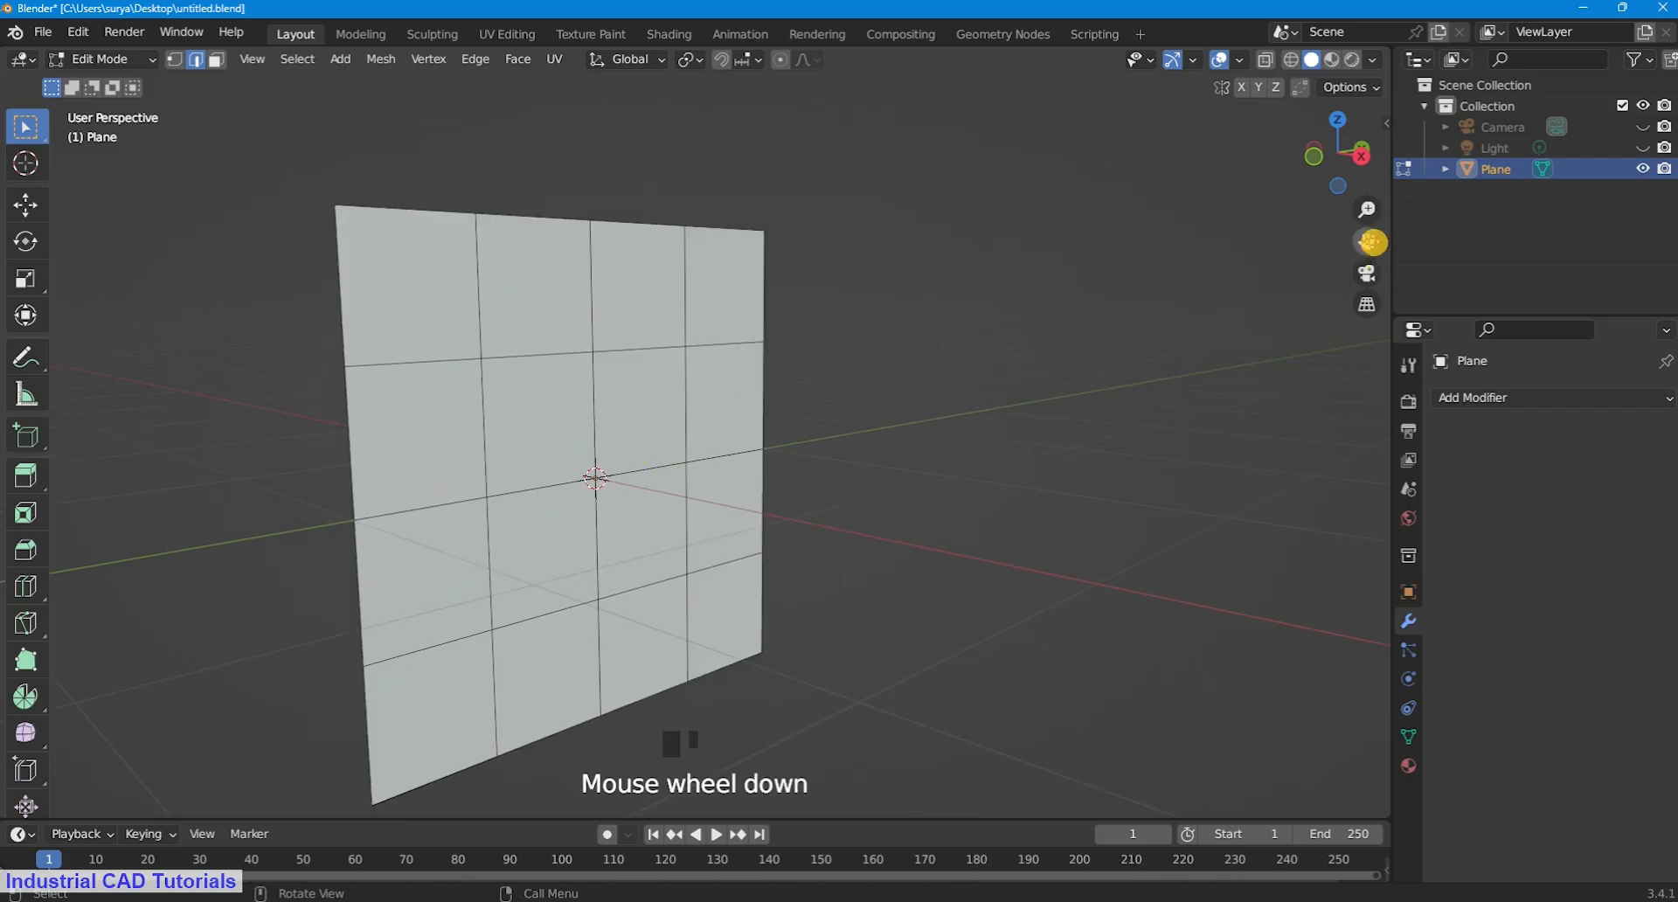
Step: Extrude the subdivided plane's faces along their normals to form a square slab
{"action": "key", "text": "alt+e"}
{"action": "left_click", "coordinate": [644, 323]}
{"action": "left_click", "coordinate": [808, 363]}
{"action": "middle_click_drag", "start_coordinate": [809, 363], "coordinate": [860, 404]}
{"action": "left_click", "coordinate": [927, 401]}
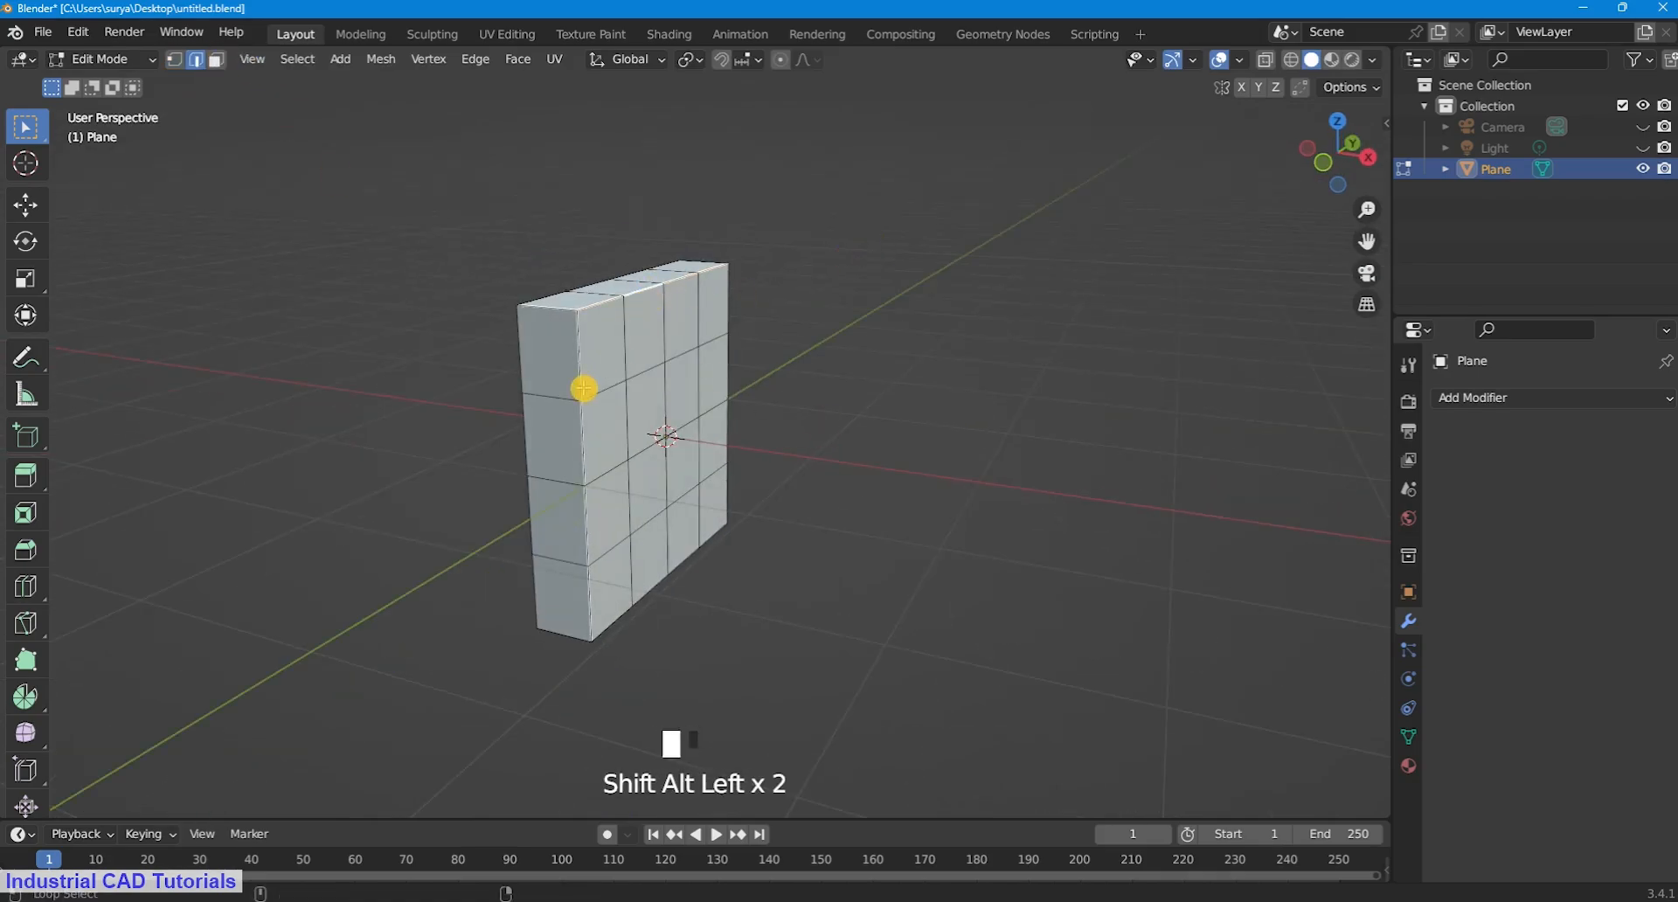
Step: Bevel the outer edge loop around one large face of the slab
{"action": "middle_click_drag", "start_coordinate": [618, 626], "coordinate": [786, 358]}
{"action": "middle_click_drag", "start_coordinate": [880, 335], "coordinate": [1180, 381]}
{"action": "key", "text": "ctrl+b"}
{"action": "left_click", "coordinate": [1051, 420]}
{"action": "left_click", "coordinate": [1171, 381]}
Step: Select all faces on the slab's unbevelled large side and inset them by about 0.14 m
{"action": "middle_click_drag", "start_coordinate": [953, 383], "coordinate": [741, 387]}
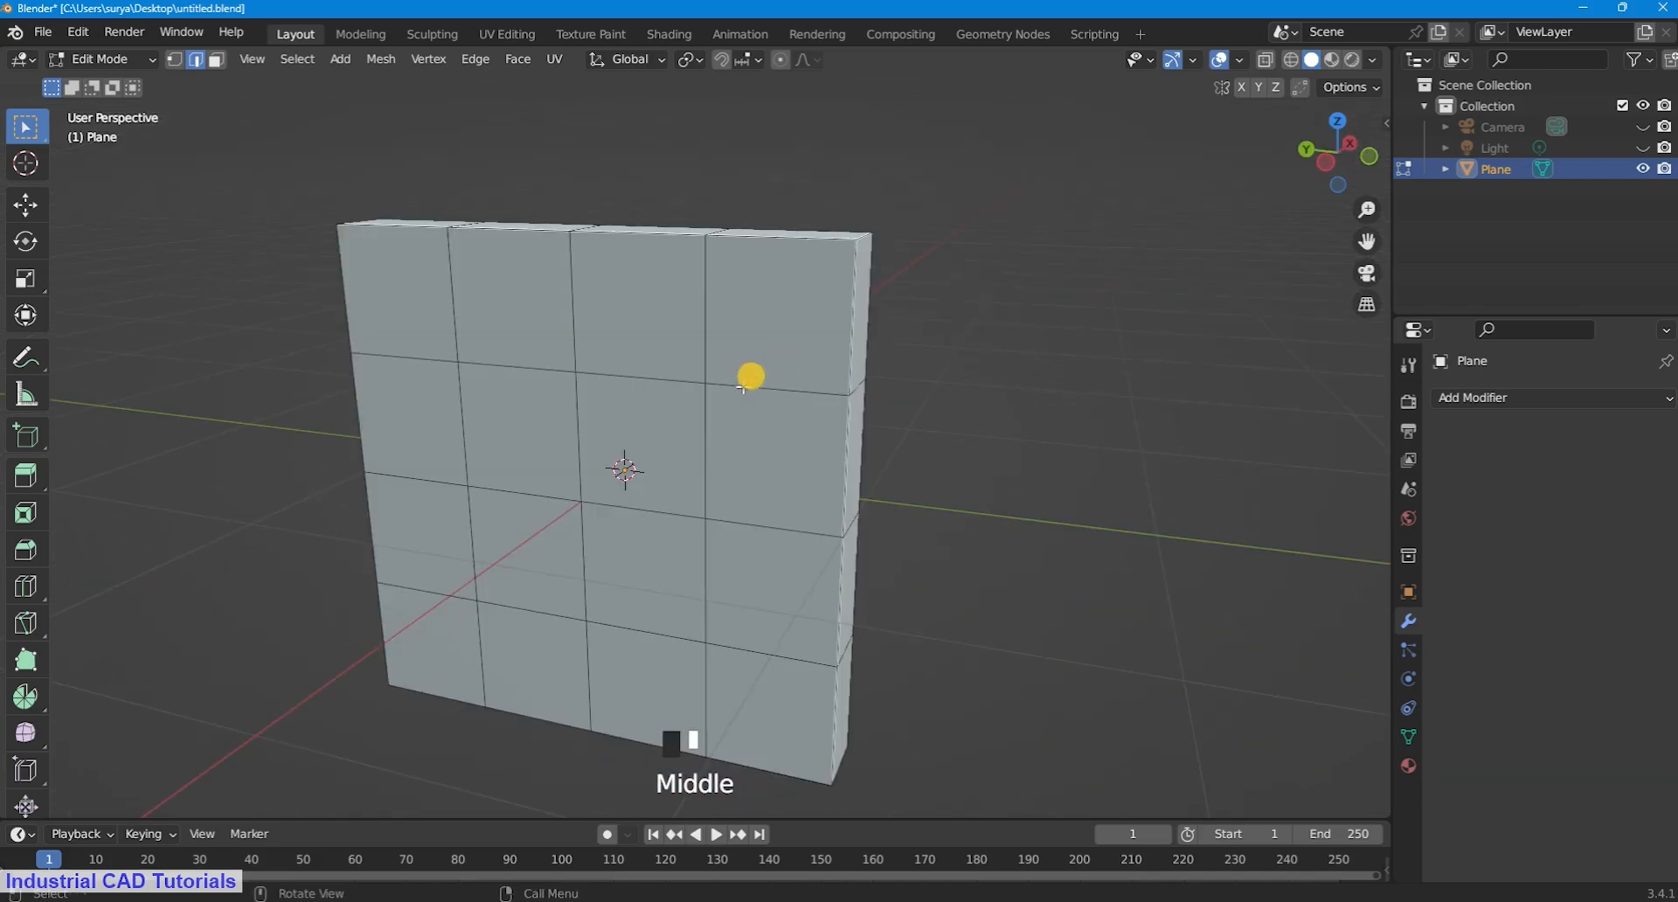
{"action": "left_click_drag", "start_coordinate": [435, 287], "coordinate": [437, 288]}
{"action": "middle_click_drag", "start_coordinate": [437, 288], "coordinate": [1210, 428]}
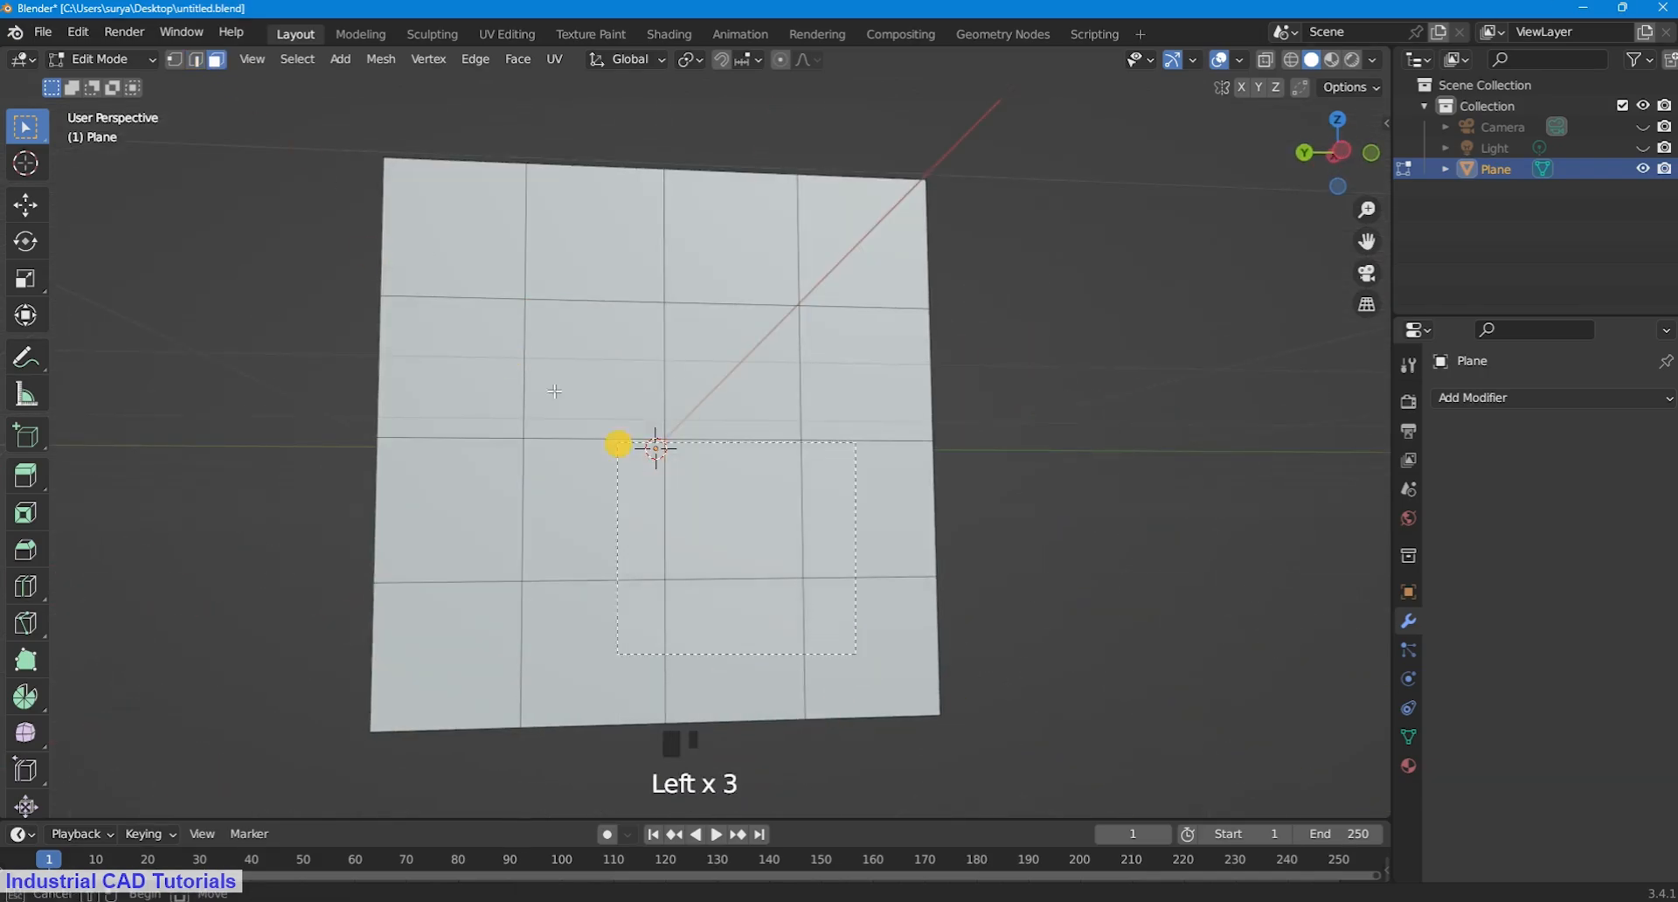
{"action": "left_click_drag", "start_coordinate": [554, 391], "coordinate": [444, 253]}
{"action": "scroll", "coordinate": [1004, 498], "scroll_direction": "down", "scroll_amount": 2}
{"action": "middle_click_drag", "start_coordinate": [1004, 499], "coordinate": [923, 566]}
{"action": "key", "text": "i"}
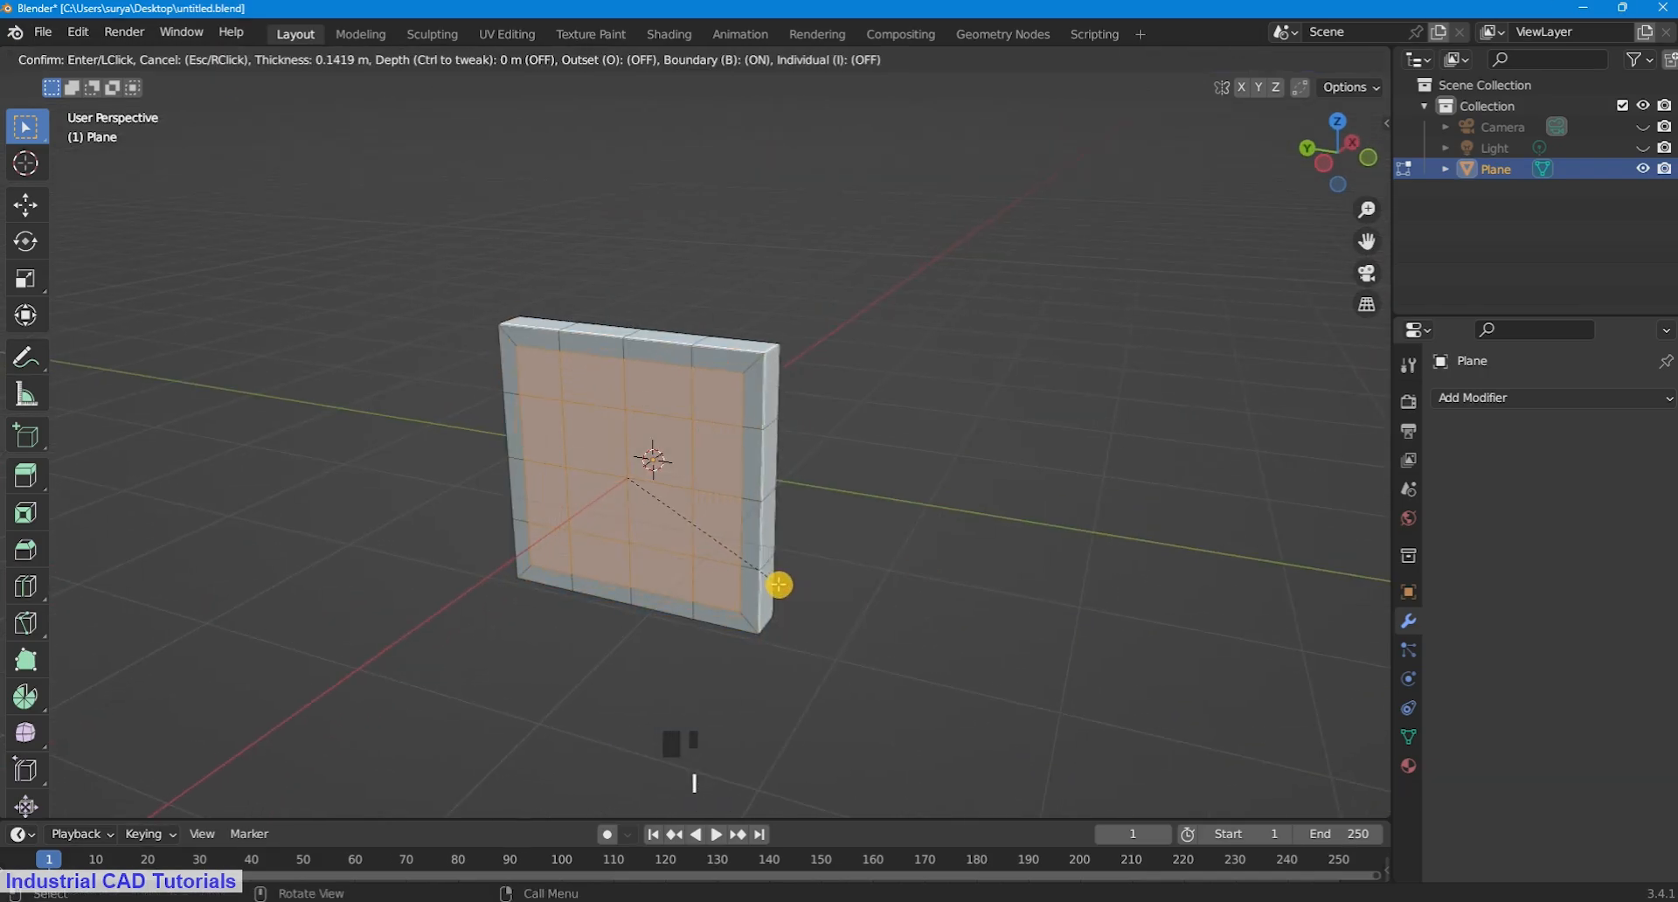
{"action": "left_click", "coordinate": [779, 585]}
Step: Shape the four centre faces of the inset side into a circle and inset them
{"action": "middle_click_drag", "start_coordinate": [872, 473], "coordinate": [1068, 499]}
{"action": "left_click", "coordinate": [683, 525]}
{"action": "left_click", "coordinate": [687, 514]}
{"action": "left_click", "coordinate": [687, 513]}
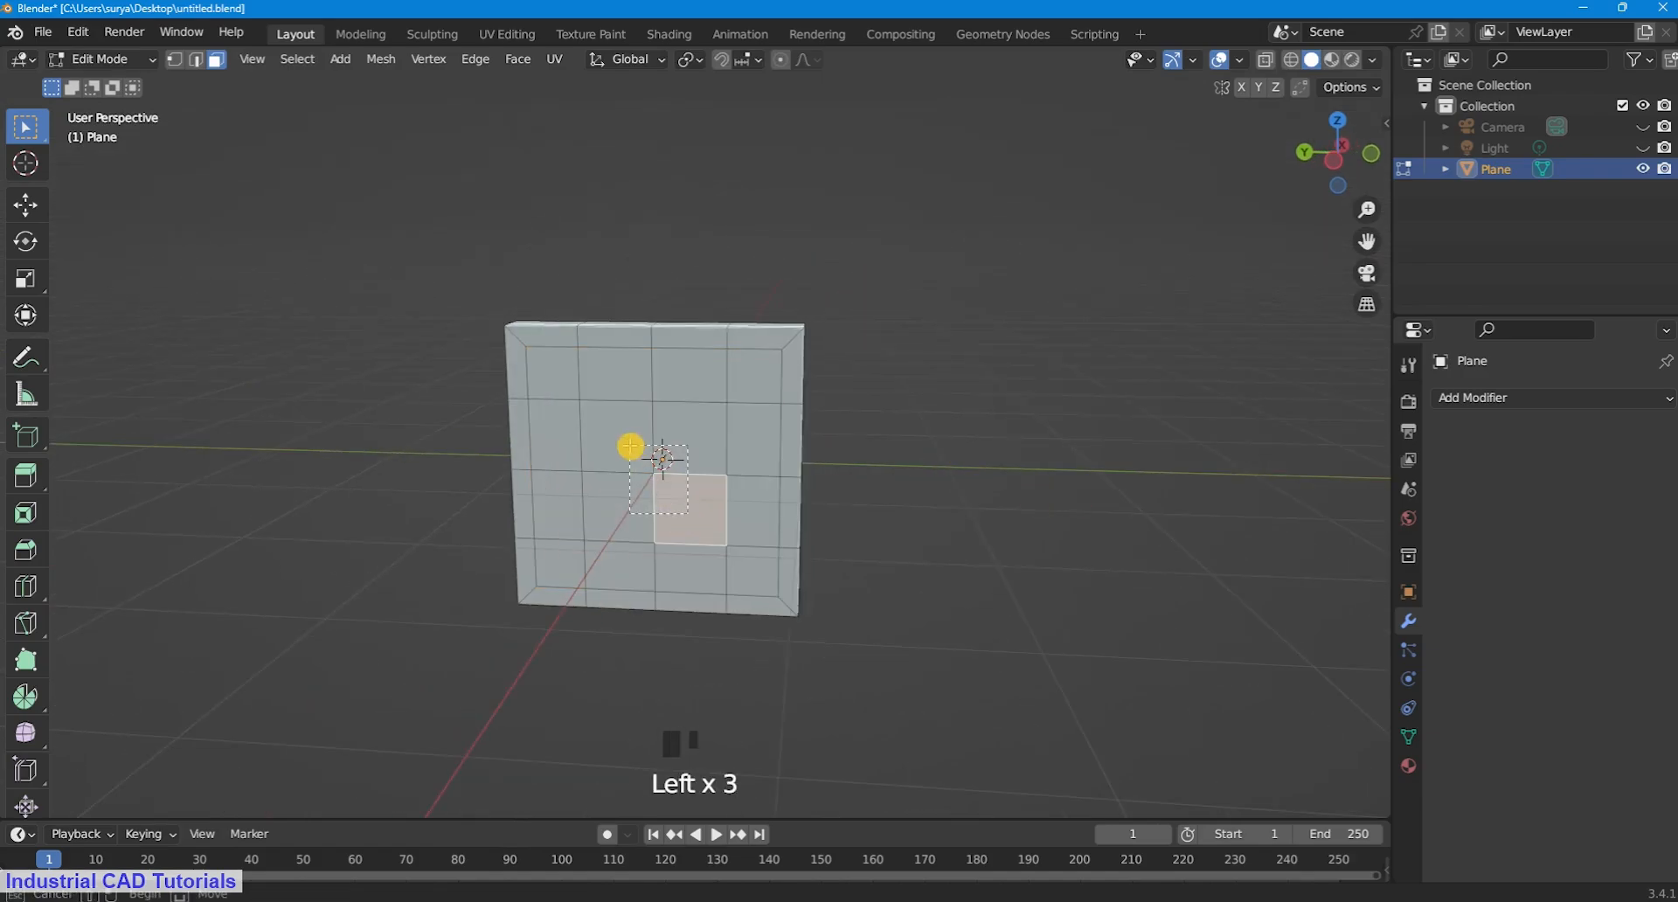
{"action": "right_click", "coordinate": [661, 451]}
{"action": "mouse_move", "coordinate": [648, 337]}
{"action": "left_click", "coordinate": [744, 364]}
{"action": "scroll", "coordinate": [835, 584], "scroll_direction": "up", "scroll_amount": 2}
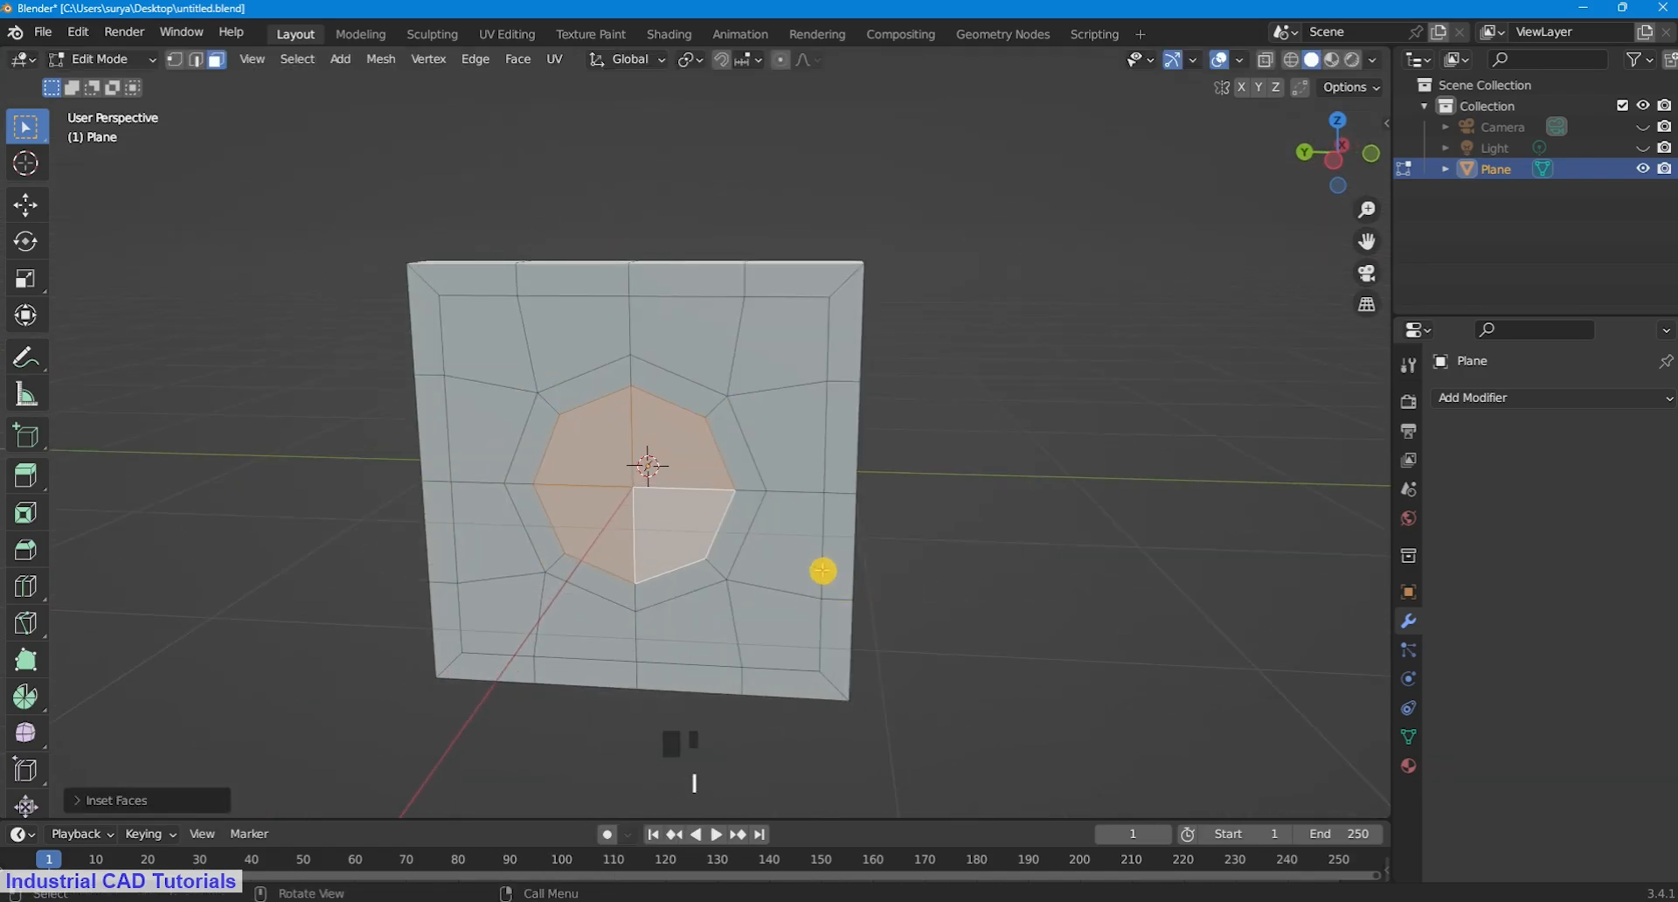
Step: Extrude the circular faces inward along their normals and scale them to about 0.66 to form a tapered recess
{"action": "key", "text": "alt+e"}
{"action": "left_click", "coordinate": [822, 570]}
{"action": "left_click", "coordinate": [806, 551]}
{"action": "key", "text": "s"}
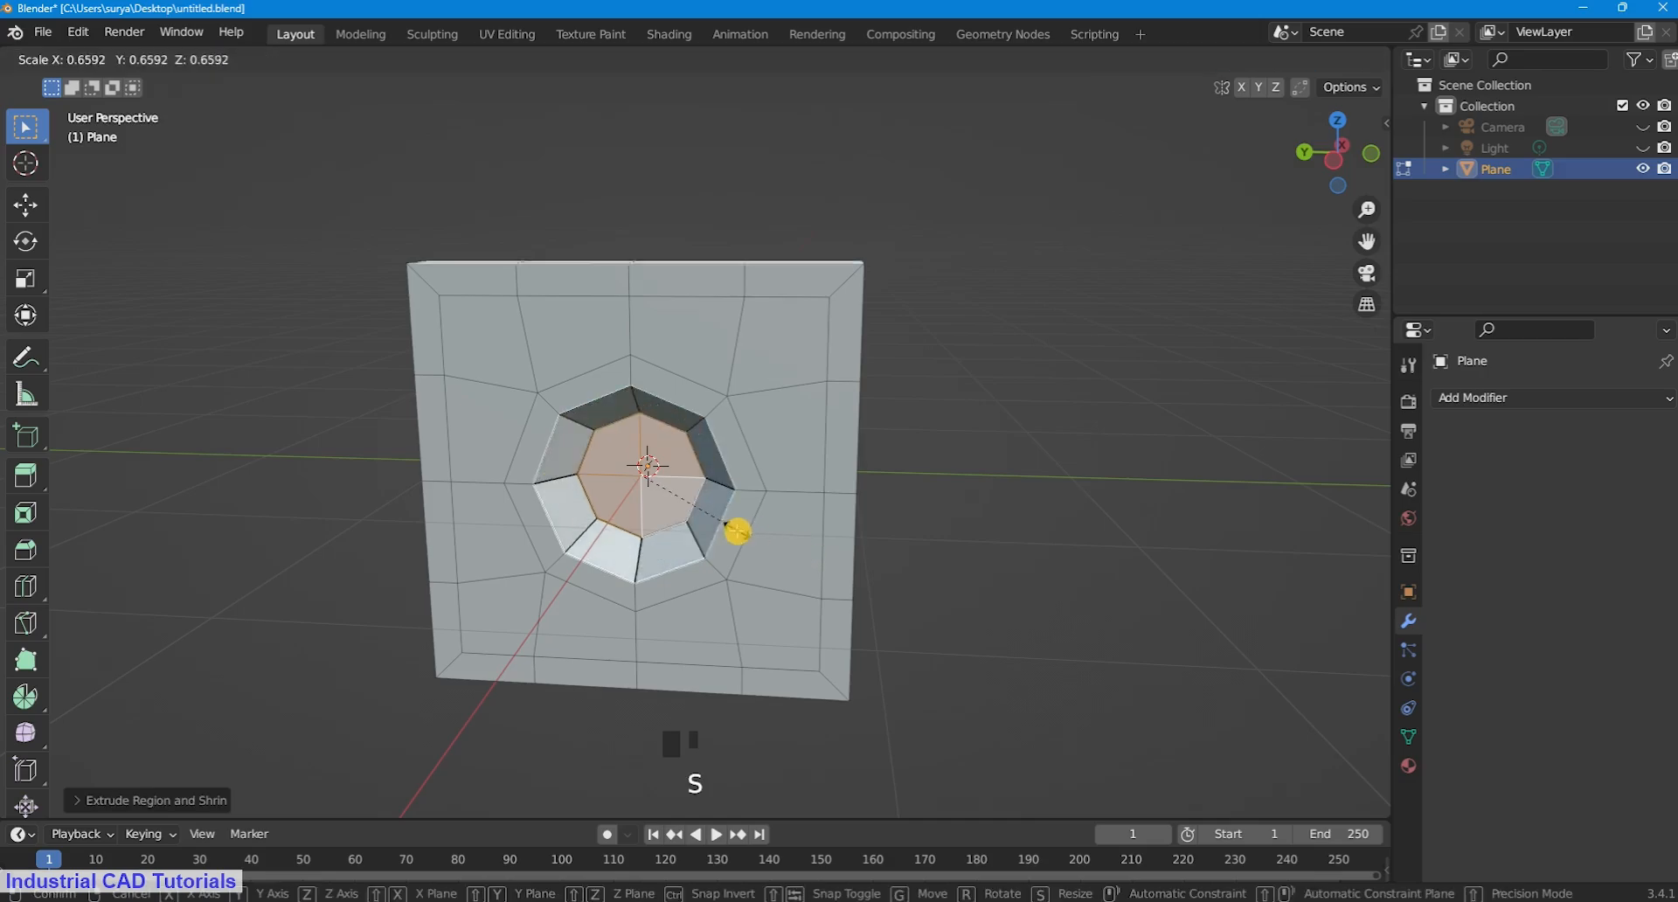
{"action": "left_click", "coordinate": [731, 532]}
Step: Delete the faces at the bottom of the recess and add a loop cut around its wall
{"action": "key", "text": "x"}
{"action": "left_click", "coordinate": [729, 530]}
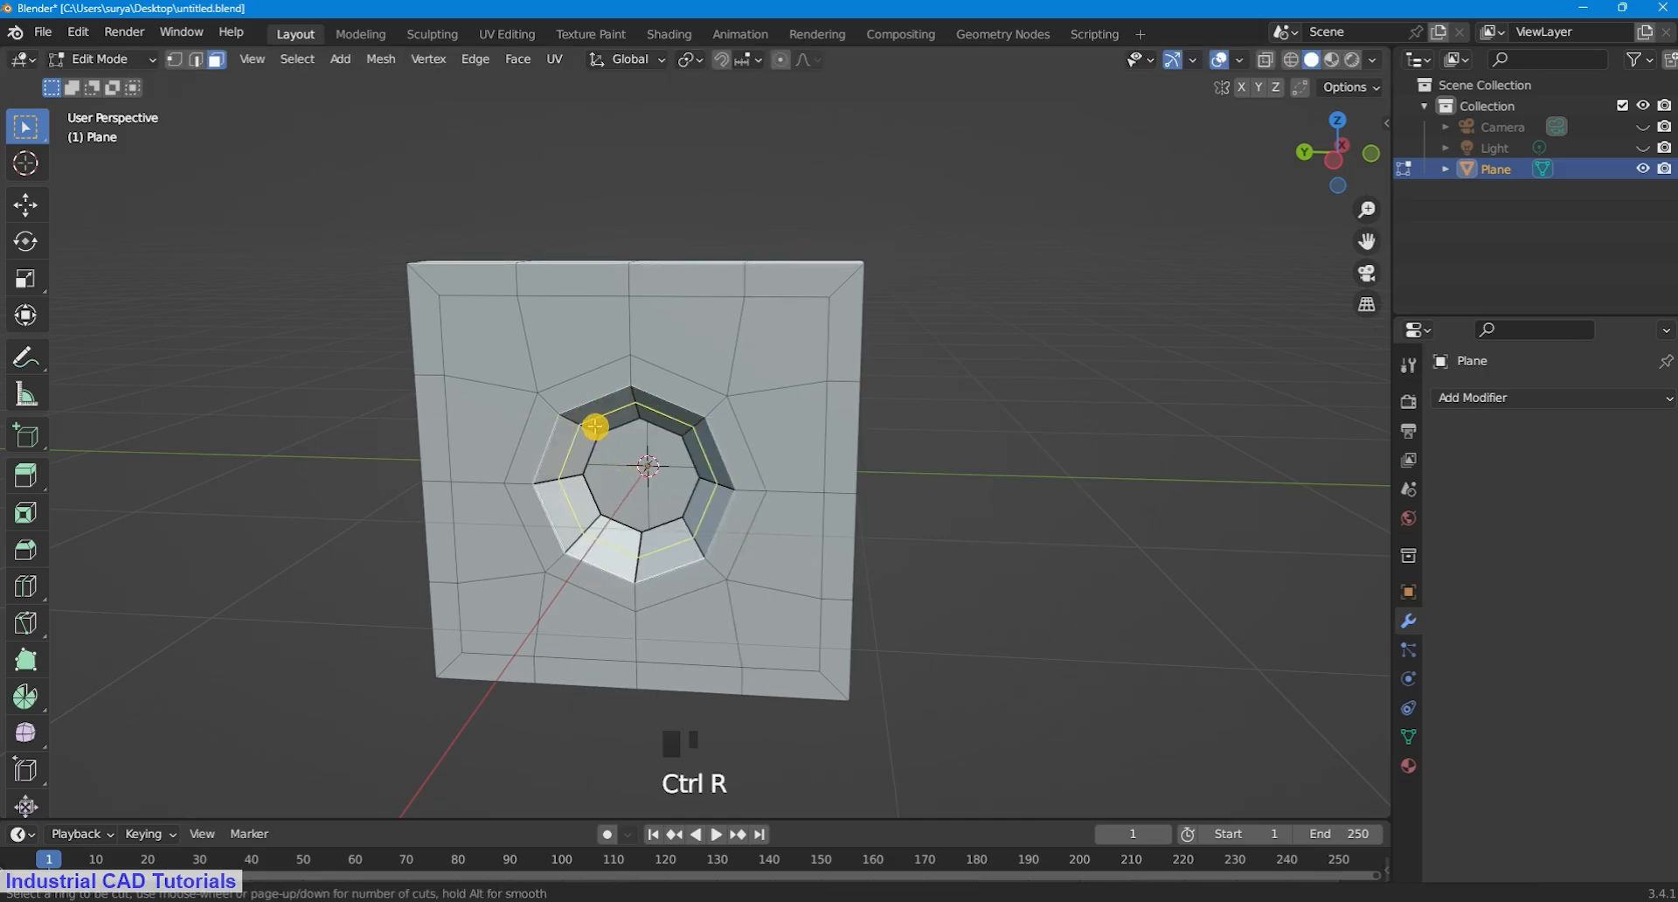
{"action": "left_click", "coordinate": [595, 426]}
{"action": "left_click", "coordinate": [595, 426]}
{"action": "left_click", "coordinate": [889, 364]}
Step: Bevel the outer edge loop around the recessed side with 3 segments and a width of about 0.05 m
{"action": "left_click", "coordinate": [105, 59]}
{"action": "left_click", "coordinate": [106, 86]}
{"action": "middle_click_drag", "start_coordinate": [1162, 401], "coordinate": [859, 344]}
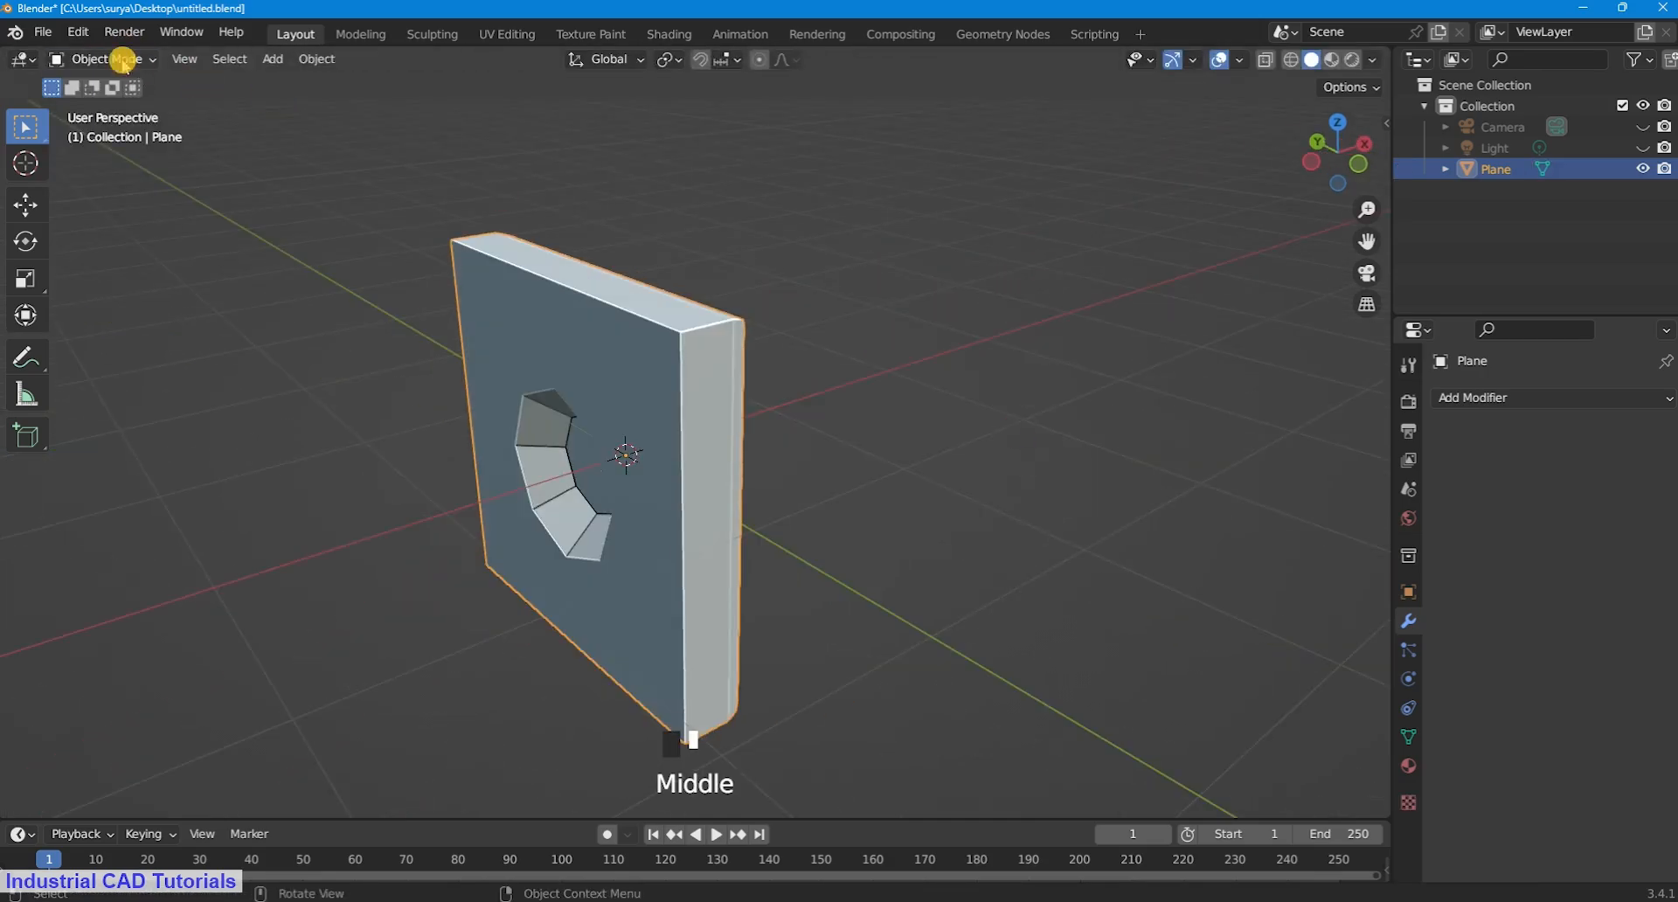
{"action": "left_click", "coordinate": [122, 59]}
{"action": "left_click", "coordinate": [105, 105]}
{"action": "left_click", "coordinate": [706, 363]}
{"action": "key", "text": "ctrl+b"}
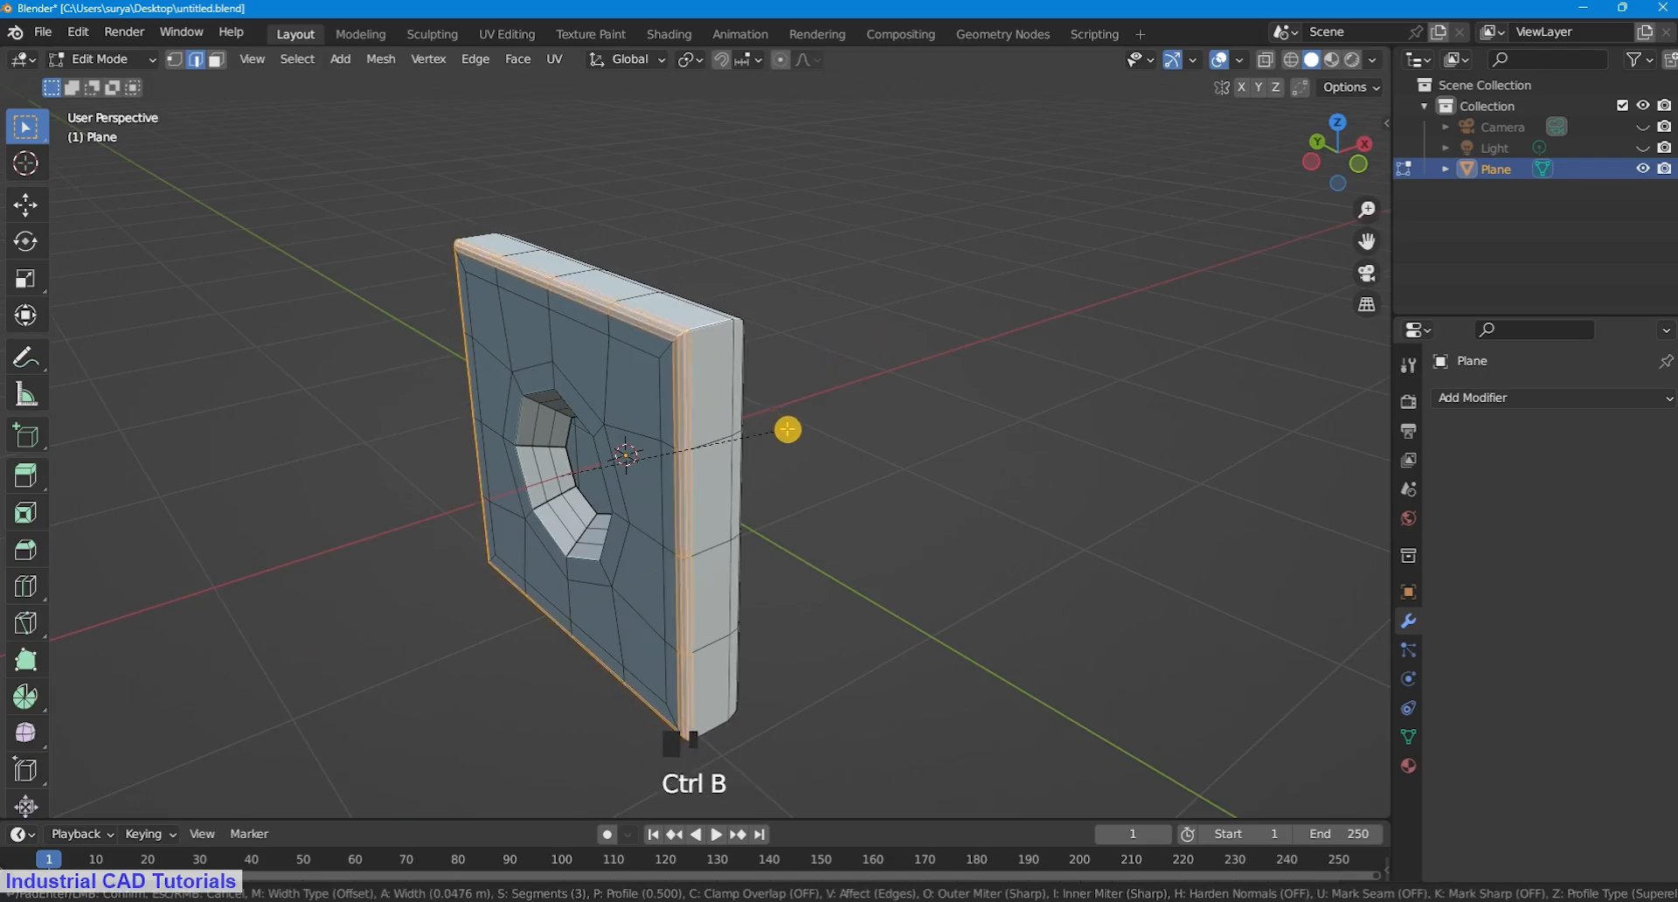
{"action": "left_click", "coordinate": [790, 426]}
{"action": "left_click", "coordinate": [911, 363]}
Step: Add a Subdivision Surface modifier to the slab in Object Mode and set its viewport levels to 2
{"action": "middle_click_drag", "start_coordinate": [828, 412], "coordinate": [944, 360]}
{"action": "left_click", "coordinate": [103, 59]}
{"action": "left_click", "coordinate": [105, 86]}
{"action": "scroll", "coordinate": [911, 317], "scroll_direction": "down", "scroll_amount": 1}
{"action": "left_click", "coordinate": [1564, 397]}
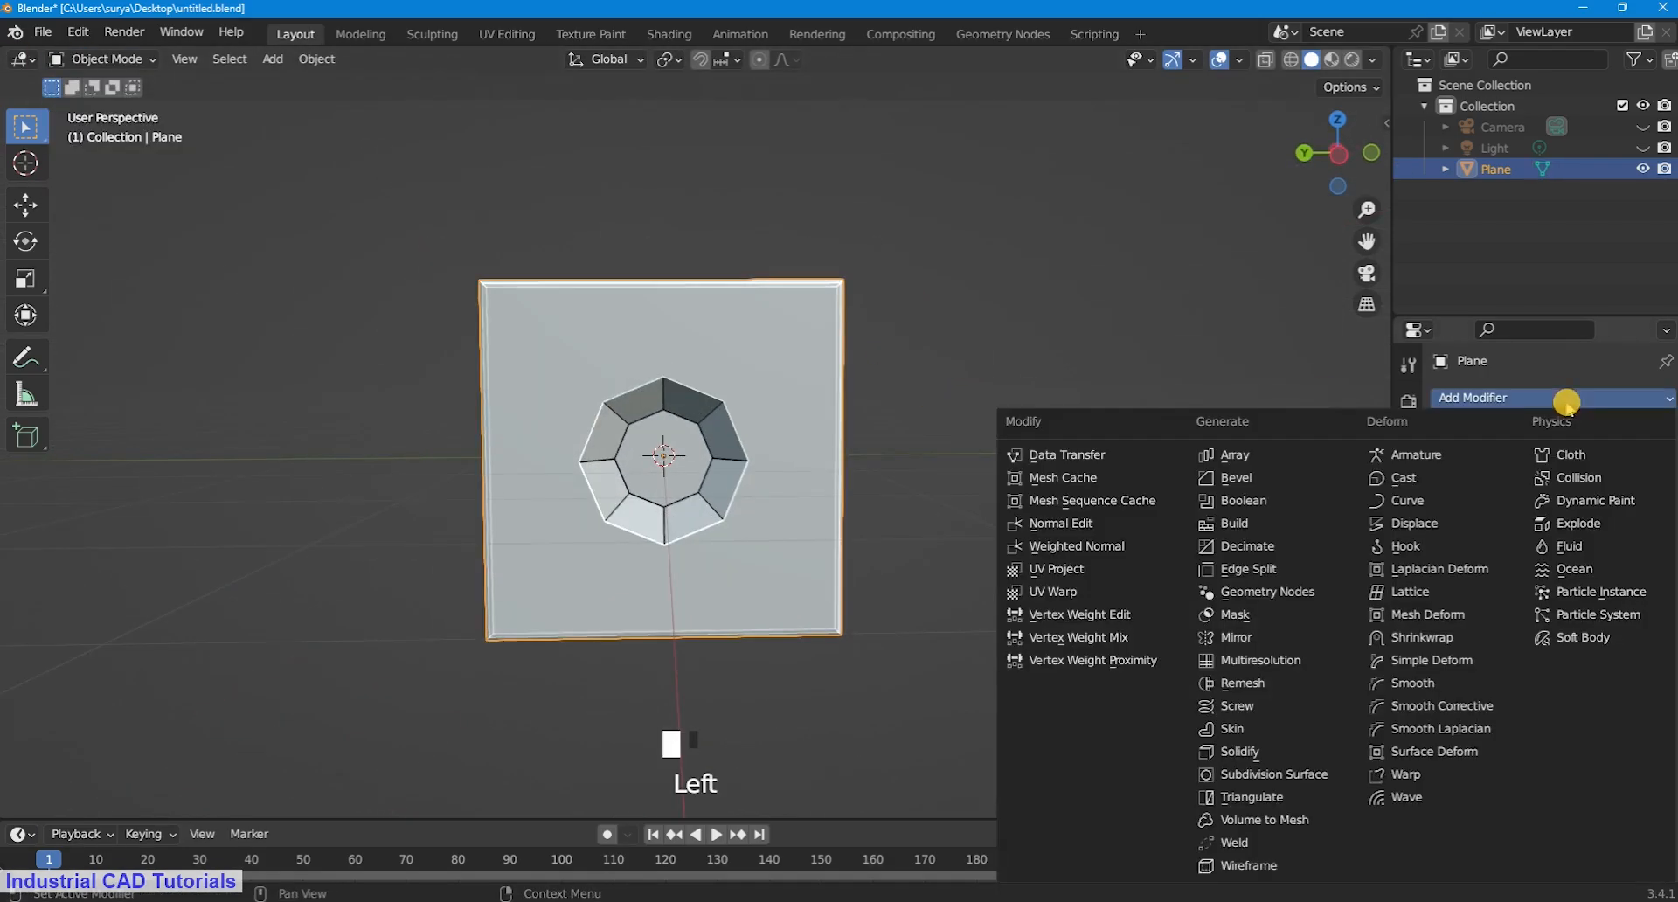
{"action": "left_click", "coordinate": [1276, 775]}
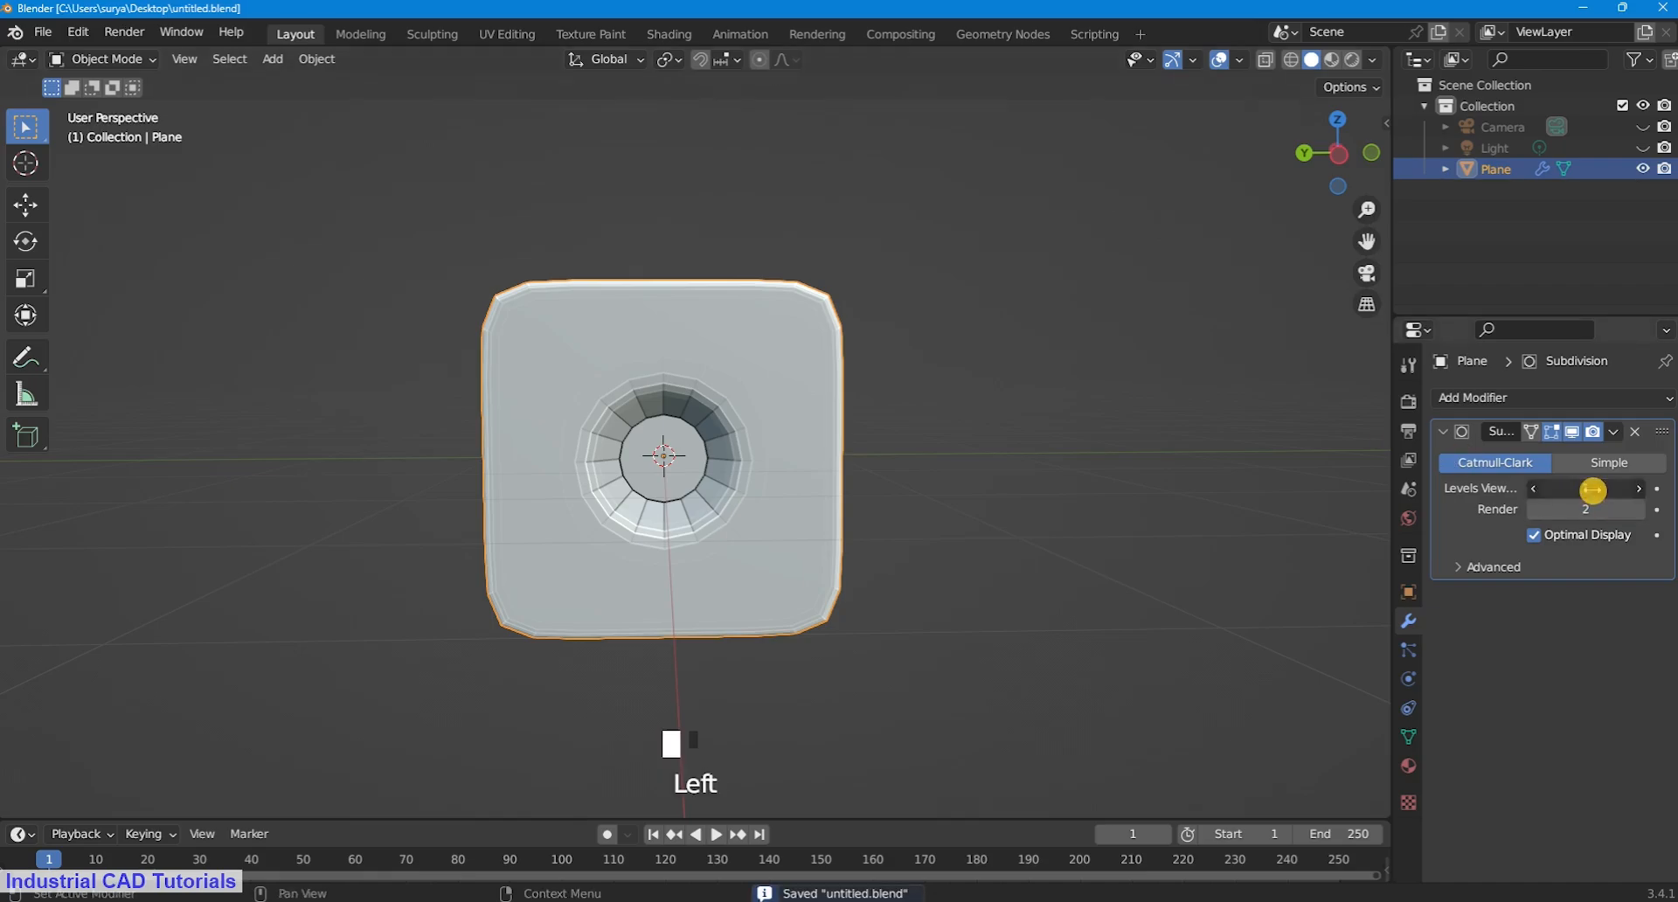
{"action": "type", "text": "2"}
{"action": "key", "text": "Return"}
Step: Add a loop cut inside the recess wall close to its outer rim in Edit Mode
{"action": "left_click", "coordinate": [107, 59]}
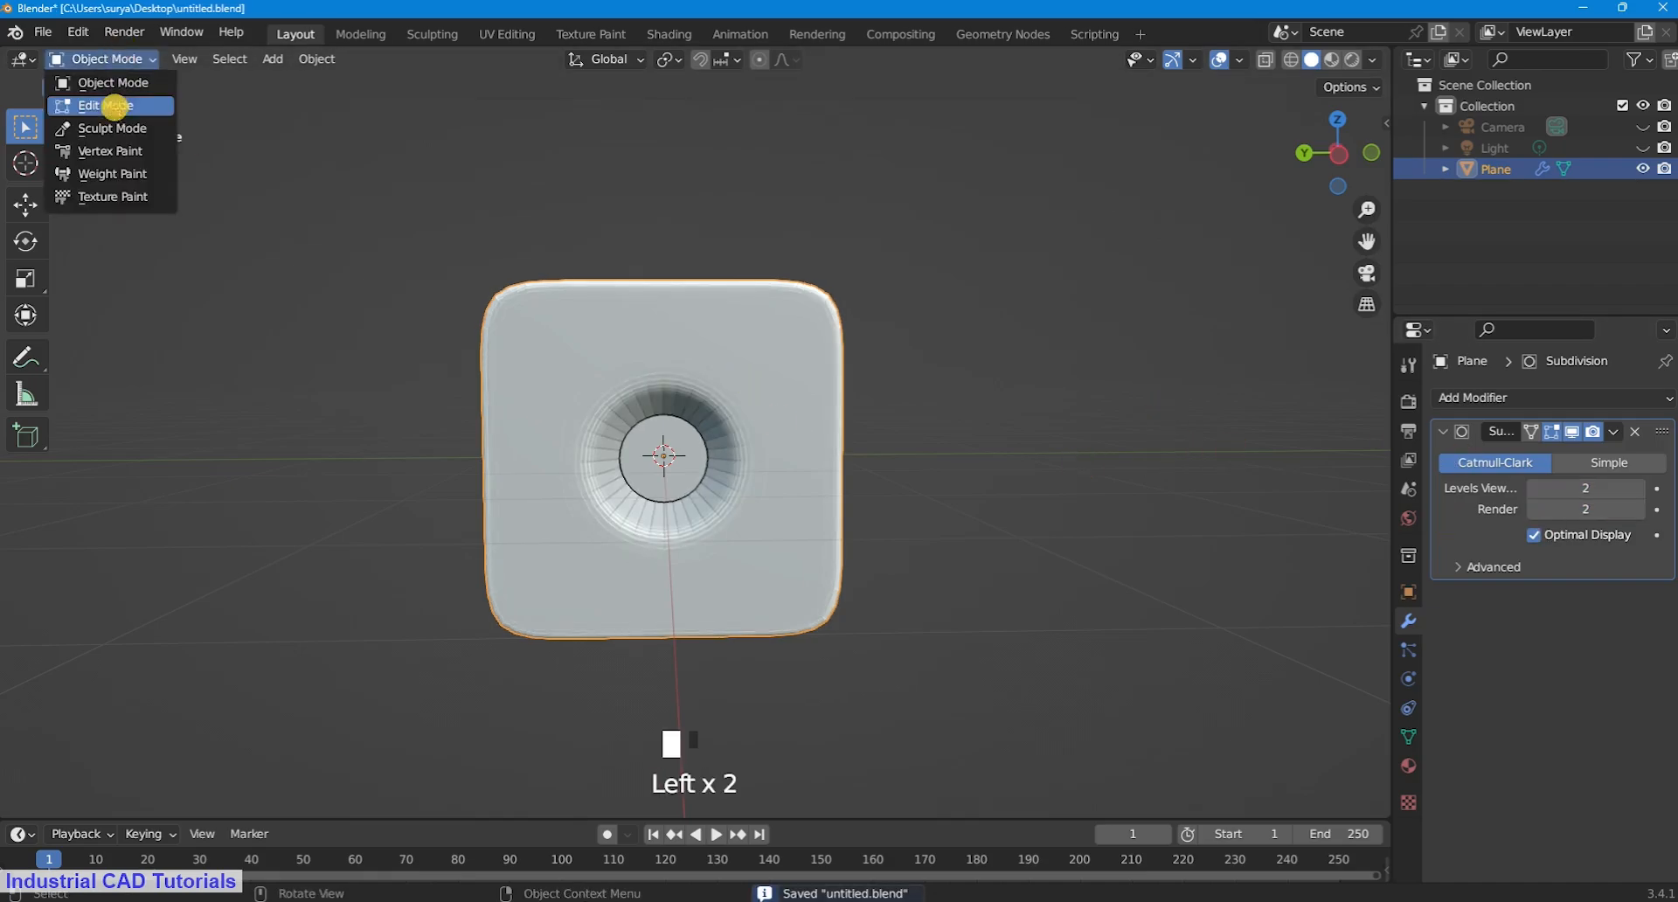
{"action": "left_click", "coordinate": [117, 105]}
{"action": "scroll", "coordinate": [591, 390], "scroll_direction": "up", "scroll_amount": 4}
{"action": "key", "text": "ctrl+r"}
{"action": "left_click", "coordinate": [487, 362]}
{"action": "left_click", "coordinate": [1218, 339]}
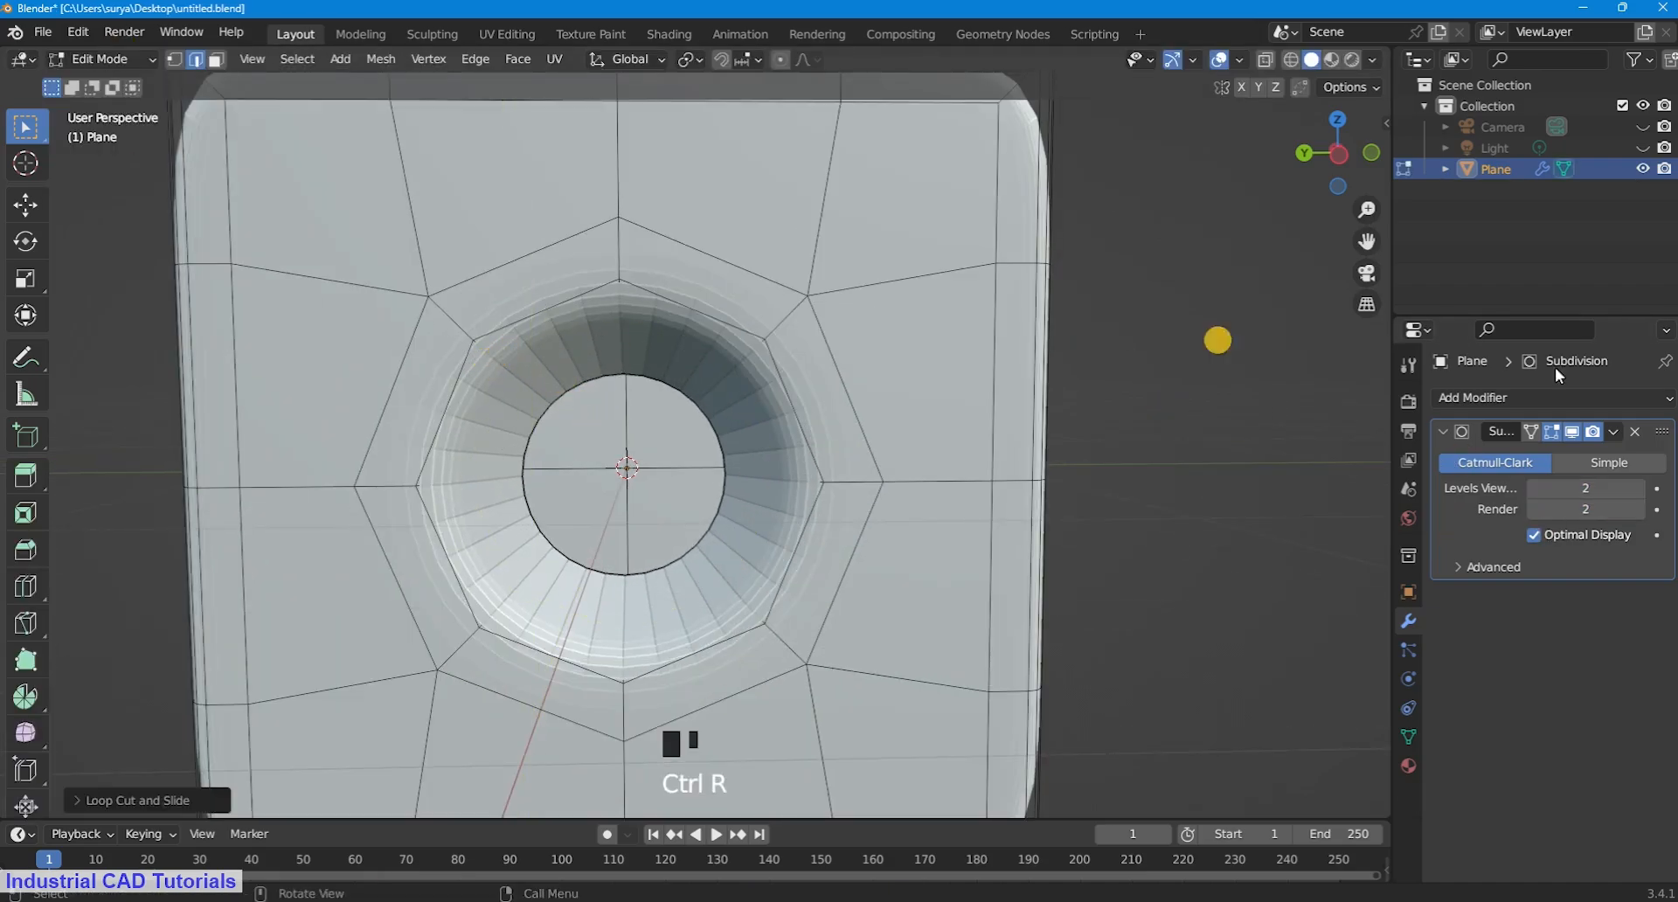
Step: Apply Shade Smooth to the slab in Object Mode
{"action": "left_click", "coordinate": [123, 59]}
{"action": "left_click", "coordinate": [131, 71]}
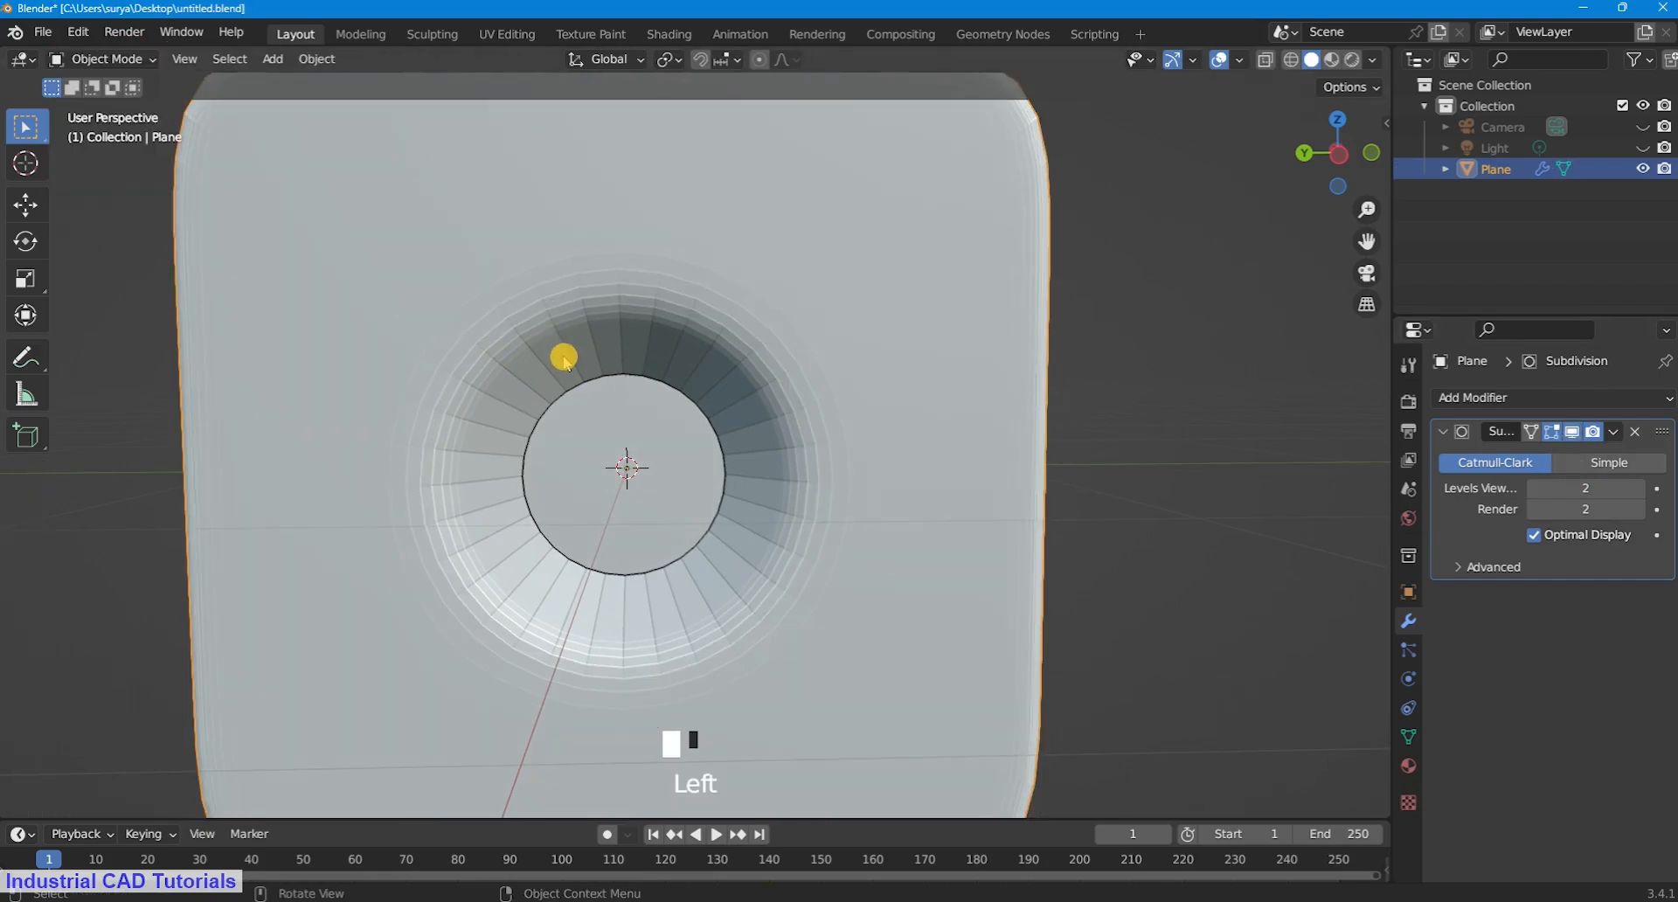
{"action": "right_click", "coordinate": [564, 356]}
{"action": "left_click", "coordinate": [572, 355]}
Step: Hide the subdivision in the viewport and add another loop cut at the recess rim in Edit Mode
{"action": "scroll", "coordinate": [690, 332], "scroll_direction": "down", "scroll_amount": 3}
{"action": "left_click", "coordinate": [107, 58]}
{"action": "left_click", "coordinate": [123, 105]}
{"action": "scroll", "coordinate": [550, 389], "scroll_direction": "up", "scroll_amount": 2}
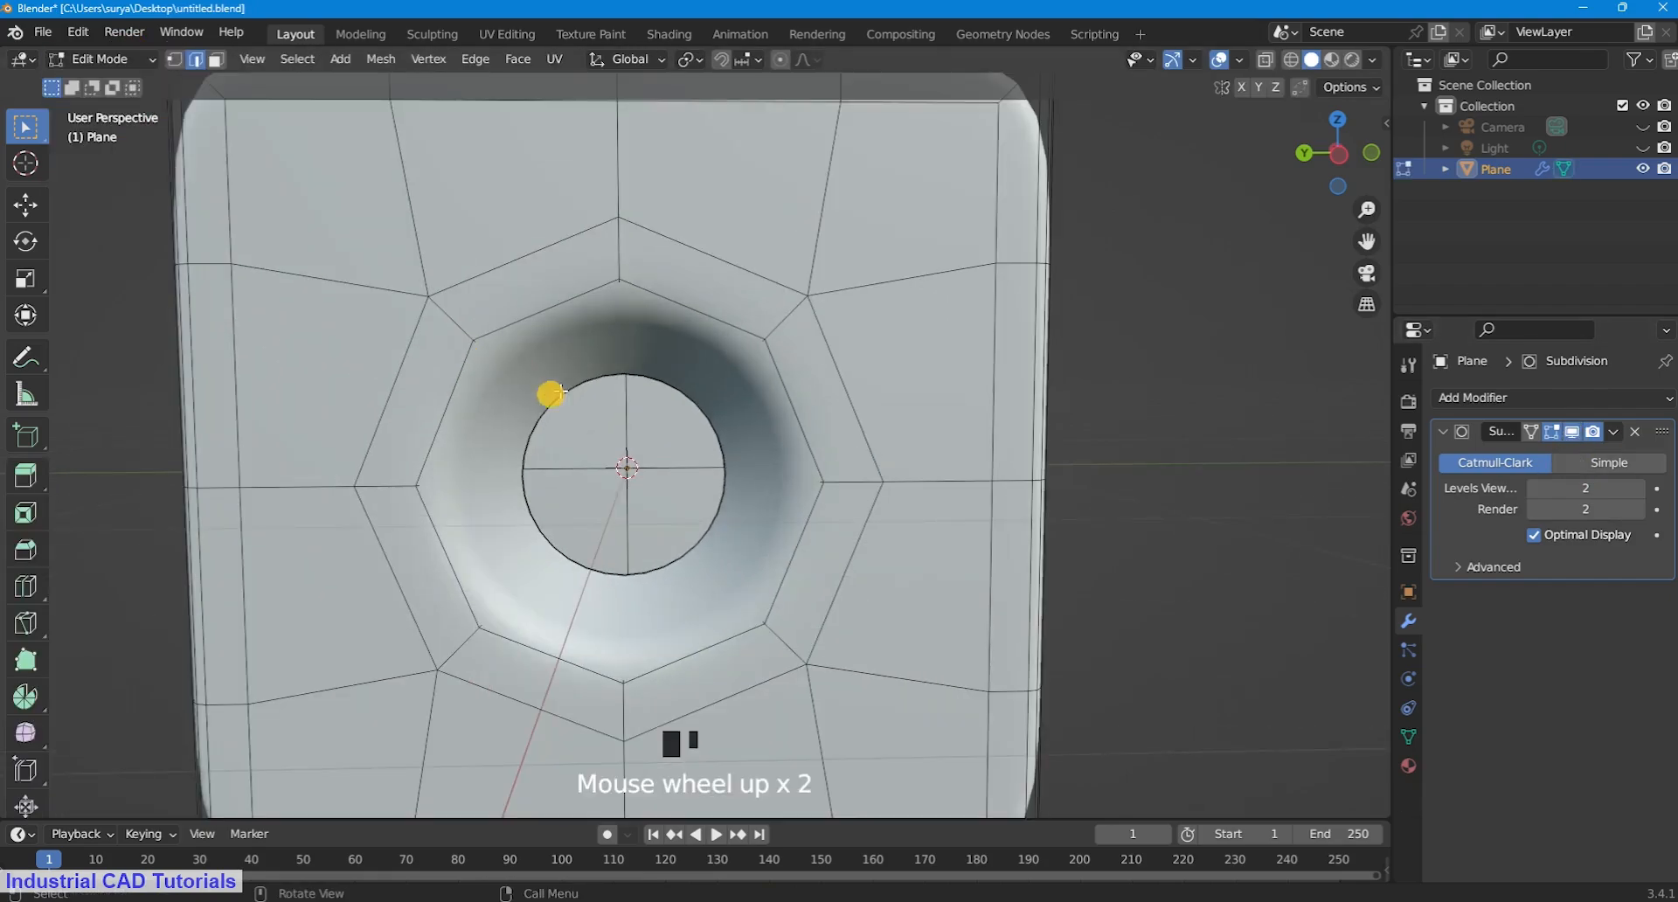
{"action": "left_click", "coordinate": [1572, 431]}
{"action": "left_click", "coordinate": [486, 343]}
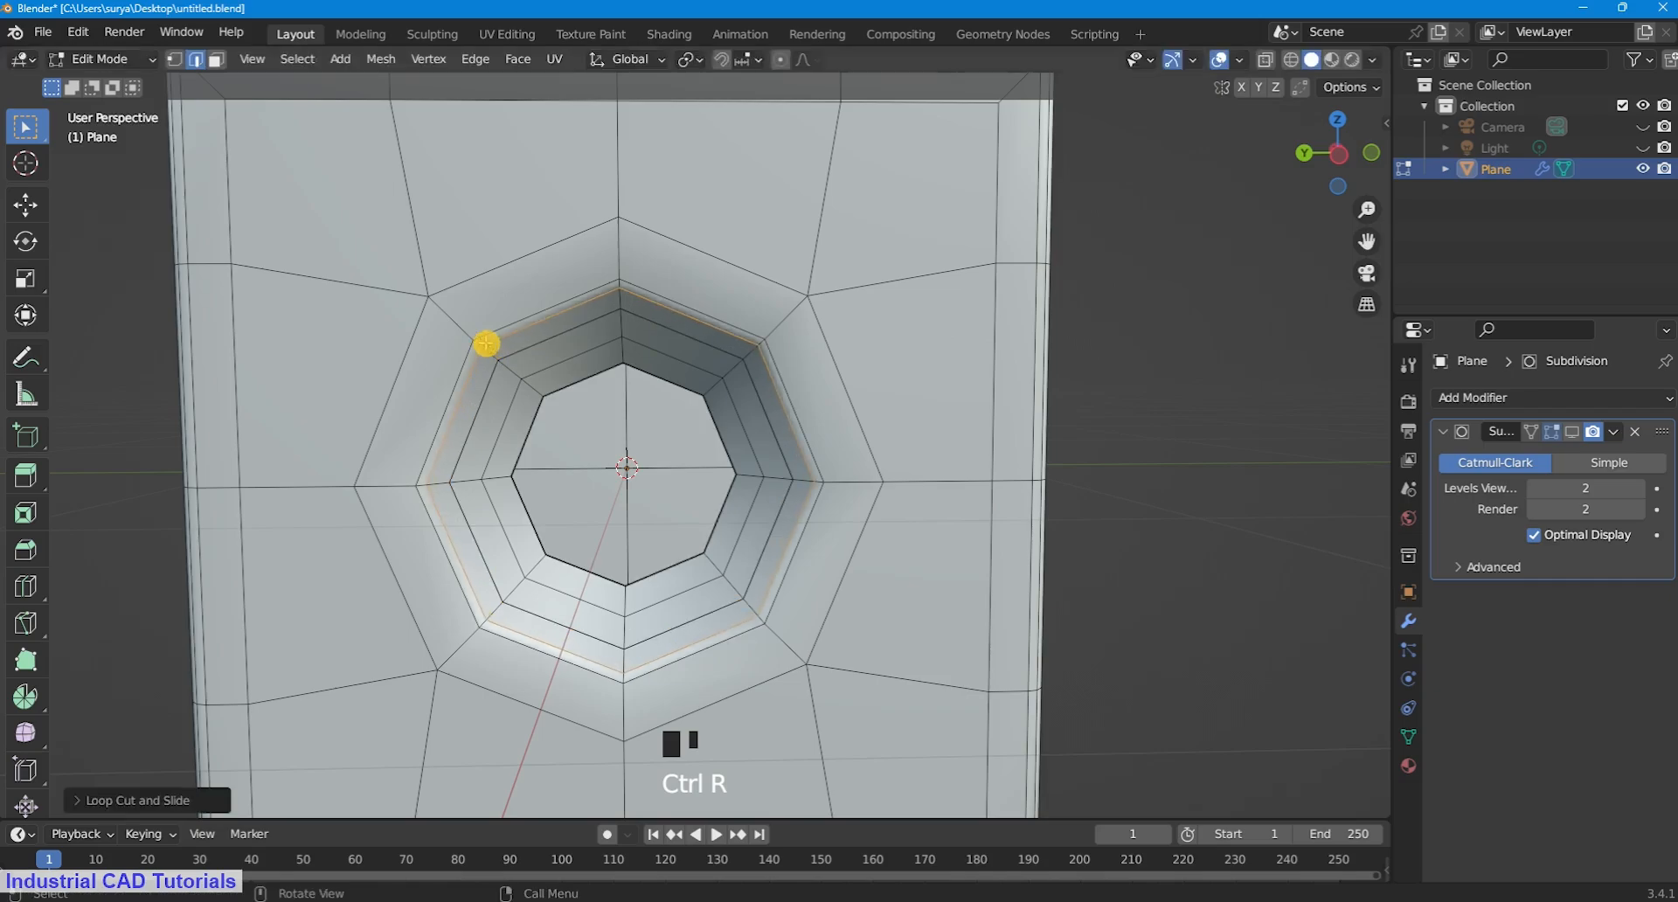
Step: Check the recess in Object Mode and undo the last two operations
{"action": "left_click", "coordinate": [100, 58]}
{"action": "left_click", "coordinate": [114, 54]}
{"action": "left_click", "coordinate": [1195, 349]}
{"action": "key", "text": "ctrl+z"}
{"action": "key", "text": "ctrl+z"}
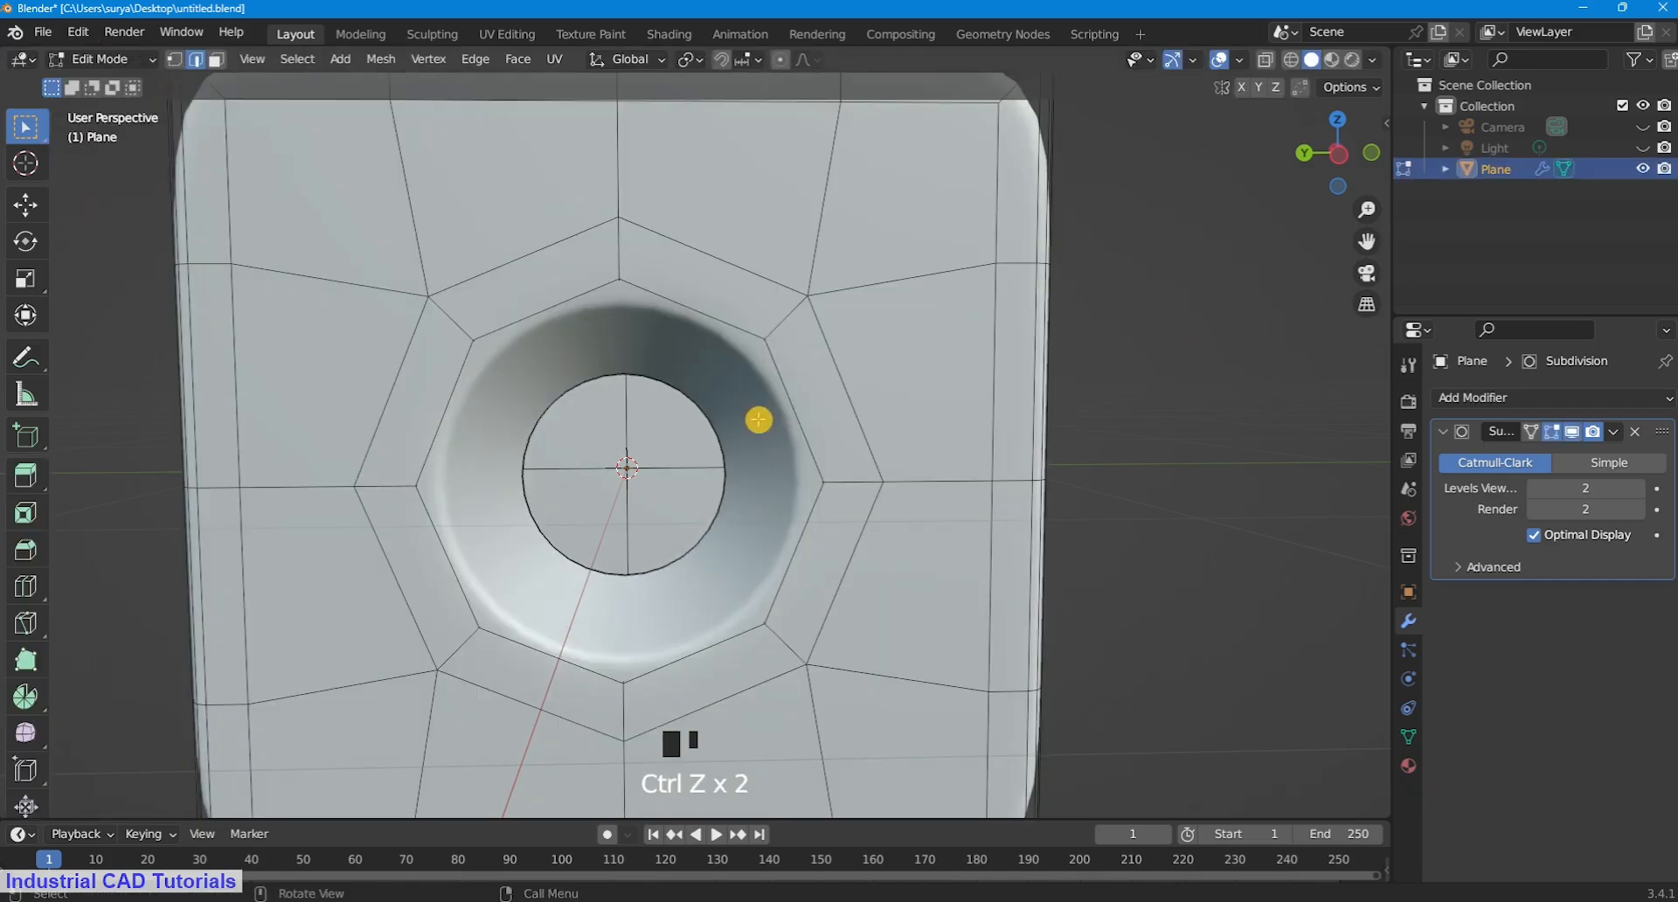
Step: Hide the subdivision display, dissolve the selected edge loops on the recess wall, and show the subdivision again
{"action": "left_click", "coordinate": [1571, 431]}
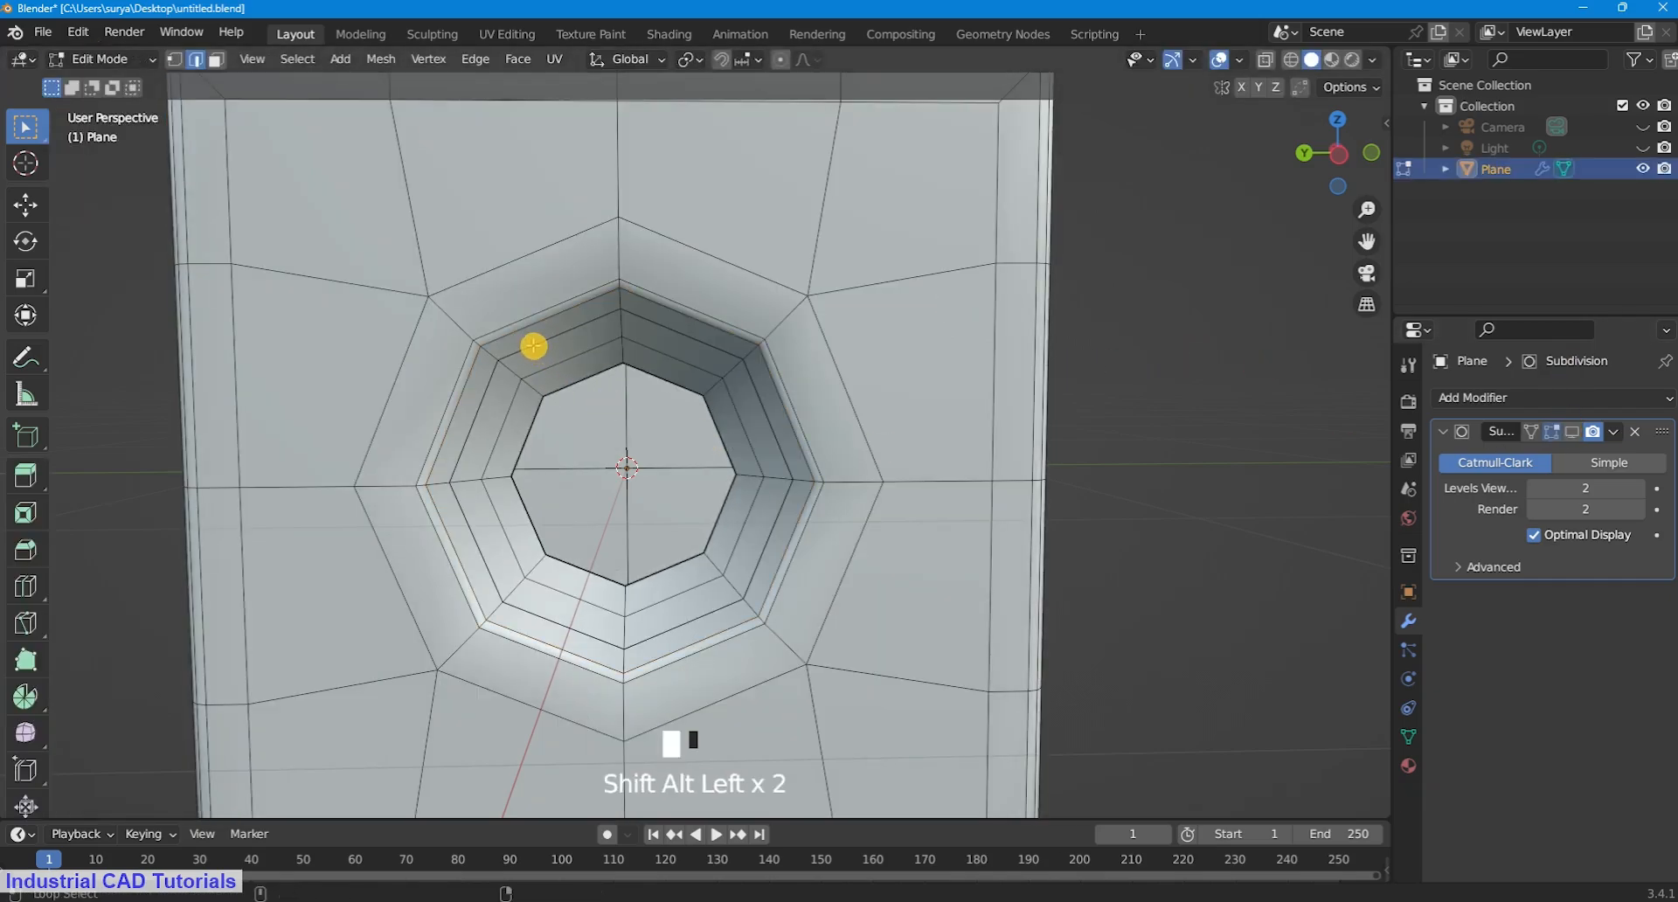
{"action": "key", "text": "x"}
{"action": "left_click", "coordinate": [508, 441]}
{"action": "left_click", "coordinate": [1571, 431]}
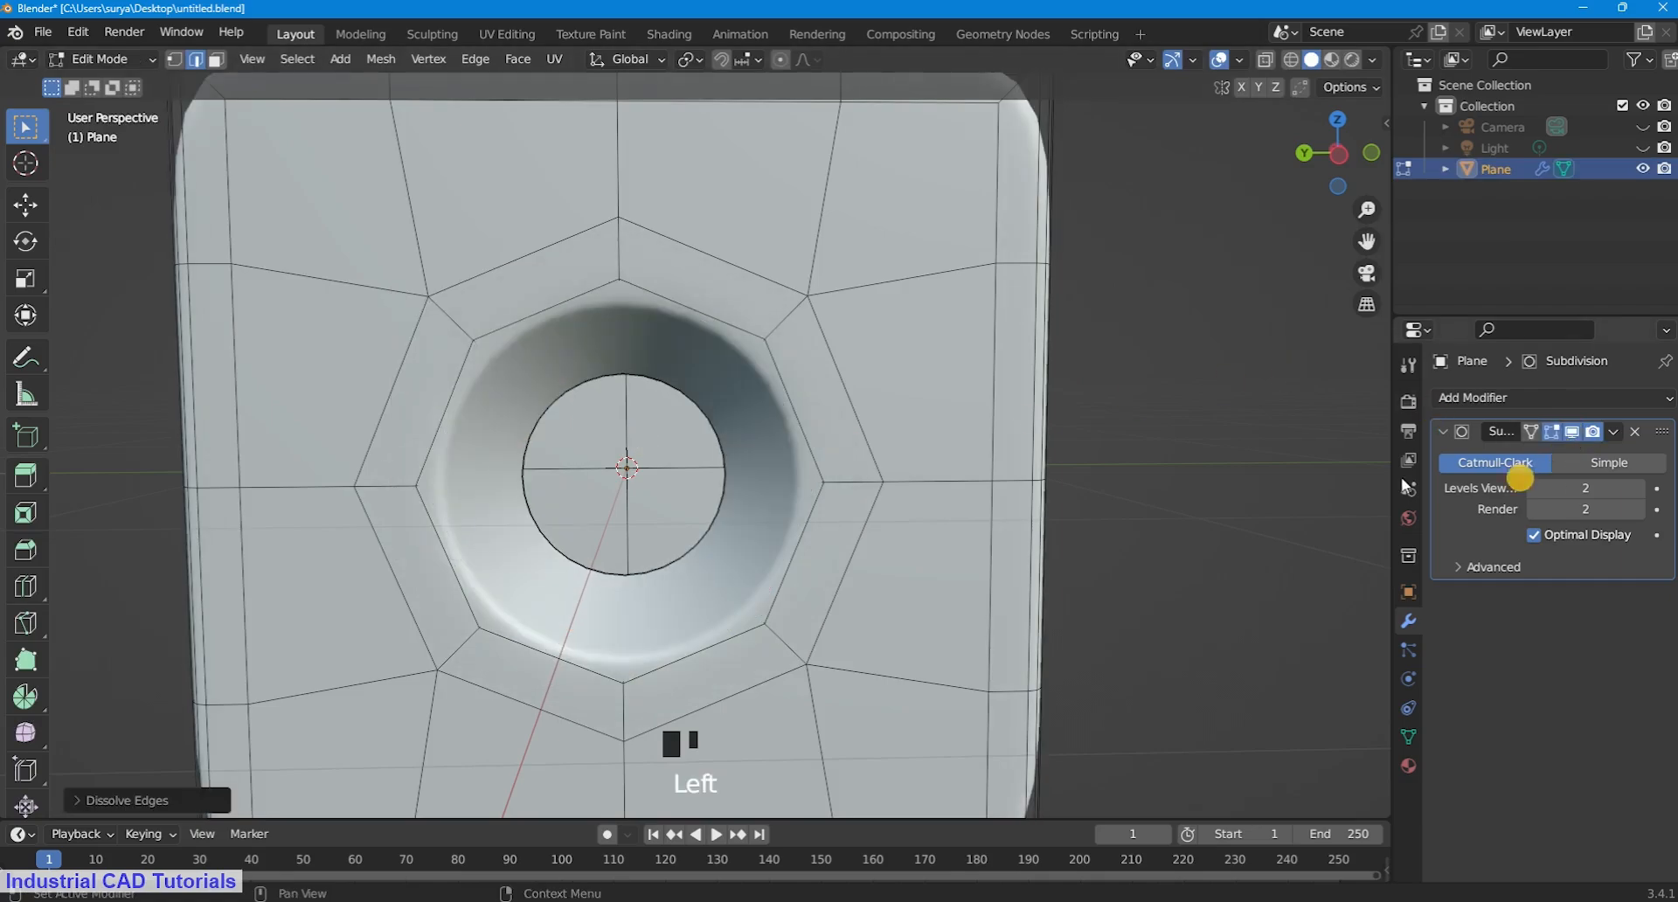
Step: Return to Object Mode and apply Shade Smooth to the recessed slab again
{"action": "left_click", "coordinate": [131, 61]}
{"action": "left_click", "coordinate": [113, 79]}
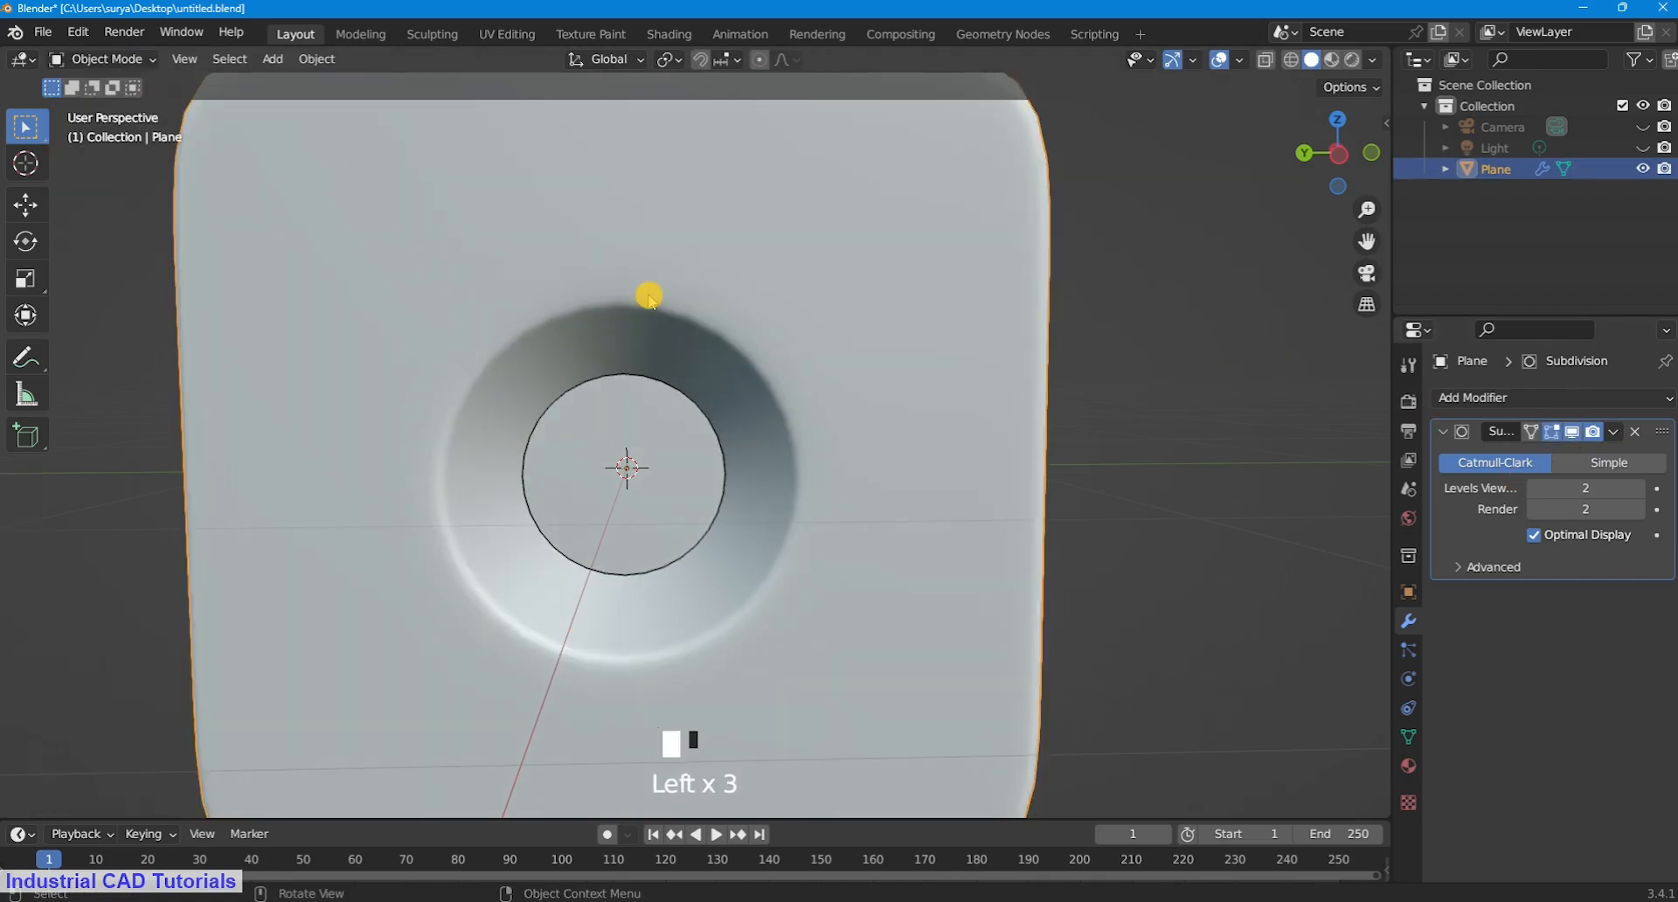
{"action": "scroll", "coordinate": [648, 299], "scroll_direction": "down", "scroll_amount": 3}
{"action": "right_click", "coordinate": [646, 335]}
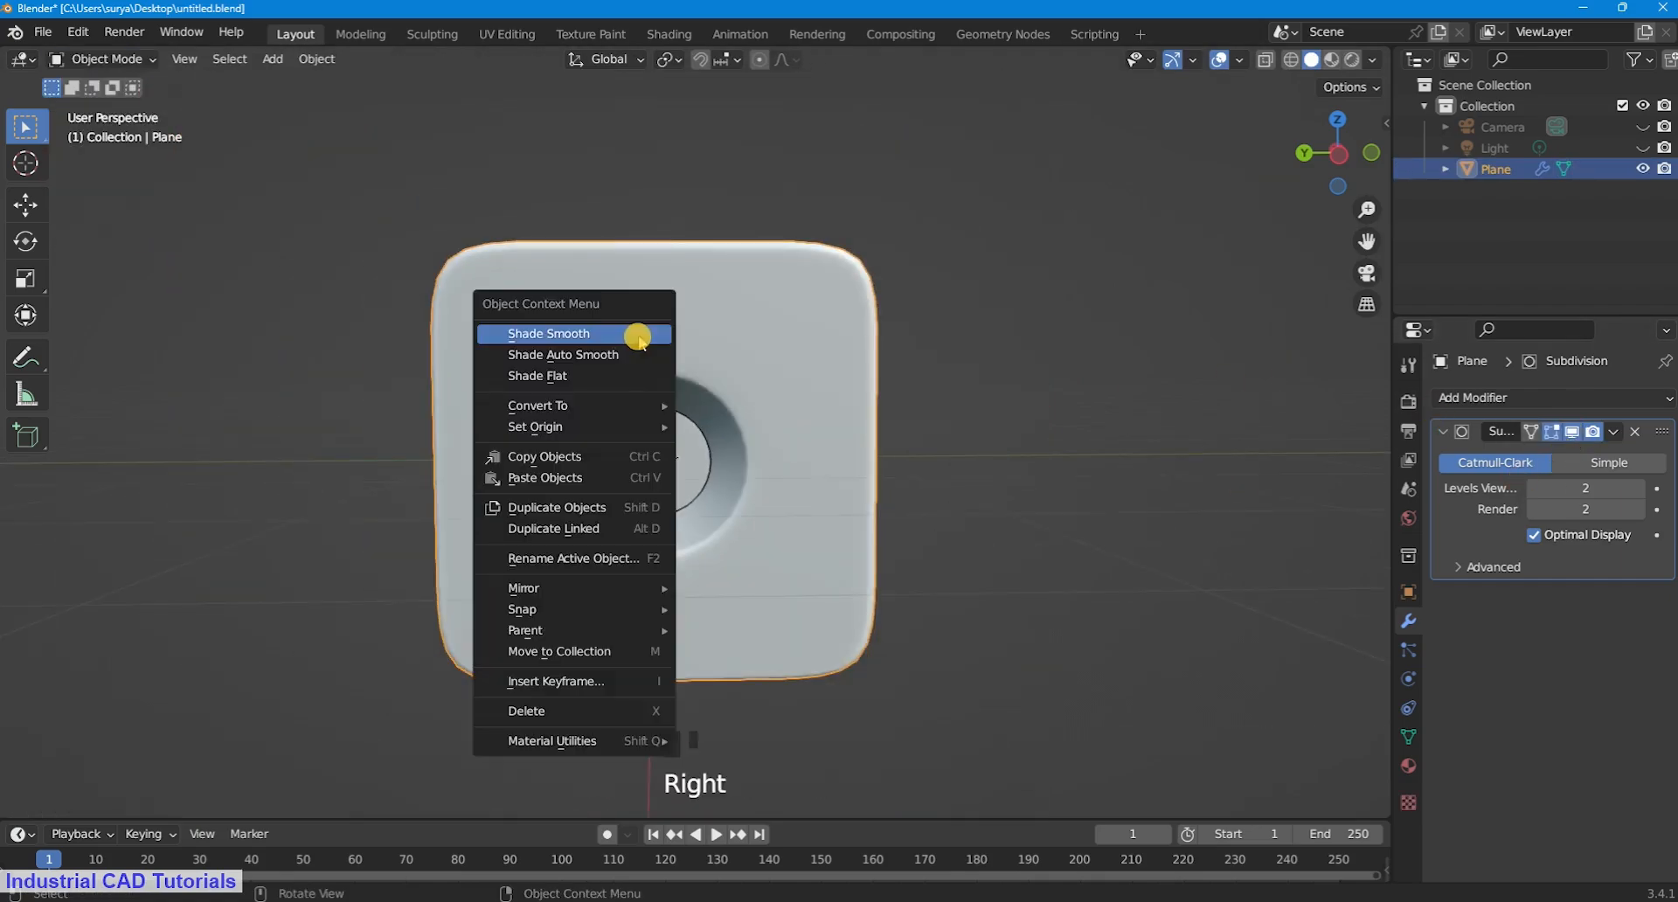
{"action": "left_click", "coordinate": [646, 334]}
Step: Select the four centre faces on the slab's flat side in Edit Mode and inset them
{"action": "middle_click_drag", "start_coordinate": [648, 341], "coordinate": [654, 377]}
{"action": "left_click", "coordinate": [113, 61]}
{"action": "left_click", "coordinate": [112, 98]}
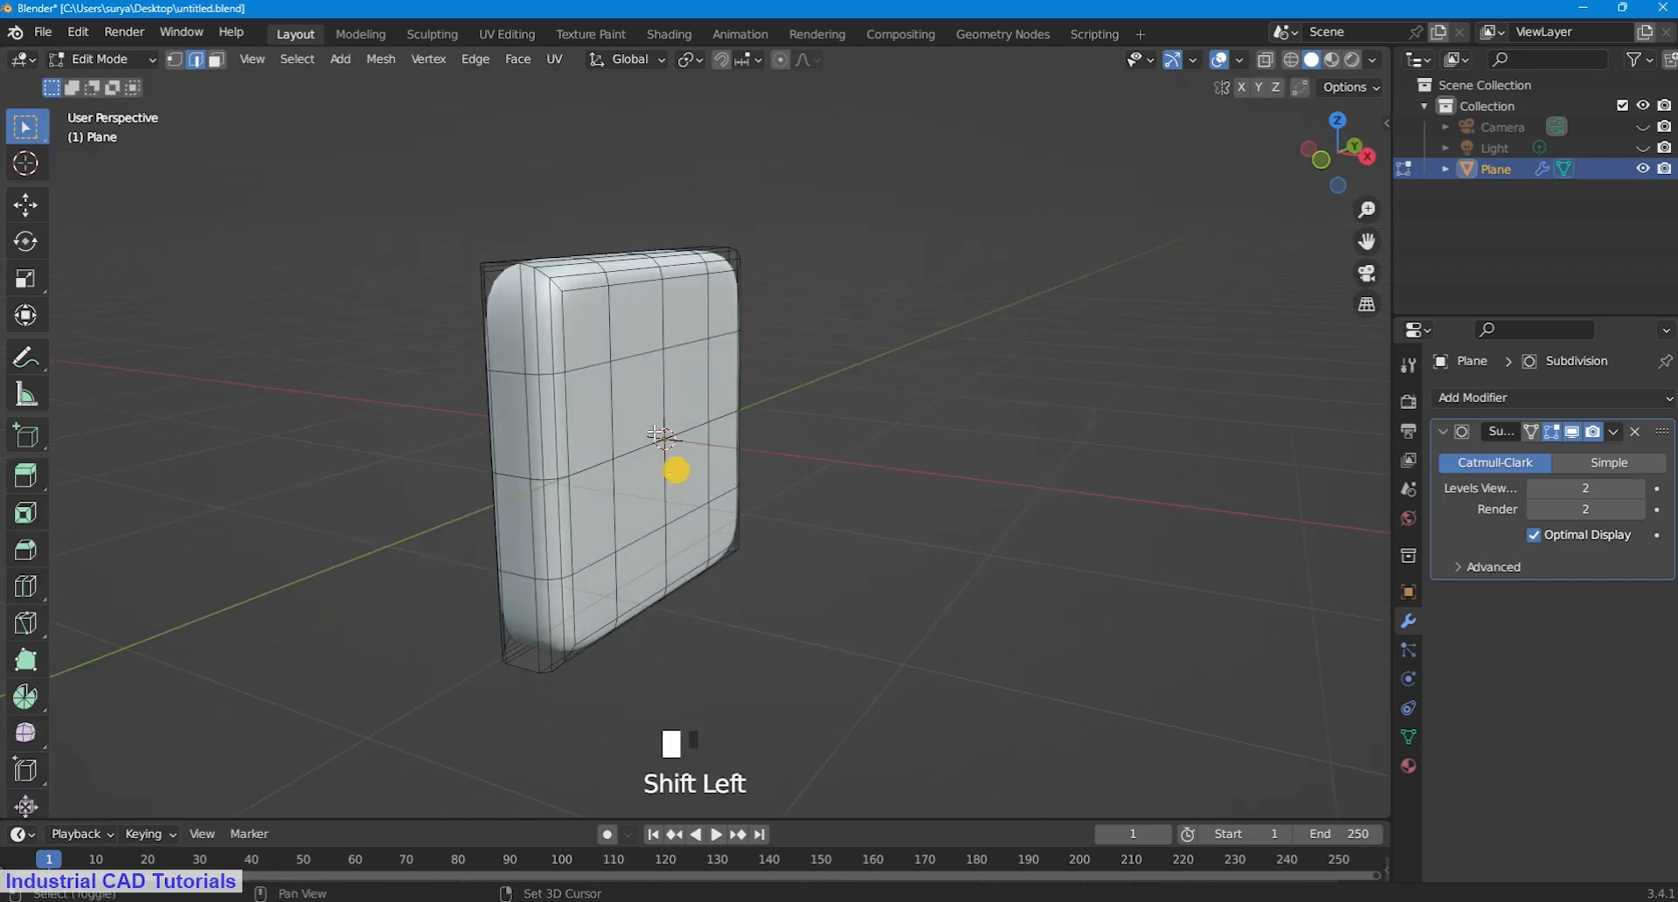
{"action": "scroll", "coordinate": [827, 466], "scroll_direction": "up", "scroll_amount": 1}
{"action": "key", "text": "i"}
{"action": "left_click", "coordinate": [820, 477]}
Step: Extrude the inset centre faces outward along their normals by about 1 m to form an arm
{"action": "key", "text": "alt+e"}
{"action": "left_click", "coordinate": [869, 480]}
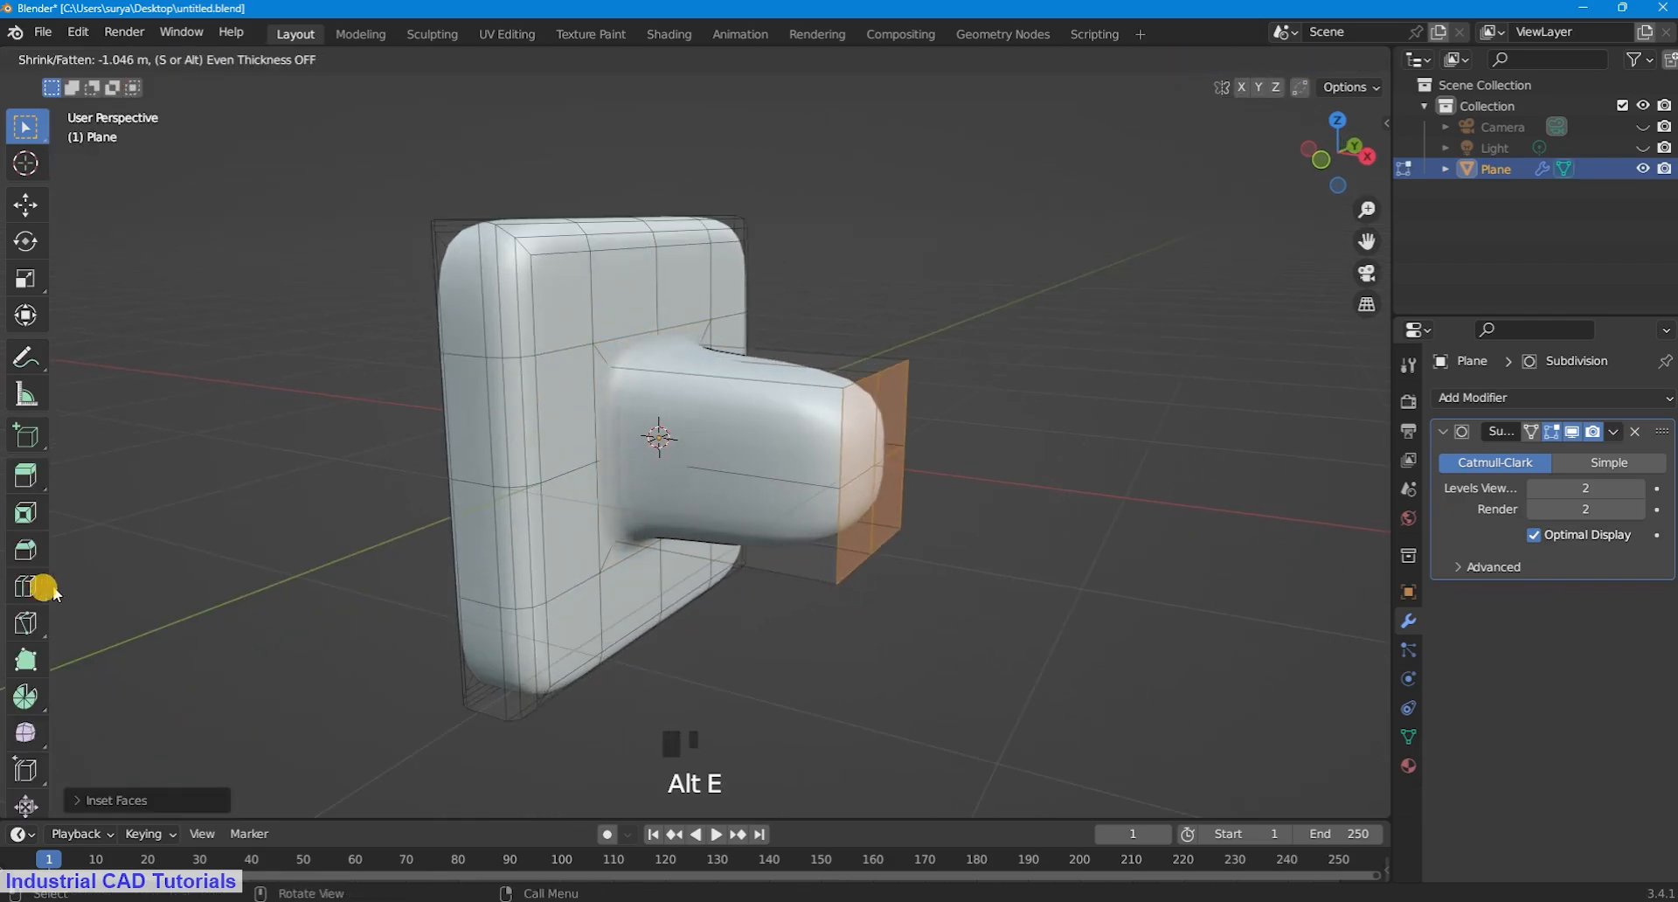
{"action": "left_click", "coordinate": [543, 437]}
{"action": "middle_click_drag", "start_coordinate": [542, 438], "coordinate": [838, 496]}
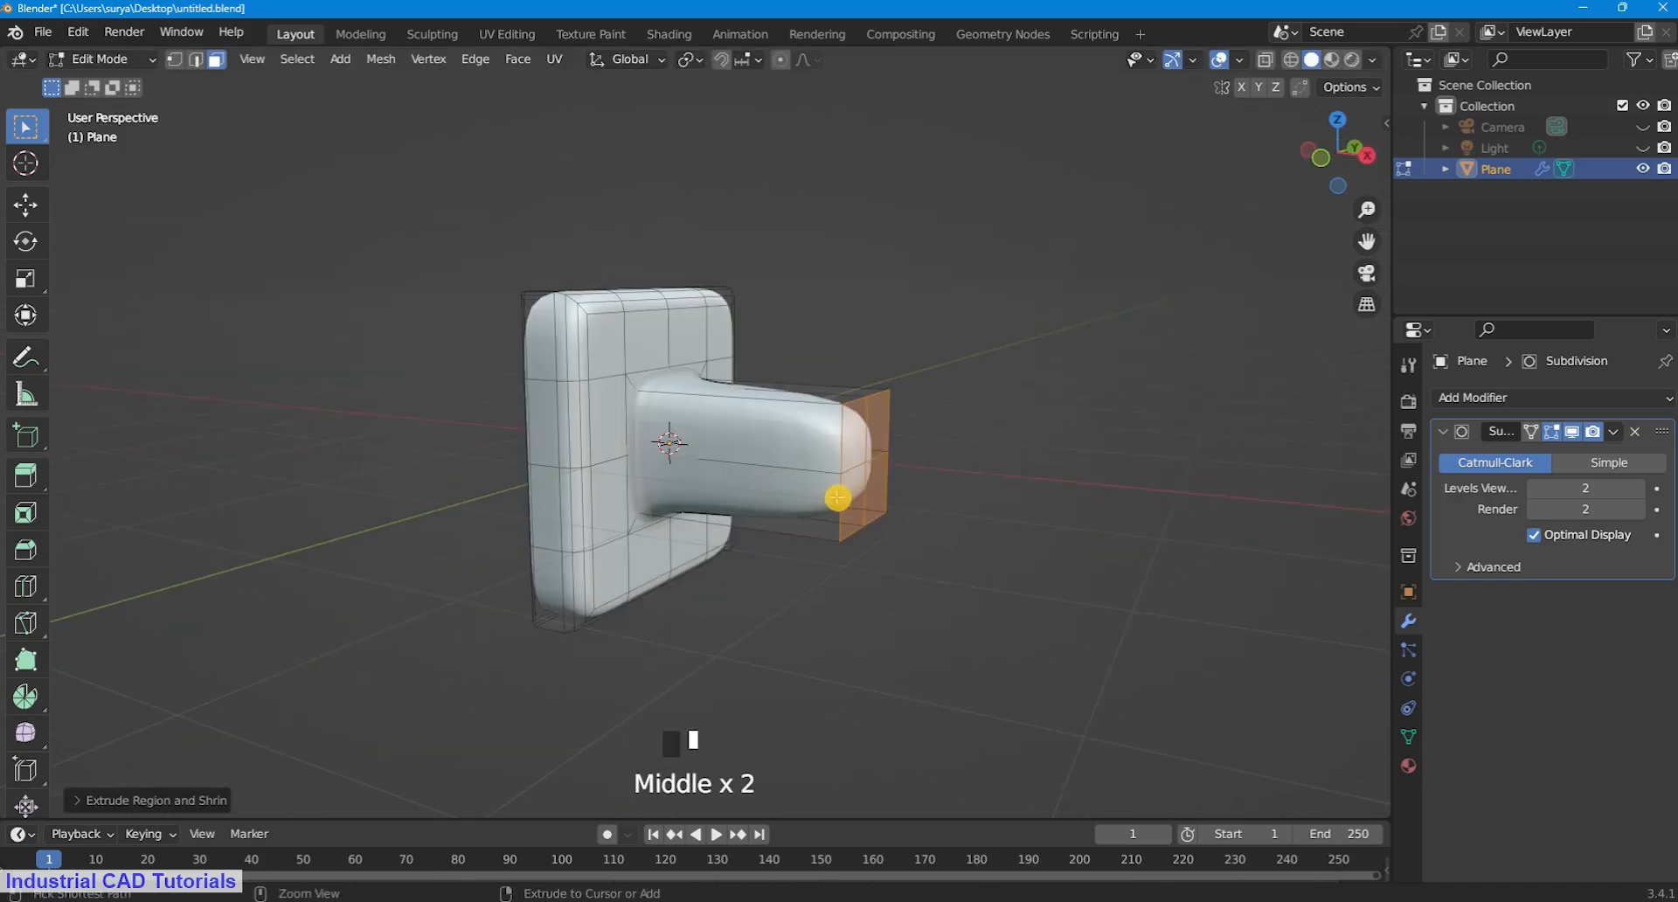
Step: Add loop cuts along the arm and extrude the underside faces at its end downward into a vertical leg
{"action": "left_click", "coordinate": [807, 443]}
{"action": "middle_click_drag", "start_coordinate": [807, 443], "coordinate": [275, 120]}
{"action": "left_click", "coordinate": [276, 120], "text": "shift"}
{"action": "left_click", "coordinate": [843, 416], "text": "shift"}
{"action": "middle_click_drag", "start_coordinate": [857, 341], "coordinate": [899, 580]}
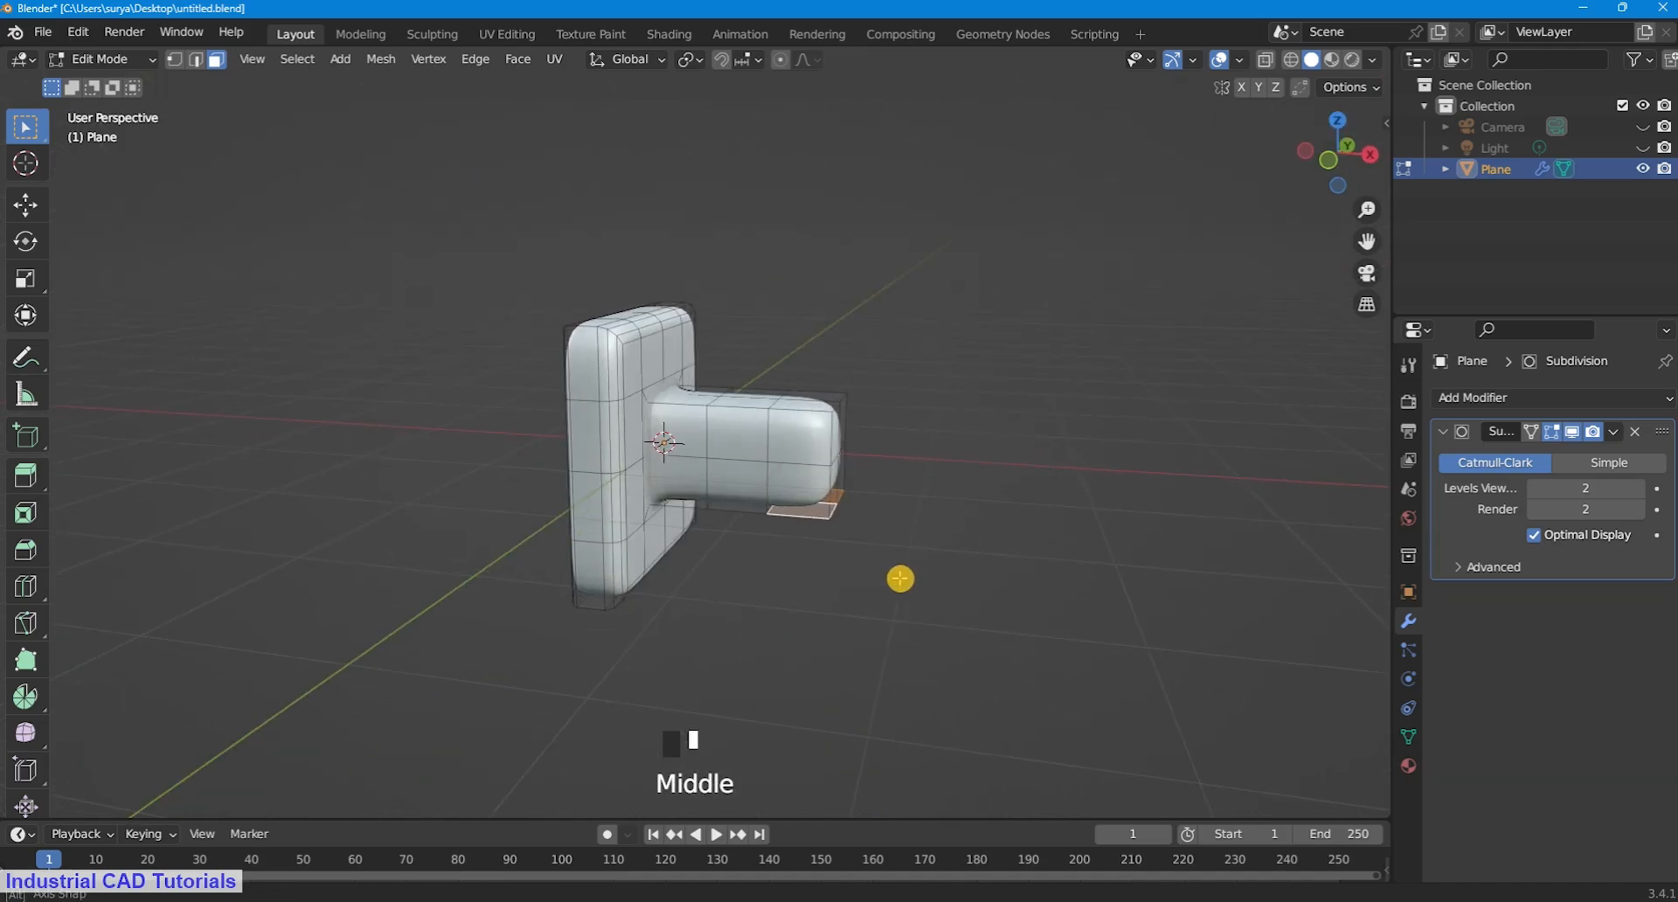
{"action": "key", "text": "e"}
{"action": "left_click", "coordinate": [894, 88]}
Step: Add five evenly spaced loop cuts along the vertical leg
{"action": "middle_click_drag", "start_coordinate": [772, 258], "coordinate": [831, 442]}
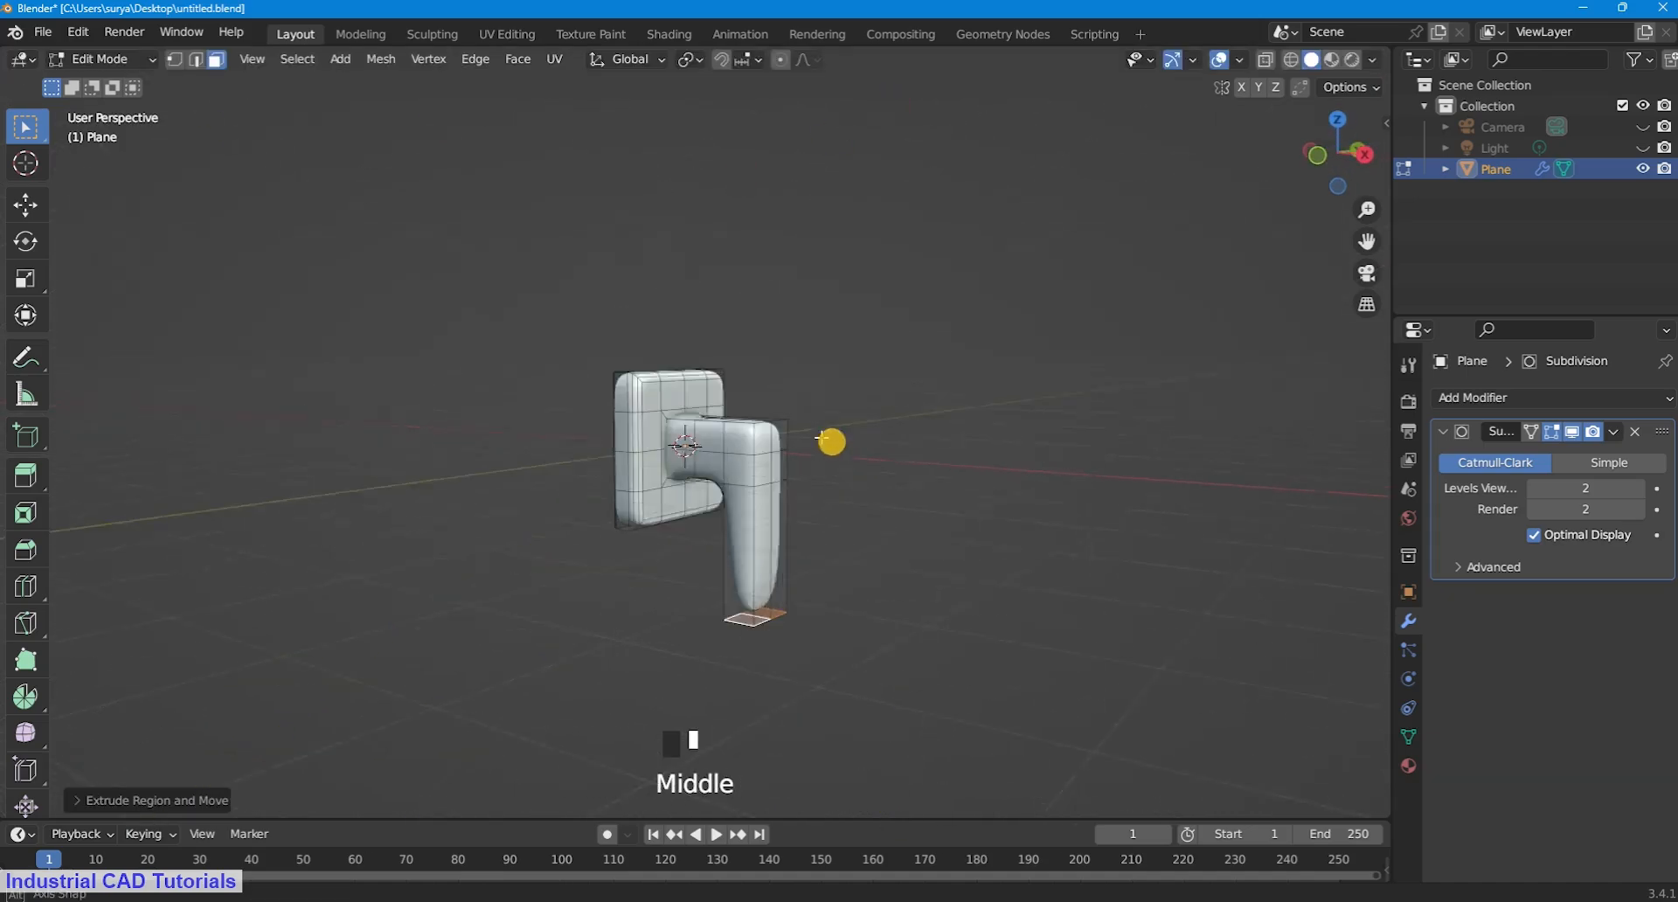
{"action": "scroll", "coordinate": [769, 560], "scroll_direction": "up", "scroll_amount": 2}
{"action": "left_click", "coordinate": [769, 555]}
{"action": "right_click", "coordinate": [915, 458]}
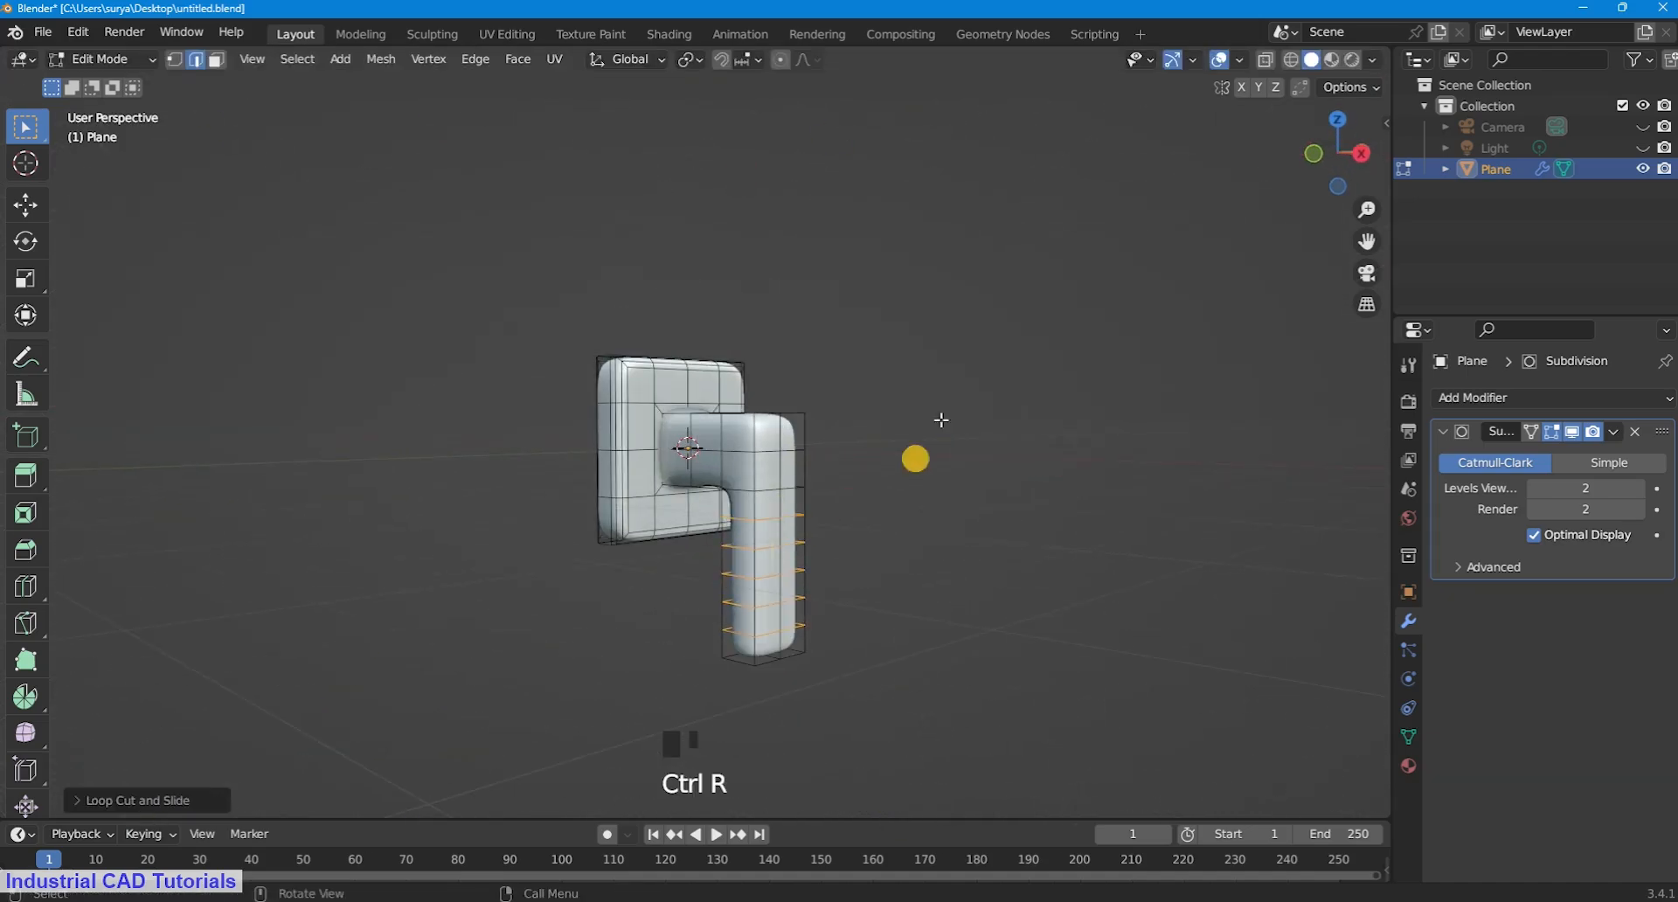
Step: Extrude the lowest outward-facing faces of the vertical leg about 2 m away from the slab
{"action": "left_click_drag", "start_coordinate": [1365, 243], "coordinate": [1319, 206]}
{"action": "middle_click_drag", "start_coordinate": [1329, 182], "coordinate": [1340, 214]}
{"action": "left_click_drag", "start_coordinate": [1365, 243], "coordinate": [1360, 108]}
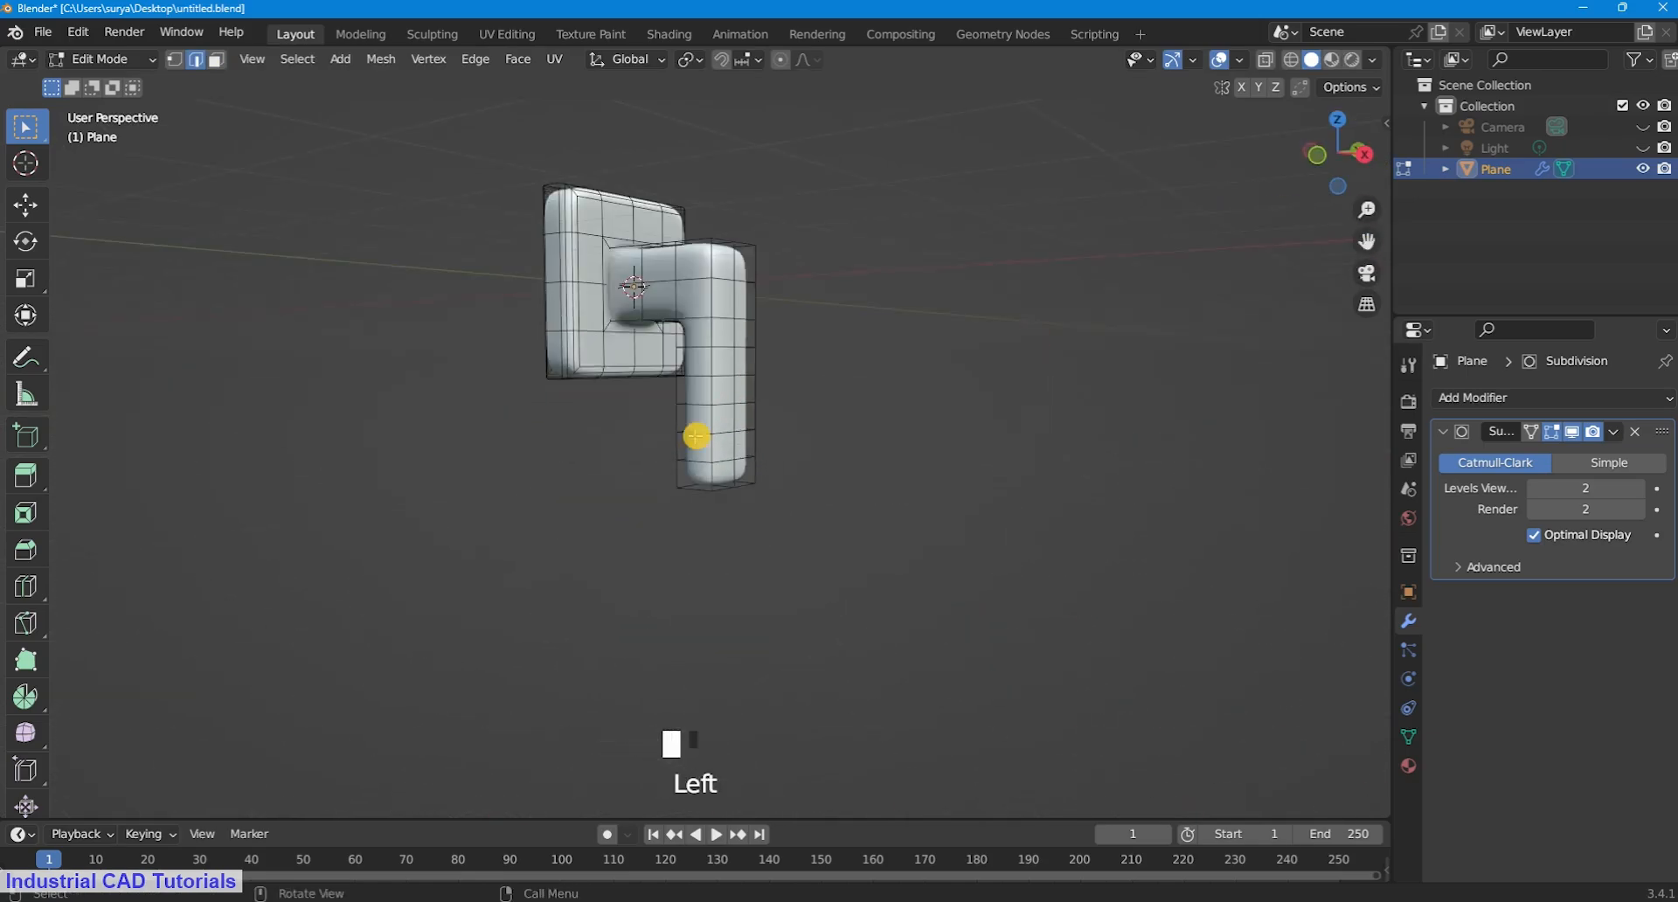
{"action": "scroll", "coordinate": [697, 438], "scroll_direction": "up", "scroll_amount": 2}
{"action": "left_click", "coordinate": [763, 490], "text": "shift"}
{"action": "key", "text": "e"}
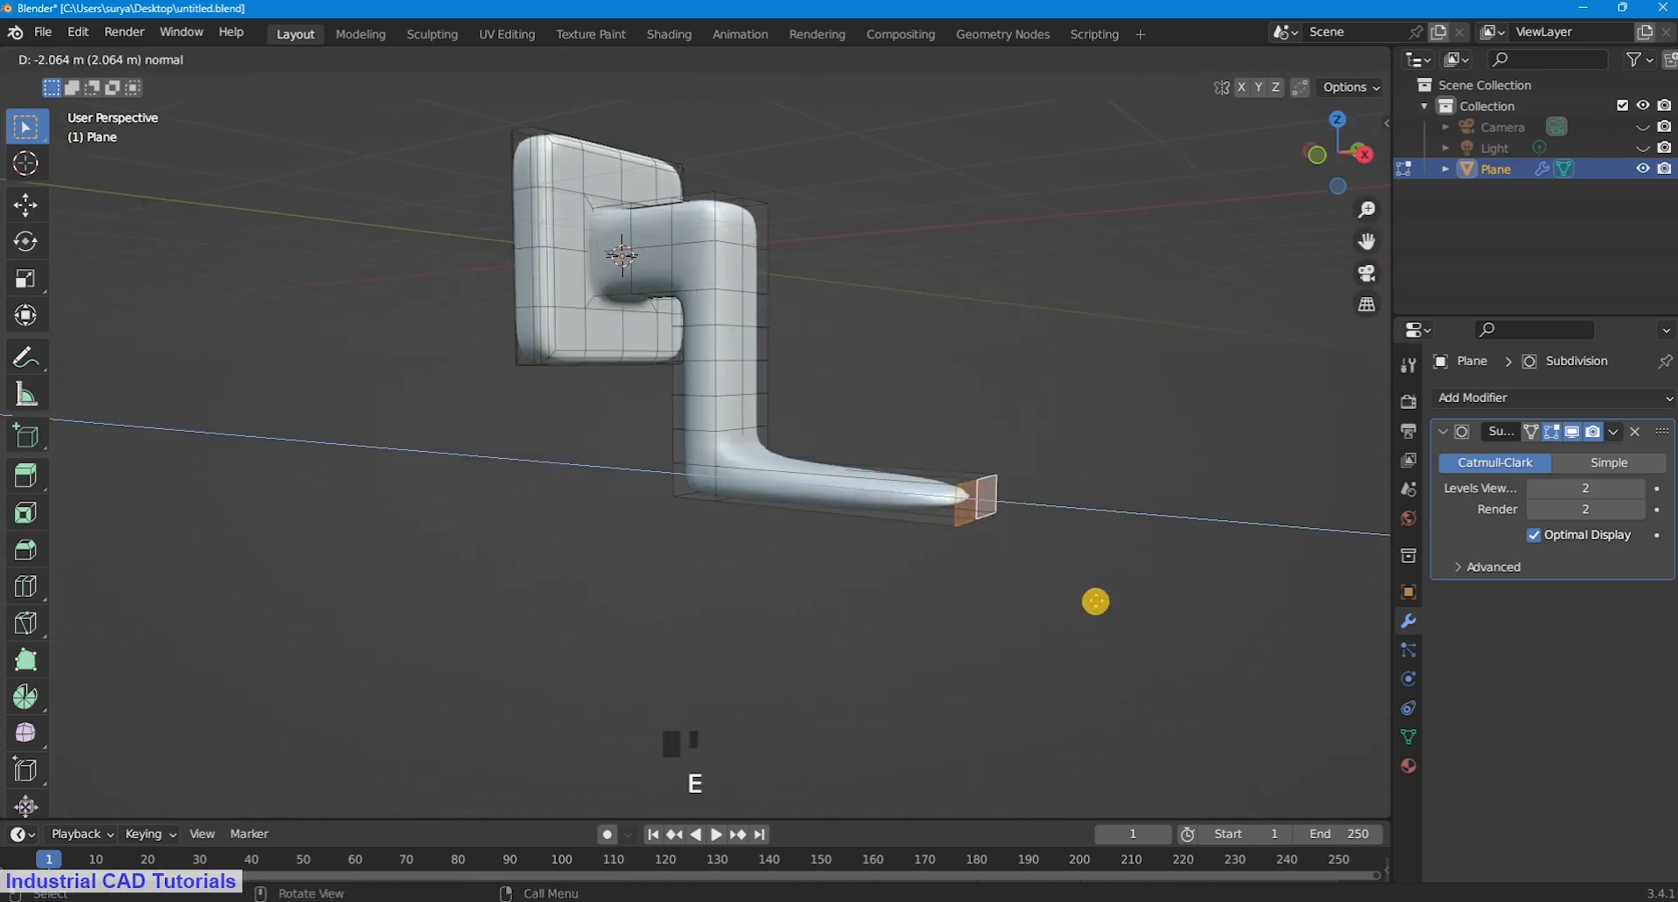
{"action": "left_click", "coordinate": [1053, 596]}
Step: Extrude the end faces of the lower horizontal bar a short distance further outward
{"action": "middle_click_drag", "start_coordinate": [1053, 596], "coordinate": [1134, 556]}
{"action": "scroll", "coordinate": [1045, 551], "scroll_direction": "down", "scroll_amount": 3}
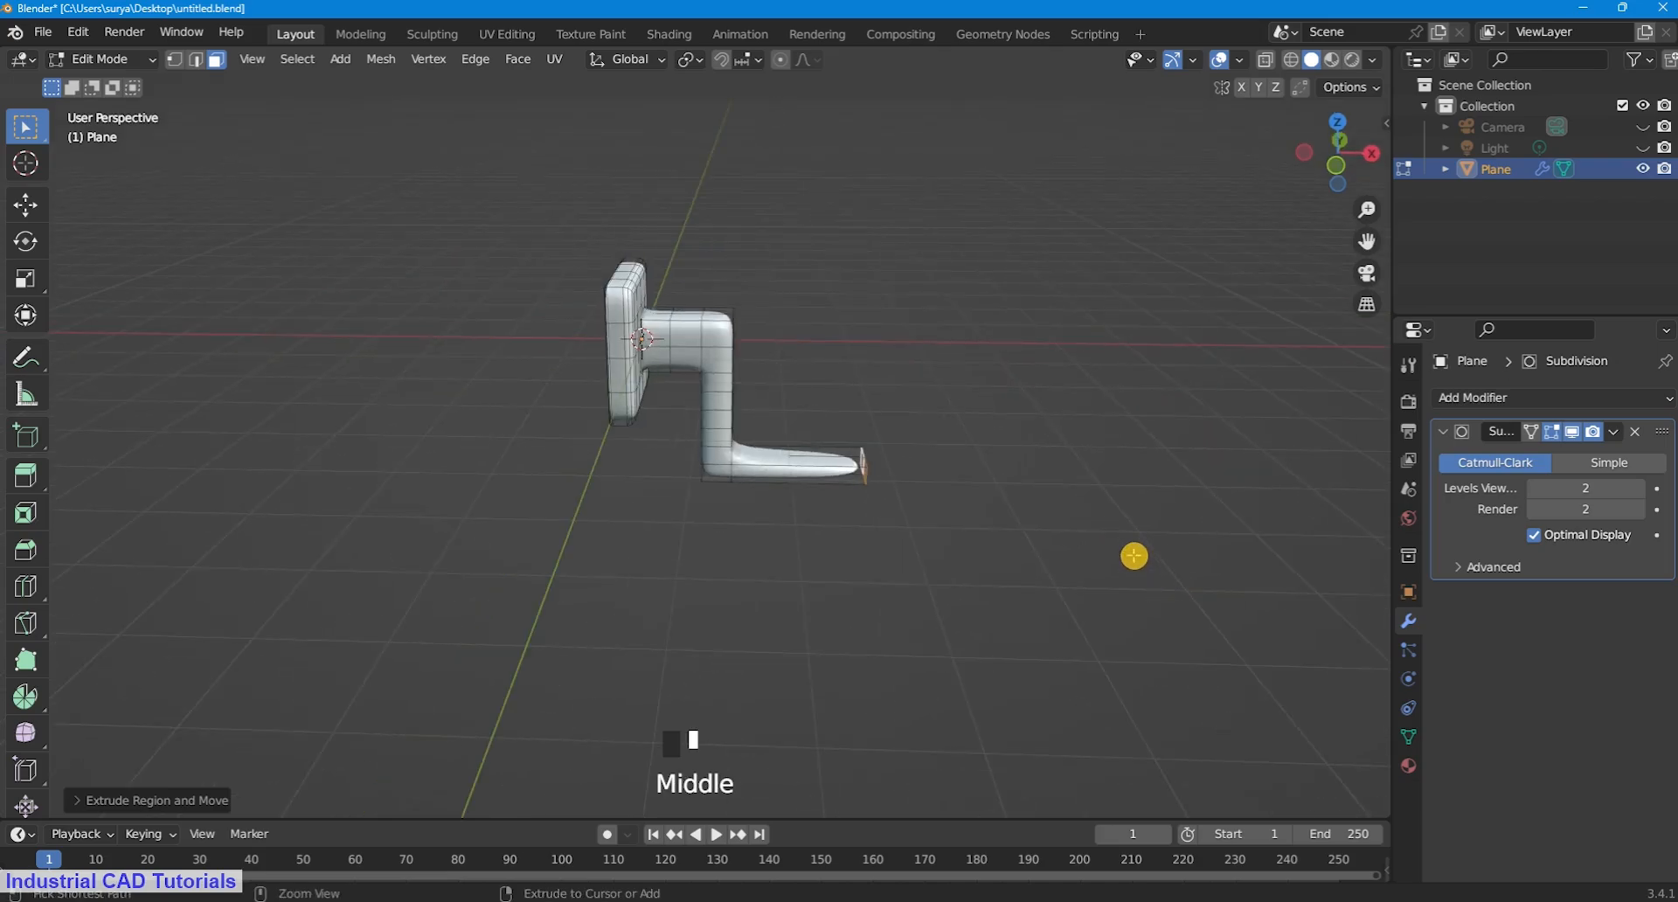
{"action": "key", "text": "e"}
{"action": "left_click", "coordinate": [1296, 569]}
Step: Select the side faces of the lower bar and extrude them along their normals to widen it into a plate
{"action": "middle_click_drag", "start_coordinate": [1296, 569], "coordinate": [688, 531]}
{"action": "middle_click_drag", "start_coordinate": [592, 504], "coordinate": [953, 542]}
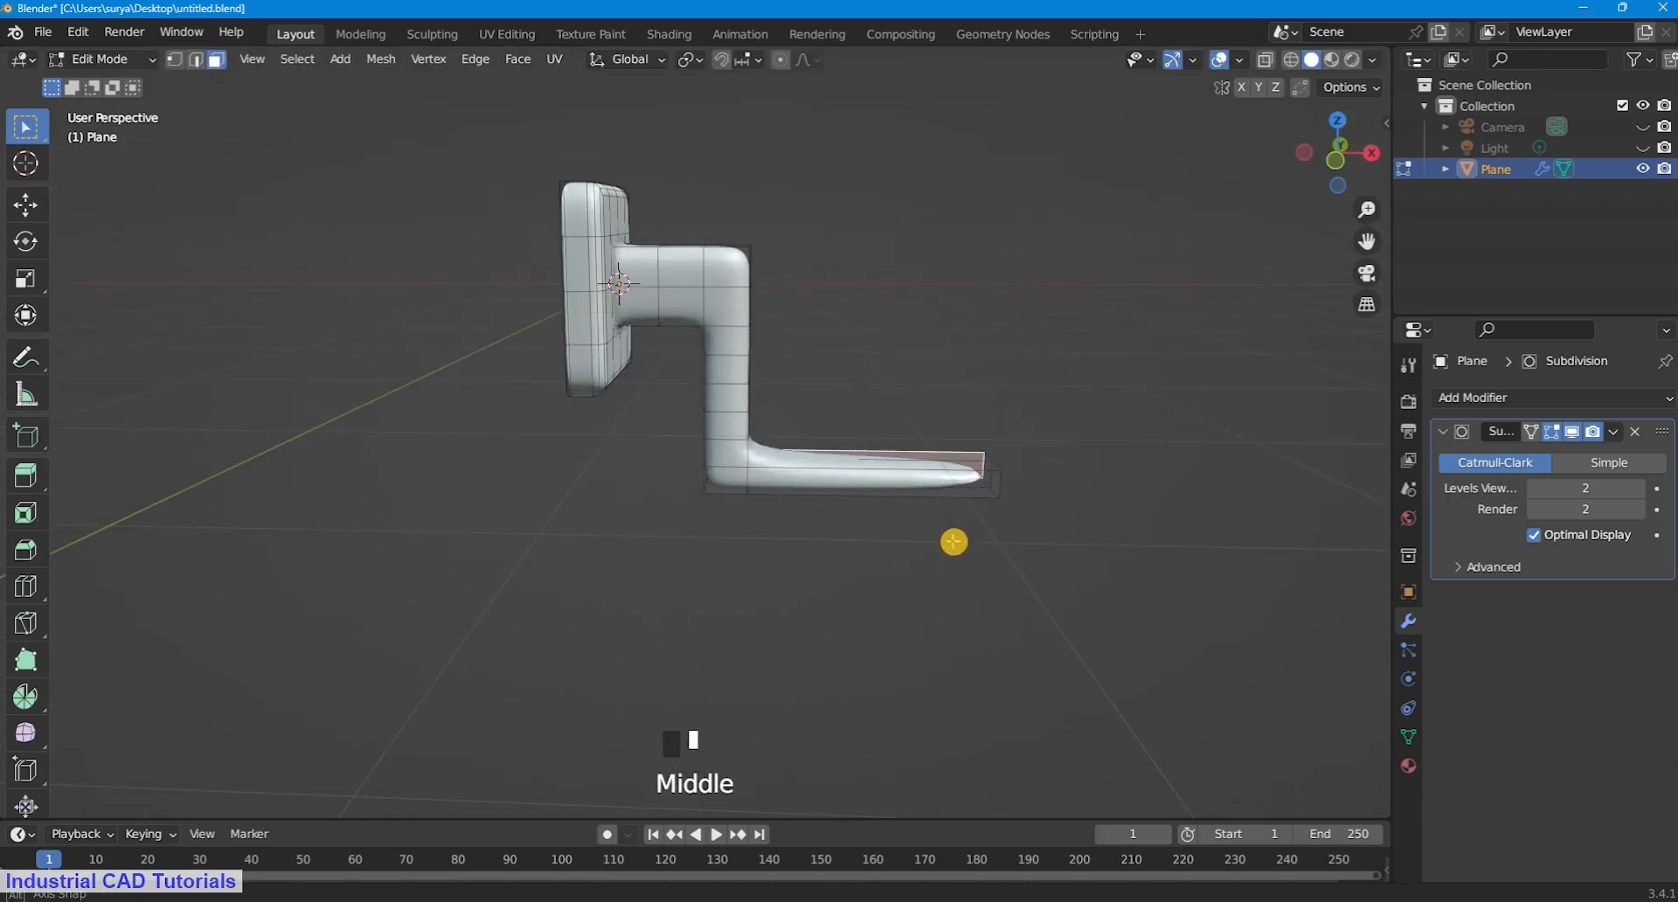
{"action": "middle_click_drag", "start_coordinate": [805, 473], "coordinate": [689, 502]}
{"action": "key", "text": "alt+e"}
{"action": "left_click", "coordinate": [674, 525]}
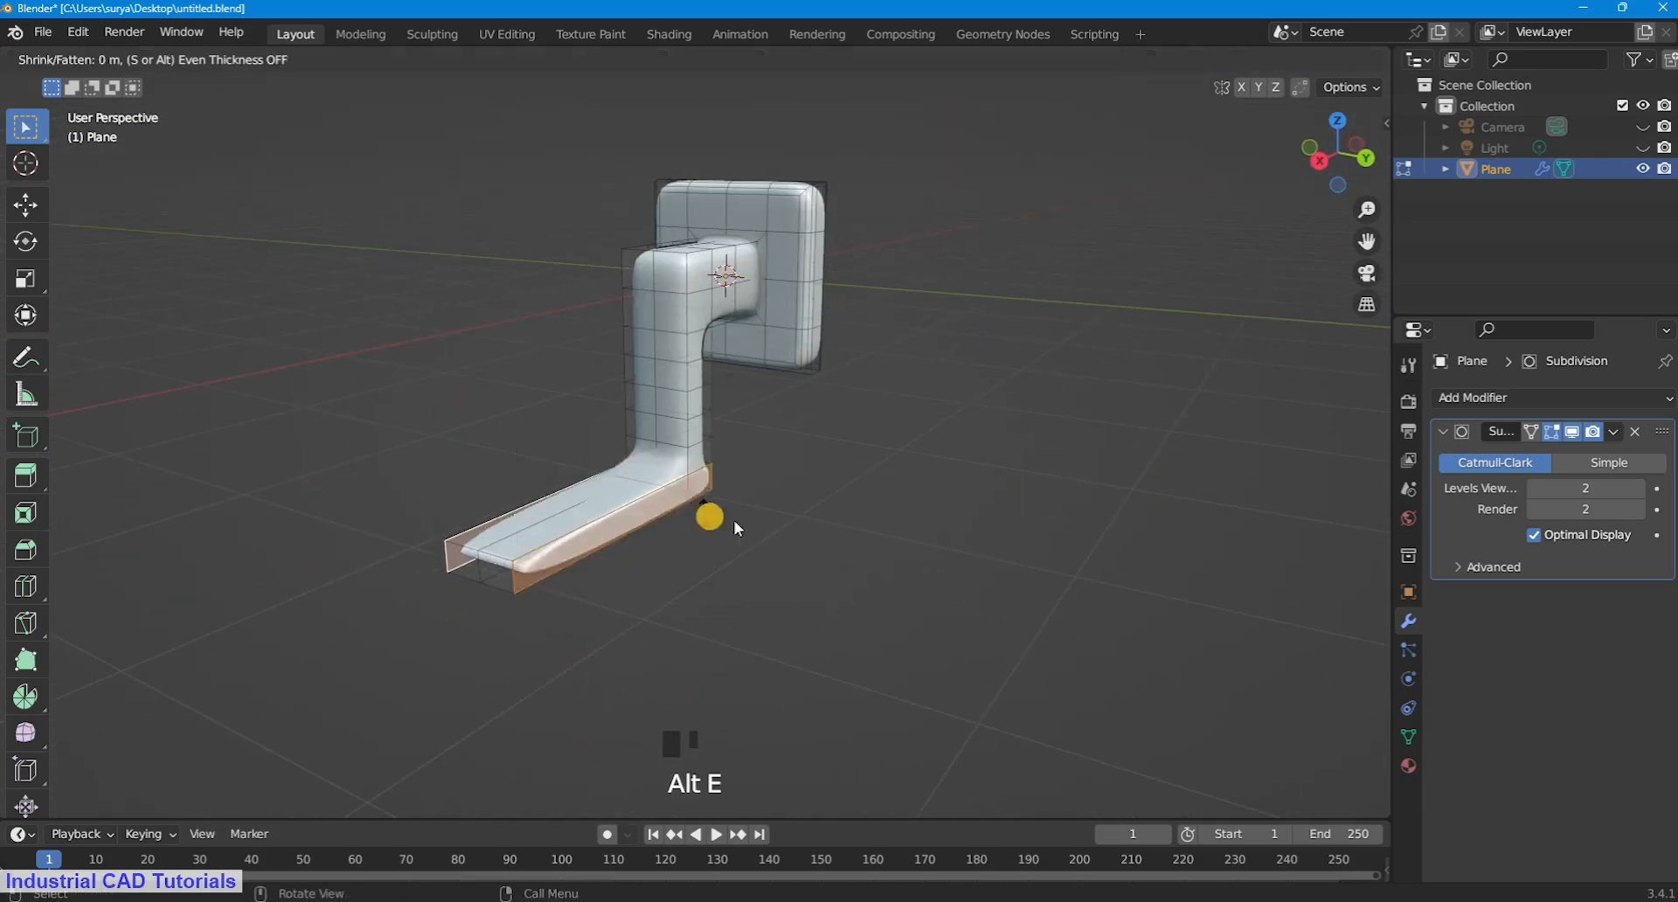
{"action": "left_click", "coordinate": [794, 551]}
Step: Add evenly spaced loop cuts across both side wings of the lower plate
{"action": "mouse_move", "coordinate": [795, 551]}
{"action": "middle_mouse_down"}
{"action": "mouse_move", "coordinate": [865, 656]}
{"action": "mouse_move", "coordinate": [817, 569]}
{"action": "middle_mouse_up"}
{"action": "scroll", "coordinate": [827, 471], "scroll_direction": "up", "scroll_amount": 3}
{"action": "double_click", "coordinate": [826, 471]}
{"action": "left_click", "coordinate": [880, 314]}
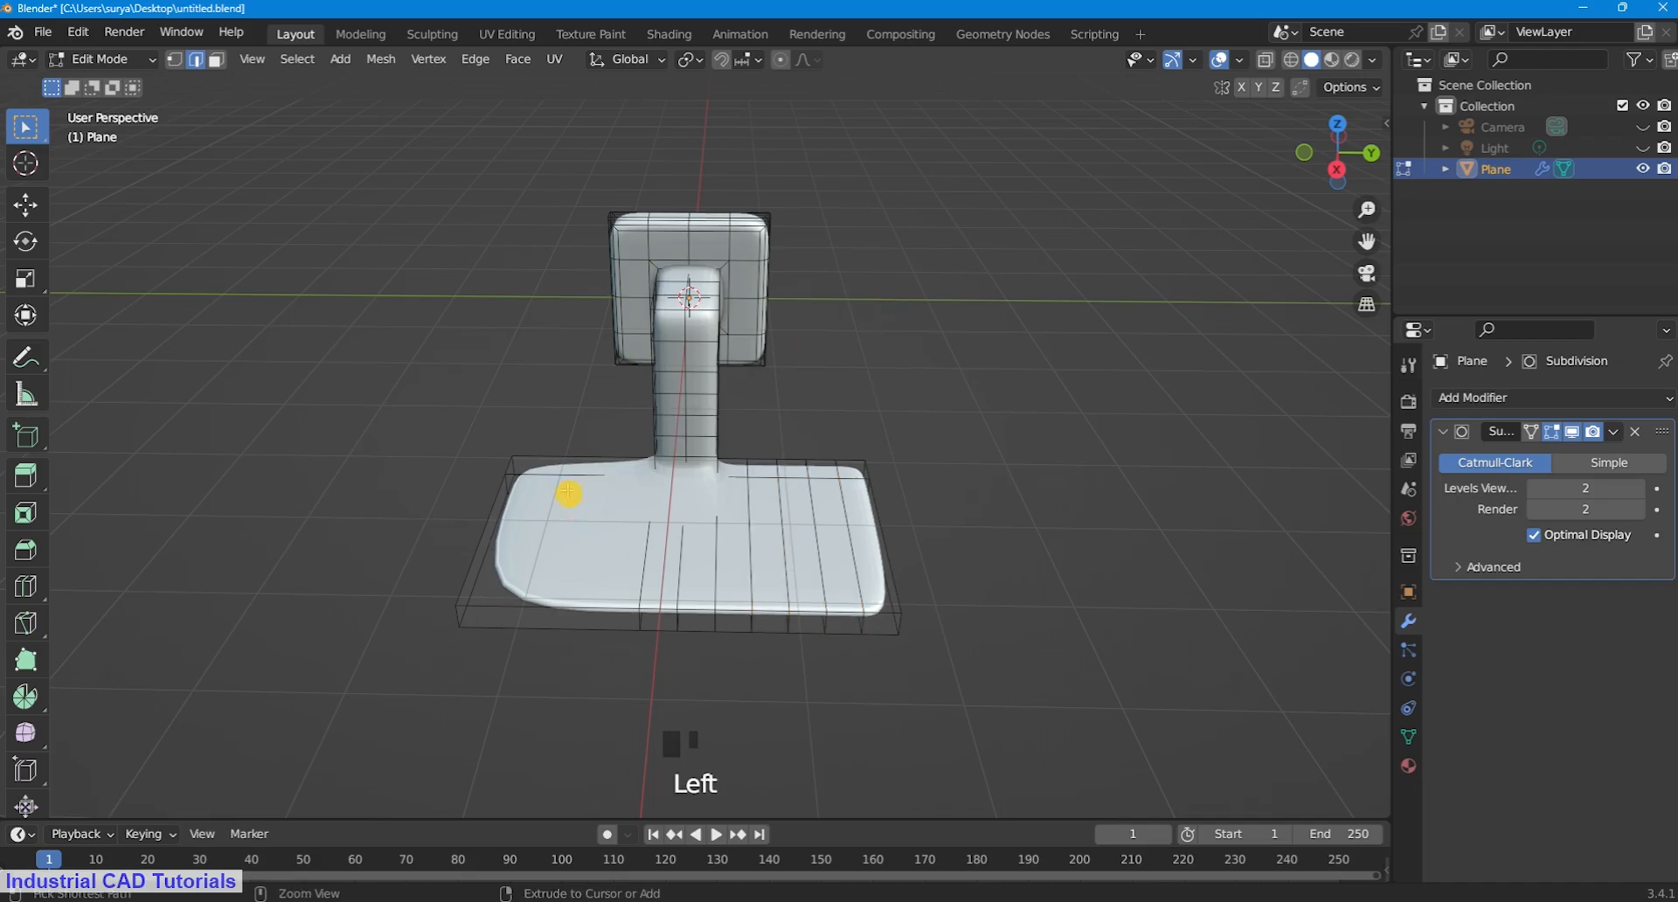
{"action": "left_click", "coordinate": [568, 490]}
{"action": "left_click", "coordinate": [786, 419]}
Step: Add four evenly spaced loop cuts across the lower plate, running parallel to its long sides, and save the file
{"action": "scroll", "coordinate": [682, 573], "scroll_direction": "up", "scroll_amount": 2}
{"action": "middle_click_drag", "start_coordinate": [682, 574], "coordinate": [691, 574]}
{"action": "key", "text": "ctrl+r"}
{"action": "scroll", "coordinate": [678, 573], "scroll_direction": "up", "scroll_amount": 3}
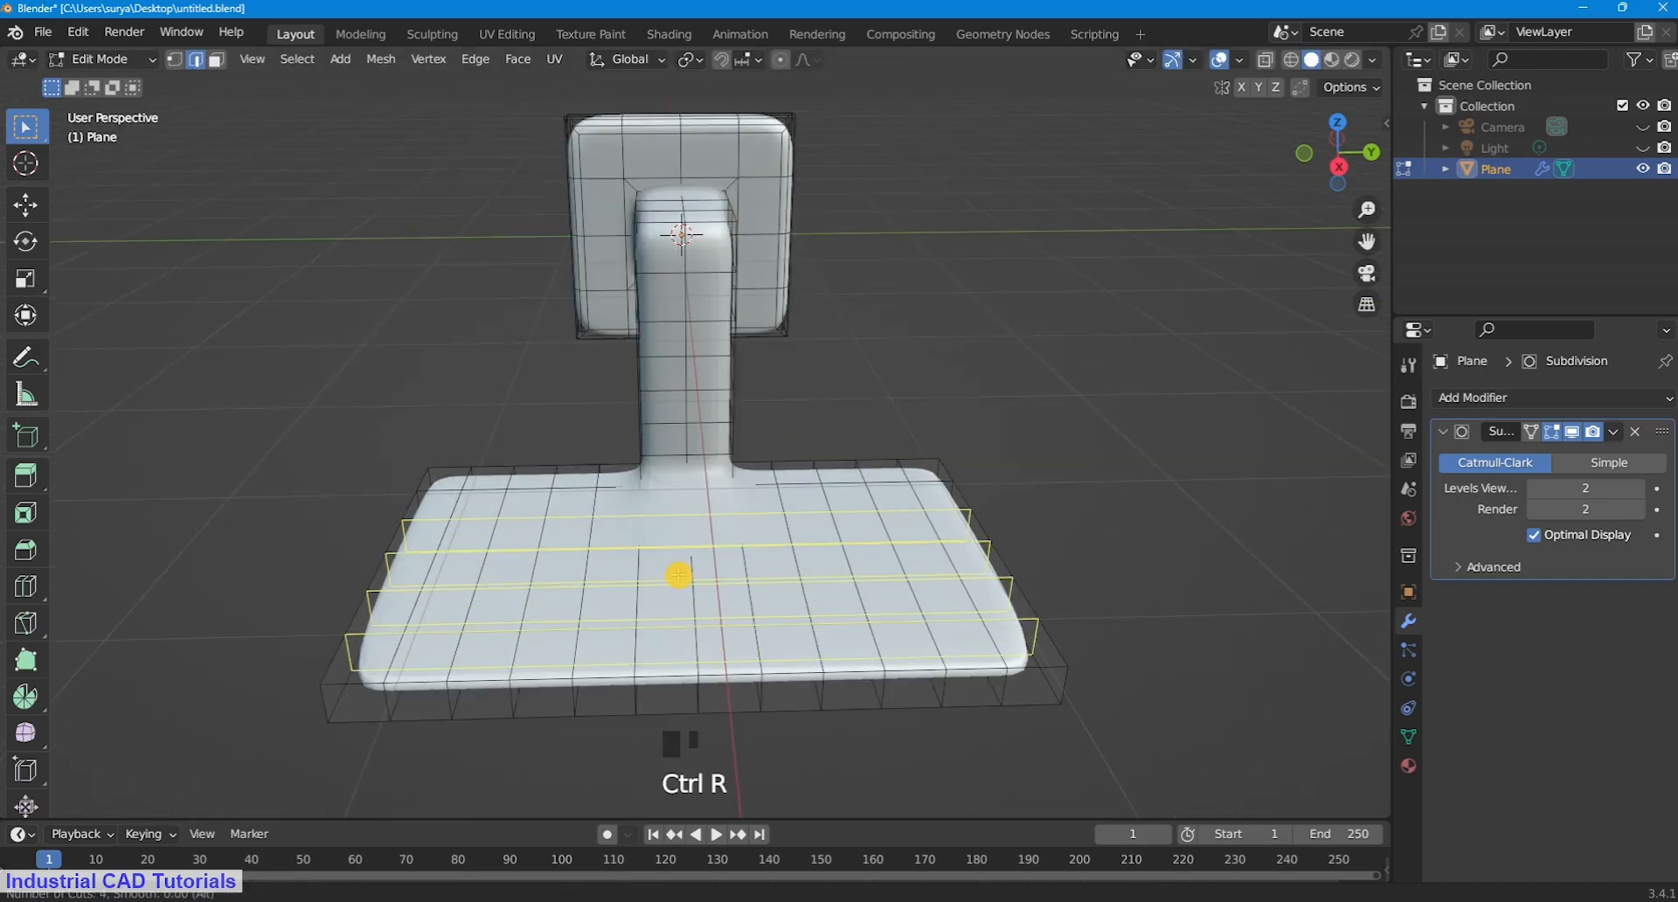
{"action": "double_click", "coordinate": [679, 573]}
{"action": "left_click", "coordinate": [912, 394]}
{"action": "middle_click_drag", "start_coordinate": [912, 393], "coordinate": [839, 634]}
{"action": "scroll", "coordinate": [831, 535], "scroll_direction": "up", "scroll_amount": 2}
{"action": "key", "text": "ctrl+s"}
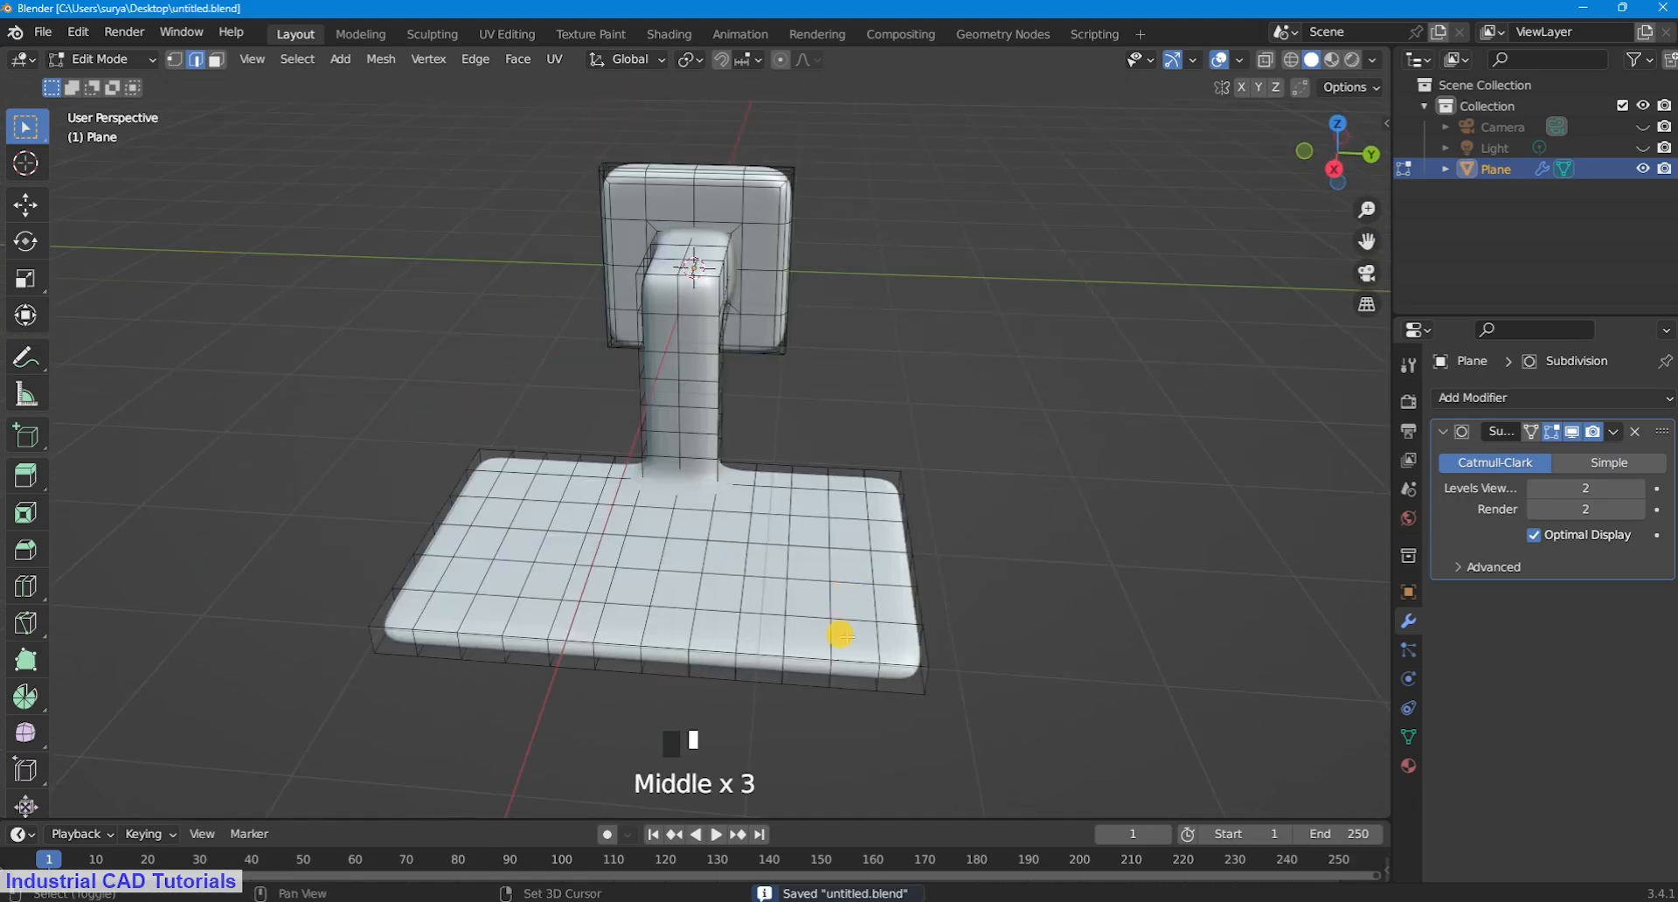
Step: In face selection, select the rectangular block of top faces on the lower plate in front of the leg
{"action": "left_click", "coordinate": [217, 59]}
{"action": "key", "text": "KP_7"}
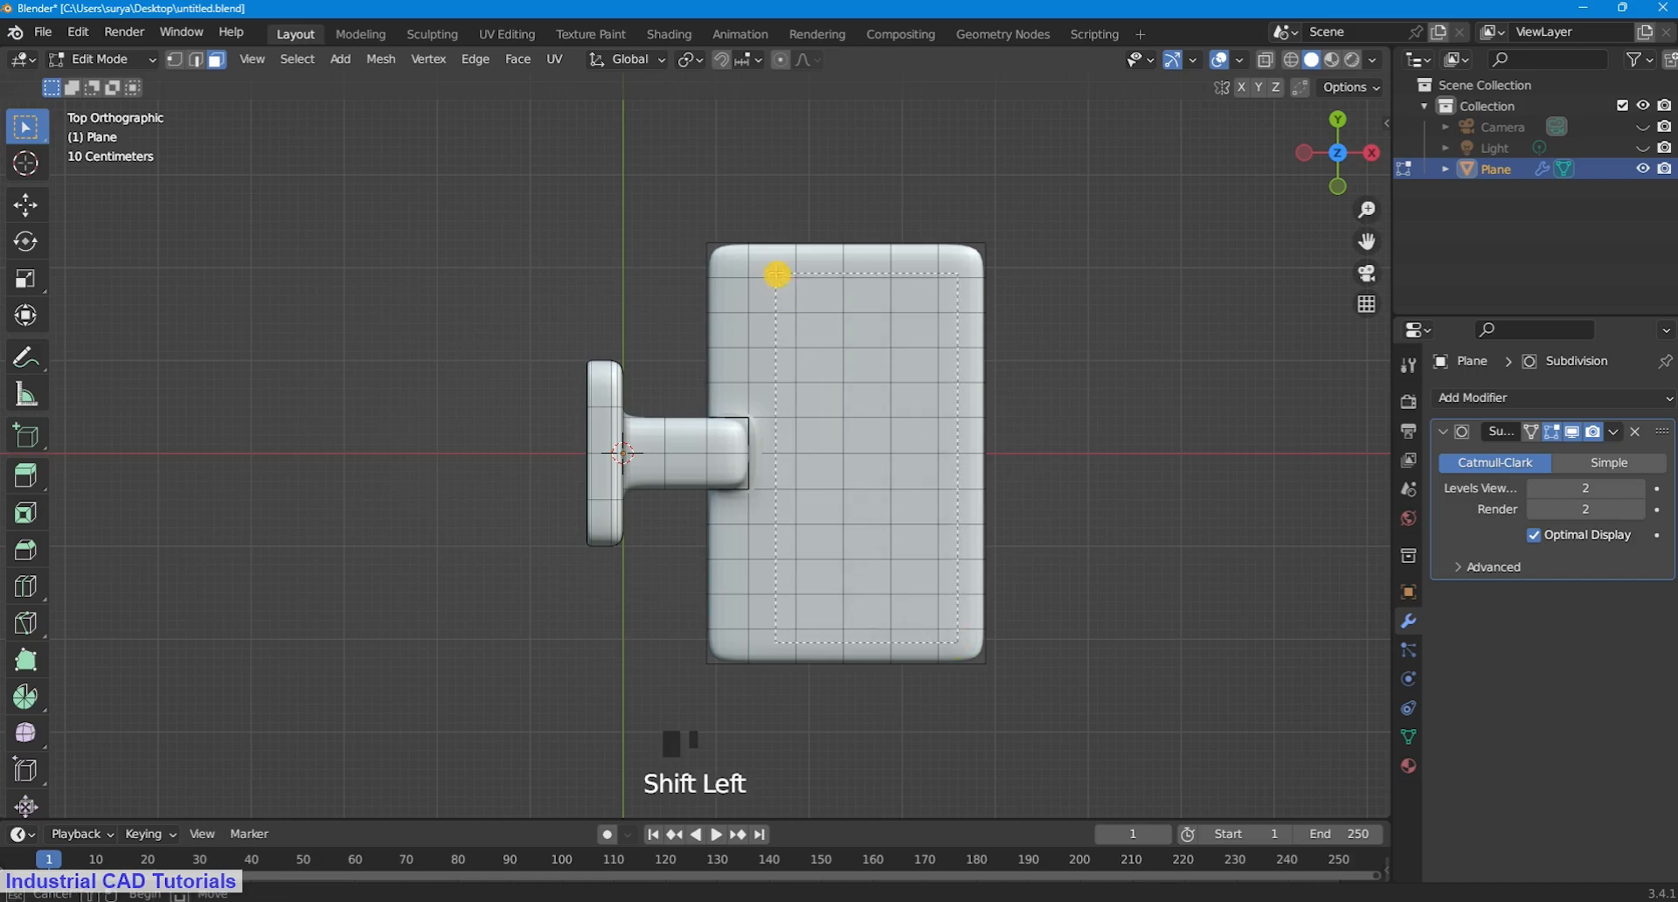
{"action": "key", "text": "i"}
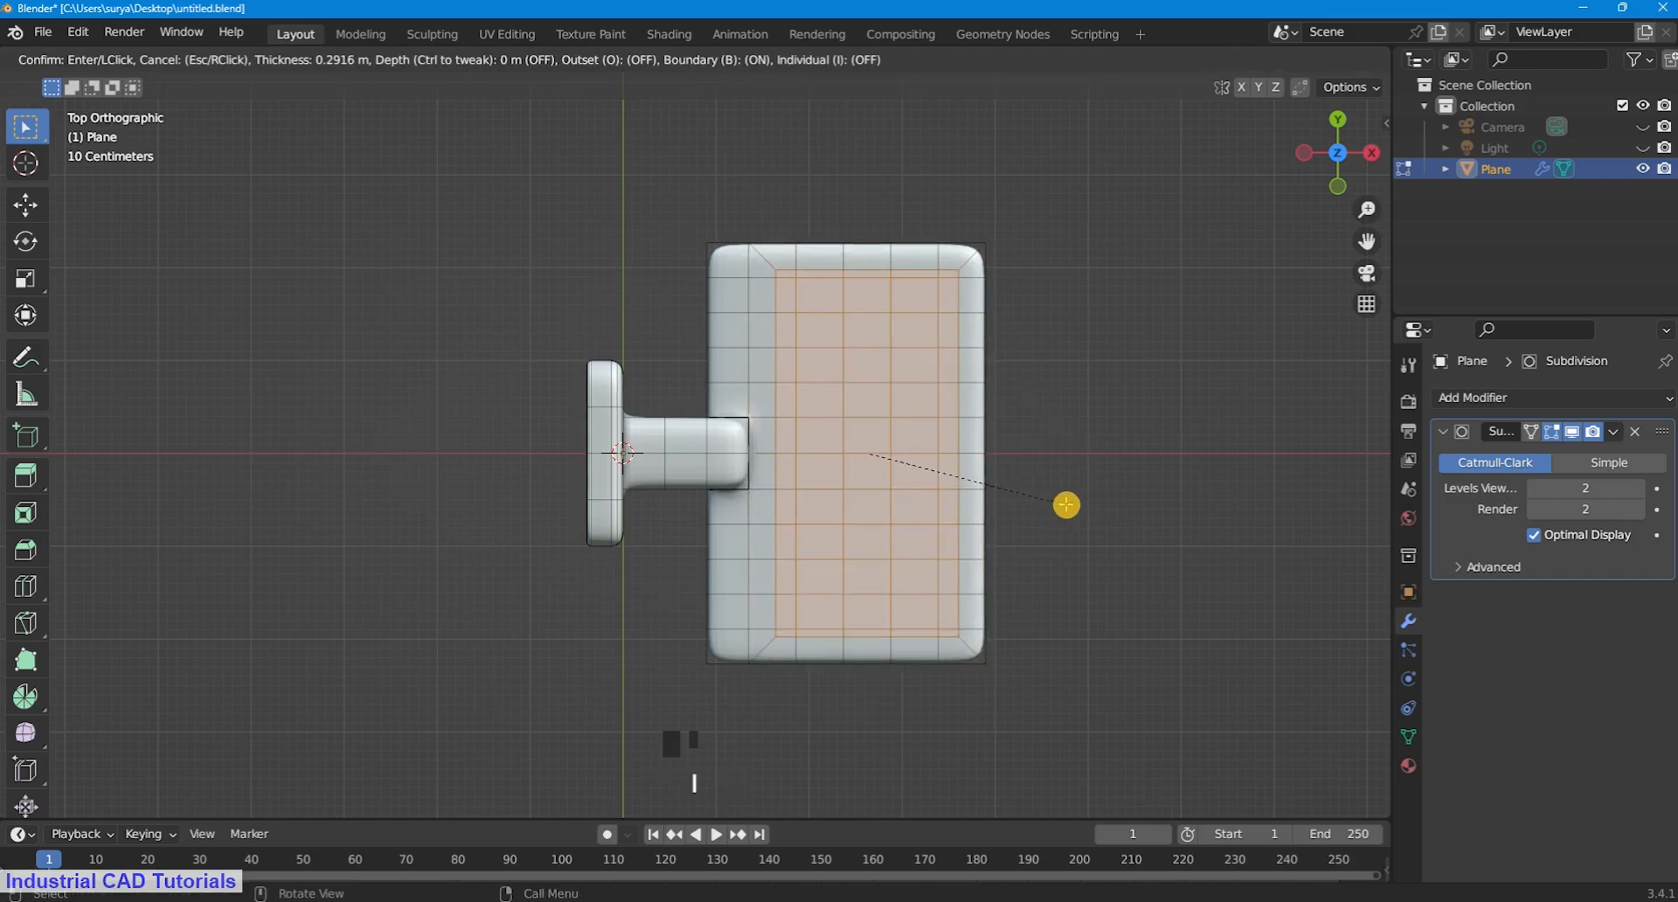
{"action": "left_click", "coordinate": [1068, 507]}
{"action": "key", "text": "ctrl+z"}
Step: Inset the lower plate's selected top faces to leave a narrow border around them
{"action": "key", "text": "i"}
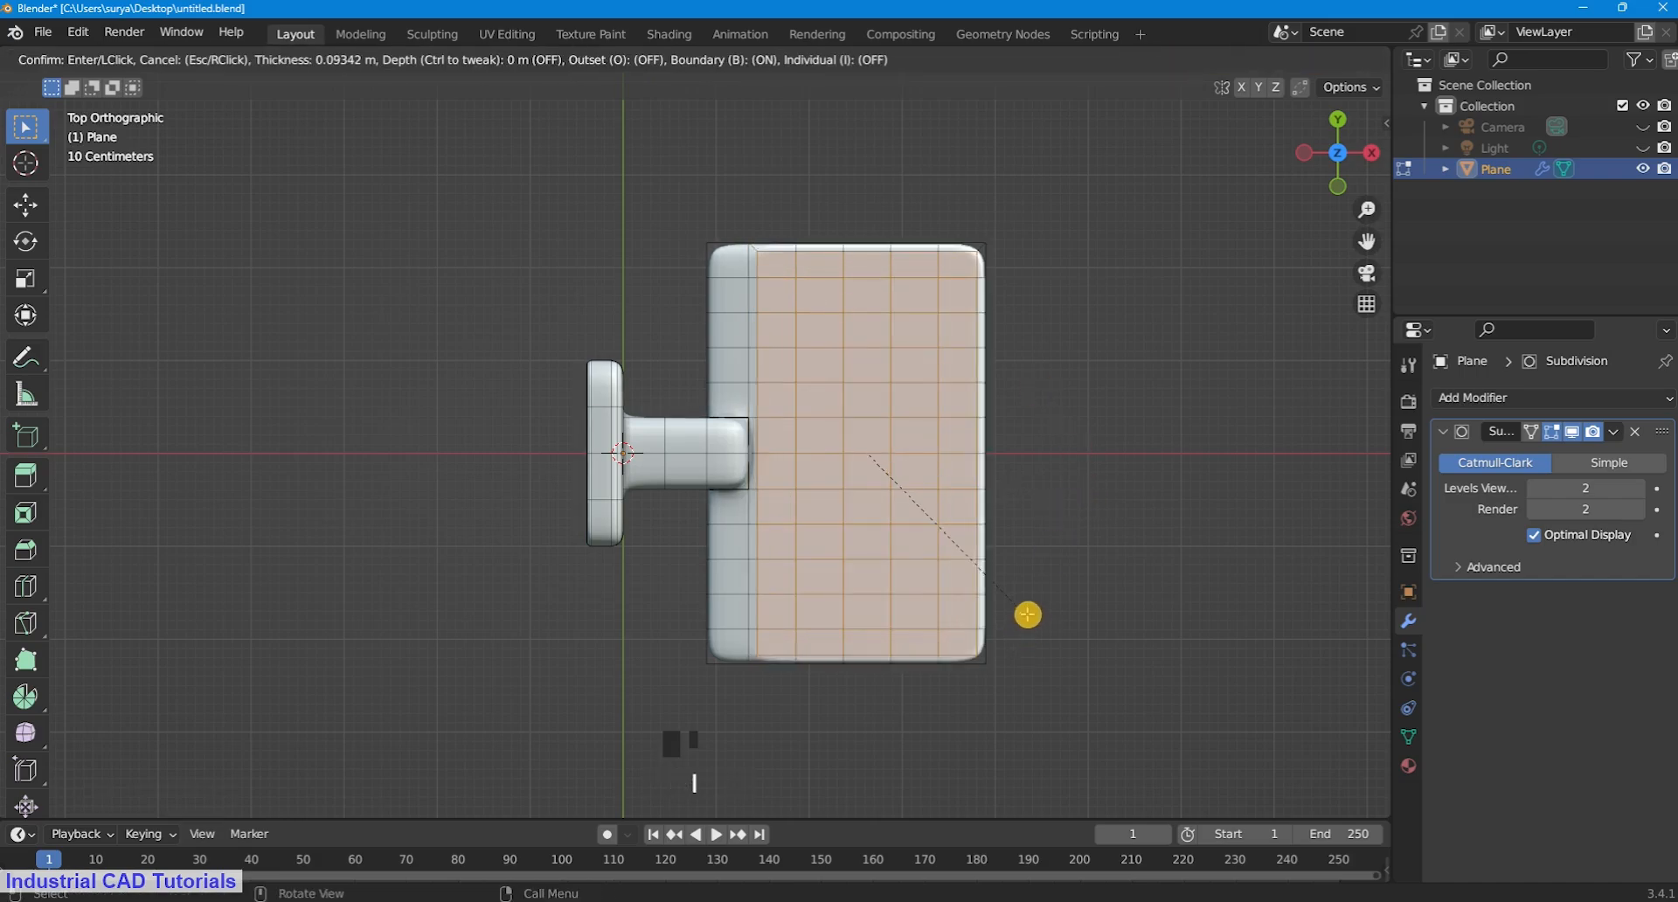
{"action": "left_click", "coordinate": [969, 666]}
Step: Extrude the inset faces down into the plate and scale them inward to form a tray recess with sloped walls
{"action": "middle_click_drag", "start_coordinate": [968, 666], "coordinate": [839, 551]}
{"action": "key", "text": "e"}
{"action": "left_click", "coordinate": [1066, 645]}
{"action": "key", "text": "s"}
{"action": "left_click", "coordinate": [1033, 623]}
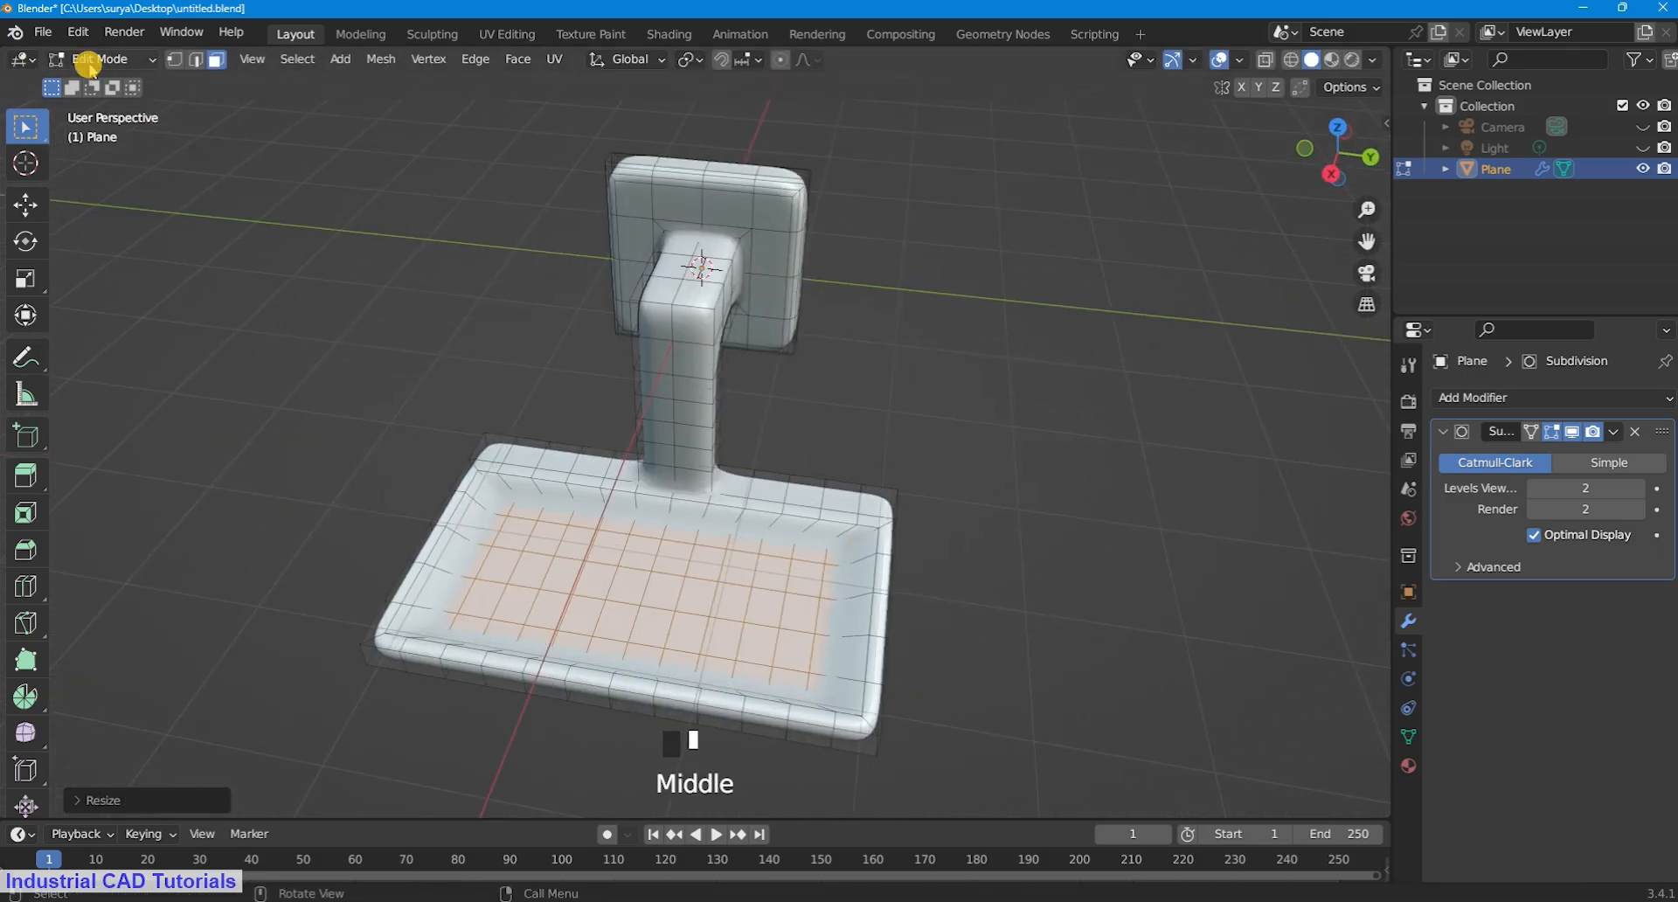
Step: Add two loop cuts around the recess's sloped walls, one near the upper rim and one near the floor
{"action": "key", "text": "ctrl+r"}
{"action": "left_click", "coordinate": [498, 471]}
{"action": "left_click", "coordinate": [499, 476]}
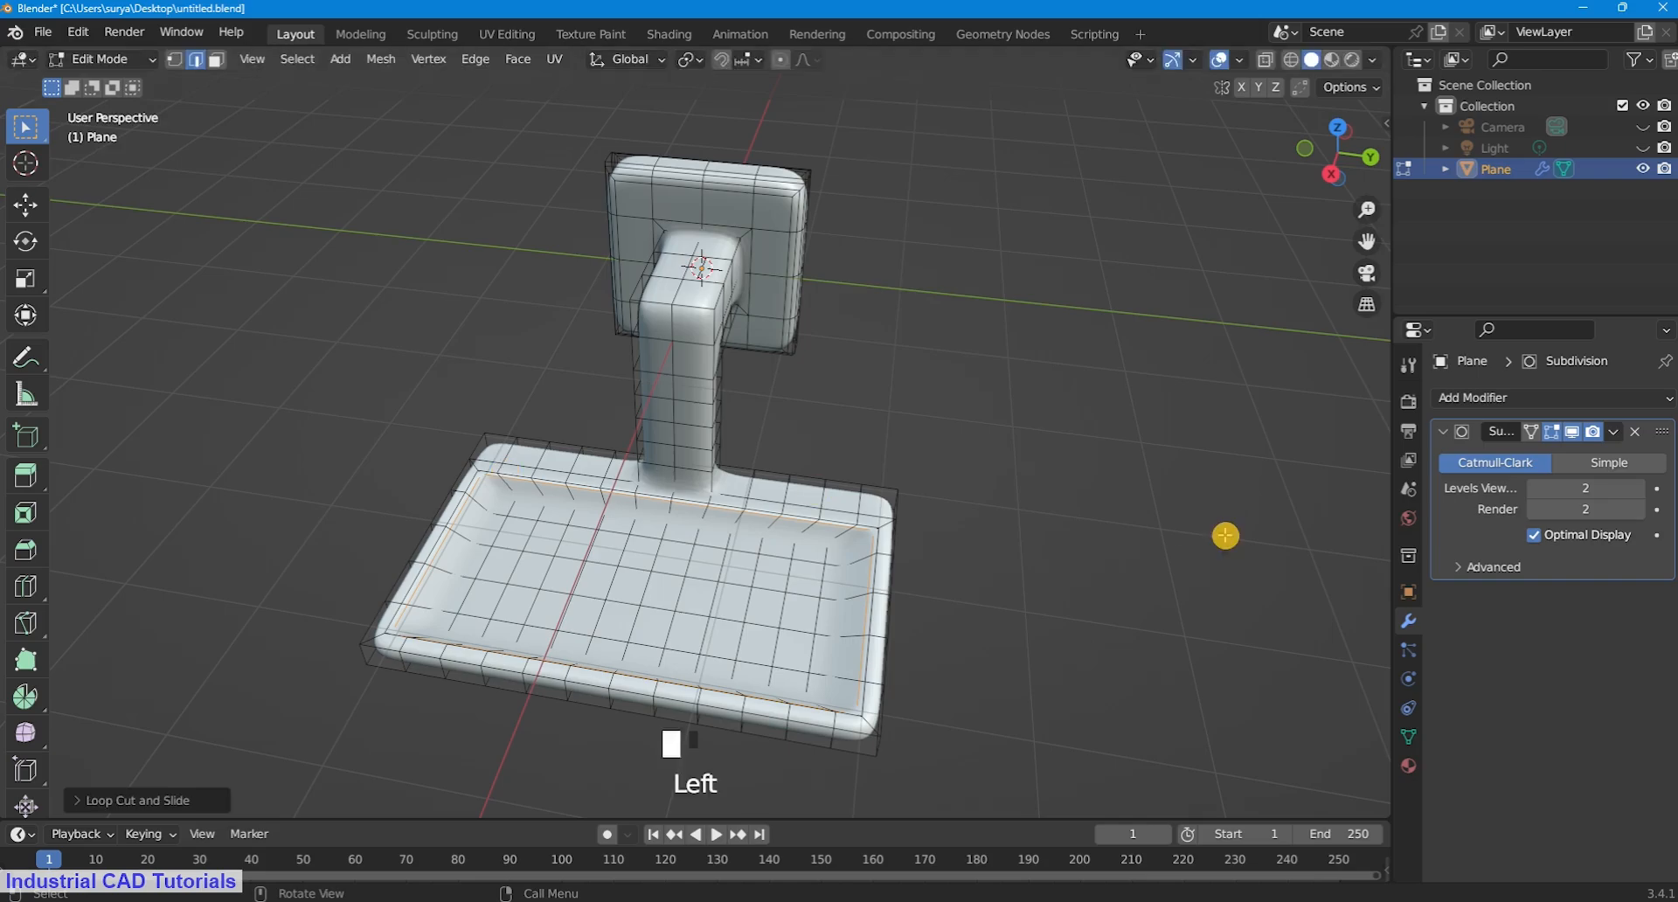
{"action": "middle_click_drag", "start_coordinate": [1221, 532], "coordinate": [938, 533]}
{"action": "key", "text": "ctrl+r"}
{"action": "left_click", "coordinate": [944, 527]}
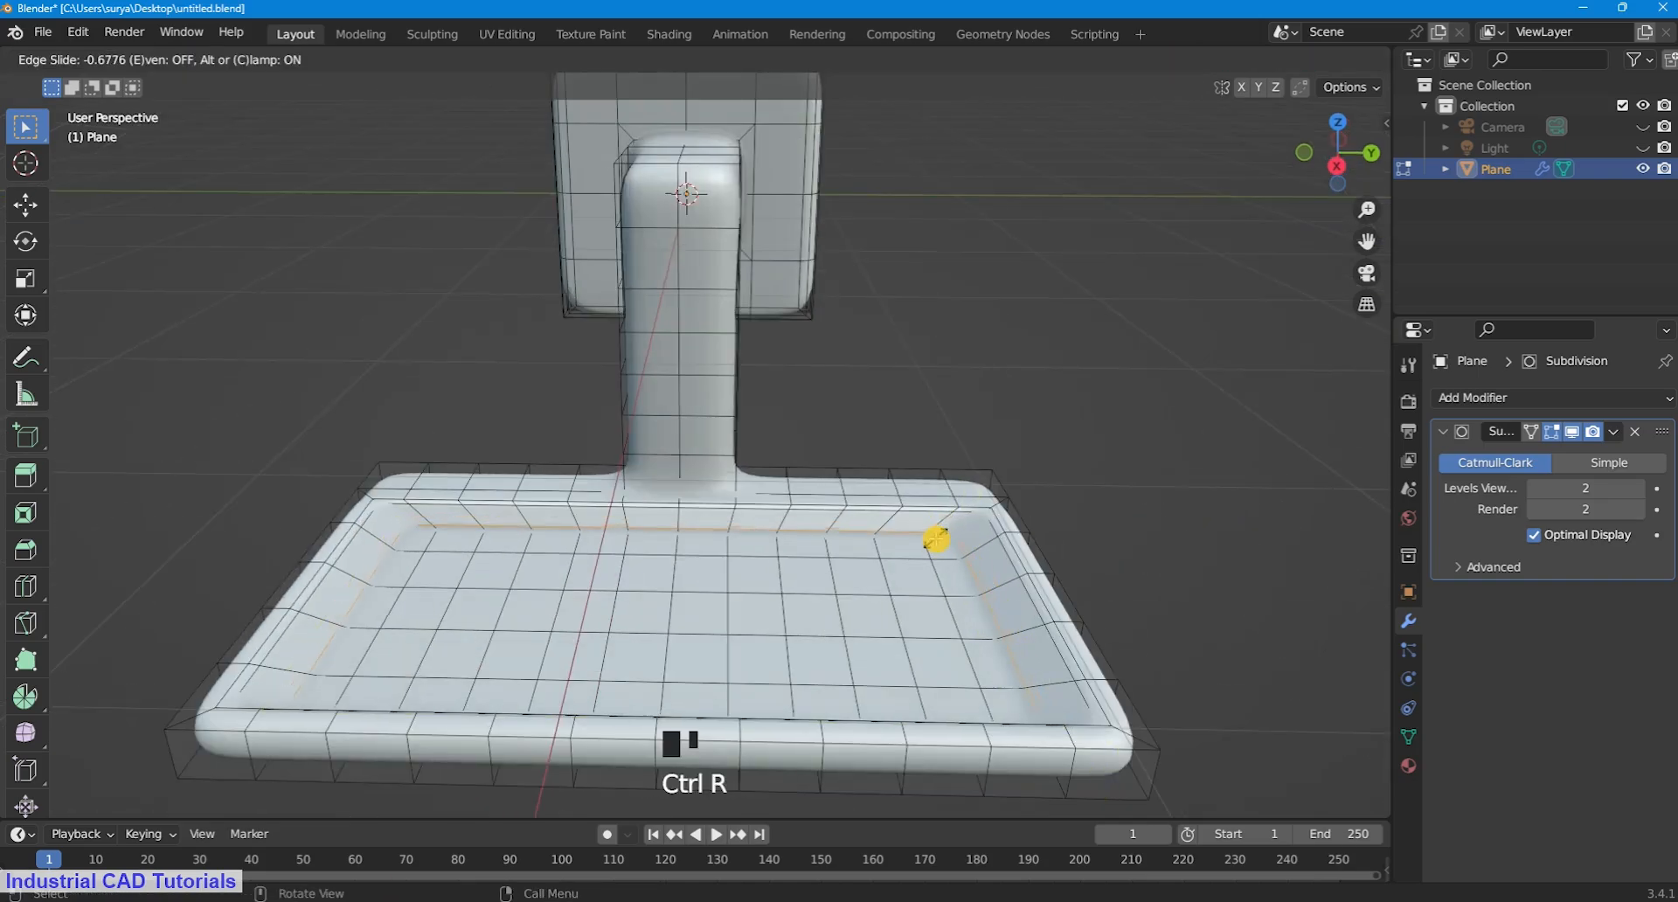
{"action": "left_click", "coordinate": [932, 538]}
{"action": "left_click", "coordinate": [103, 59]}
{"action": "left_click", "coordinate": [121, 32]}
{"action": "scroll", "coordinate": [920, 496], "scroll_direction": "down", "scroll_amount": 2}
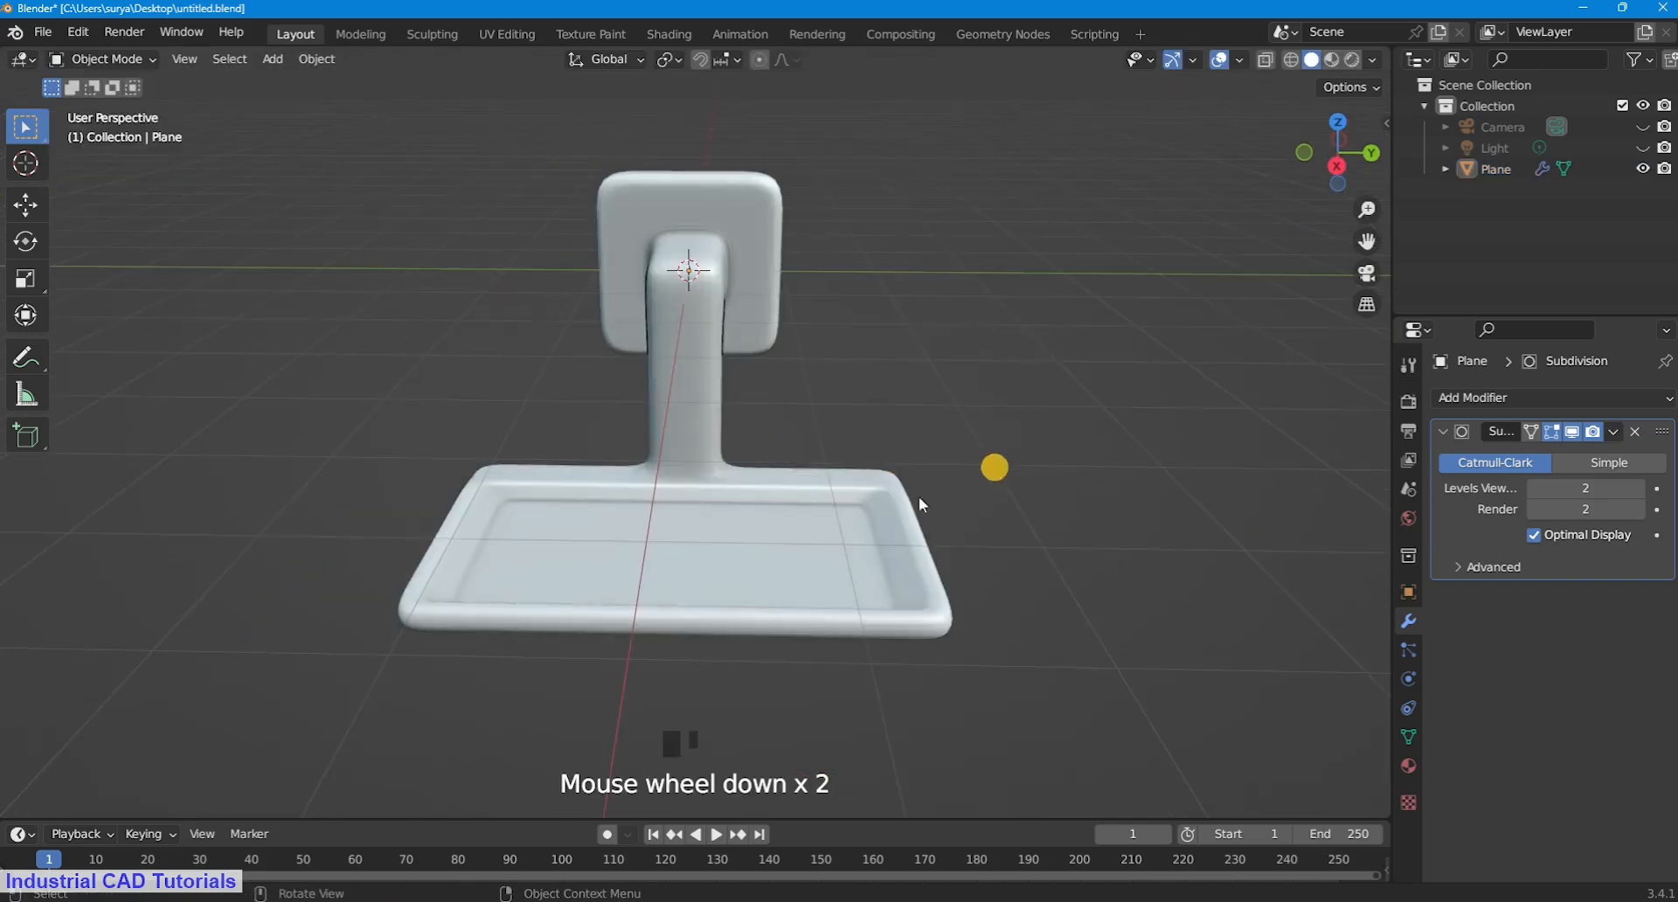
{"action": "middle_click_drag", "start_coordinate": [920, 496], "coordinate": [711, 508]}
Step: Add two loop cuts around the tray's outer side, one near its top edge and one near its bottom edge
{"action": "left_click", "coordinate": [102, 58]}
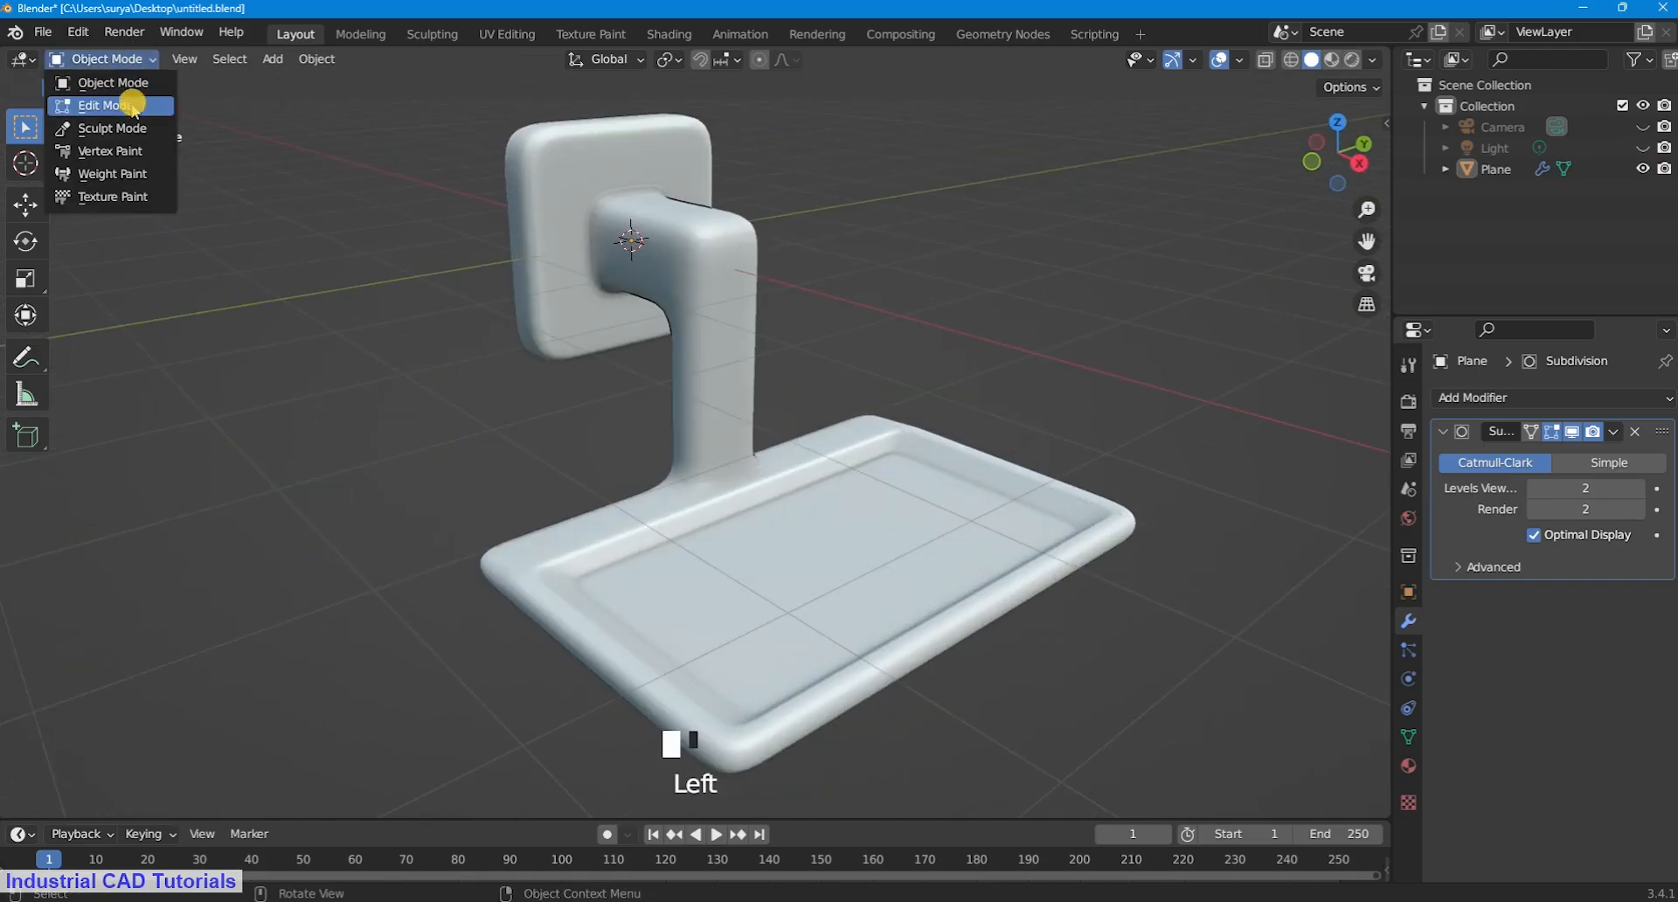
{"action": "left_click", "coordinate": [127, 105]}
{"action": "middle_click_drag", "start_coordinate": [610, 524], "coordinate": [995, 585]}
{"action": "scroll", "coordinate": [995, 584], "scroll_direction": "up", "scroll_amount": 2}
{"action": "key", "text": "ctrl+r"}
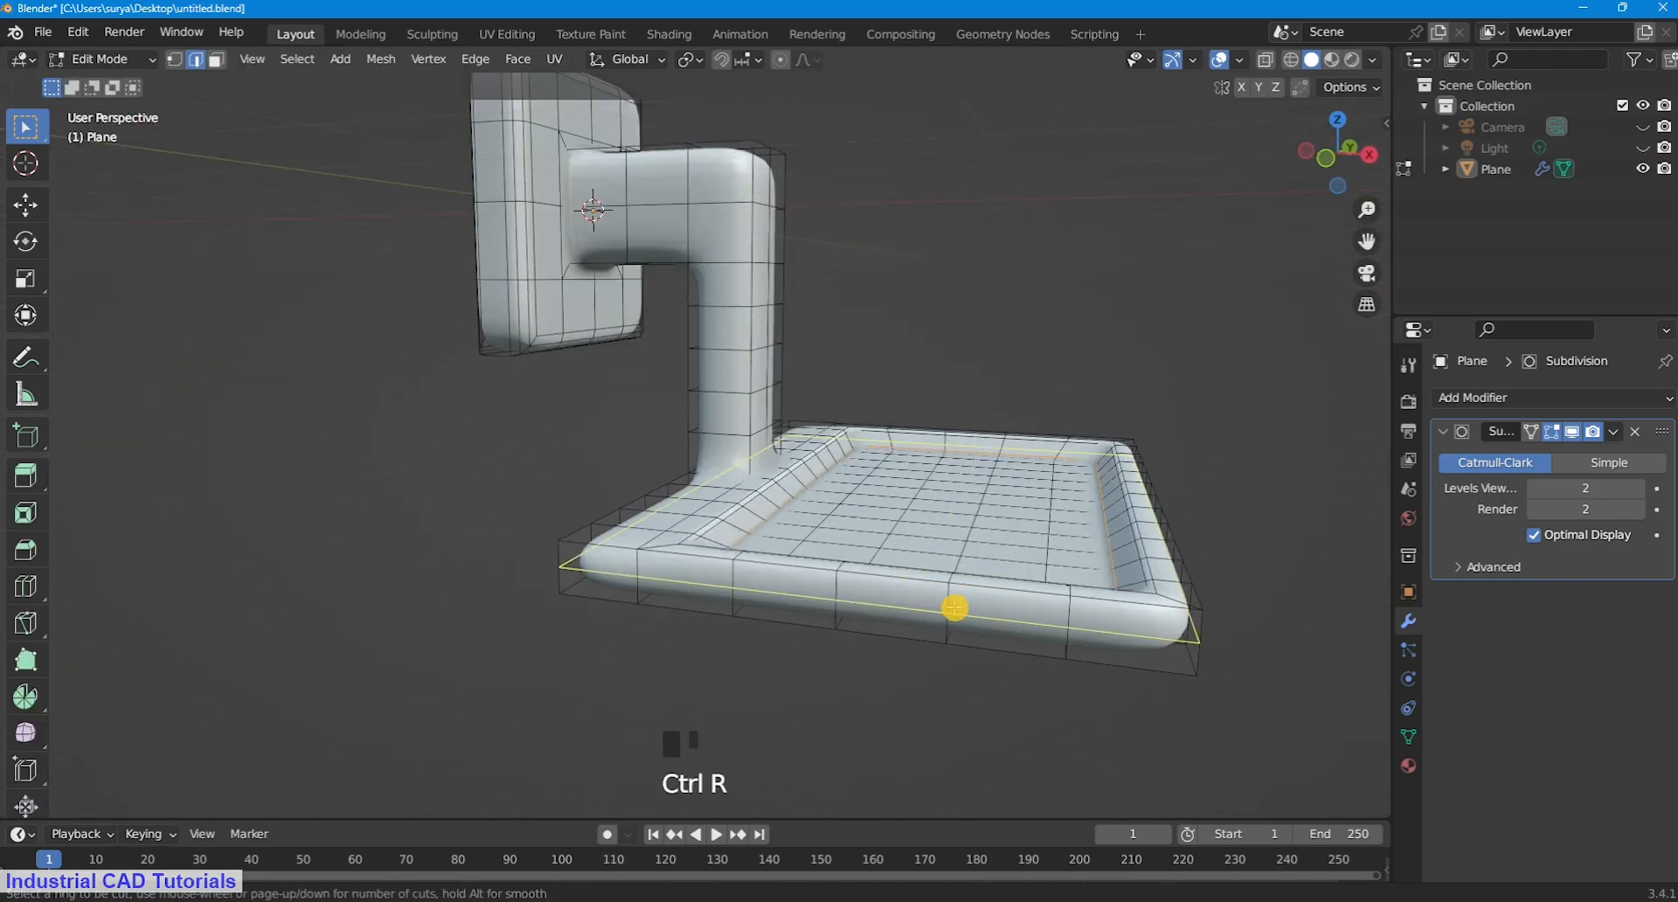
{"action": "left_click", "coordinate": [955, 603]}
{"action": "left_click", "coordinate": [948, 629]}
{"action": "left_click", "coordinate": [961, 619]}
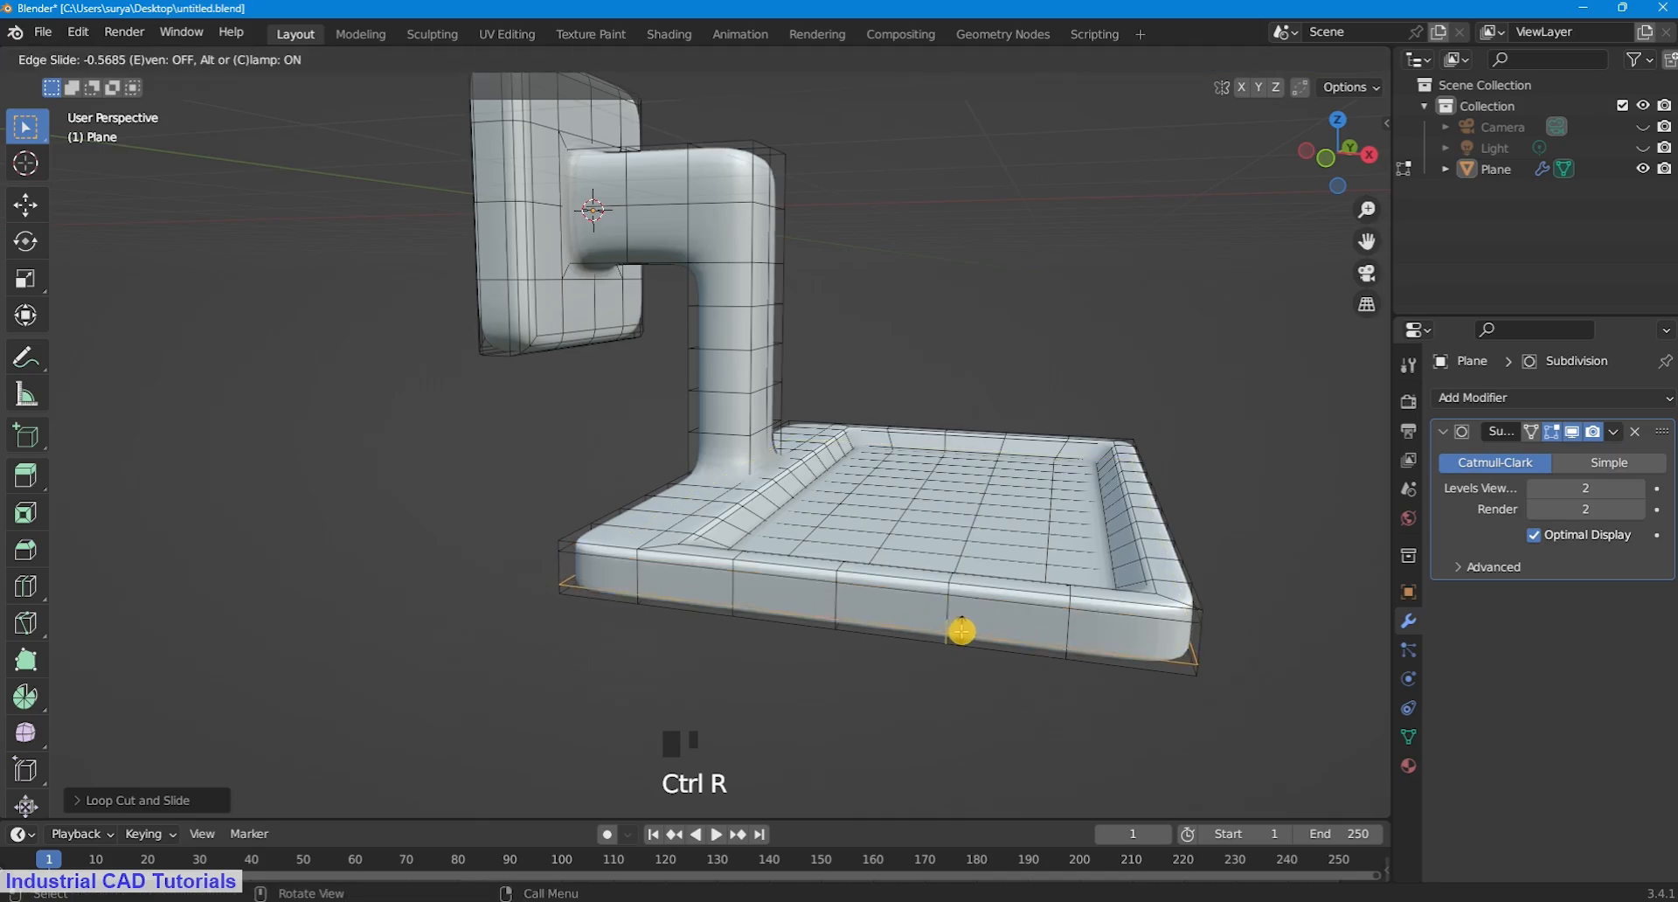
{"action": "left_click", "coordinate": [960, 634]}
{"action": "left_click", "coordinate": [1016, 341]}
Step: Examine the tray's smoothed edges and overall shape from several angles in Object Mode
{"action": "middle_click_drag", "start_coordinate": [1019, 322], "coordinate": [882, 320]}
{"action": "scroll", "coordinate": [882, 321], "scroll_direction": "down", "scroll_amount": 2}
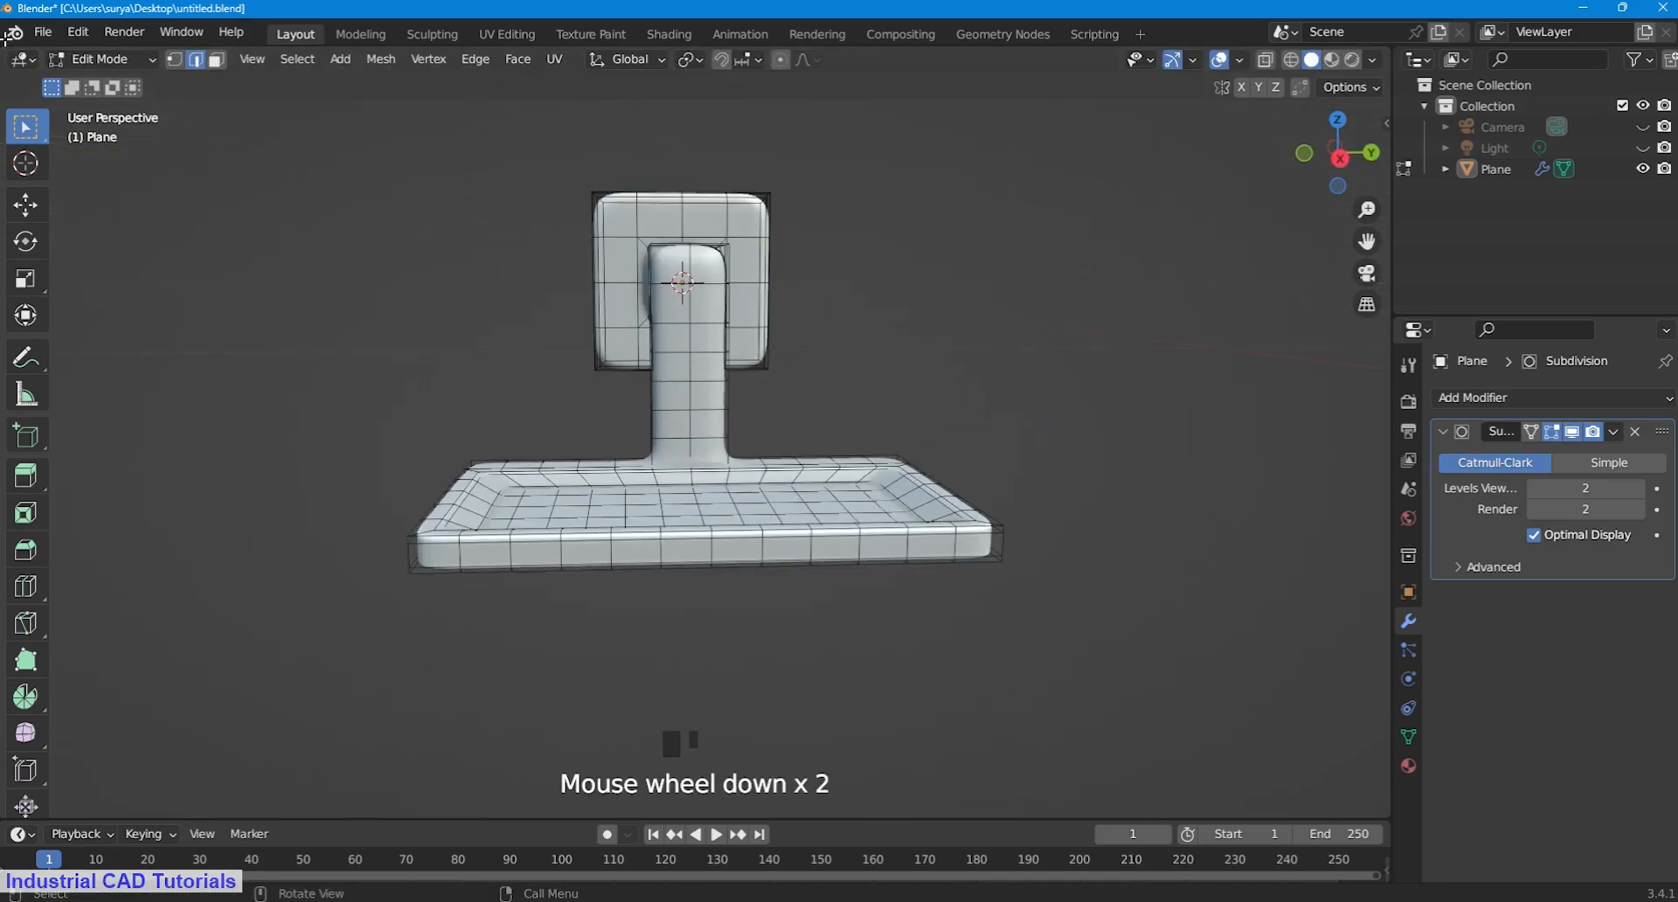
{"action": "left_click", "coordinate": [102, 58]}
{"action": "left_click", "coordinate": [118, 84]}
{"action": "middle_click_drag", "start_coordinate": [1049, 457], "coordinate": [961, 485]}
{"action": "left_click", "coordinate": [102, 59]}
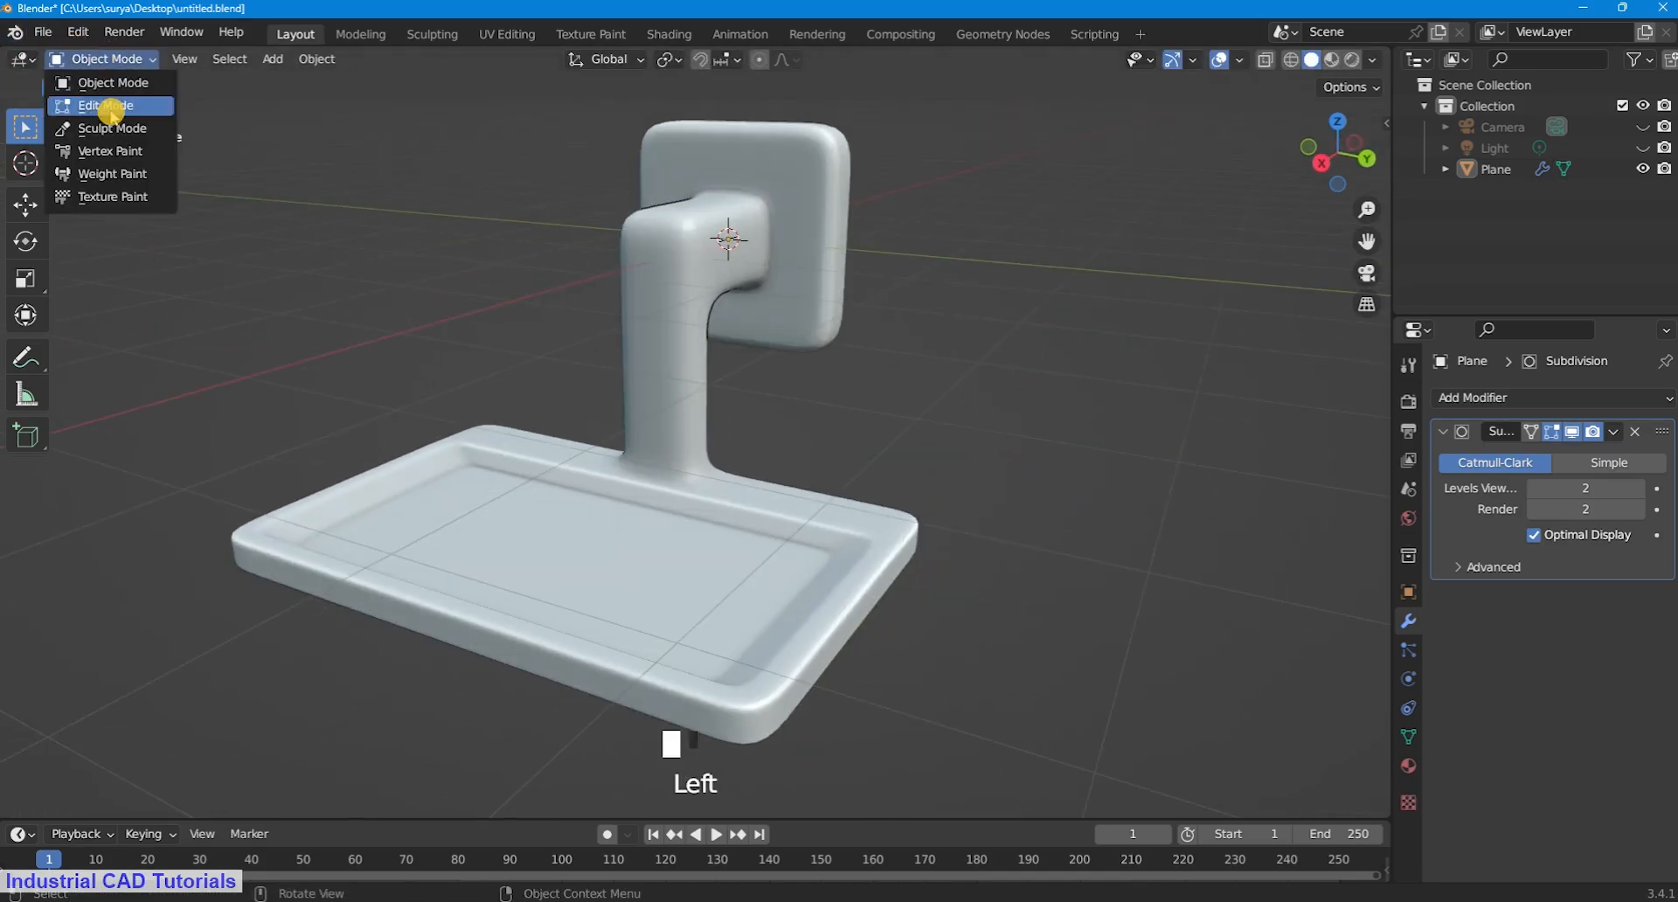
{"action": "left_click", "coordinate": [118, 107]}
{"action": "middle_click_drag", "start_coordinate": [824, 486], "coordinate": [971, 525]}
{"action": "left_click", "coordinate": [102, 58]}
{"action": "left_click", "coordinate": [118, 84]}
Step: Add a loop cut around the base of the vertical leg, close to where it meets the tray
{"action": "left_click", "coordinate": [102, 59]}
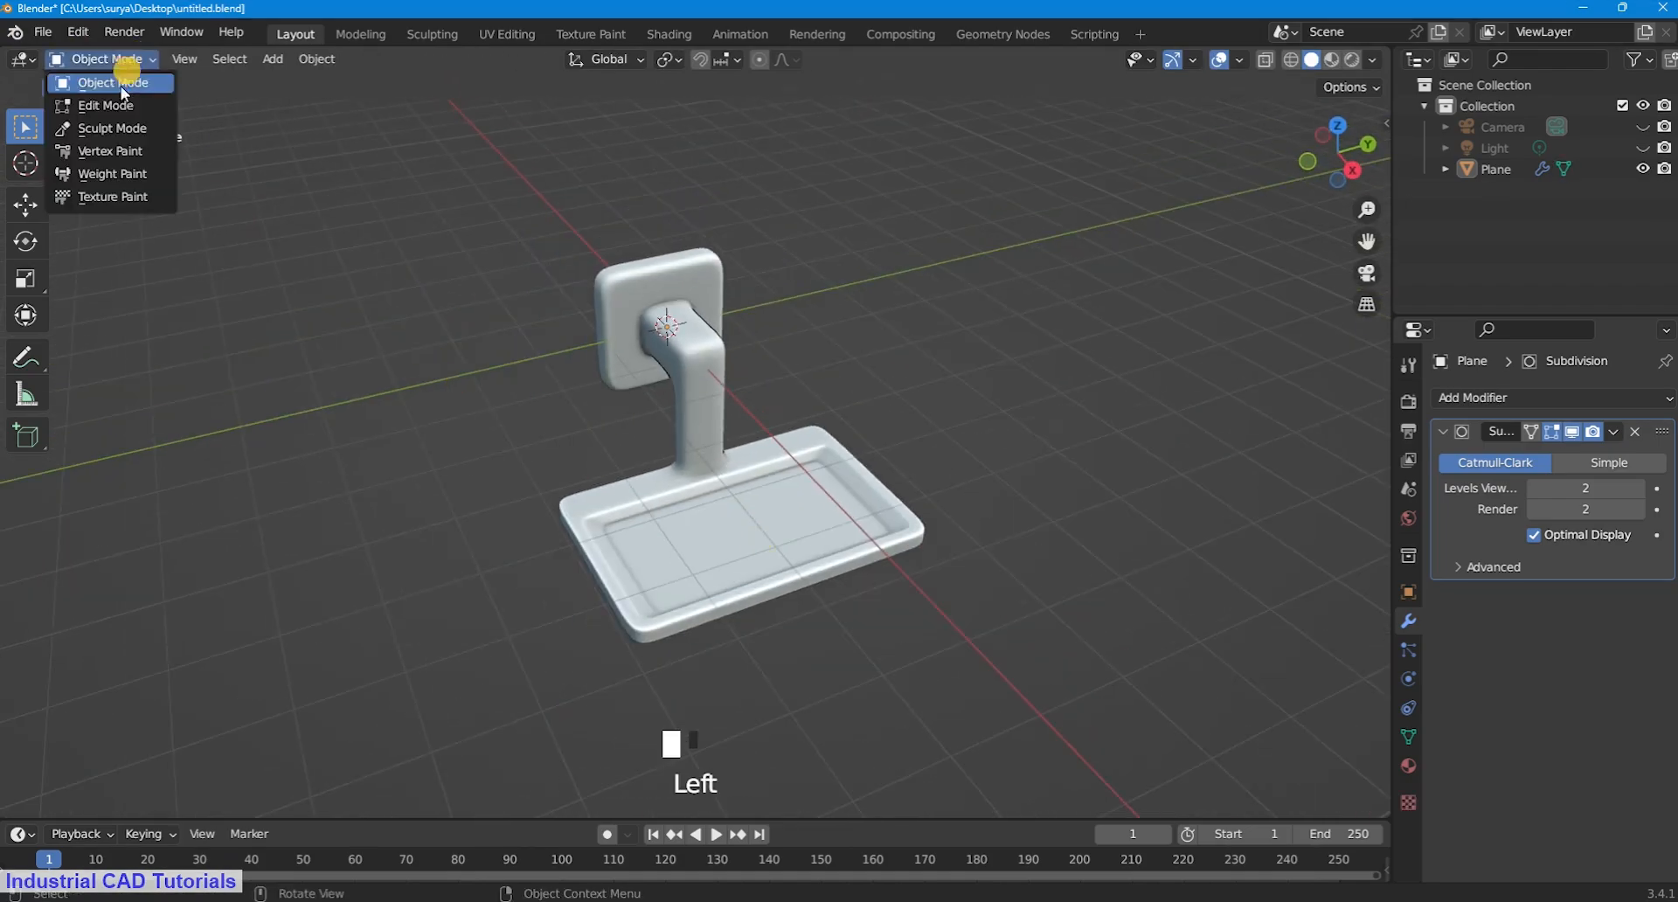
{"action": "left_click", "coordinate": [118, 107]}
{"action": "scroll", "coordinate": [723, 476], "scroll_direction": "up", "scroll_amount": 2}
{"action": "middle_click_drag", "start_coordinate": [722, 475], "coordinate": [775, 453]}
{"action": "scroll", "coordinate": [728, 514], "scroll_direction": "up", "scroll_amount": 1}
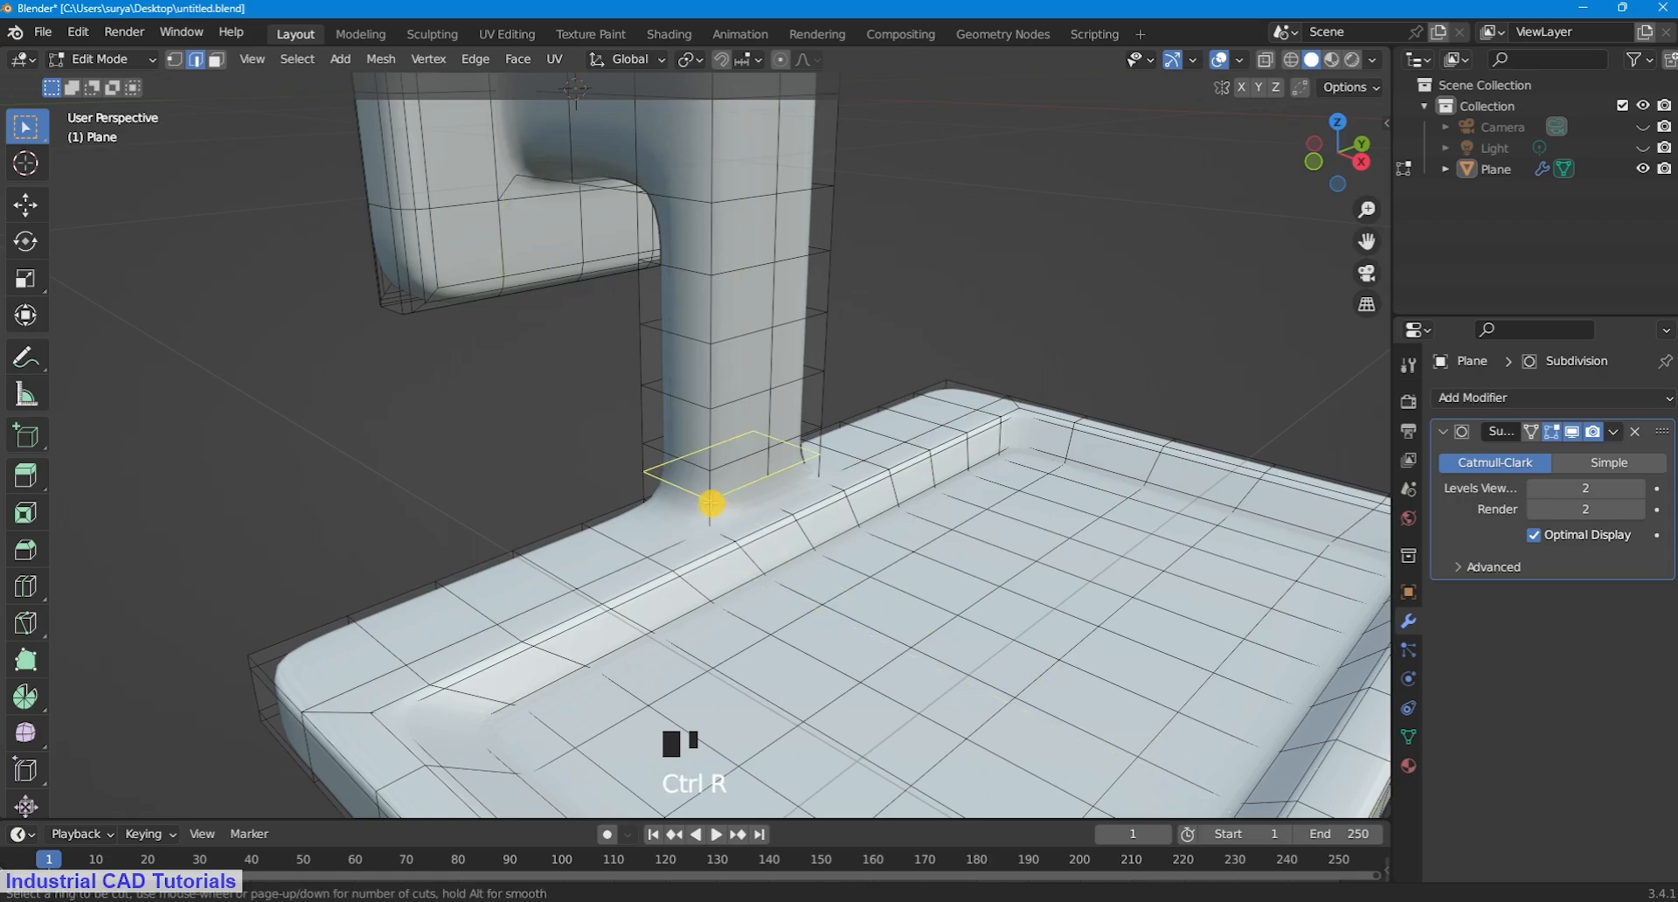
{"action": "left_click", "coordinate": [711, 503]}
{"action": "left_click", "coordinate": [712, 505]}
{"action": "left_click", "coordinate": [102, 59]}
{"action": "left_click", "coordinate": [118, 84]}
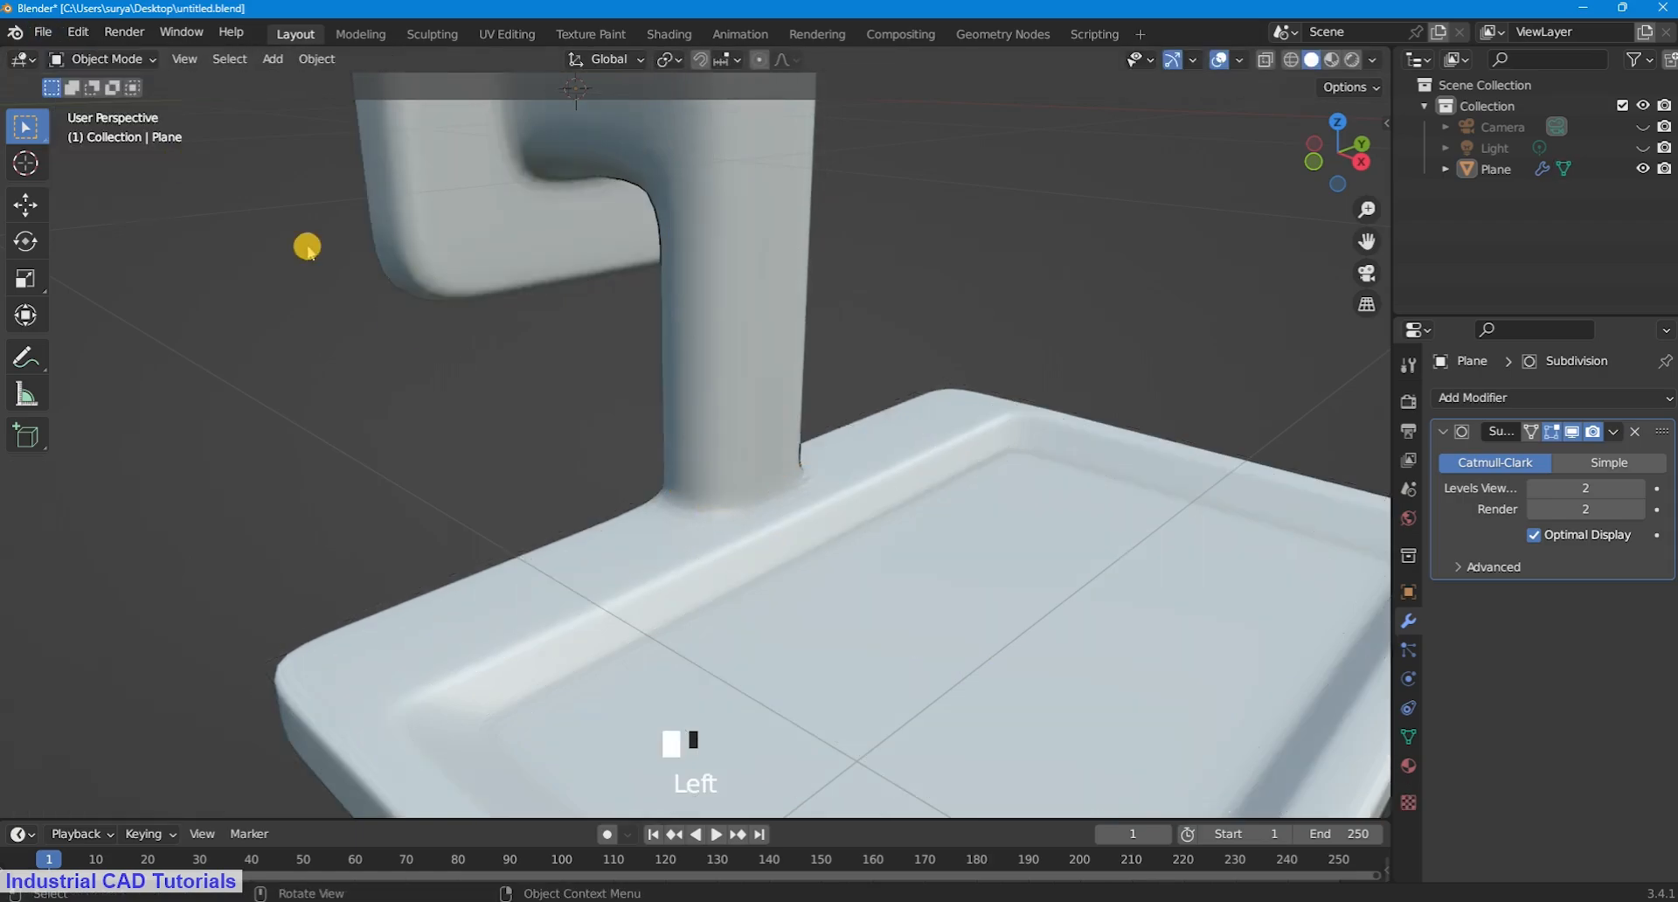
Step: Apply smooth shading to the bracket and deselect it
{"action": "scroll", "coordinate": [704, 449], "scroll_direction": "down", "scroll_amount": 2}
{"action": "left_click", "coordinate": [705, 450]}
{"action": "right_click", "coordinate": [706, 450]}
{"action": "left_click", "coordinate": [708, 452]}
{"action": "left_click", "coordinate": [885, 290]}
{"action": "scroll", "coordinate": [940, 350], "scroll_direction": "down", "scroll_amount": 3}
{"action": "middle_click_drag", "start_coordinate": [952, 357], "coordinate": [742, 367]}
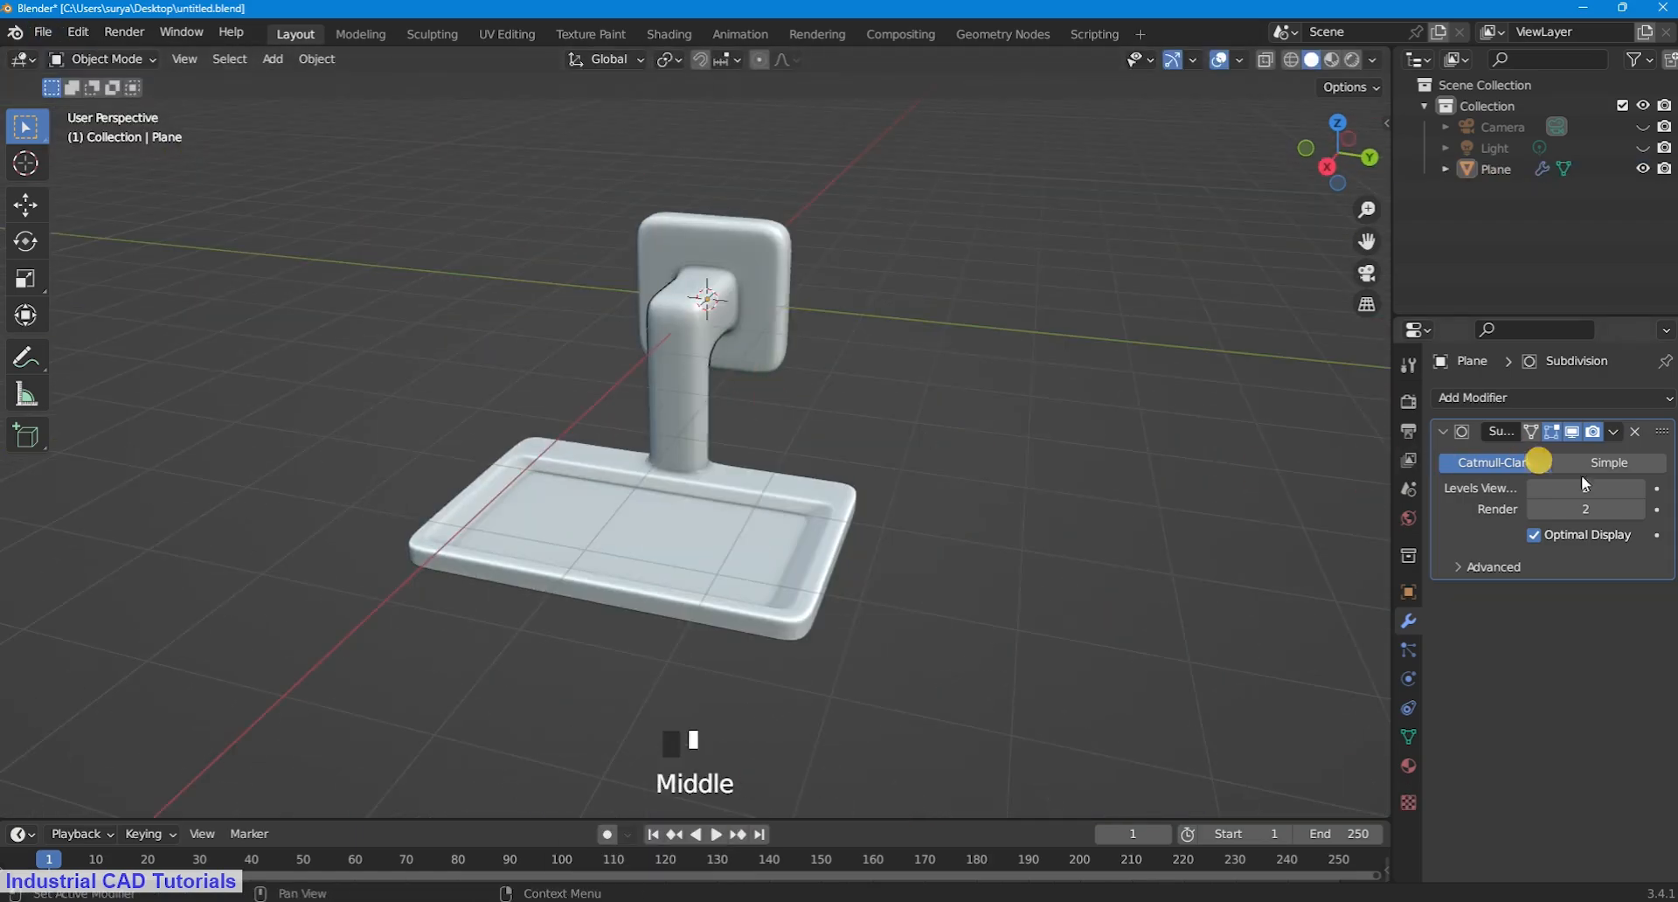
Step: Set the Subdivision modifier's viewport level to 4 and check the bracket's surface from several sides
{"action": "left_click", "coordinate": [1083, 356]}
{"action": "scroll", "coordinate": [891, 416], "scroll_direction": "up", "scroll_amount": 2}
{"action": "scroll", "coordinate": [761, 428], "scroll_direction": "up", "scroll_amount": 3}
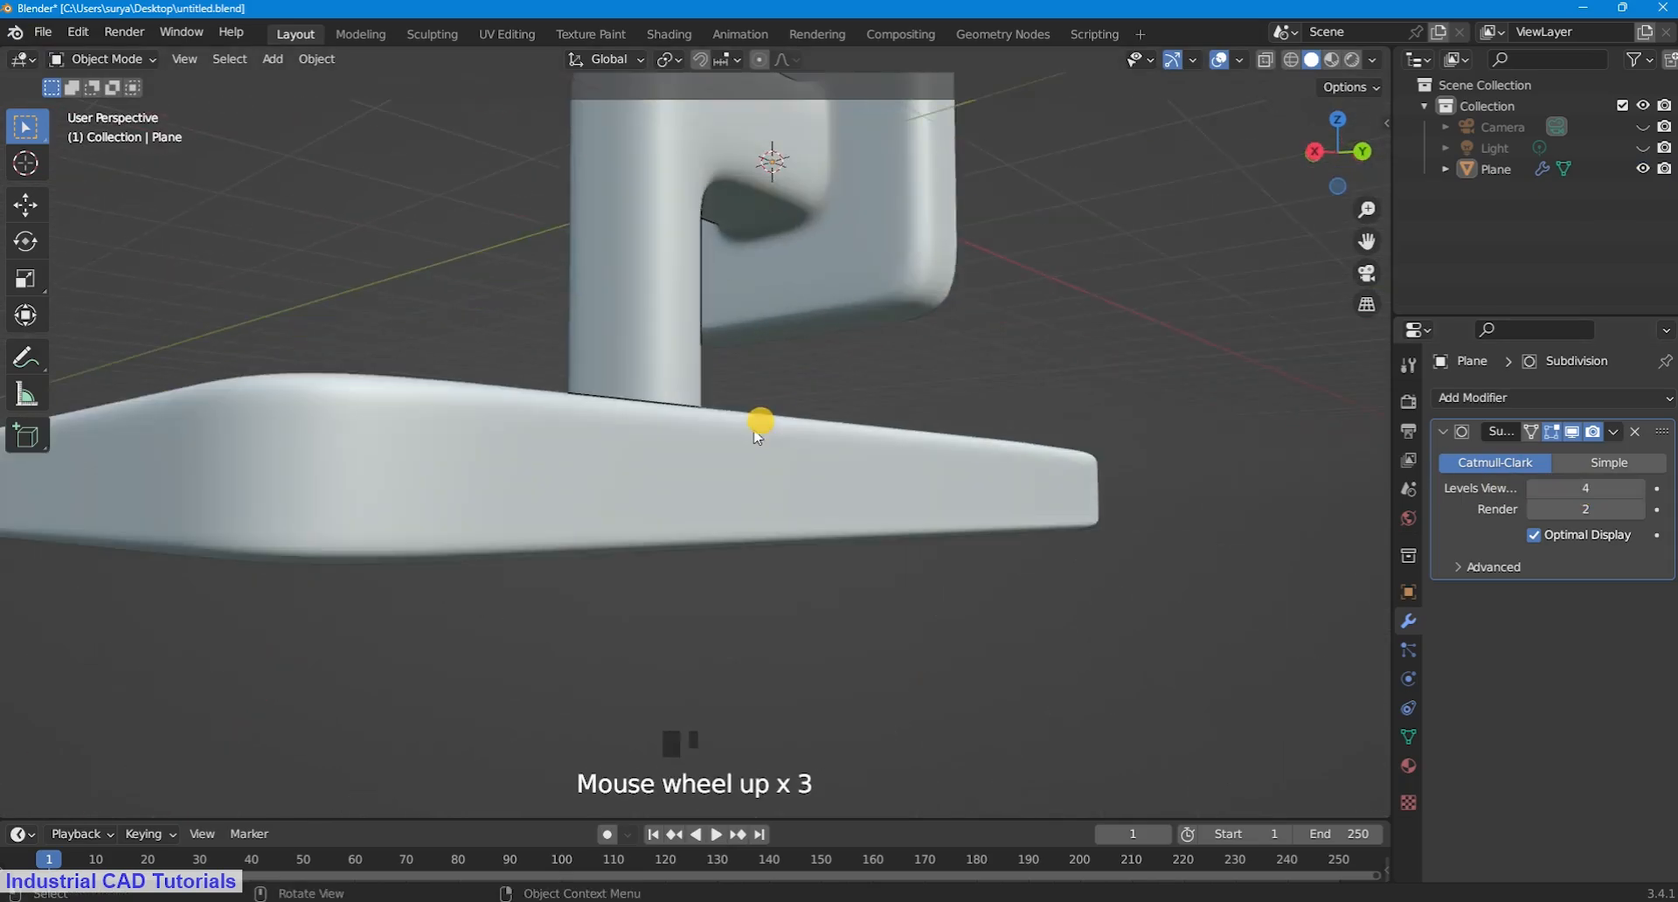
{"action": "scroll", "coordinate": [674, 490], "scroll_direction": "up", "scroll_amount": 2}
{"action": "middle_click_drag", "start_coordinate": [673, 491], "coordinate": [903, 443]}
{"action": "scroll", "coordinate": [874, 451], "scroll_direction": "down", "scroll_amount": 4}
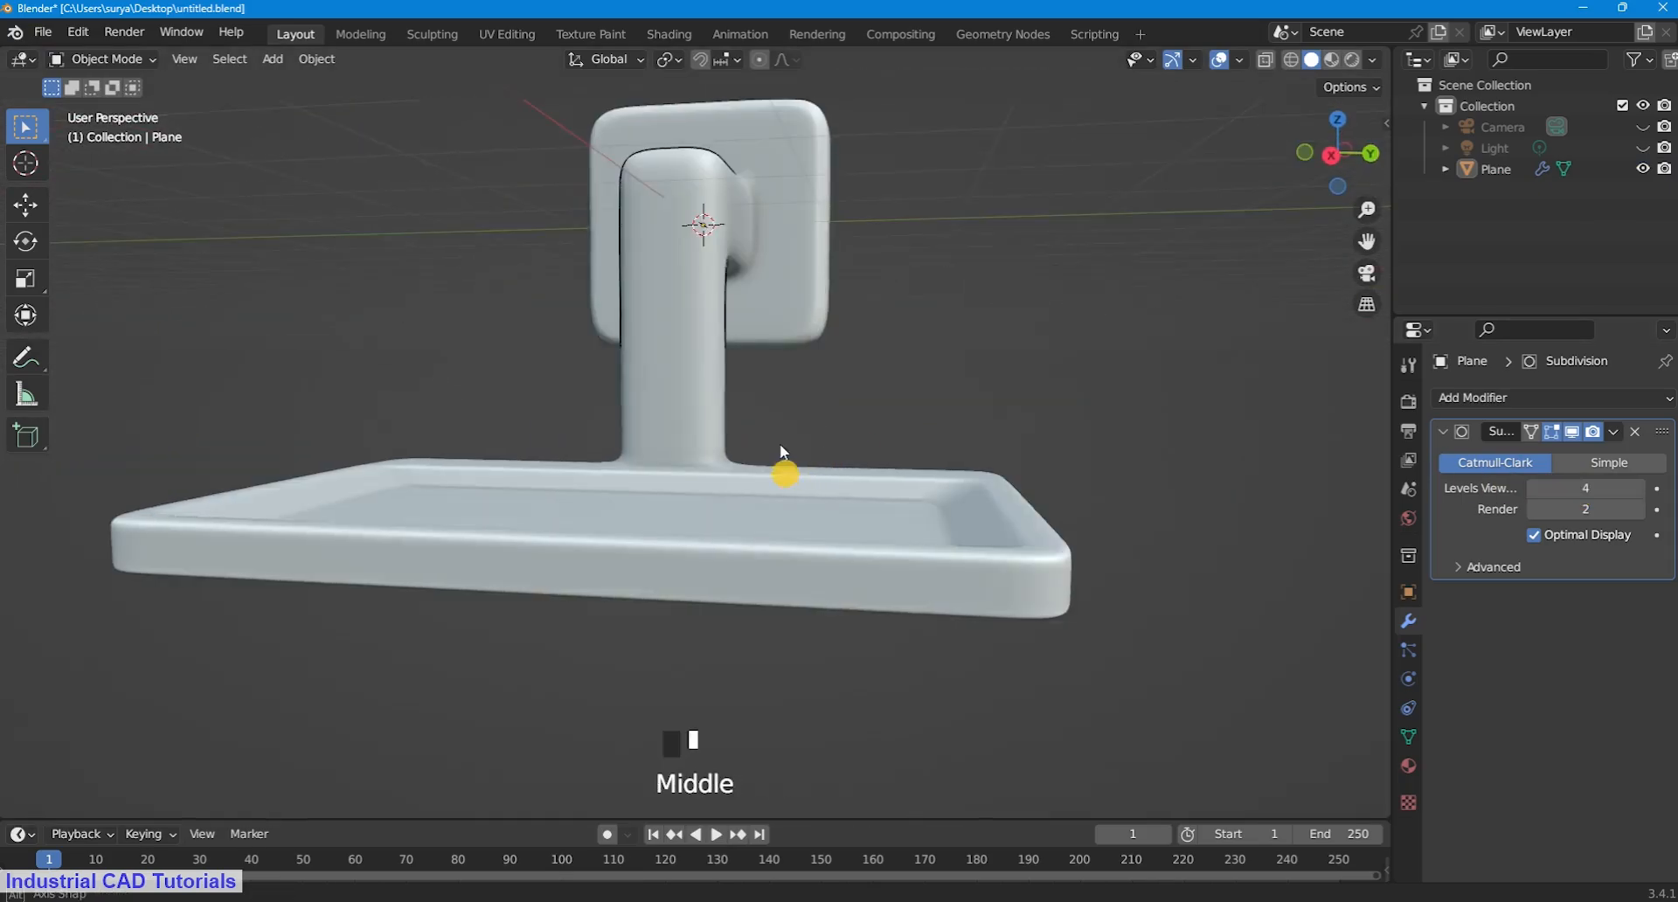
{"action": "middle_click_drag", "start_coordinate": [783, 469], "coordinate": [579, 443]}
{"action": "scroll", "coordinate": [795, 297], "scroll_direction": "up", "scroll_amount": 3}
{"action": "middle_click_drag", "start_coordinate": [796, 297], "coordinate": [843, 294]}
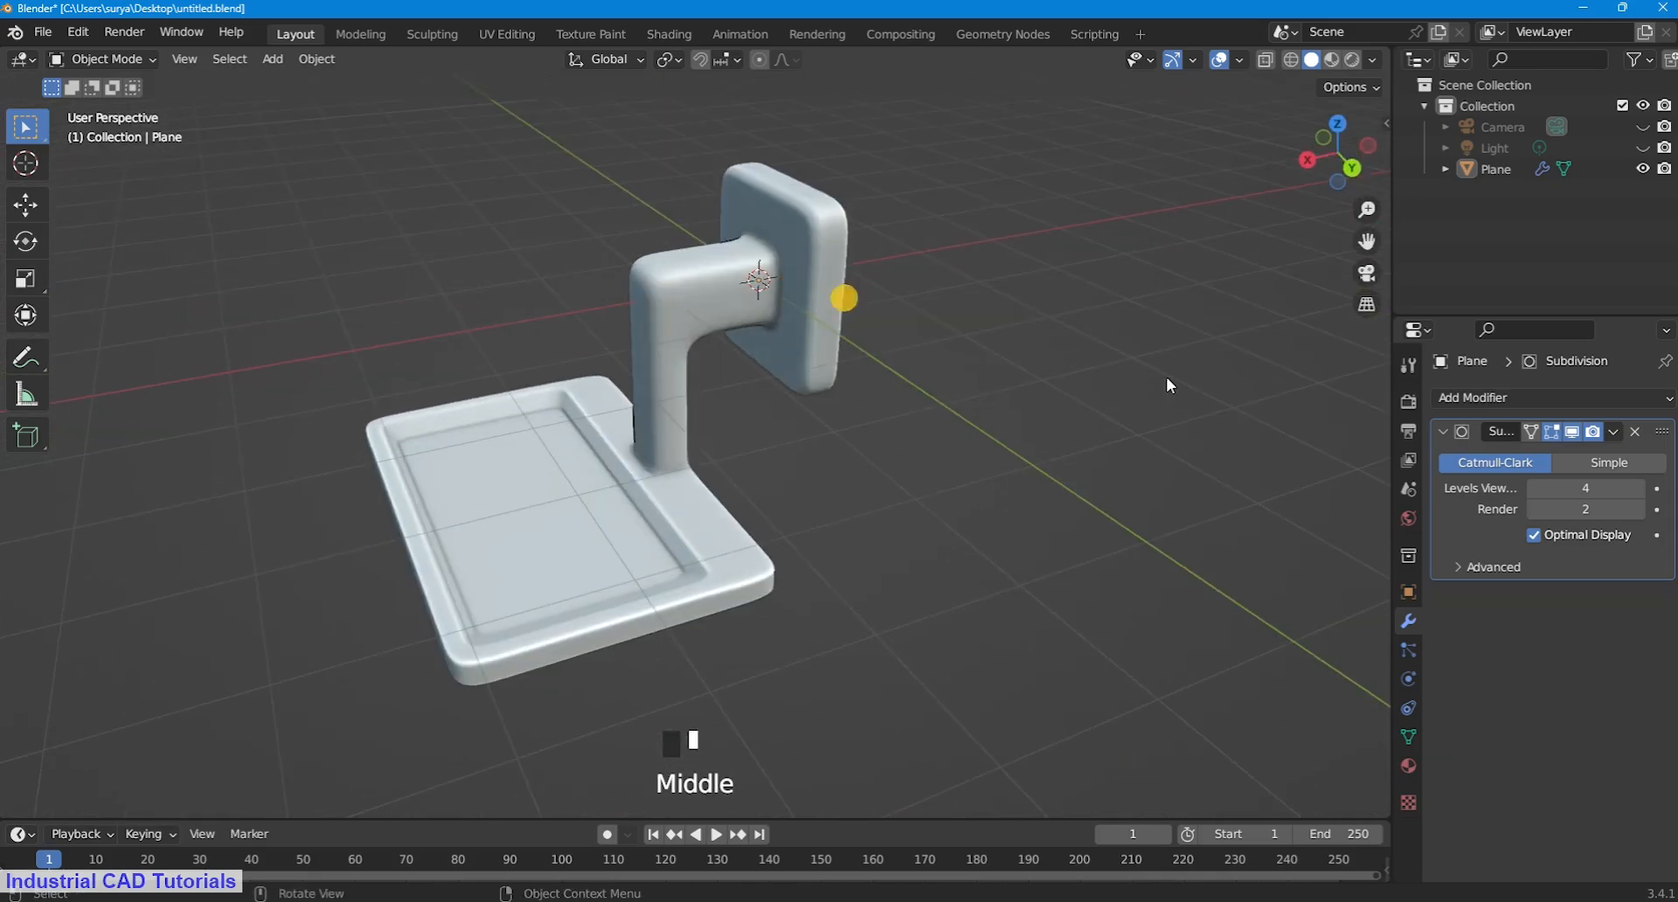
Step: Set the Subdivision modifier's viewport level to 2, leaving its viewport display on
{"action": "left_click", "coordinate": [1572, 431]}
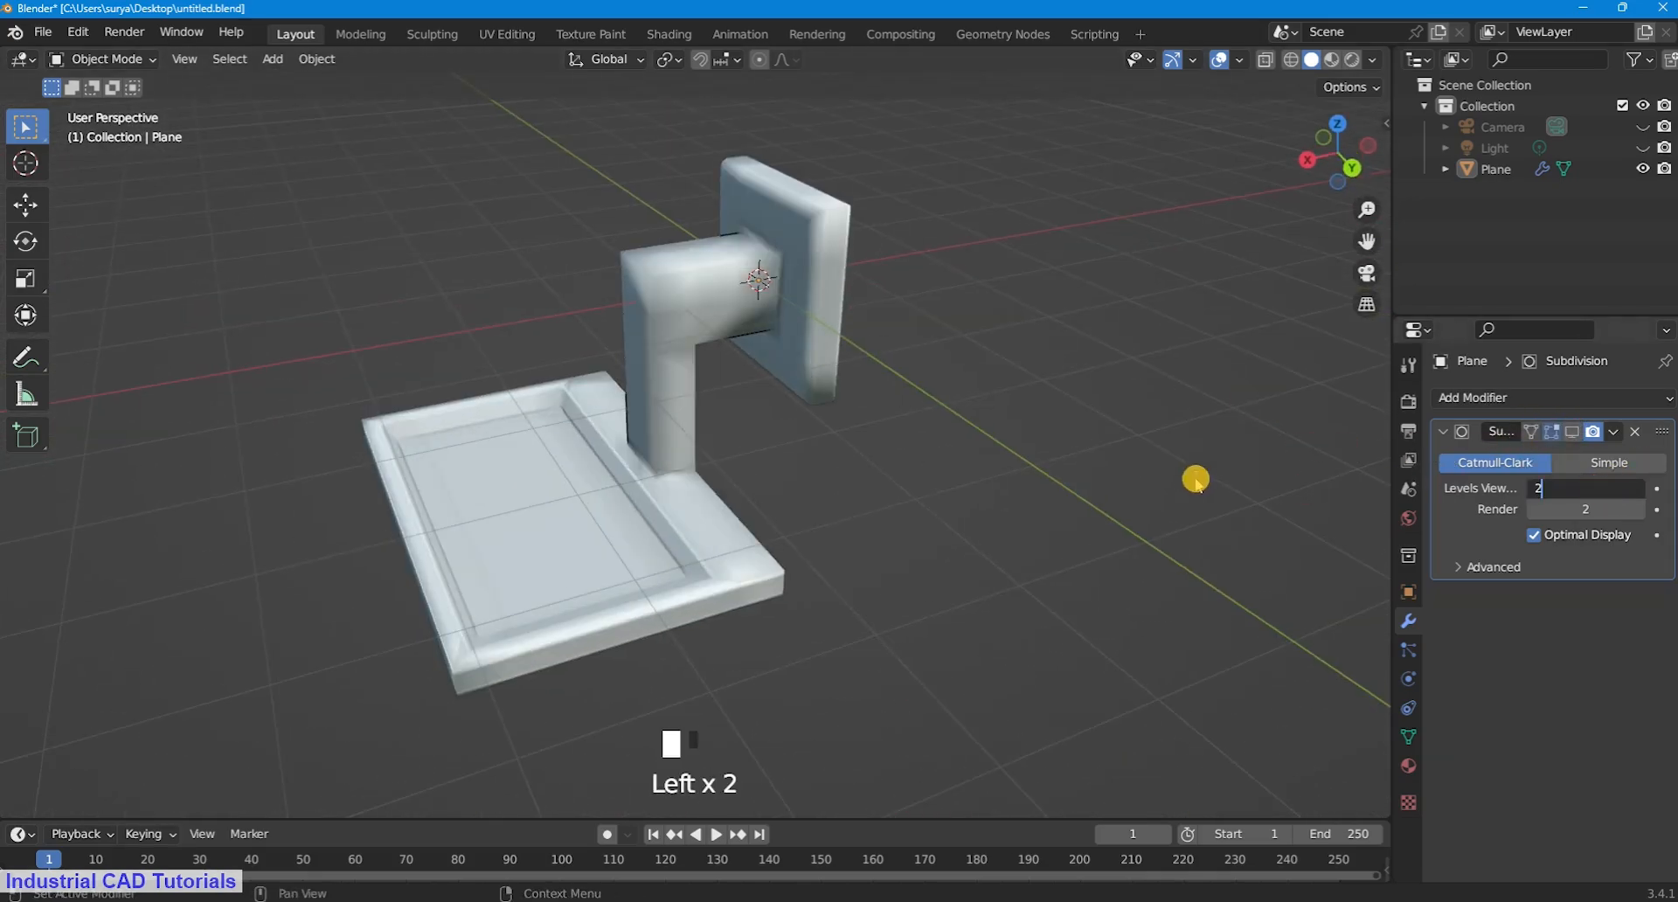
{"action": "scroll", "coordinate": [870, 326], "scroll_direction": "down", "scroll_amount": 2}
{"action": "left_click", "coordinate": [1573, 431]}
Step: Add loop cuts running down the sides of the vertical leg and along the tray's rear border
{"action": "left_click", "coordinate": [102, 58]}
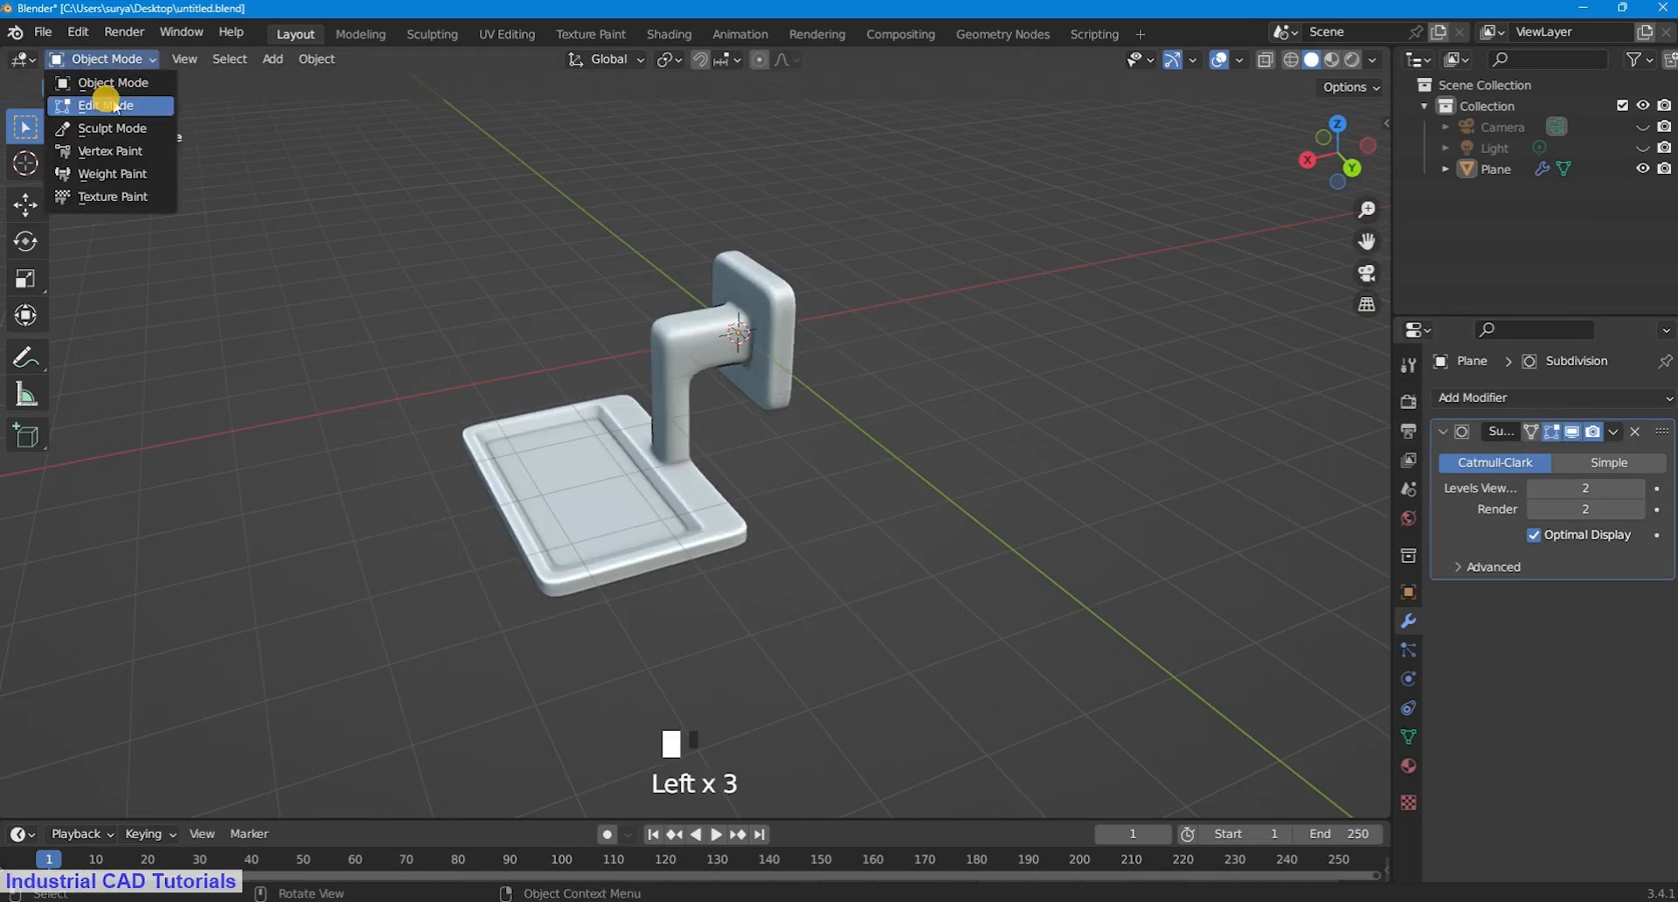
{"action": "left_click", "coordinate": [109, 91]}
{"action": "scroll", "coordinate": [772, 474], "scroll_direction": "up", "scroll_amount": 3}
{"action": "middle_click_drag", "start_coordinate": [772, 475], "coordinate": [890, 447]}
{"action": "scroll", "coordinate": [985, 487], "scroll_direction": "up", "scroll_amount": 1}
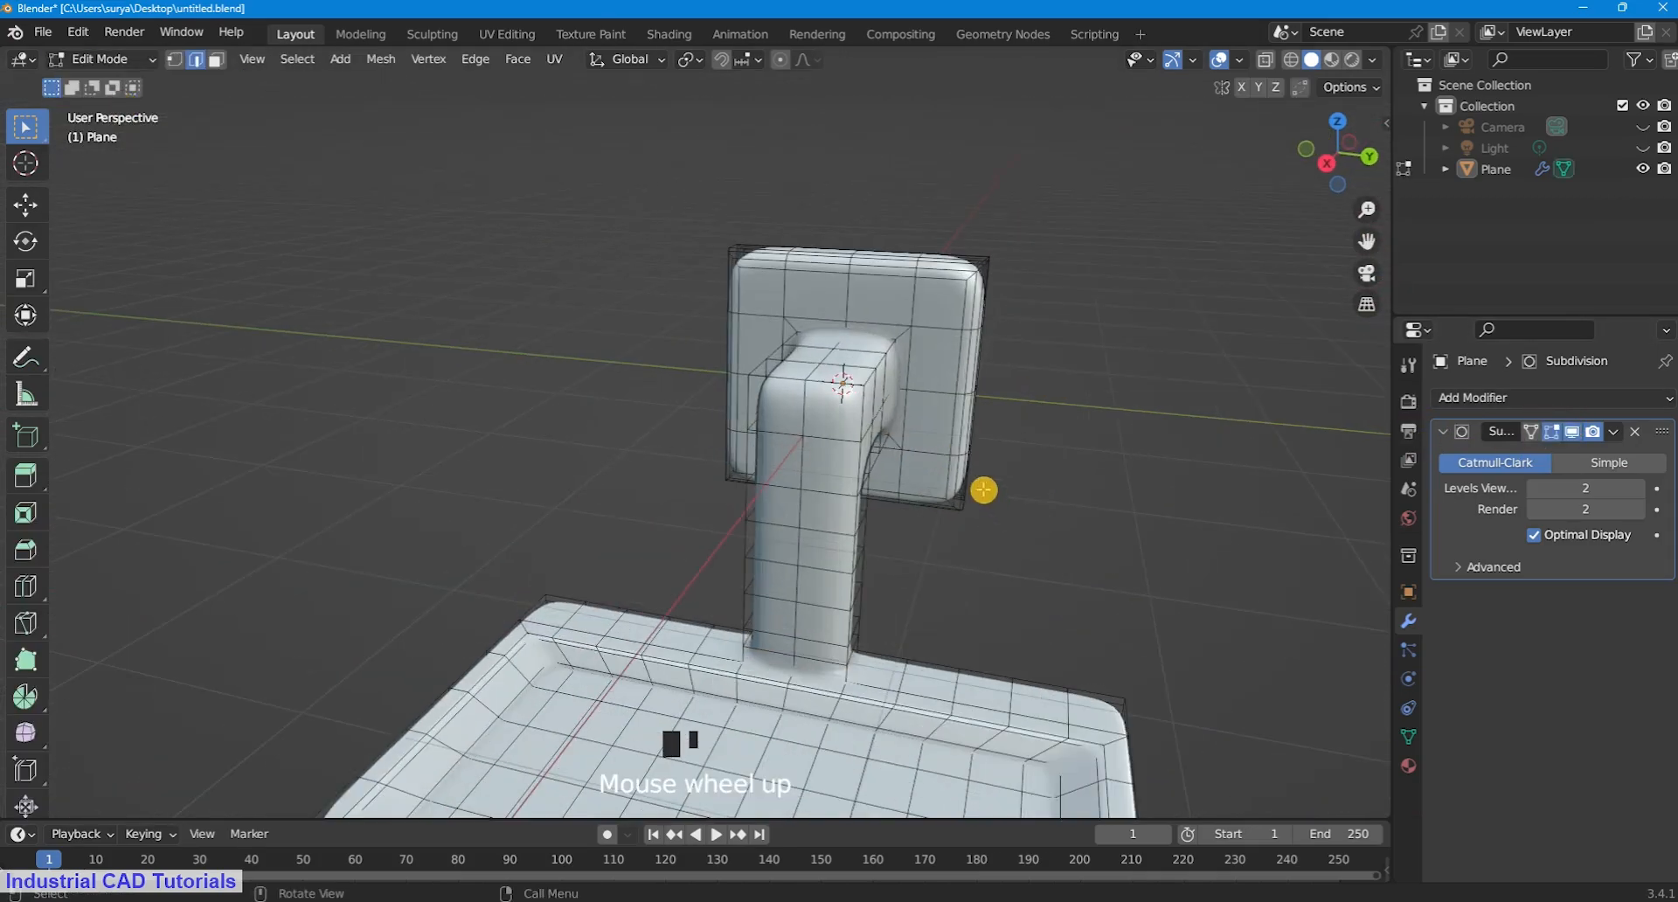
{"action": "middle_click_drag", "start_coordinate": [985, 487], "coordinate": [818, 425]}
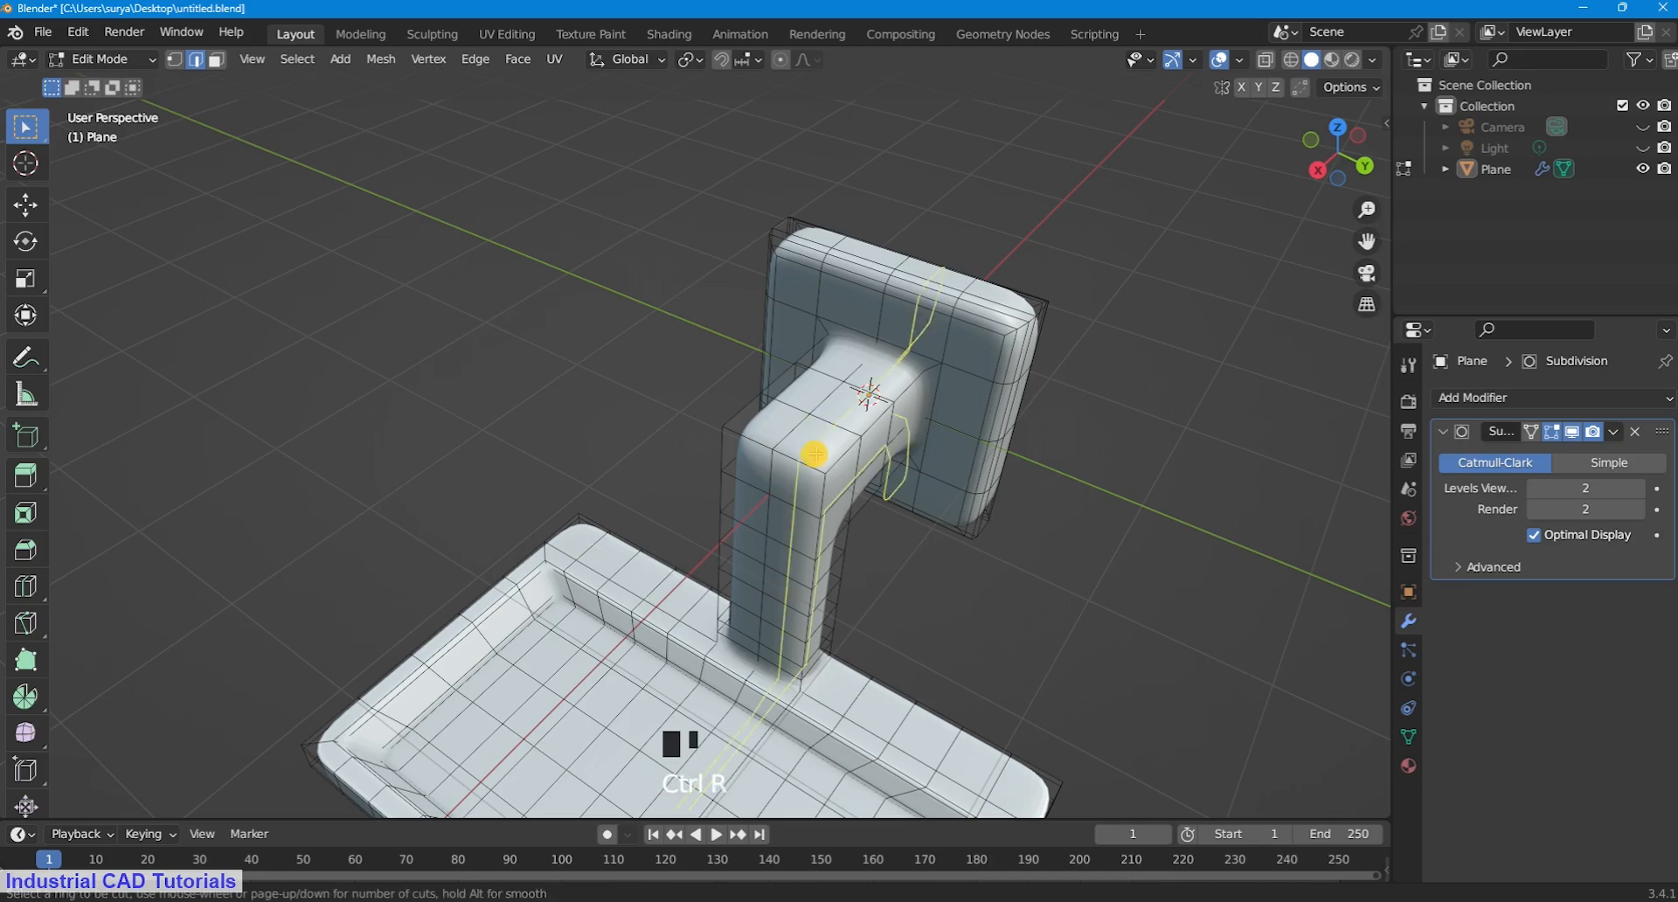
{"action": "left_click", "coordinate": [840, 449]}
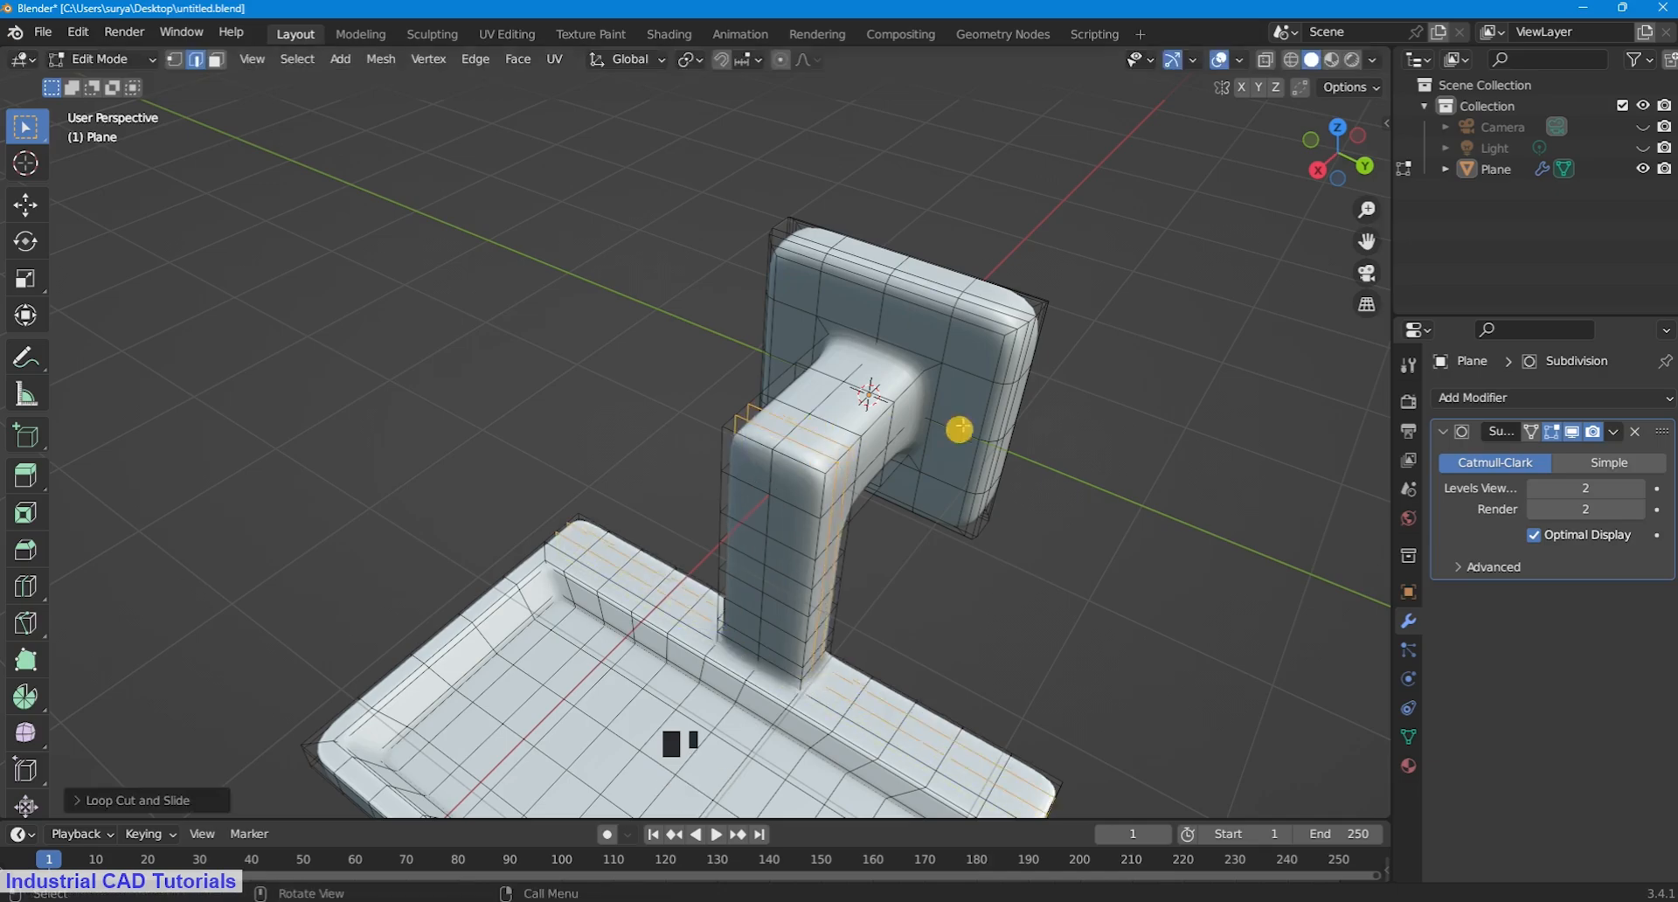
{"action": "left_click", "coordinate": [124, 62]}
{"action": "left_click", "coordinate": [121, 87]}
{"action": "middle_click_drag", "start_coordinate": [1105, 337], "coordinate": [989, 275]}
{"action": "middle_click_drag", "start_coordinate": [865, 432], "coordinate": [828, 482]}
Step: Add loop cuts lengthwise along the side of the horizontal arm leading to the mounting block
{"action": "left_click", "coordinate": [105, 58]}
{"action": "left_click", "coordinate": [112, 105]}
{"action": "middle_click_drag", "start_coordinate": [921, 505], "coordinate": [777, 475]}
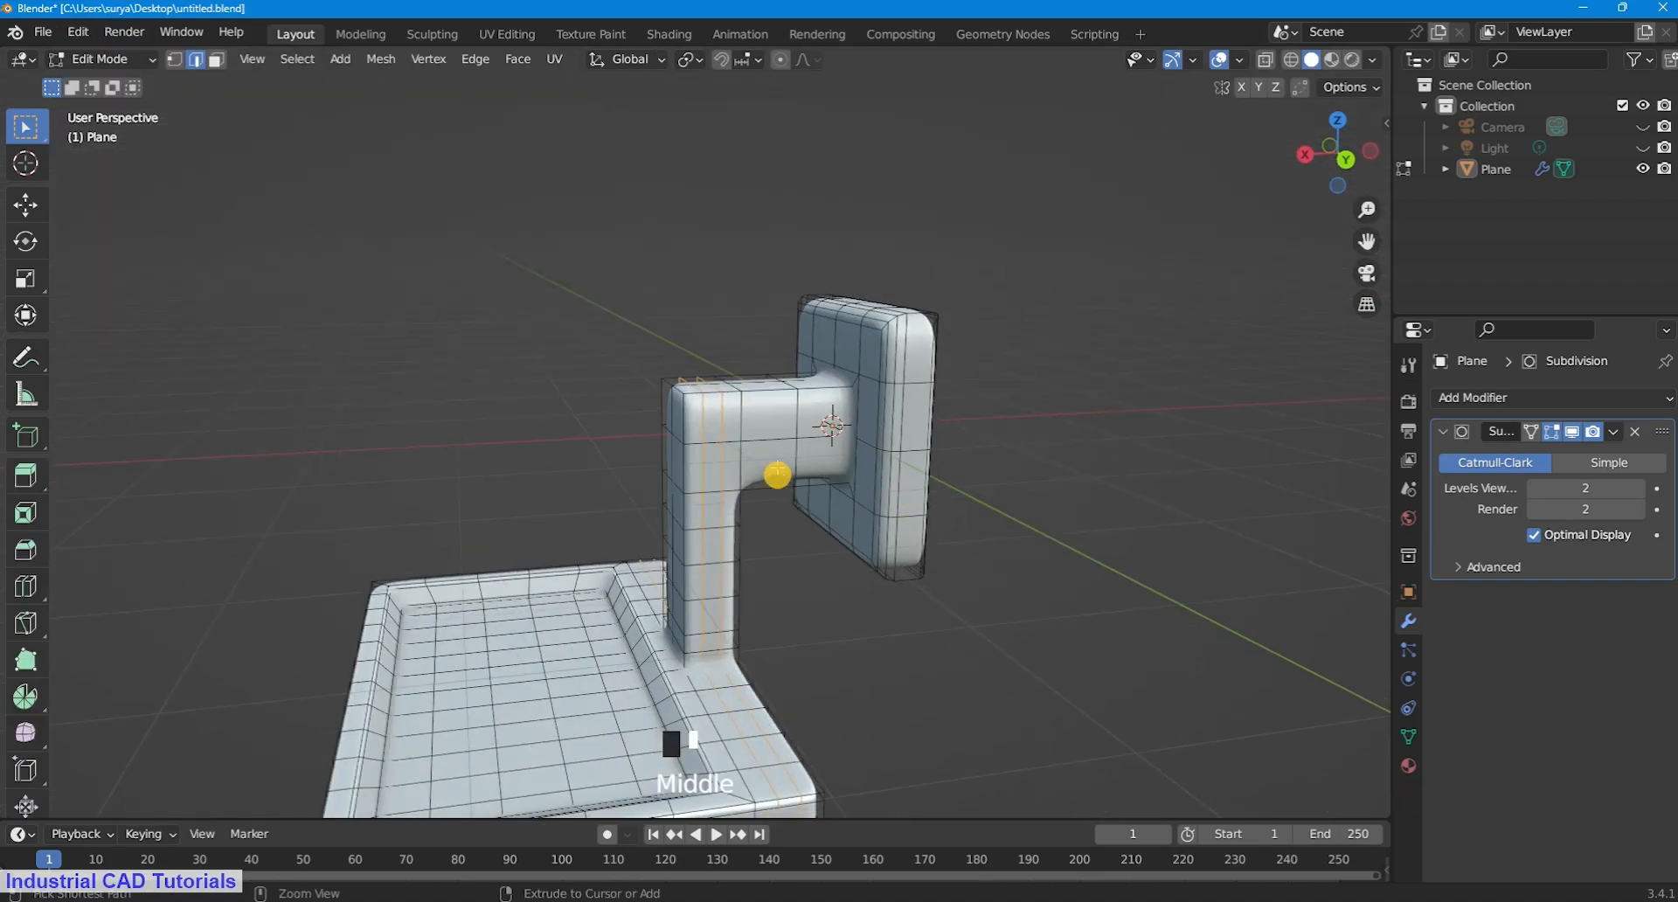
{"action": "left_click", "coordinate": [785, 469]}
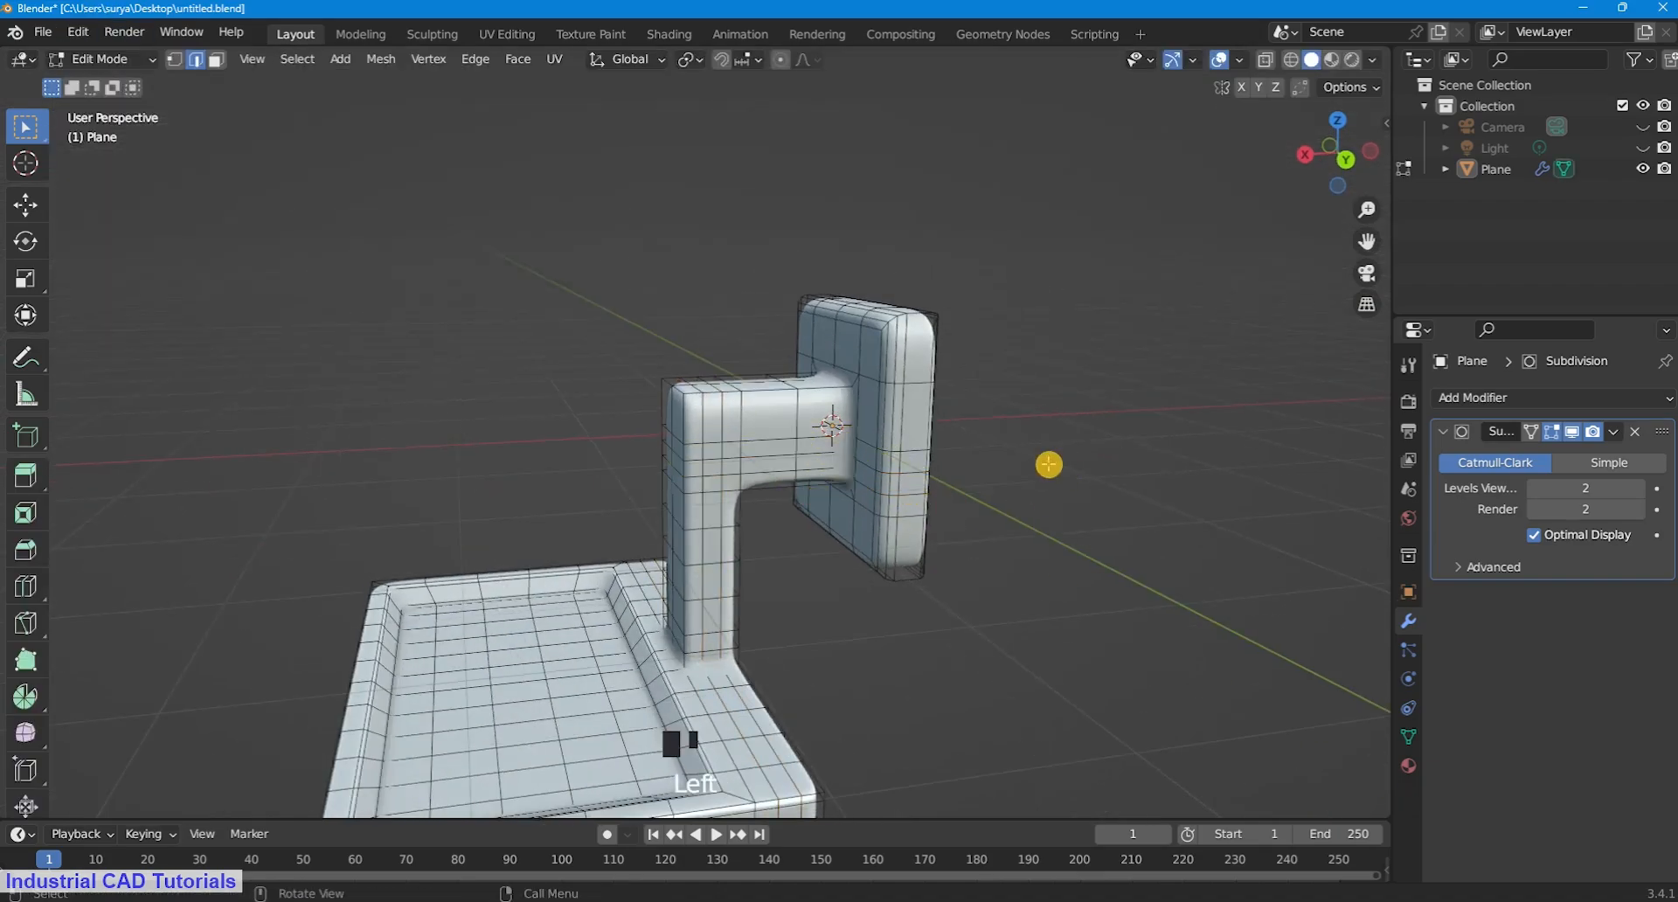
{"action": "middle_click_drag", "start_coordinate": [1049, 464], "coordinate": [839, 374]}
{"action": "left_click", "coordinate": [103, 59]}
{"action": "left_click", "coordinate": [116, 87]}
{"action": "key", "text": "ctrl+z"}
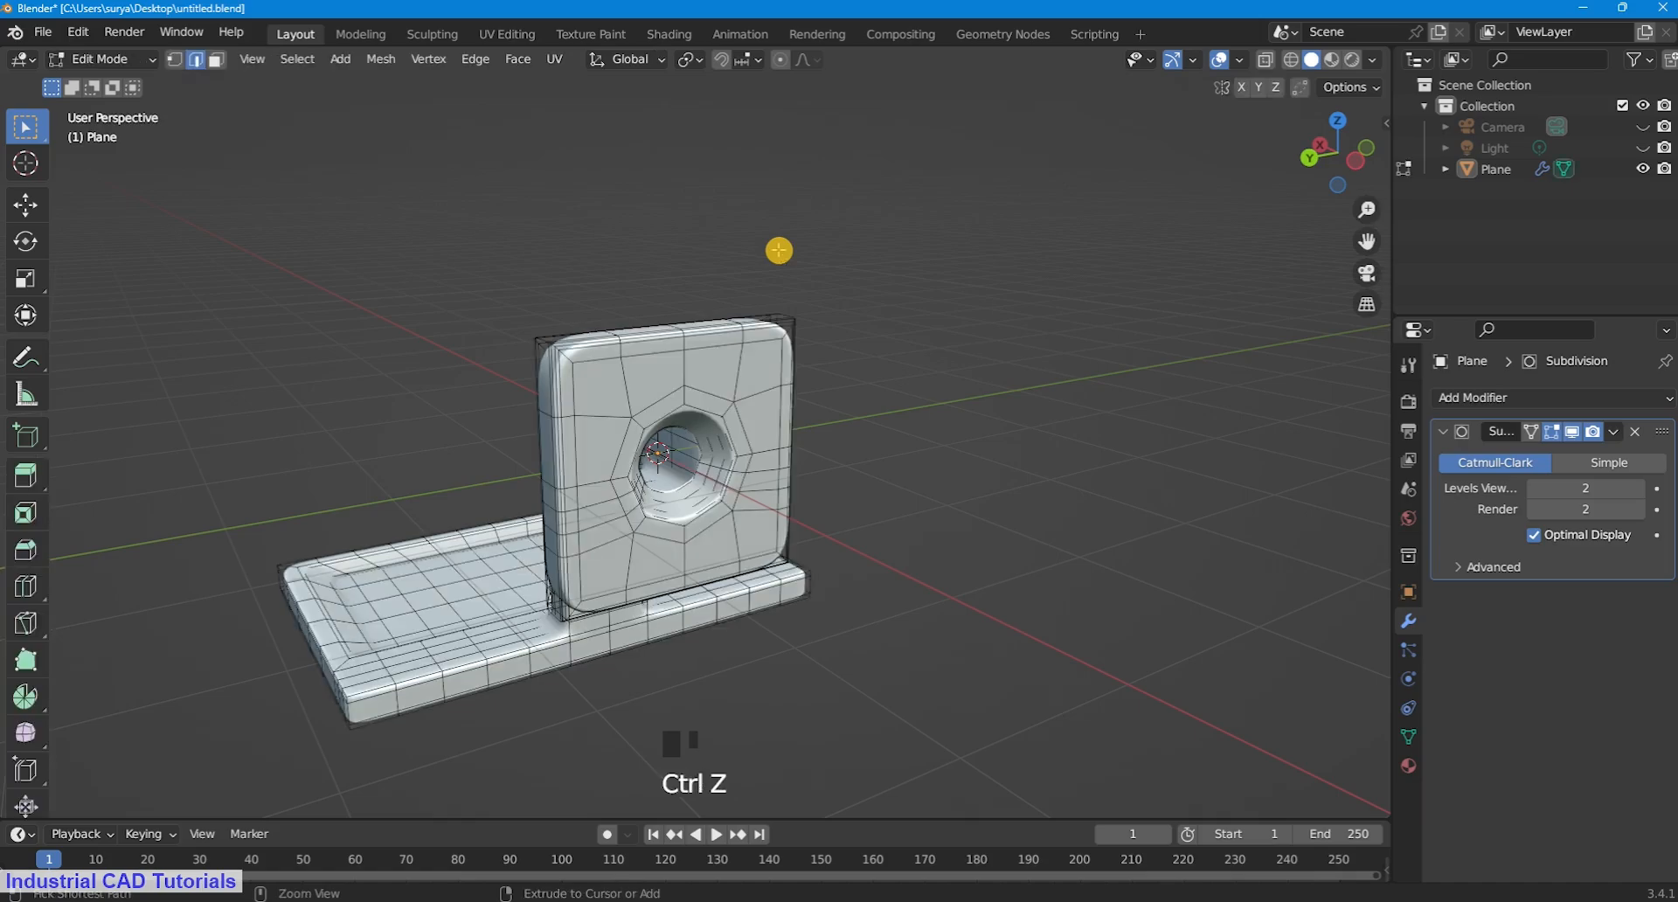
{"action": "middle_click_drag", "start_coordinate": [869, 272], "coordinate": [1004, 282]}
{"action": "left_click", "coordinate": [103, 59]}
{"action": "left_click", "coordinate": [116, 86]}
Step: Apply smooth shading to the bracket and set its Subdivision viewport level to 4
{"action": "middle_click_drag", "start_coordinate": [813, 360], "coordinate": [753, 338]}
{"action": "right_click", "coordinate": [753, 337]}
{"action": "left_click", "coordinate": [752, 338]}
{"action": "double_click", "coordinate": [1588, 488]}
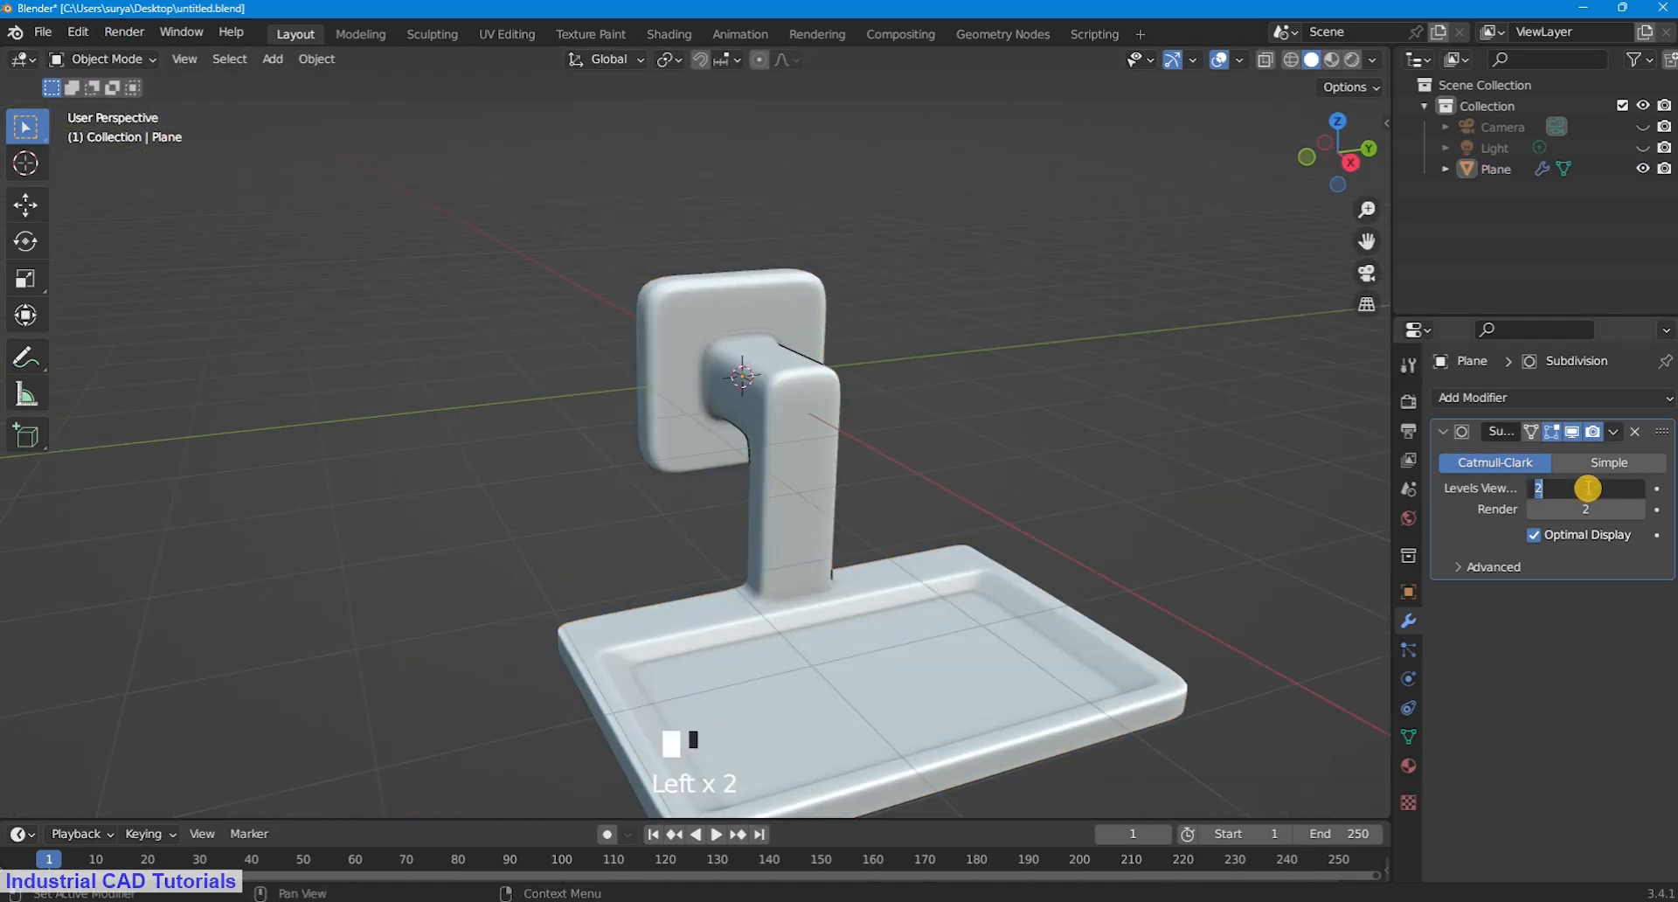
{"action": "left_click", "coordinate": [1127, 363]}
Step: Examine the smoothed mounting block, arm and tray from all sides
{"action": "scroll", "coordinate": [1110, 368], "scroll_direction": "down", "scroll_amount": 3}
{"action": "scroll", "coordinate": [1092, 375], "scroll_direction": "up", "scroll_amount": 5}
{"action": "middle_click_drag", "start_coordinate": [944, 339], "coordinate": [699, 345]}
{"action": "scroll", "coordinate": [861, 358], "scroll_direction": "down", "scroll_amount": 3}
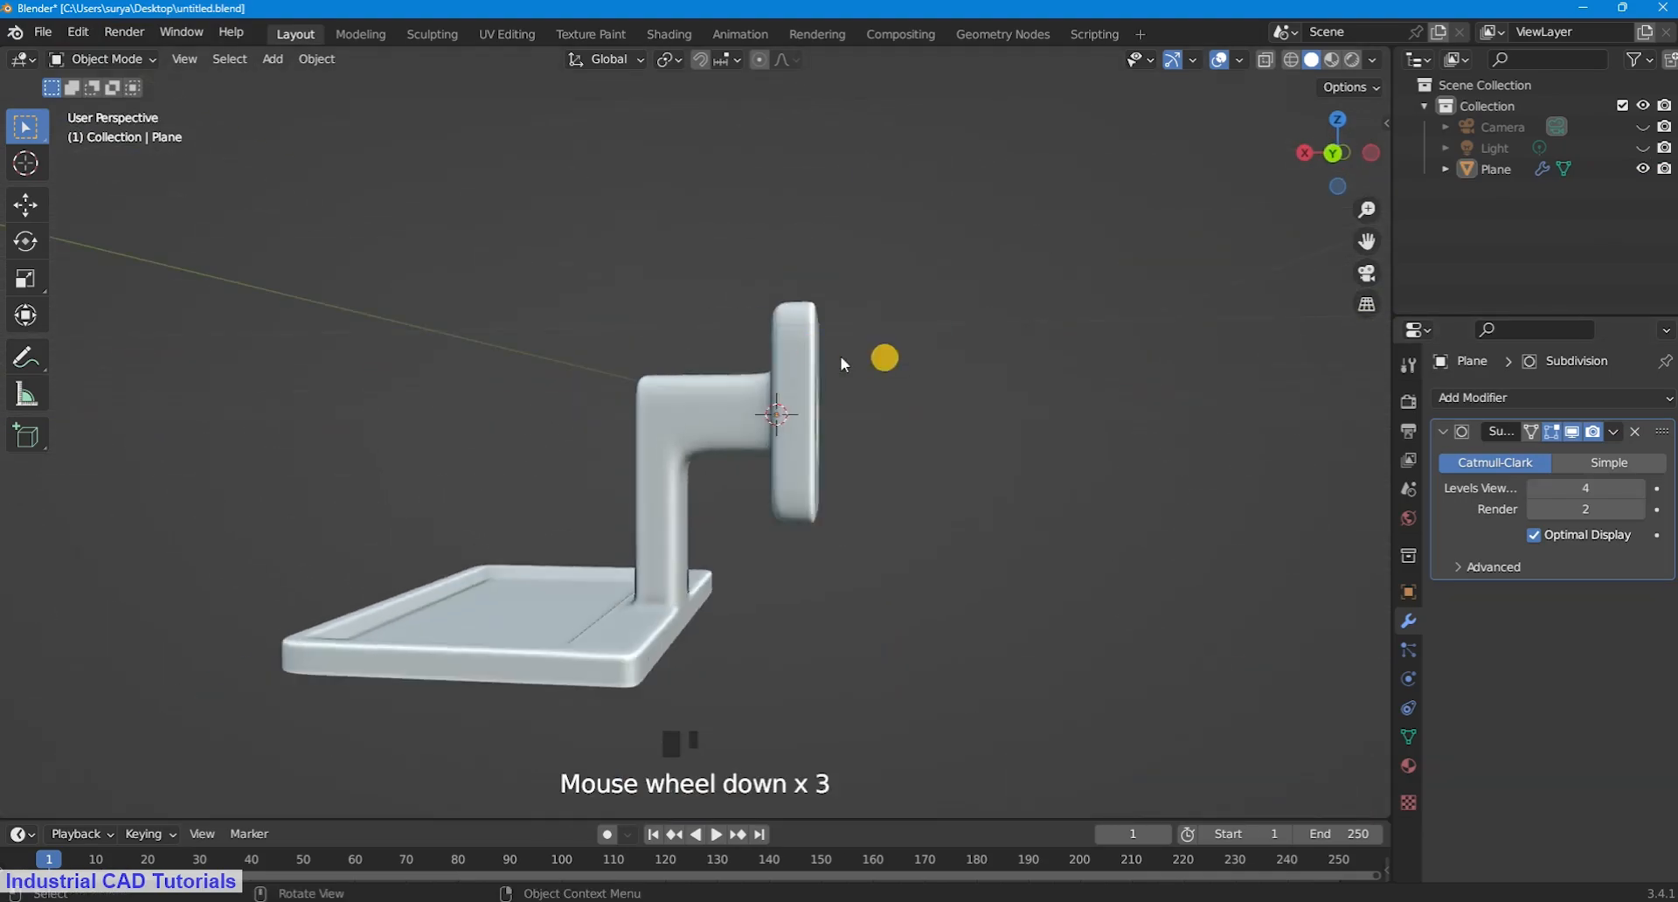
{"action": "scroll", "coordinate": [727, 387], "scroll_direction": "up", "scroll_amount": 2}
{"action": "middle_click_drag", "start_coordinate": [841, 359], "coordinate": [1034, 449]}
{"action": "scroll", "coordinate": [921, 355], "scroll_direction": "down", "scroll_amount": 1}
{"action": "scroll", "coordinate": [1034, 449], "scroll_direction": "down", "scroll_amount": 2}
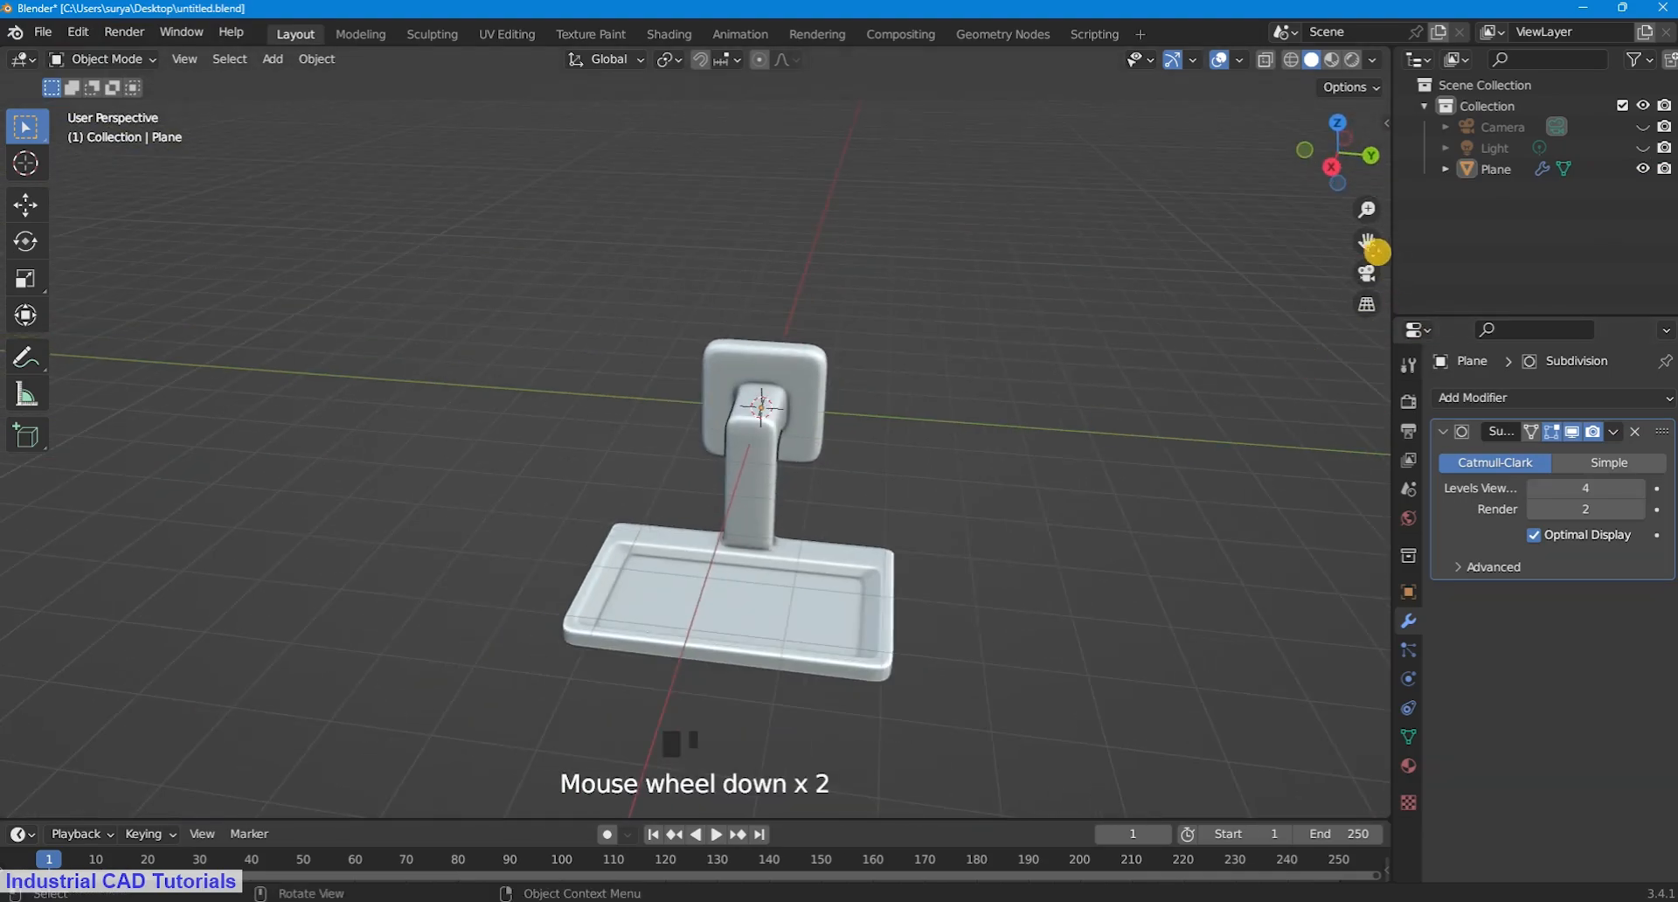
Step: Frame the whole bracket in the view and save the file
{"action": "left_click_drag", "start_coordinate": [1371, 245], "coordinate": [1288, 137]}
{"action": "middle_click_drag", "start_coordinate": [855, 422], "coordinate": [793, 411]}
{"action": "scroll", "coordinate": [792, 413], "scroll_direction": "up", "scroll_amount": 2}
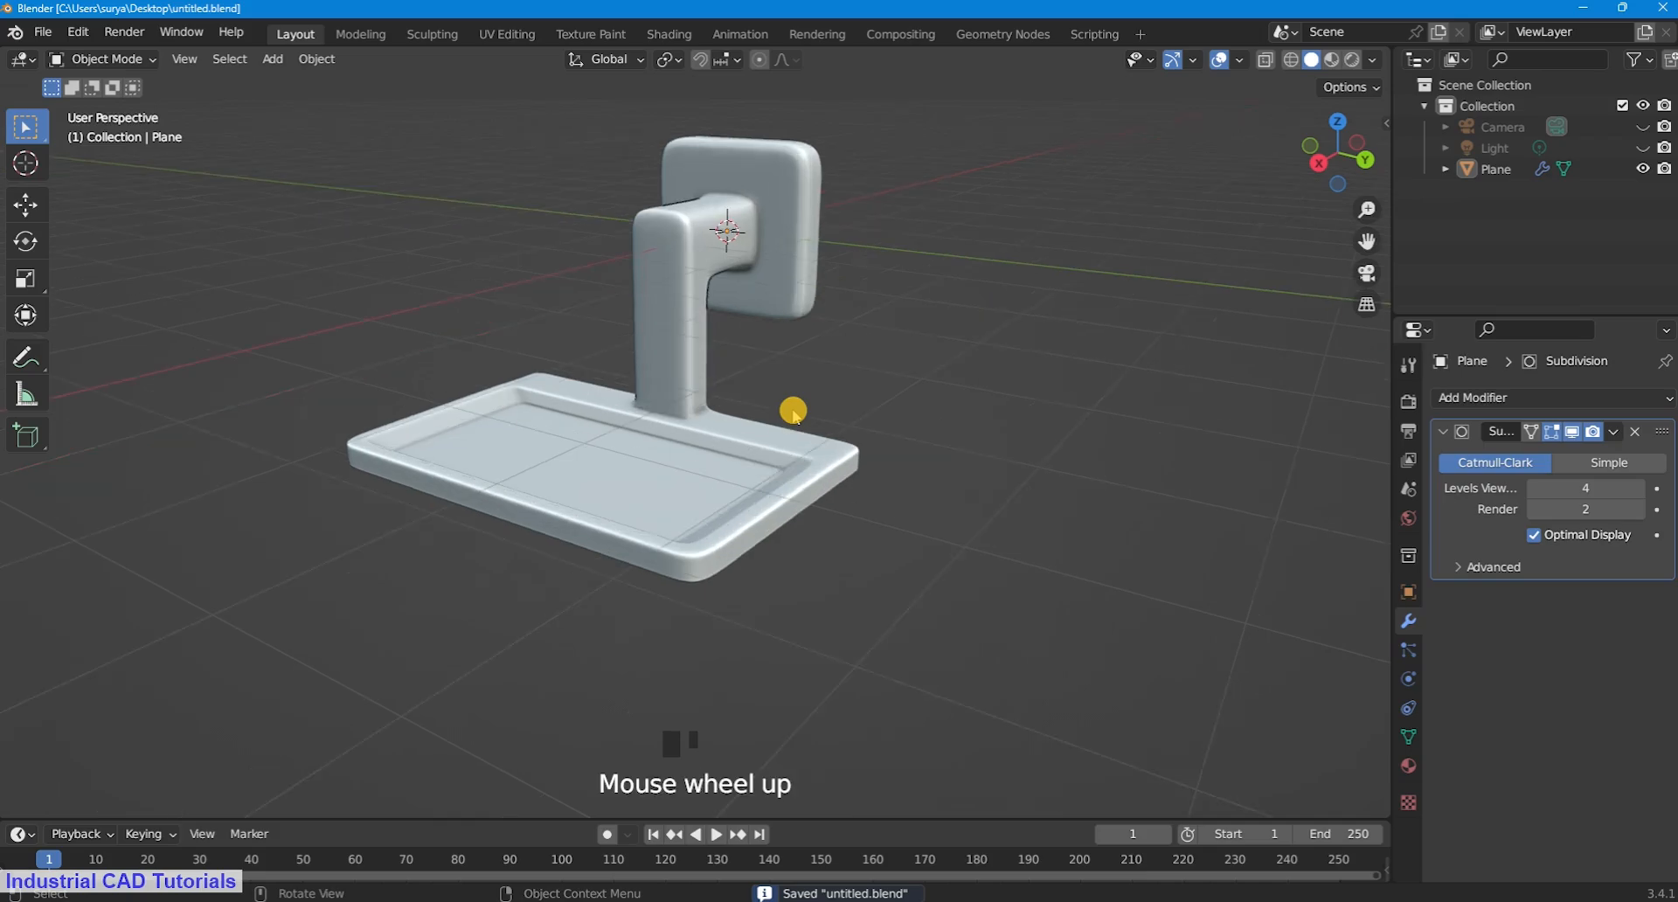
{"action": "left_click_drag", "start_coordinate": [1362, 245], "coordinate": [1388, 335]}
{"action": "scroll", "coordinate": [921, 350], "scroll_direction": "down", "scroll_amount": 1}
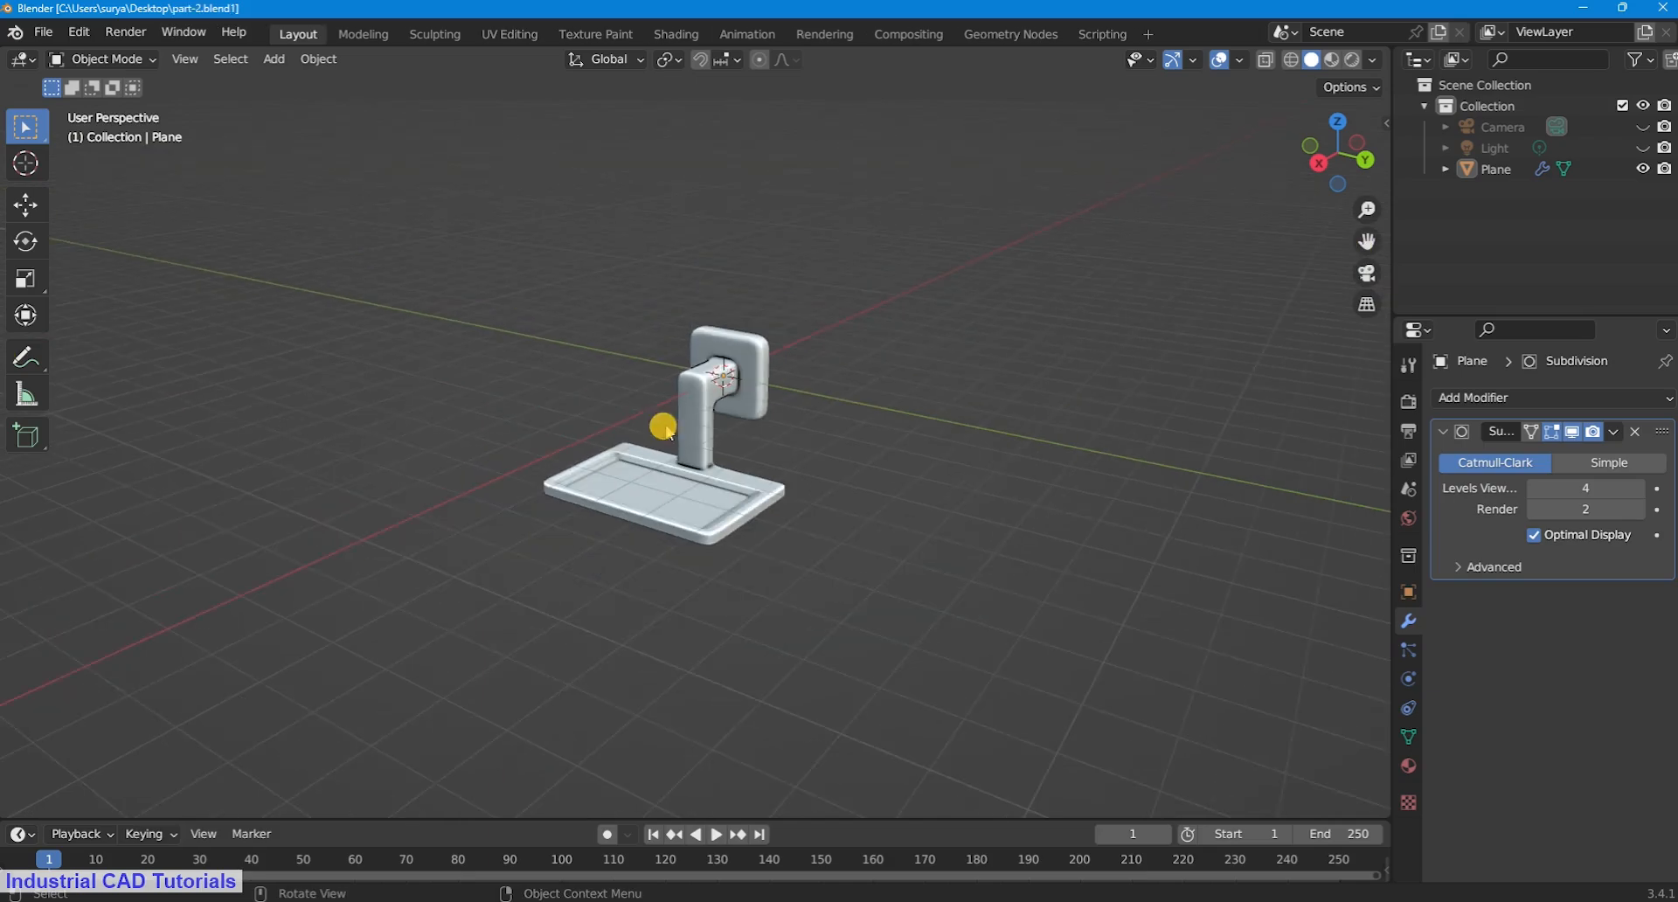
Step: Add a new plane mesh at the 3D cursor
{"action": "middle_click_drag", "start_coordinate": [667, 431], "coordinate": [556, 489]}
{"action": "key", "text": "shift+a"}
{"action": "mouse_move", "coordinate": [616, 442]}
{"action": "left_click", "coordinate": [678, 452]}
{"action": "scroll", "coordinate": [689, 435], "scroll_direction": "up", "scroll_amount": 2}
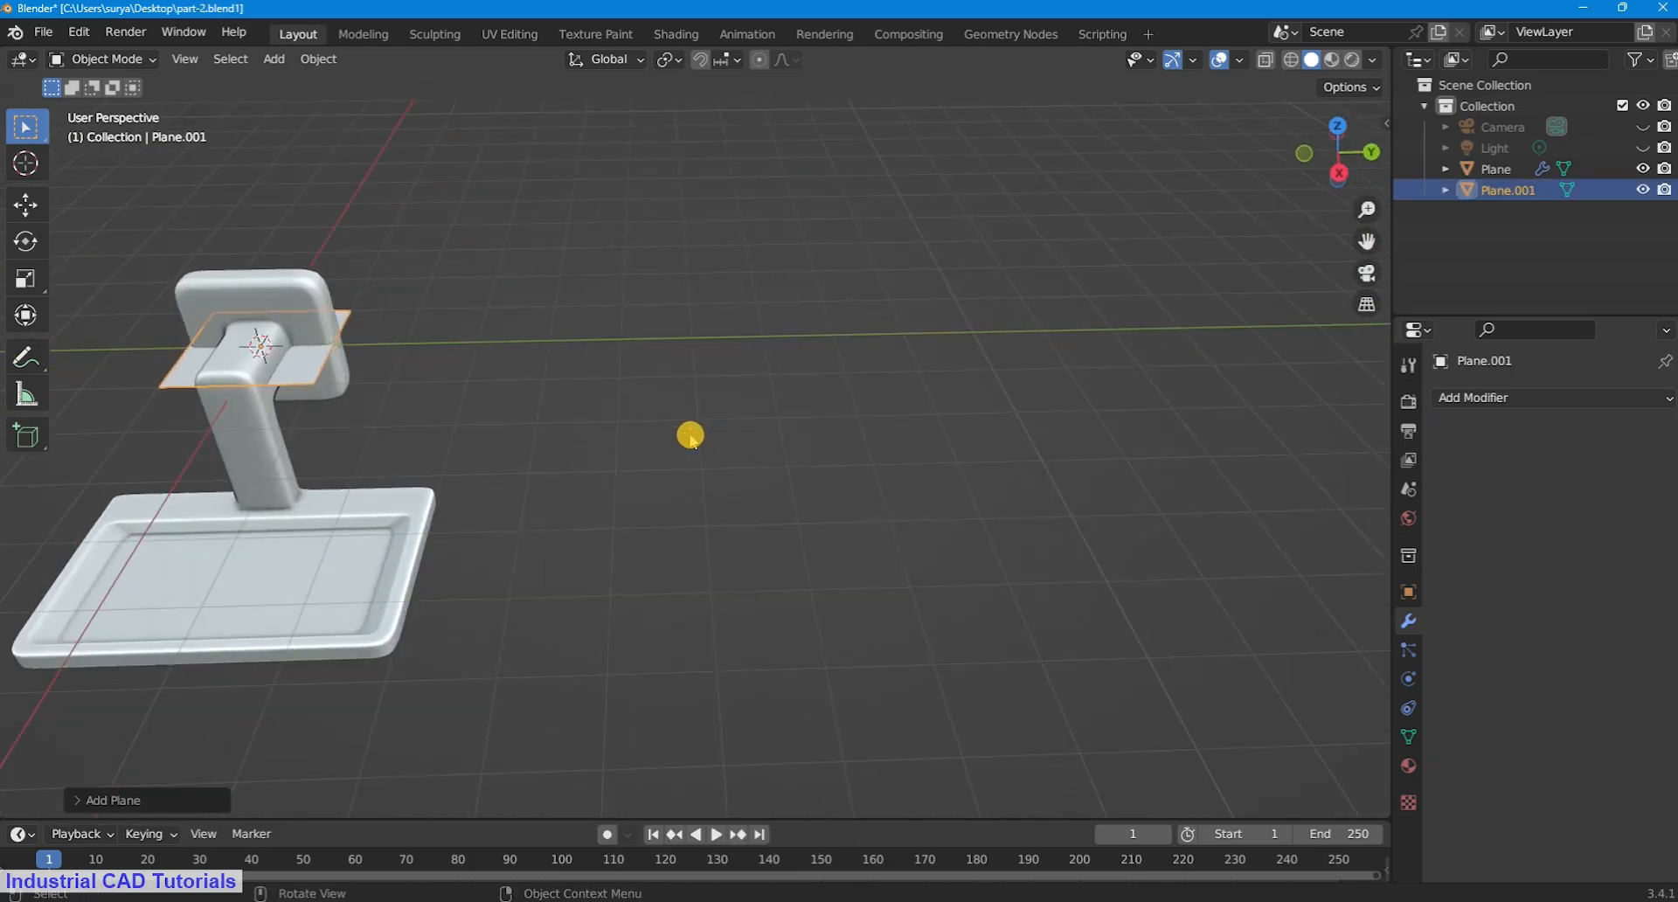
Step: Move the new plane along the Y axis into the empty space beside the bracket
{"action": "key", "text": "g"}
{"action": "key", "text": "x"}
{"action": "key", "text": "y"}
{"action": "left_click", "coordinate": [1092, 463]}
{"action": "scroll", "coordinate": [1293, 410], "scroll_direction": "up", "scroll_amount": 3}
{"action": "left_click_drag", "start_coordinate": [1369, 244], "coordinate": [1388, 288]}
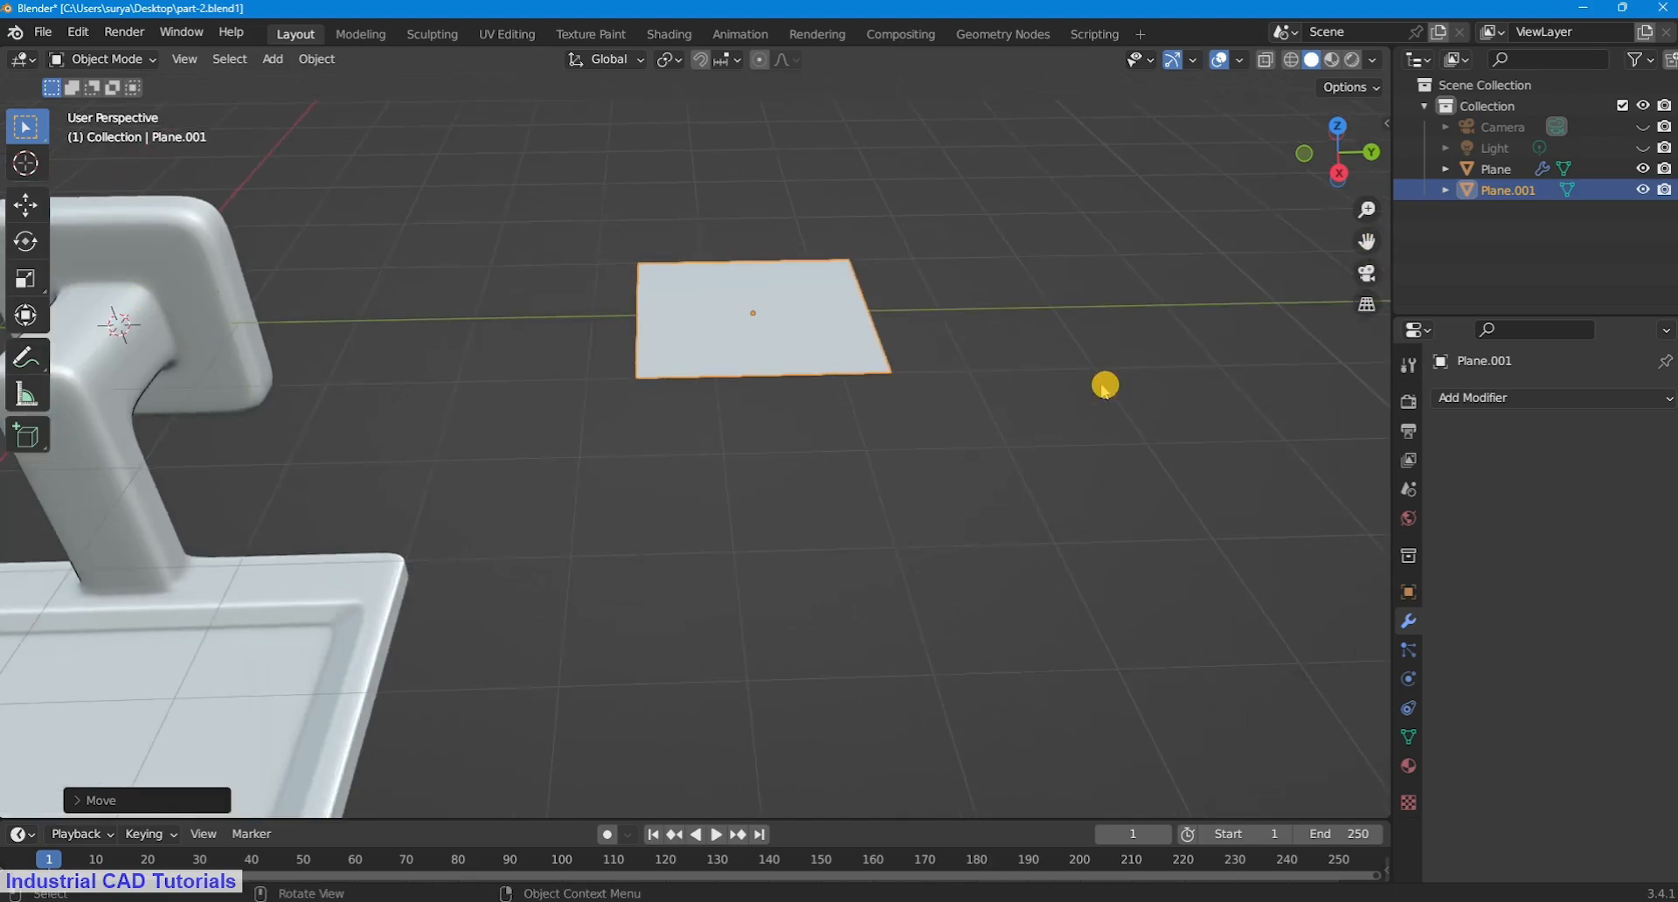
{"action": "scroll", "coordinate": [1105, 385], "scroll_direction": "down", "scroll_amount": 2}
{"action": "middle_click_drag", "start_coordinate": [1103, 388], "coordinate": [1040, 412]}
{"action": "left_click", "coordinate": [120, 61]}
{"action": "left_click", "coordinate": [126, 105]}
{"action": "scroll", "coordinate": [881, 327], "scroll_direction": "up", "scroll_amount": 2}
{"action": "scroll", "coordinate": [884, 330], "scroll_direction": "down", "scroll_amount": 2}
{"action": "scroll", "coordinate": [910, 307], "scroll_direction": "up", "scroll_amount": 2}
{"action": "mouse_move", "coordinate": [884, 330]}
{"action": "middle_mouse_down"}
{"action": "mouse_move", "coordinate": [909, 308]}
{"action": "mouse_move", "coordinate": [881, 331]}
{"action": "middle_mouse_up"}
{"action": "left_click_drag", "start_coordinate": [1369, 243], "coordinate": [1370, 339]}
{"action": "scroll", "coordinate": [1083, 341], "scroll_direction": "down", "scroll_amount": 3}
{"action": "middle_click_drag", "start_coordinate": [1083, 341], "coordinate": [1096, 272]}
{"action": "scroll", "coordinate": [880, 411], "scroll_direction": "up", "scroll_amount": 5}
{"action": "scroll", "coordinate": [880, 411], "scroll_direction": "down", "scroll_amount": 3}
{"action": "left_click", "coordinate": [101, 60]}
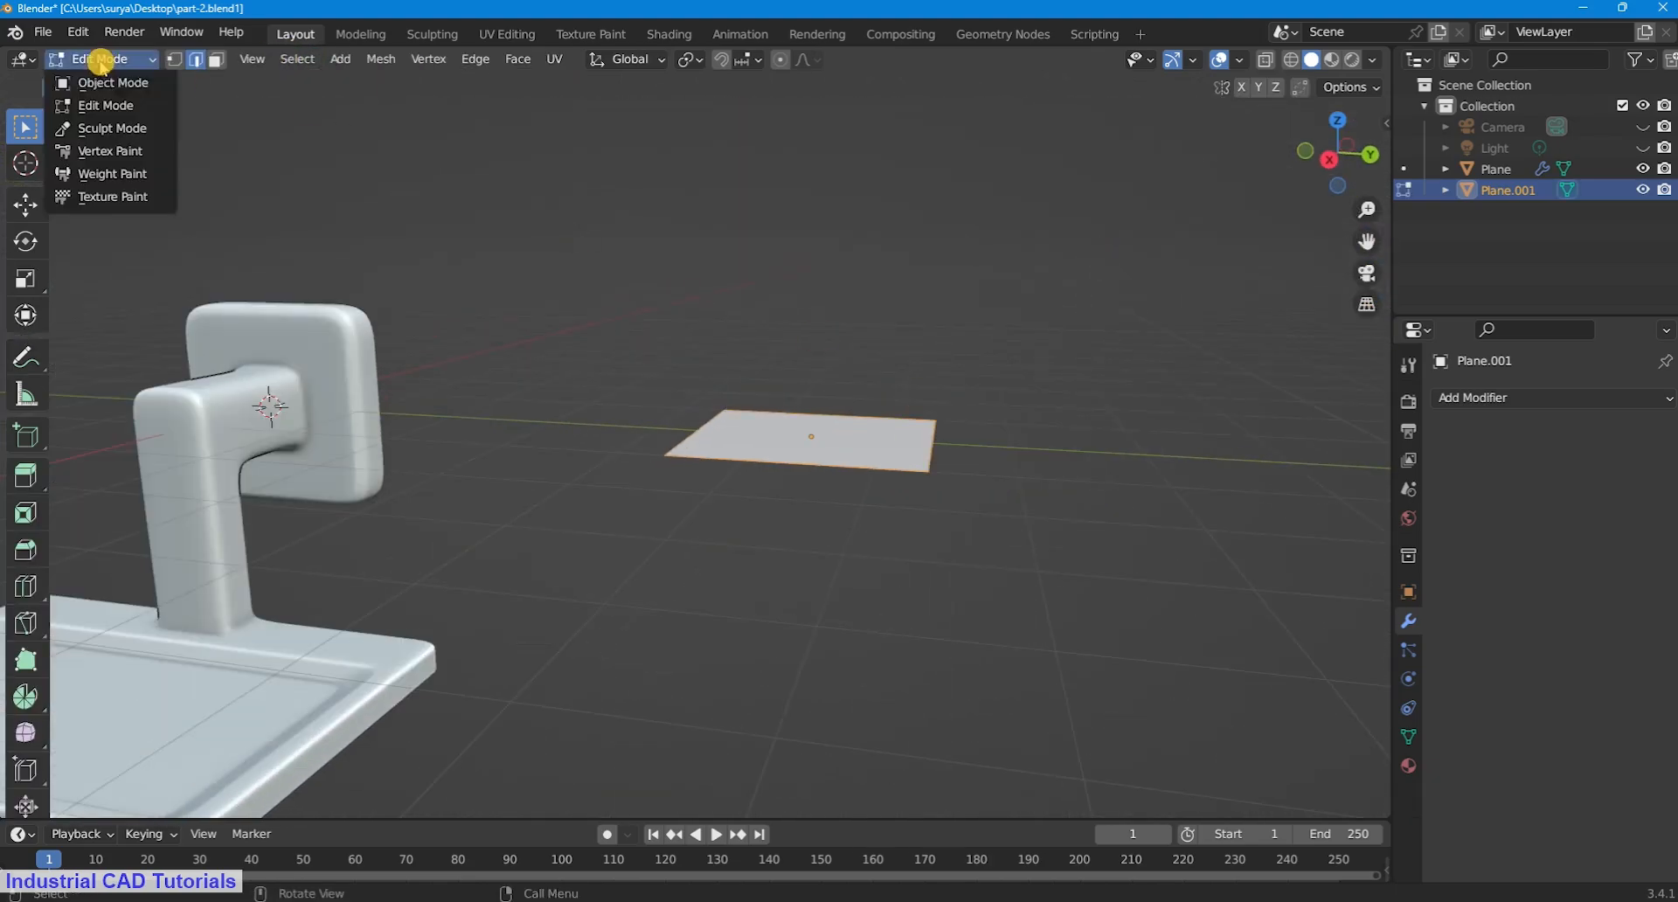
{"action": "left_click", "coordinate": [114, 83]}
Step: Move the plane along the X axis so it sits beside the bracket's tray
{"action": "scroll", "coordinate": [828, 175], "scroll_direction": "down", "scroll_amount": 4}
{"action": "middle_click_drag", "start_coordinate": [828, 175], "coordinate": [803, 235]}
{"action": "key", "text": "g"}
{"action": "key", "text": "x"}
{"action": "left_click", "coordinate": [680, 575]}
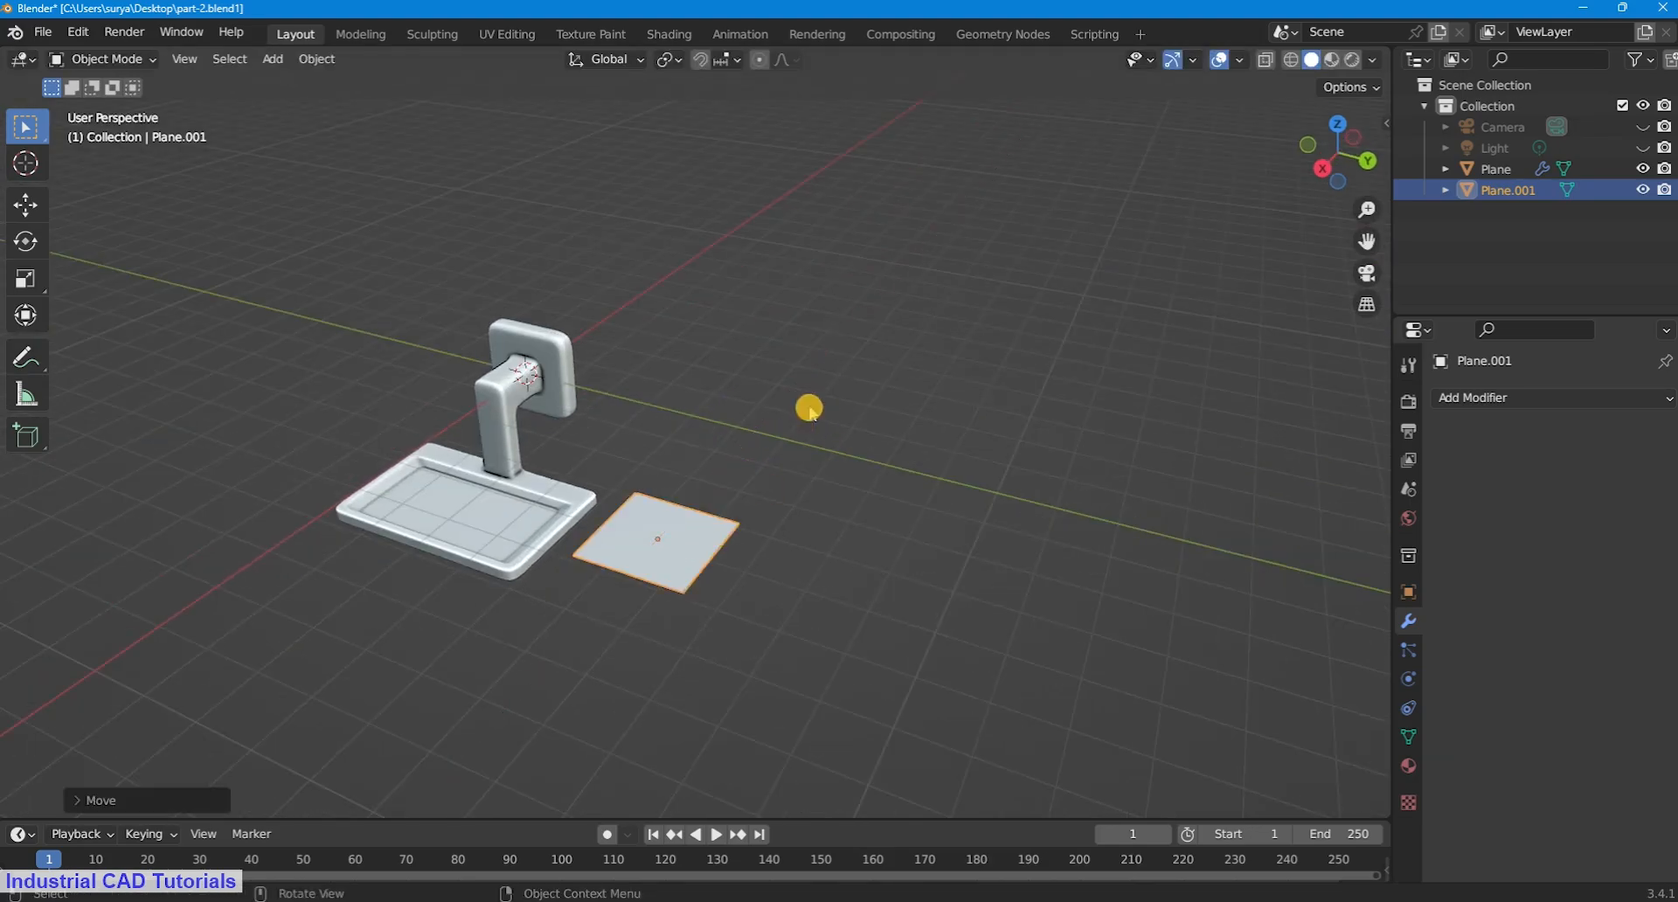
{"action": "middle_click_drag", "start_coordinate": [809, 409], "coordinate": [876, 365]}
Step: Enter Edit Mode on the plane and subdivide it four times into a fine square grid
{"action": "left_click_drag", "start_coordinate": [1365, 246], "coordinate": [1364, 147]}
{"action": "scroll", "coordinate": [988, 376], "scroll_direction": "up", "scroll_amount": 4}
{"action": "middle_click_drag", "start_coordinate": [988, 376], "coordinate": [918, 441]}
{"action": "left_click", "coordinate": [123, 62]}
{"action": "left_click", "coordinate": [126, 105]}
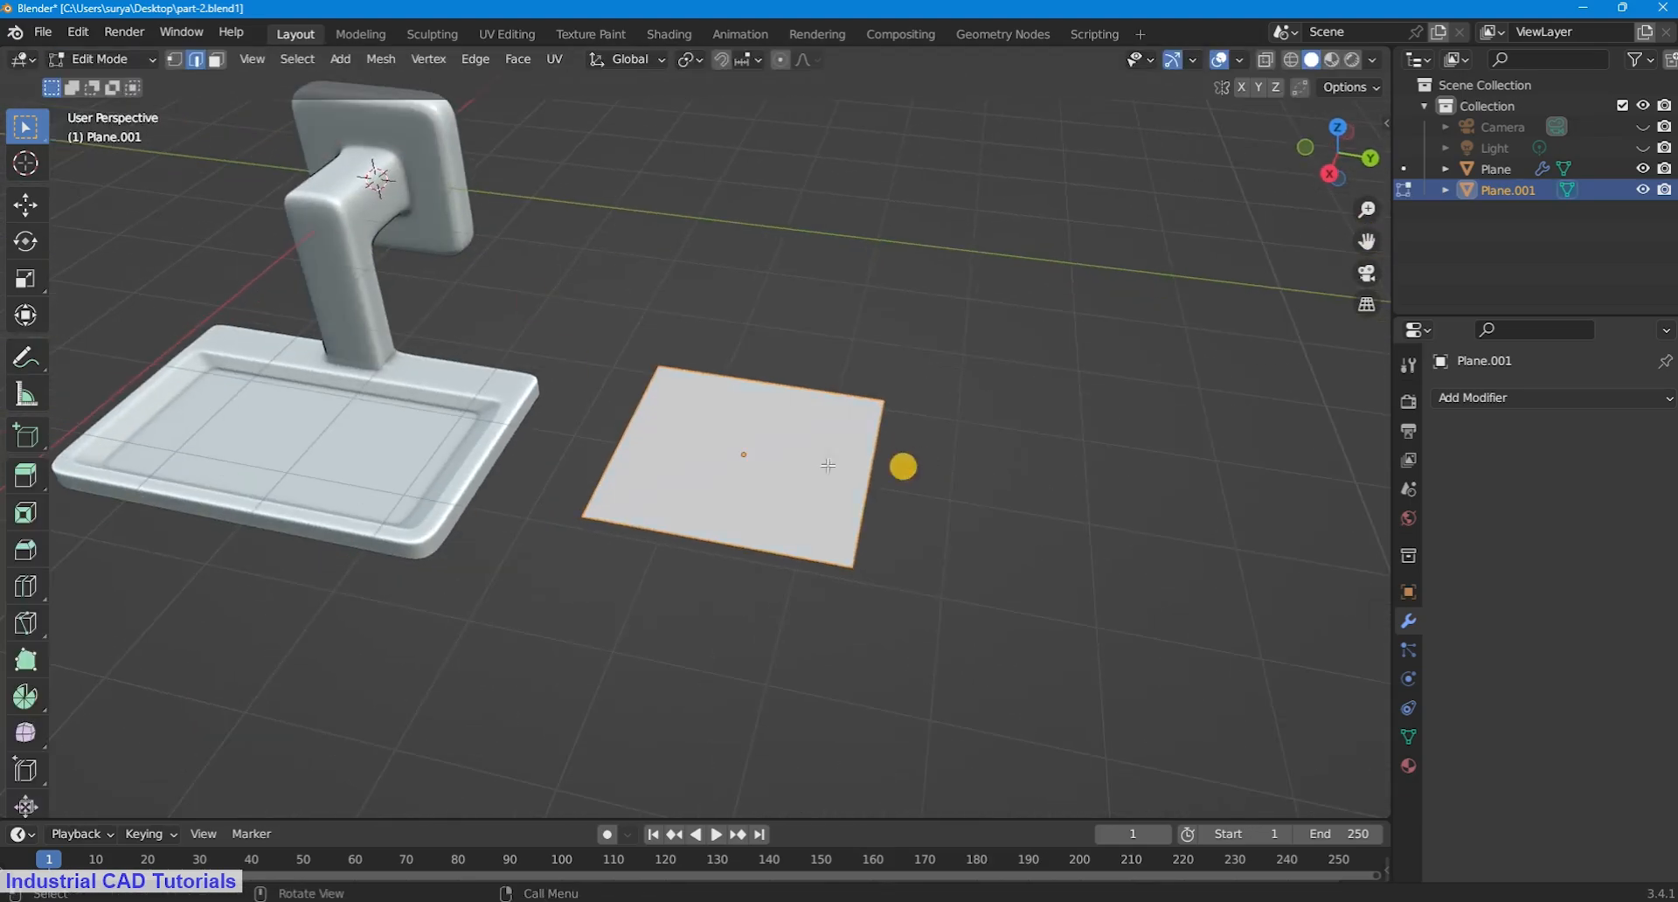
{"action": "right_click", "coordinate": [812, 446]}
{"action": "left_click", "coordinate": [762, 254]}
{"action": "right_click", "coordinate": [737, 418]}
{"action": "left_click", "coordinate": [741, 253]}
{"action": "right_click", "coordinate": [766, 464]}
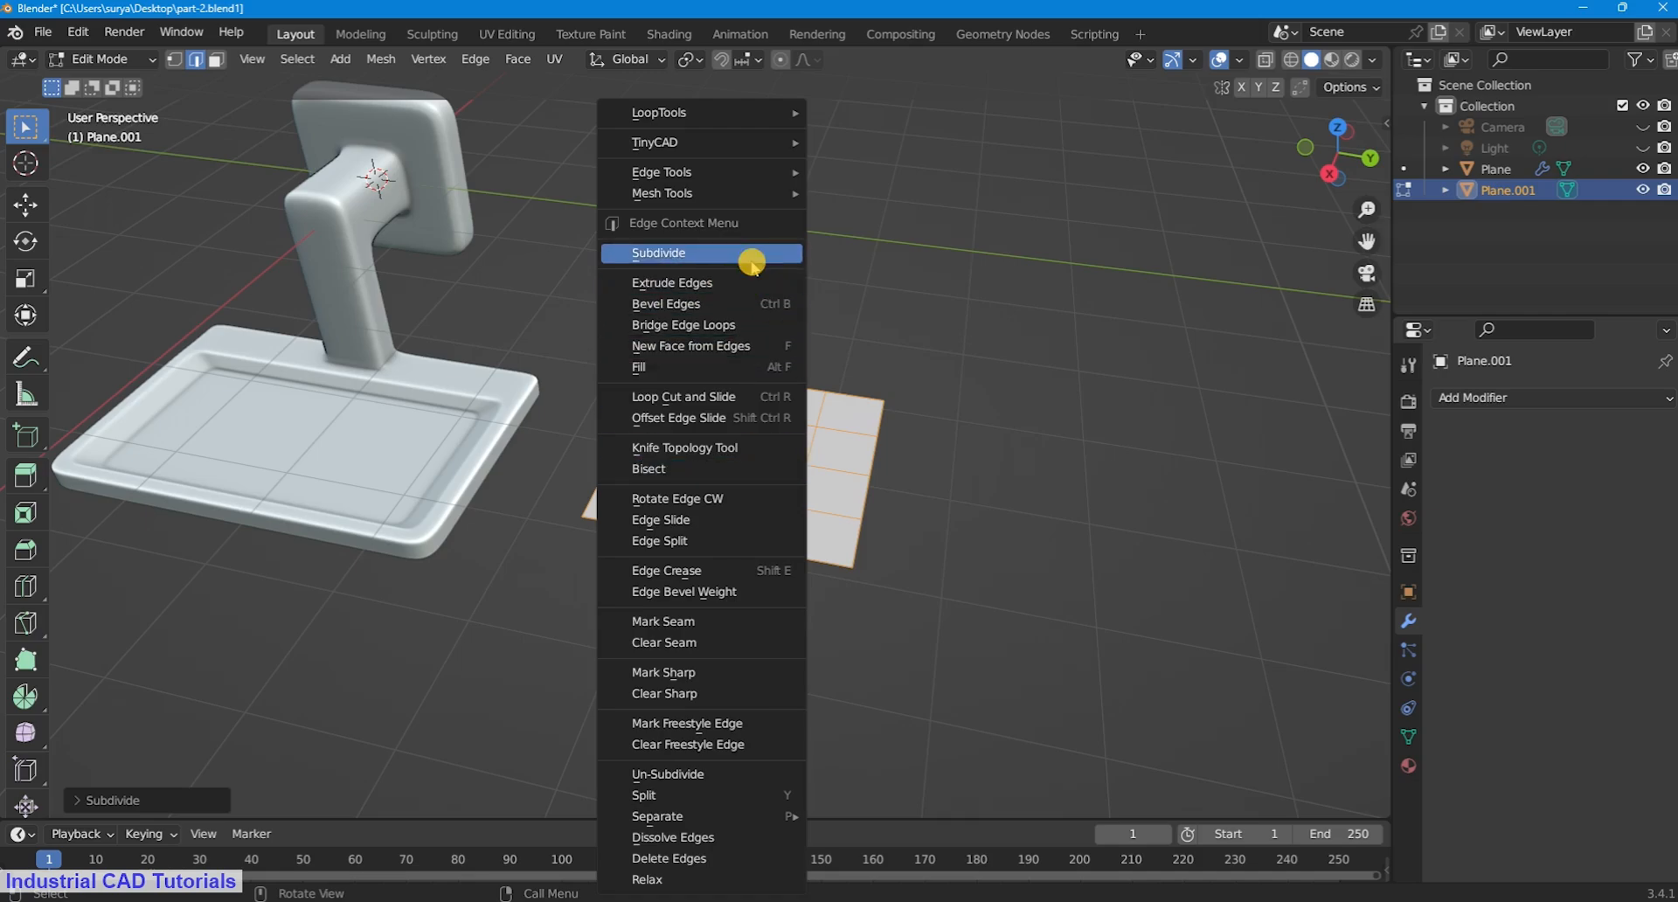
{"action": "left_click", "coordinate": [752, 262]}
{"action": "right_click", "coordinate": [768, 461]}
{"action": "left_click", "coordinate": [716, 259]}
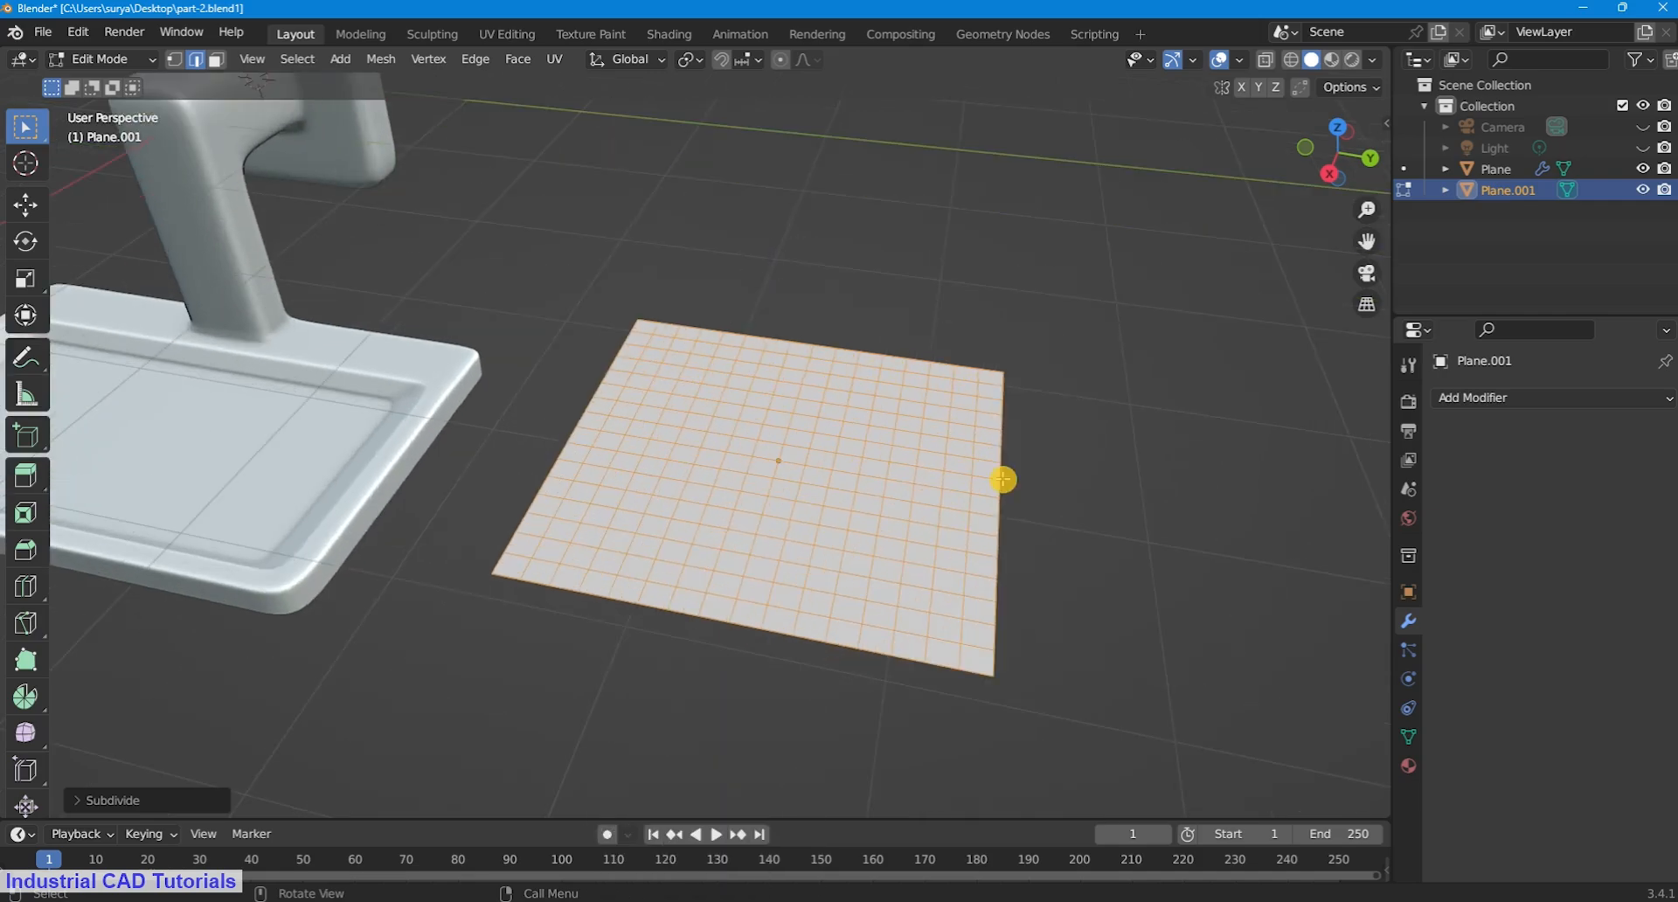
{"action": "middle_click_drag", "start_coordinate": [1003, 480], "coordinate": [874, 570]}
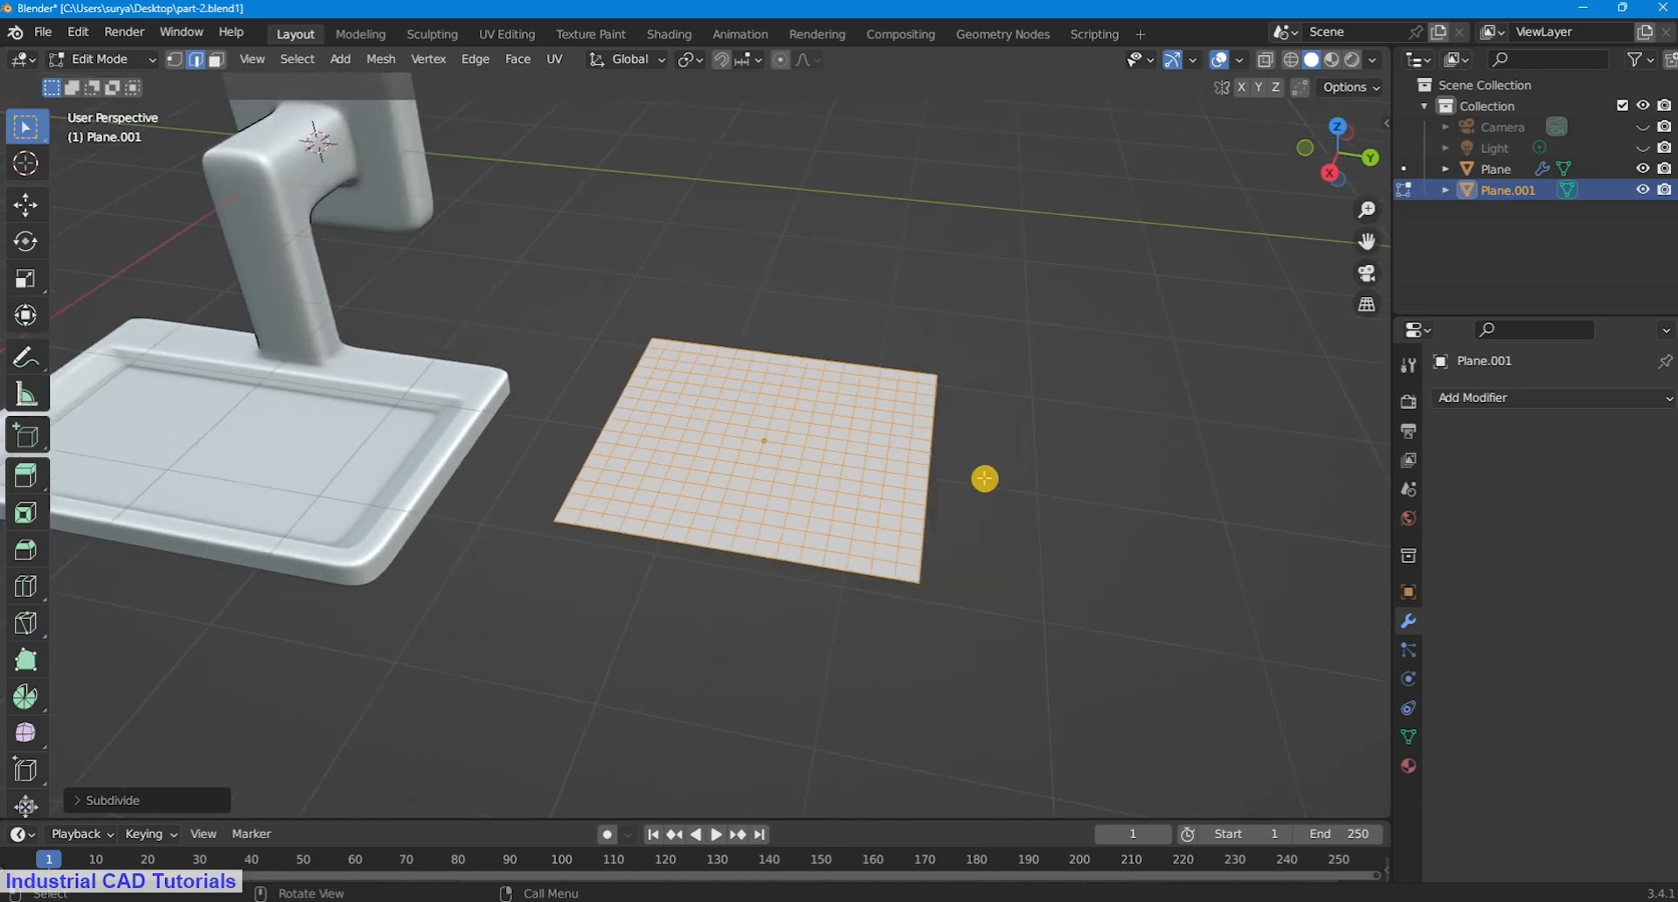
{"action": "right_click", "coordinate": [743, 400]}
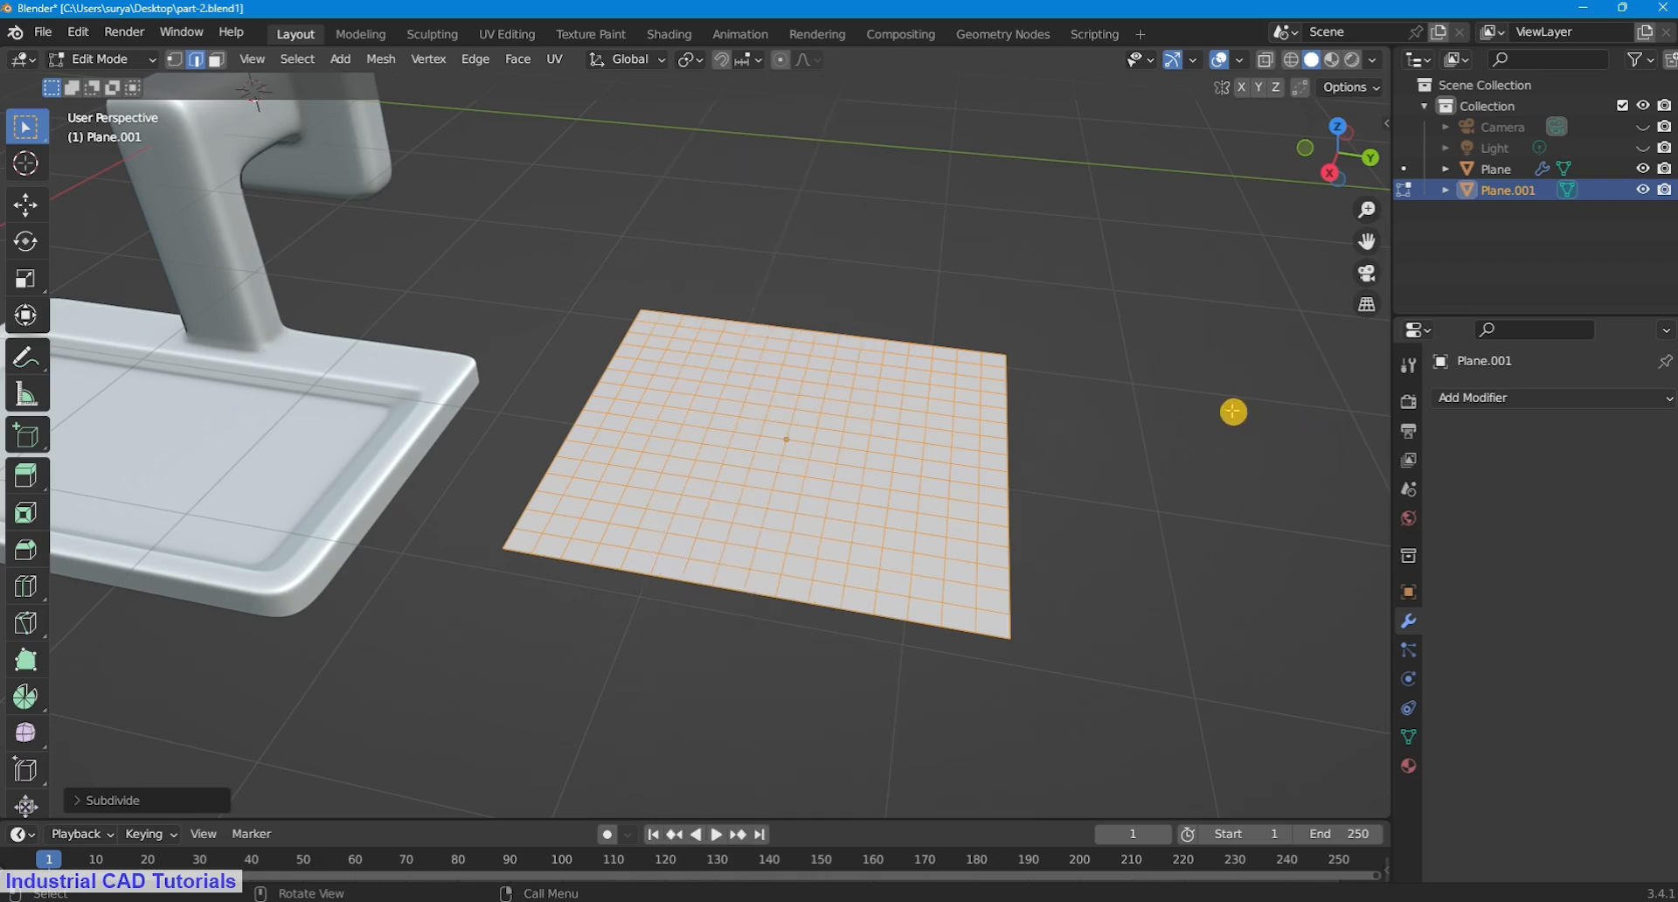
Step: Inset every grid face individually with a thickness of 0.0289 m
{"action": "right_click", "coordinate": [779, 413]}
{"action": "key", "text": "i"}
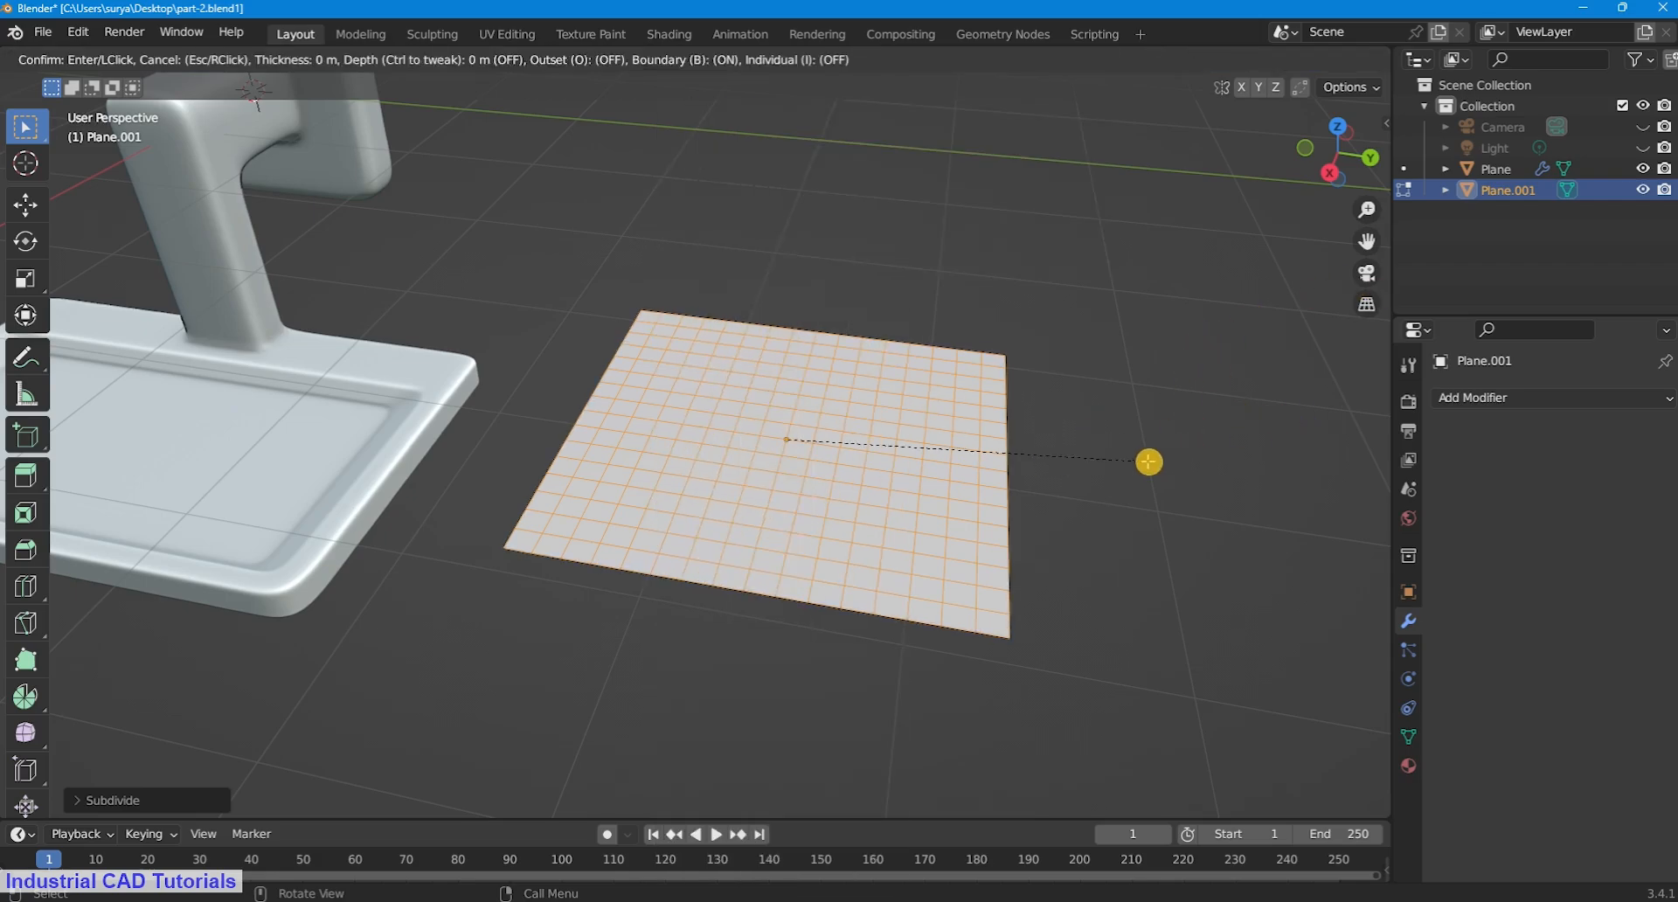
{"action": "left_click", "coordinate": [1146, 461]}
{"action": "left_click", "coordinate": [111, 795]}
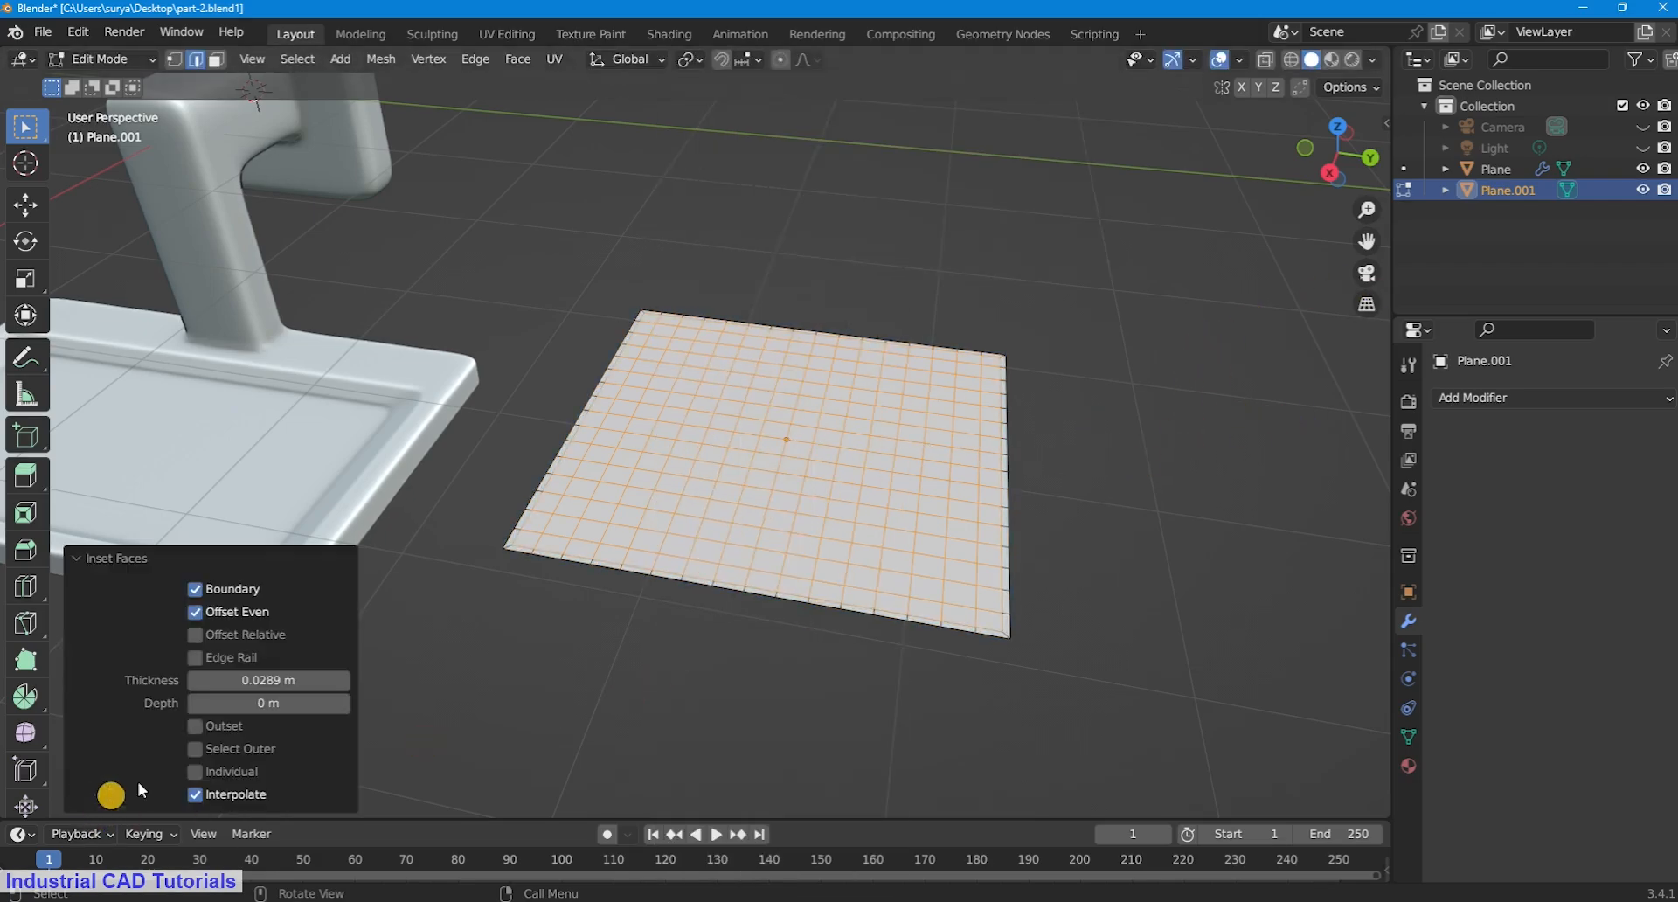
{"action": "left_click", "coordinate": [195, 771]}
{"action": "scroll", "coordinate": [1202, 692], "scroll_direction": "up", "scroll_amount": 2}
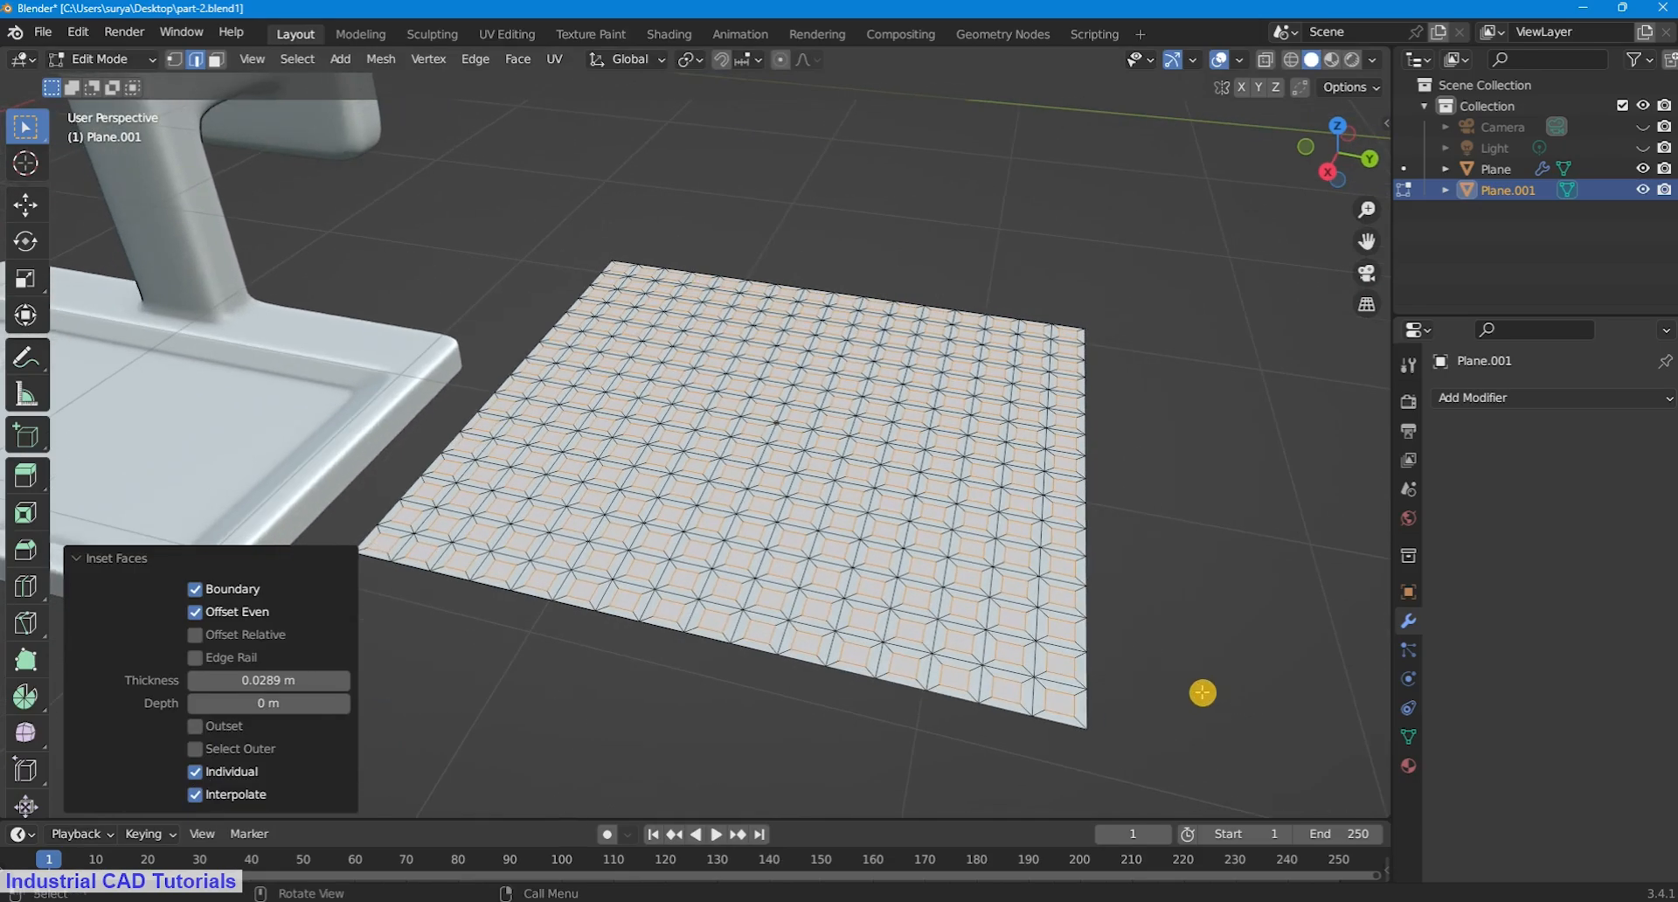
Step: Extrude the inset faces 0.025348 m upward and bevel their edges with a width of 0.0151 m
{"action": "key", "text": "e"}
{"action": "left_click", "coordinate": [1129, 682]}
{"action": "key", "text": "s"}
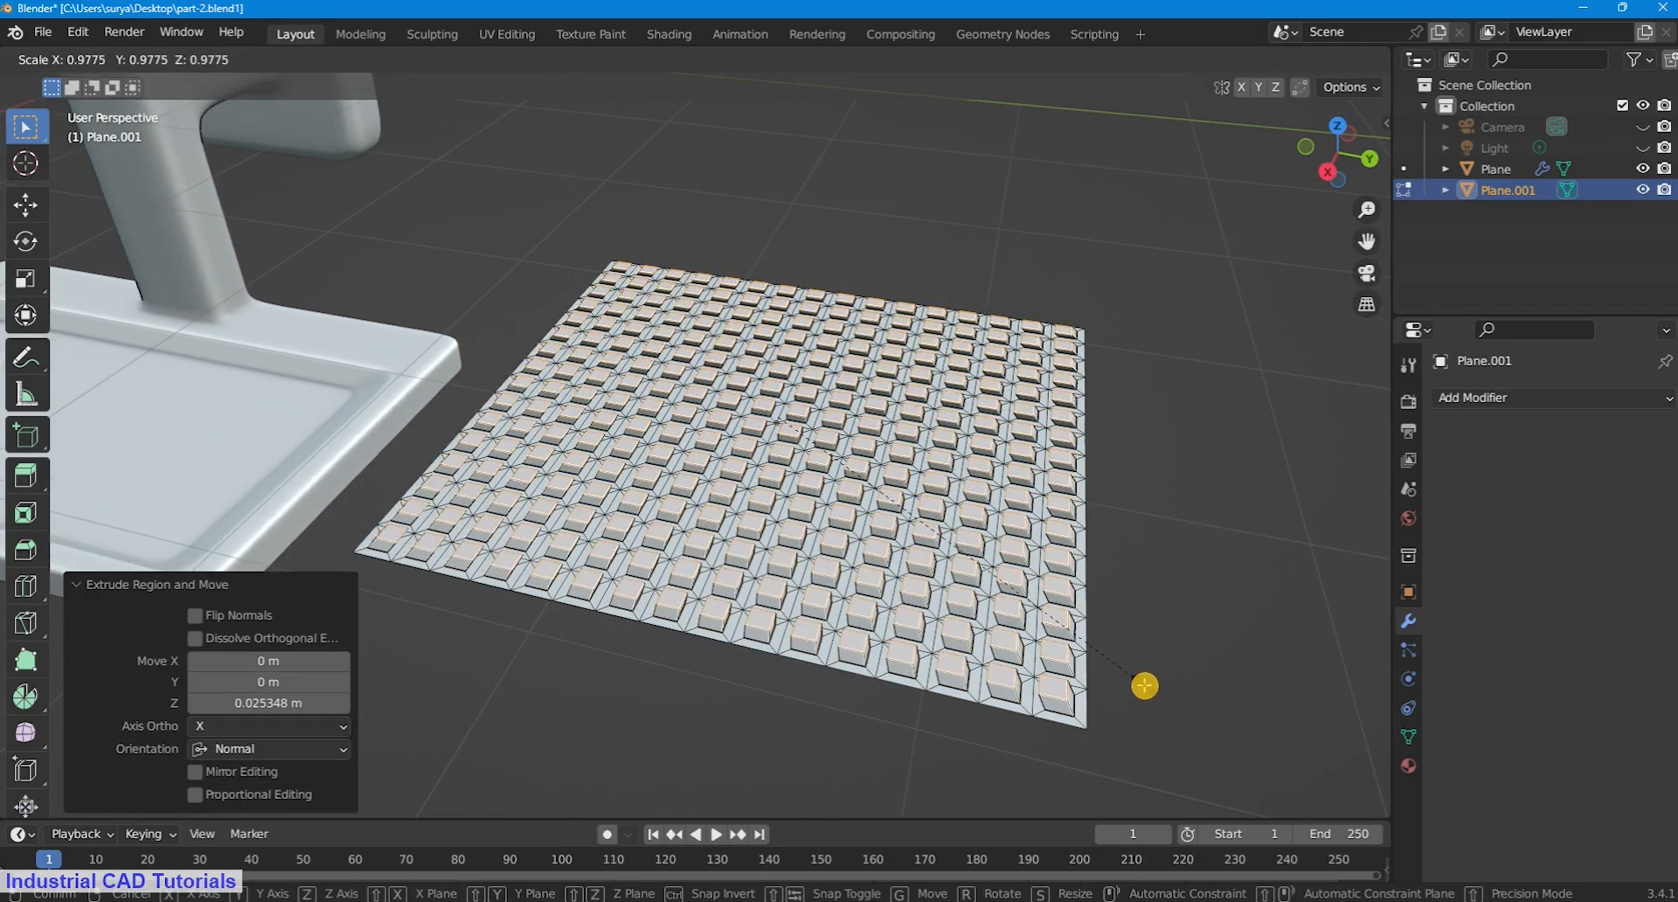
{"action": "right_click", "coordinate": [1146, 687]}
{"action": "key", "text": "ctrl+b"}
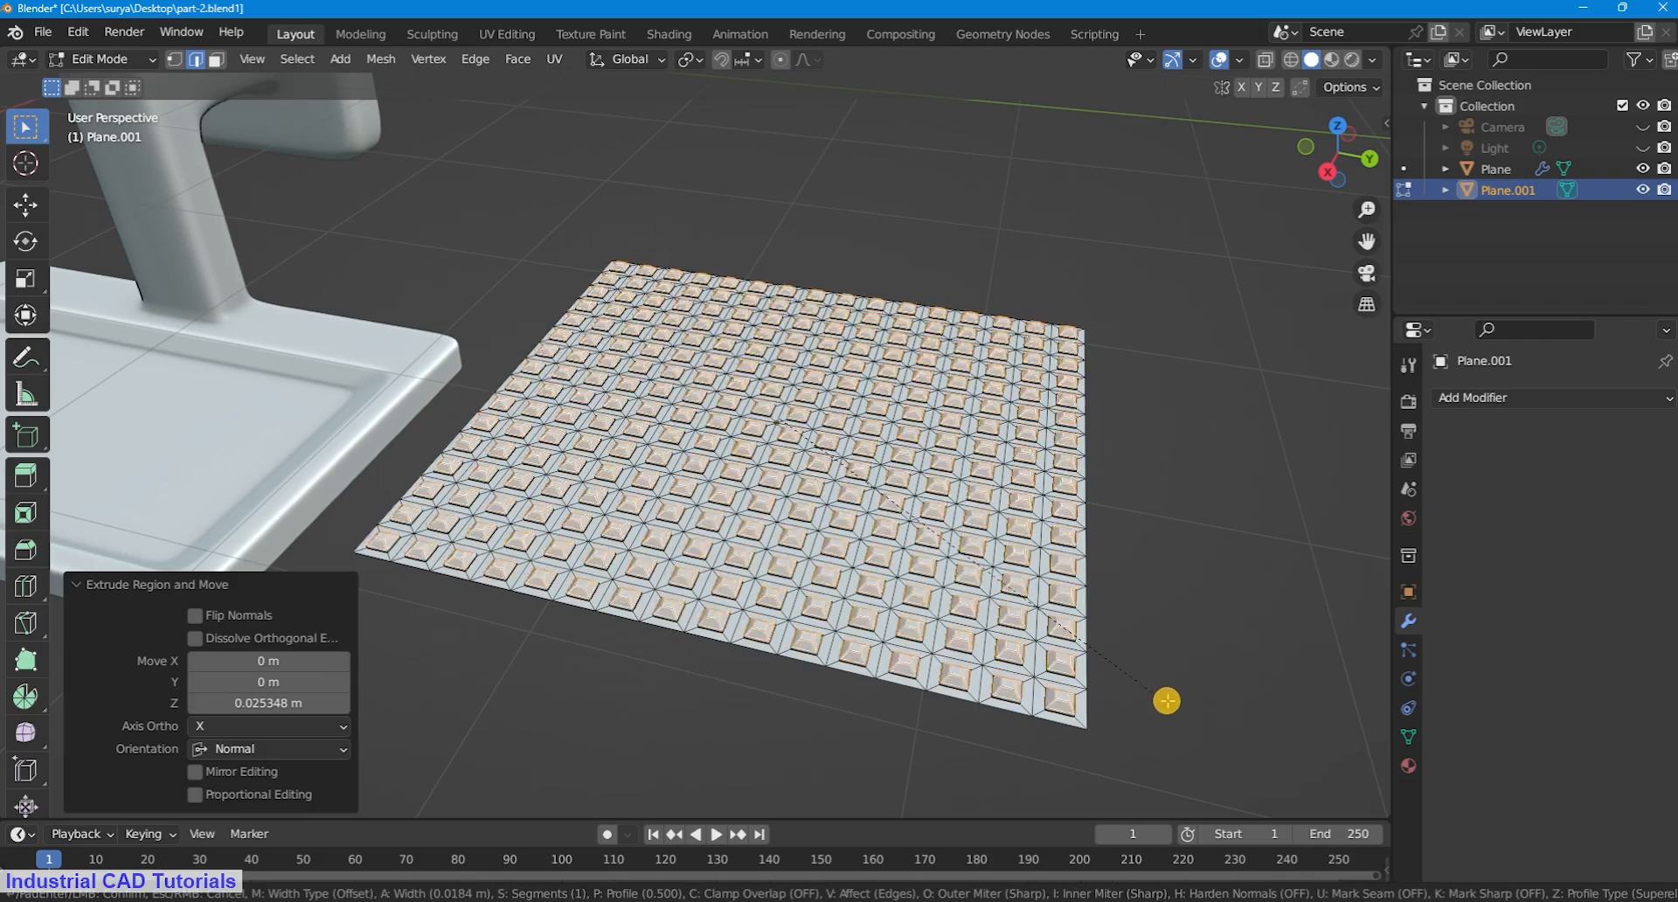
{"action": "left_click", "coordinate": [1044, 563]}
Step: Return to Object Mode, deselect the grid panel and examine its raised studs from several angles
{"action": "left_click", "coordinate": [101, 59]}
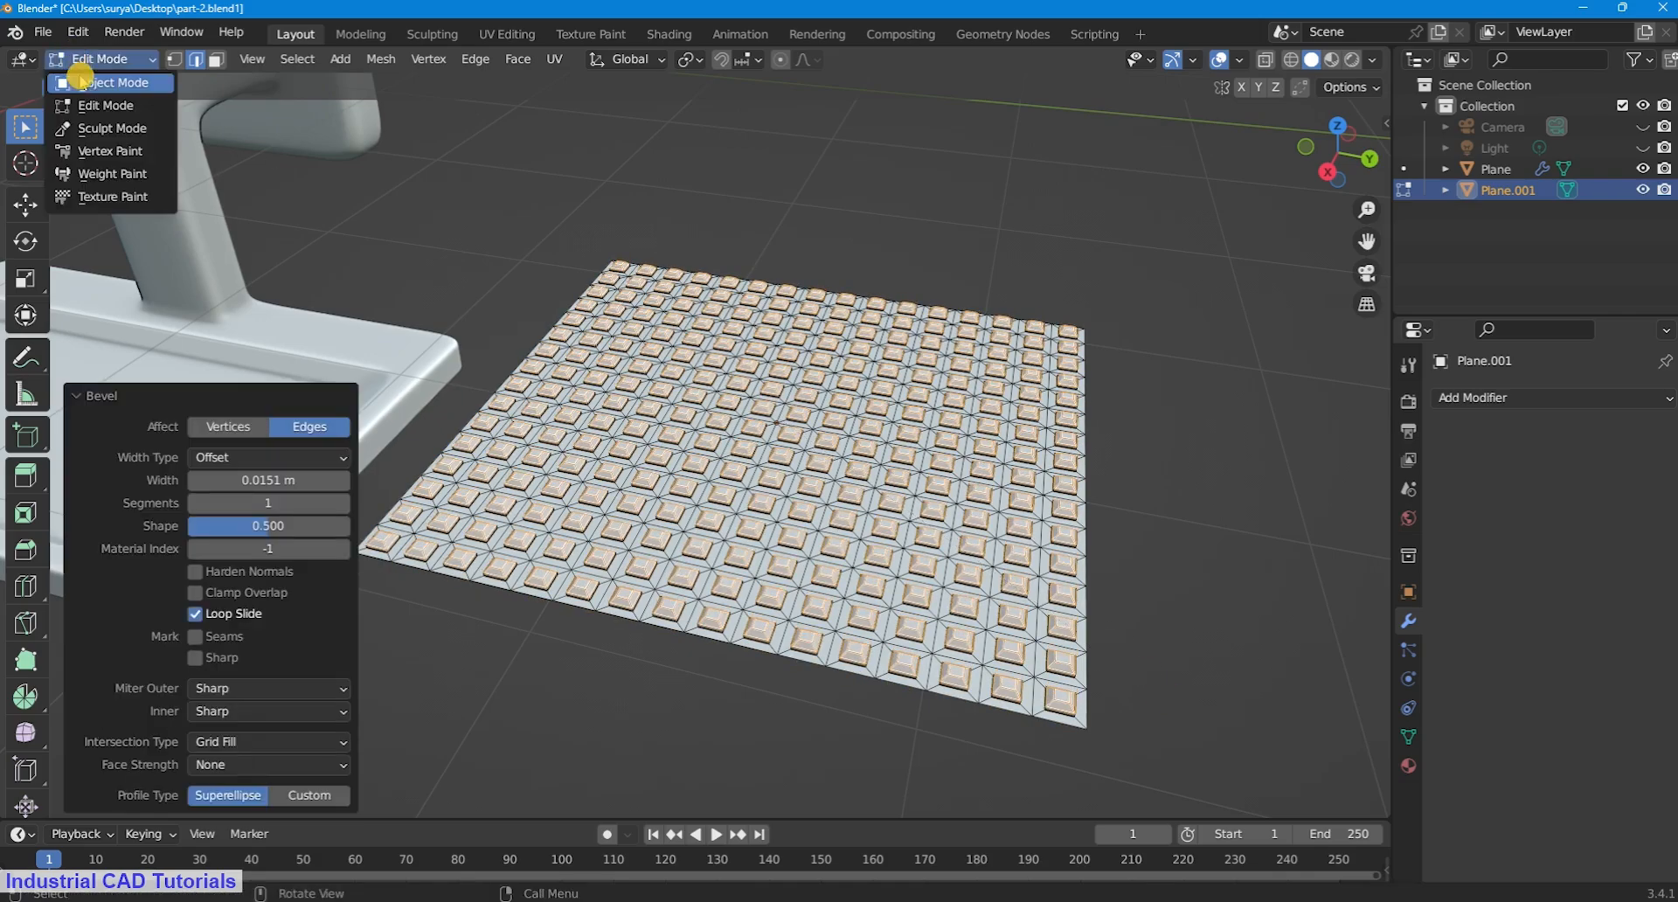
{"action": "left_click", "coordinate": [80, 80]}
{"action": "left_click", "coordinate": [1136, 429]}
{"action": "scroll", "coordinate": [778, 463], "scroll_direction": "down", "scroll_amount": 8}
{"action": "scroll", "coordinate": [778, 463], "scroll_direction": "up", "scroll_amount": 5}
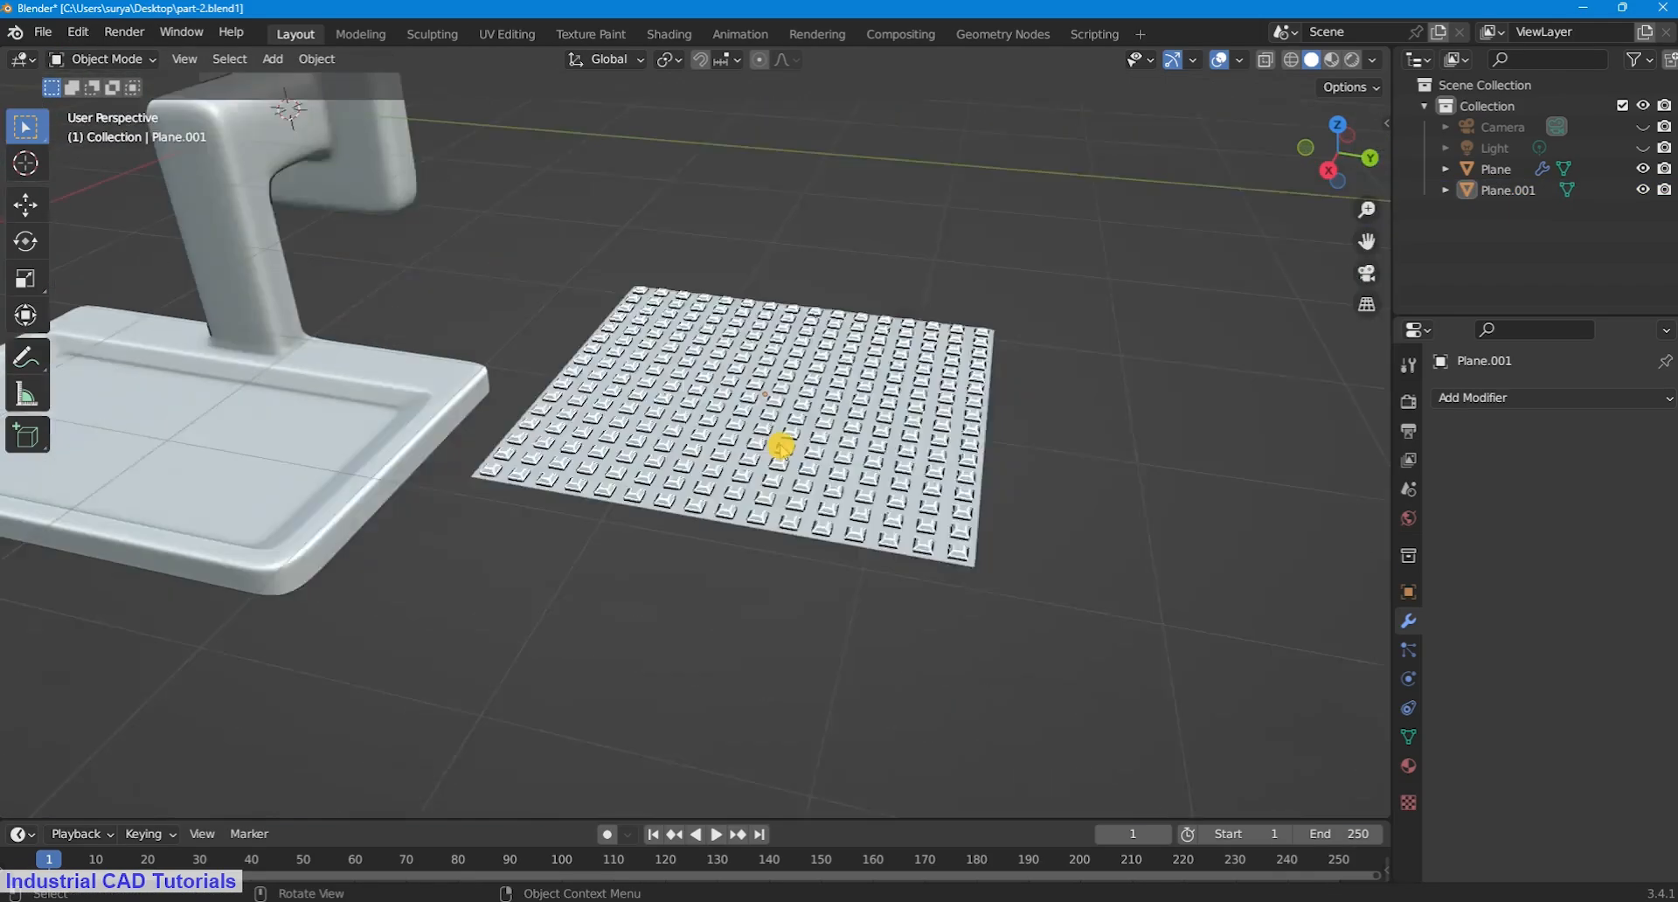
{"action": "middle_click_drag", "start_coordinate": [775, 449], "coordinate": [983, 453]}
{"action": "scroll", "coordinate": [983, 454], "scroll_direction": "down", "scroll_amount": 3}
{"action": "middle_click_drag", "start_coordinate": [865, 475], "coordinate": [812, 491]}
{"action": "scroll", "coordinate": [797, 497], "scroll_direction": "up", "scroll_amount": 4}
Step: Undo the return to Object Mode, the bevel, the extrusion and the individual inset on the grid panel
{"action": "key", "text": "ctrl+z"}
{"action": "key", "text": "ctrl+z"}
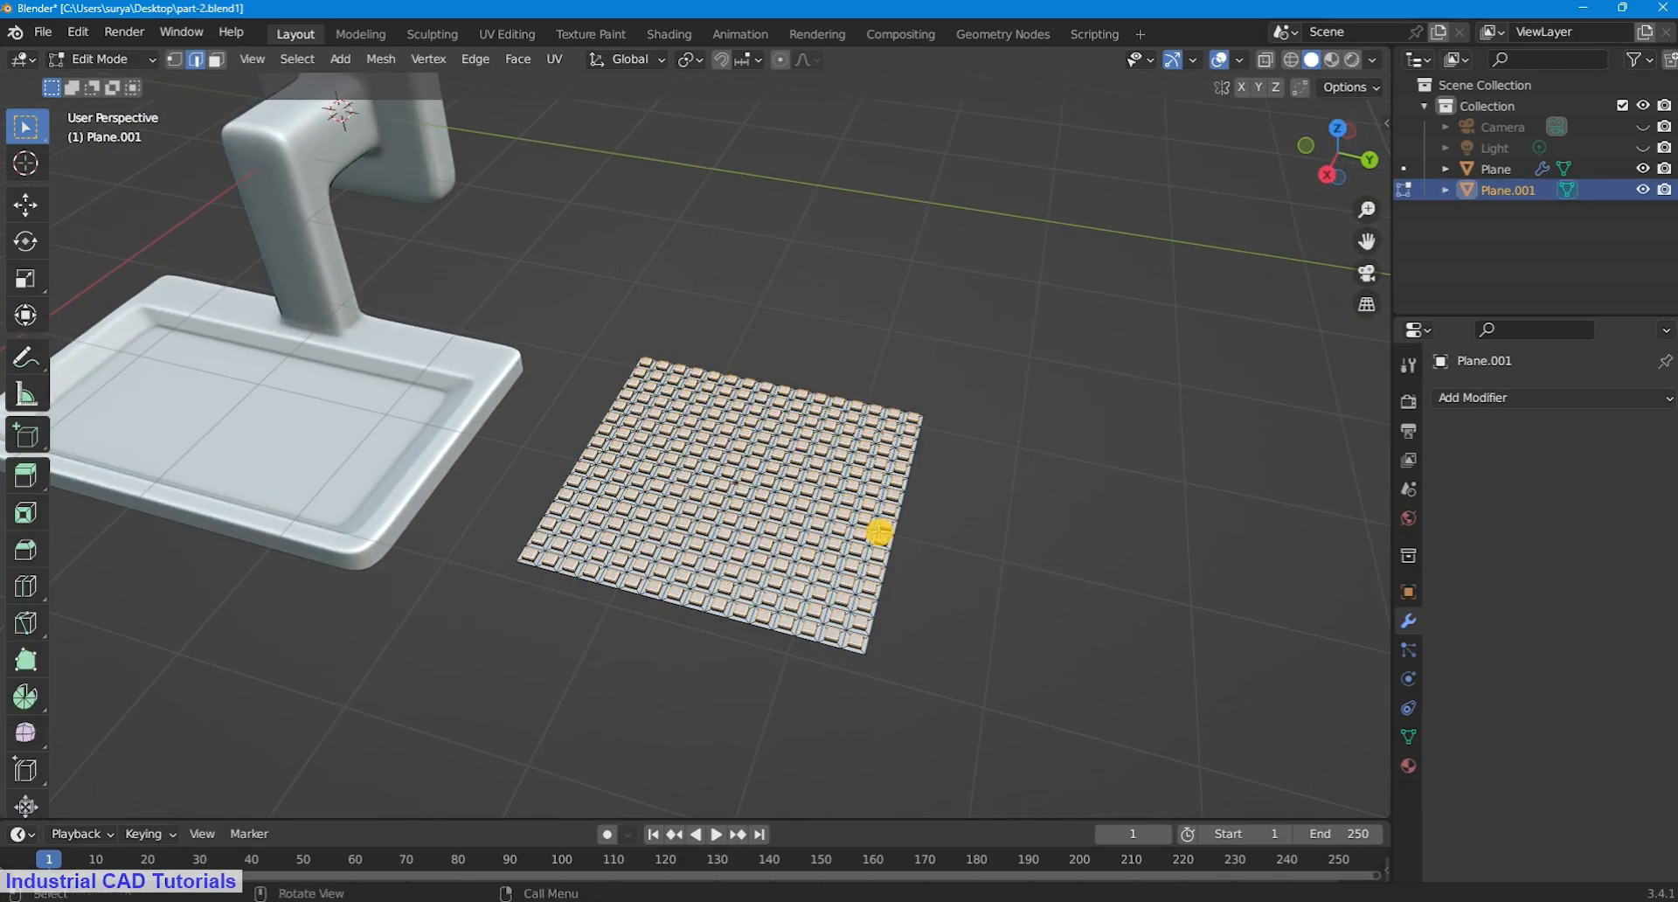
{"action": "scroll", "coordinate": [890, 554], "scroll_direction": "up", "scroll_amount": 3}
{"action": "middle_click_drag", "start_coordinate": [892, 558], "coordinate": [890, 532]}
{"action": "key", "text": "ctrl+z"}
Step: Inset the grid faces individually by 0.007795 m with Edge Rail enabled, and extrude them 0.037198 m upward
{"action": "key", "text": "i"}
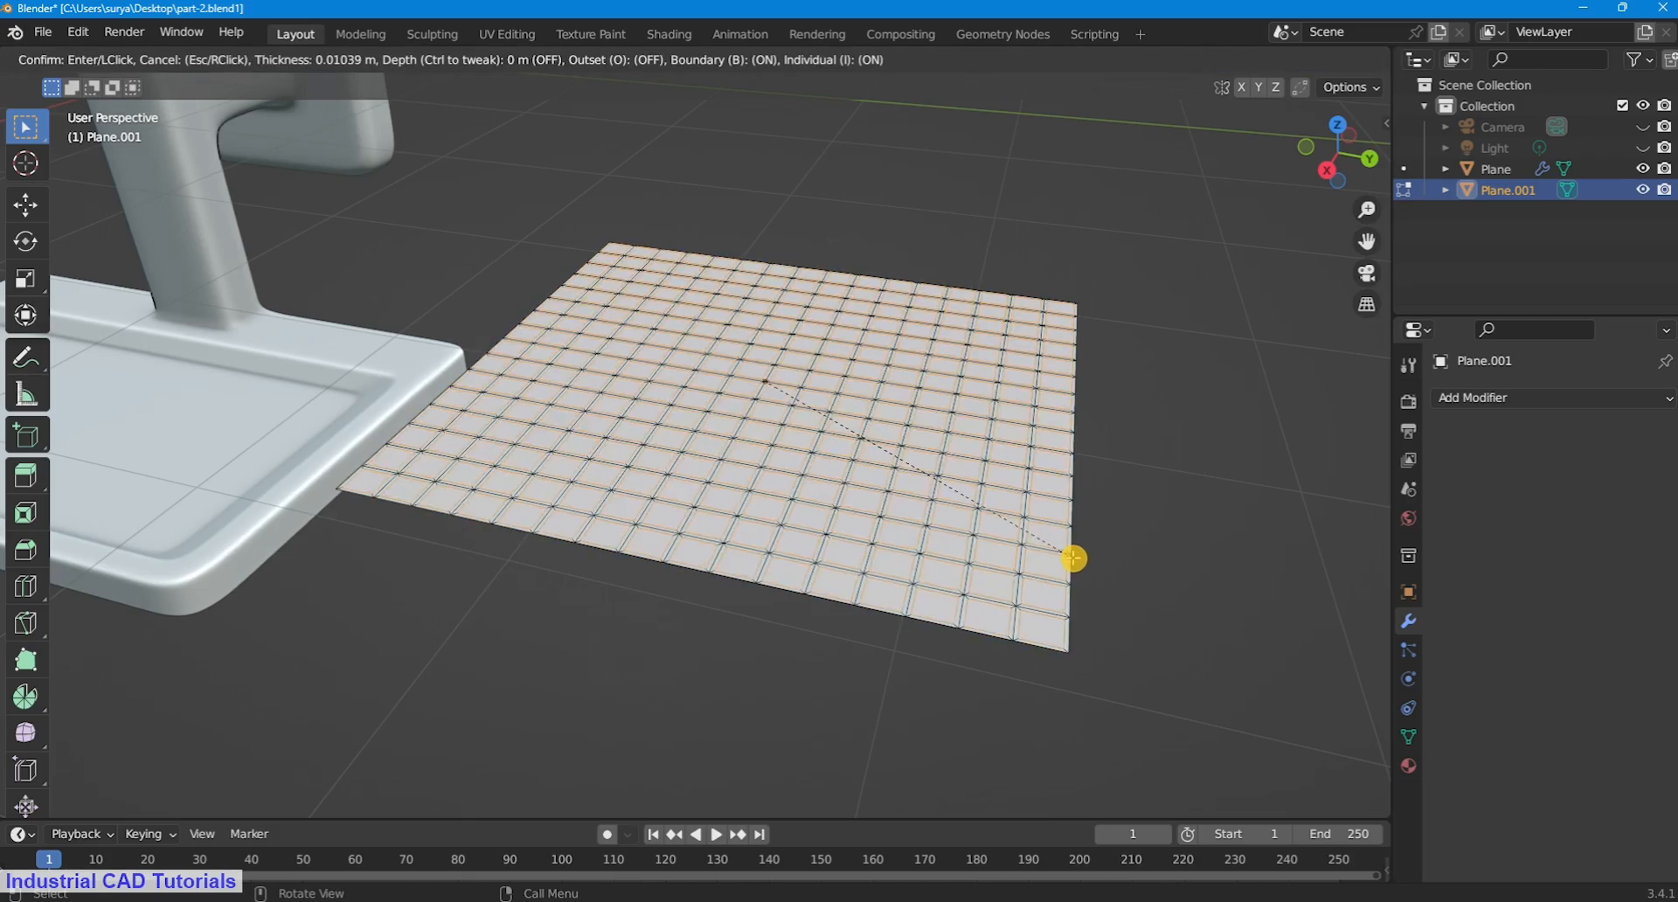
{"action": "left_click", "coordinate": [1075, 557]}
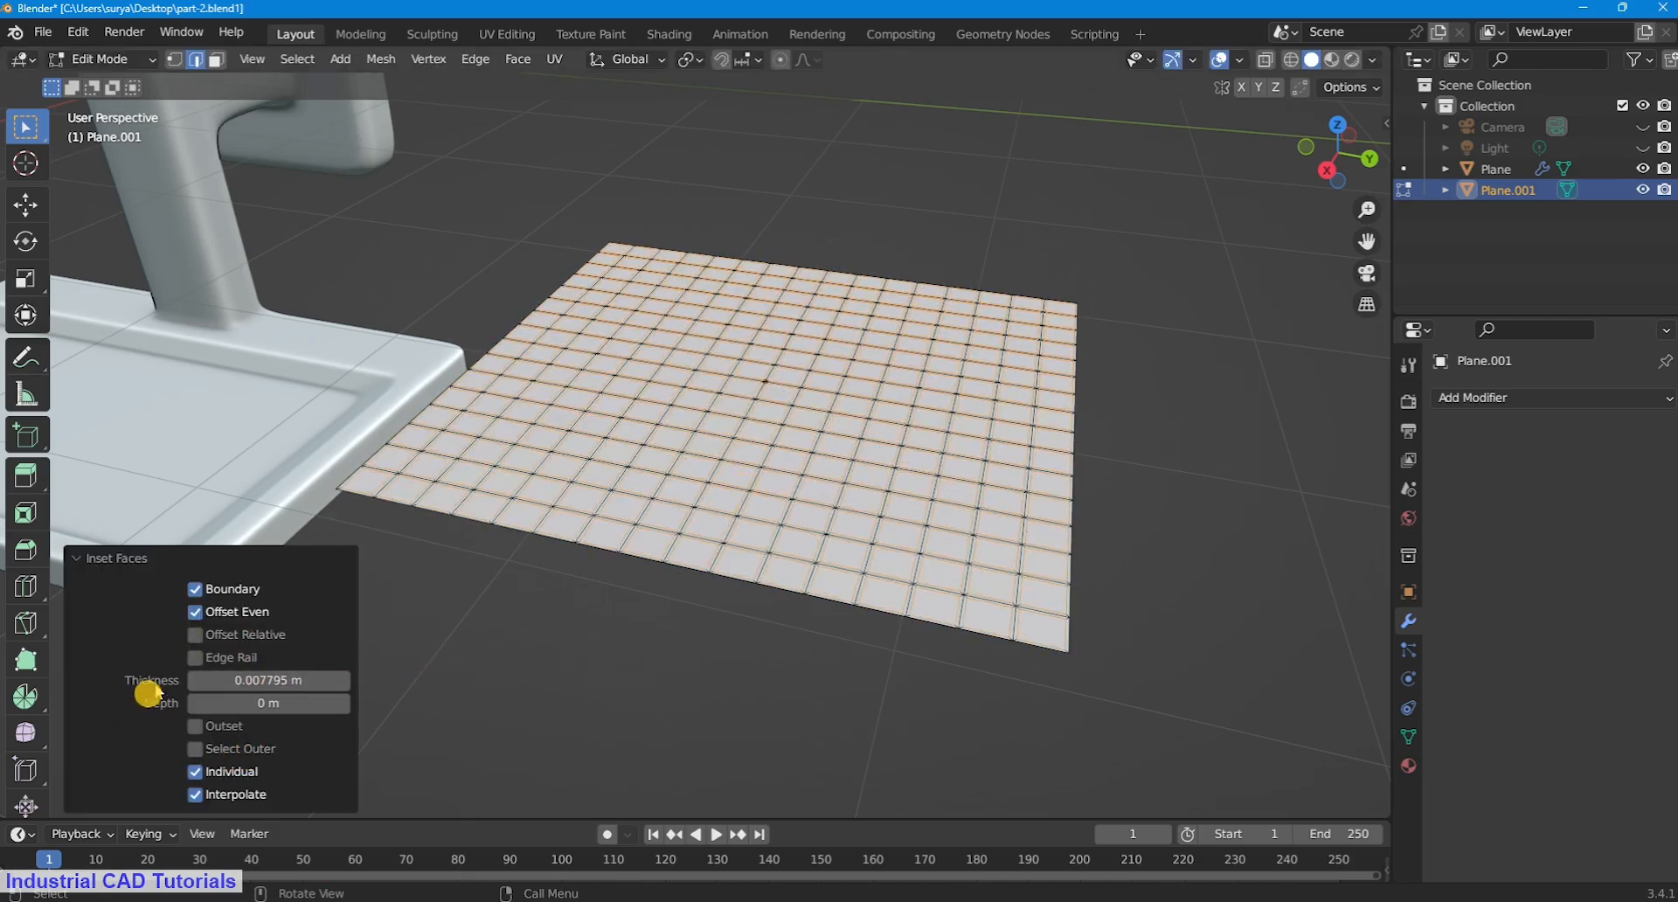
{"action": "key", "text": "alt+e"}
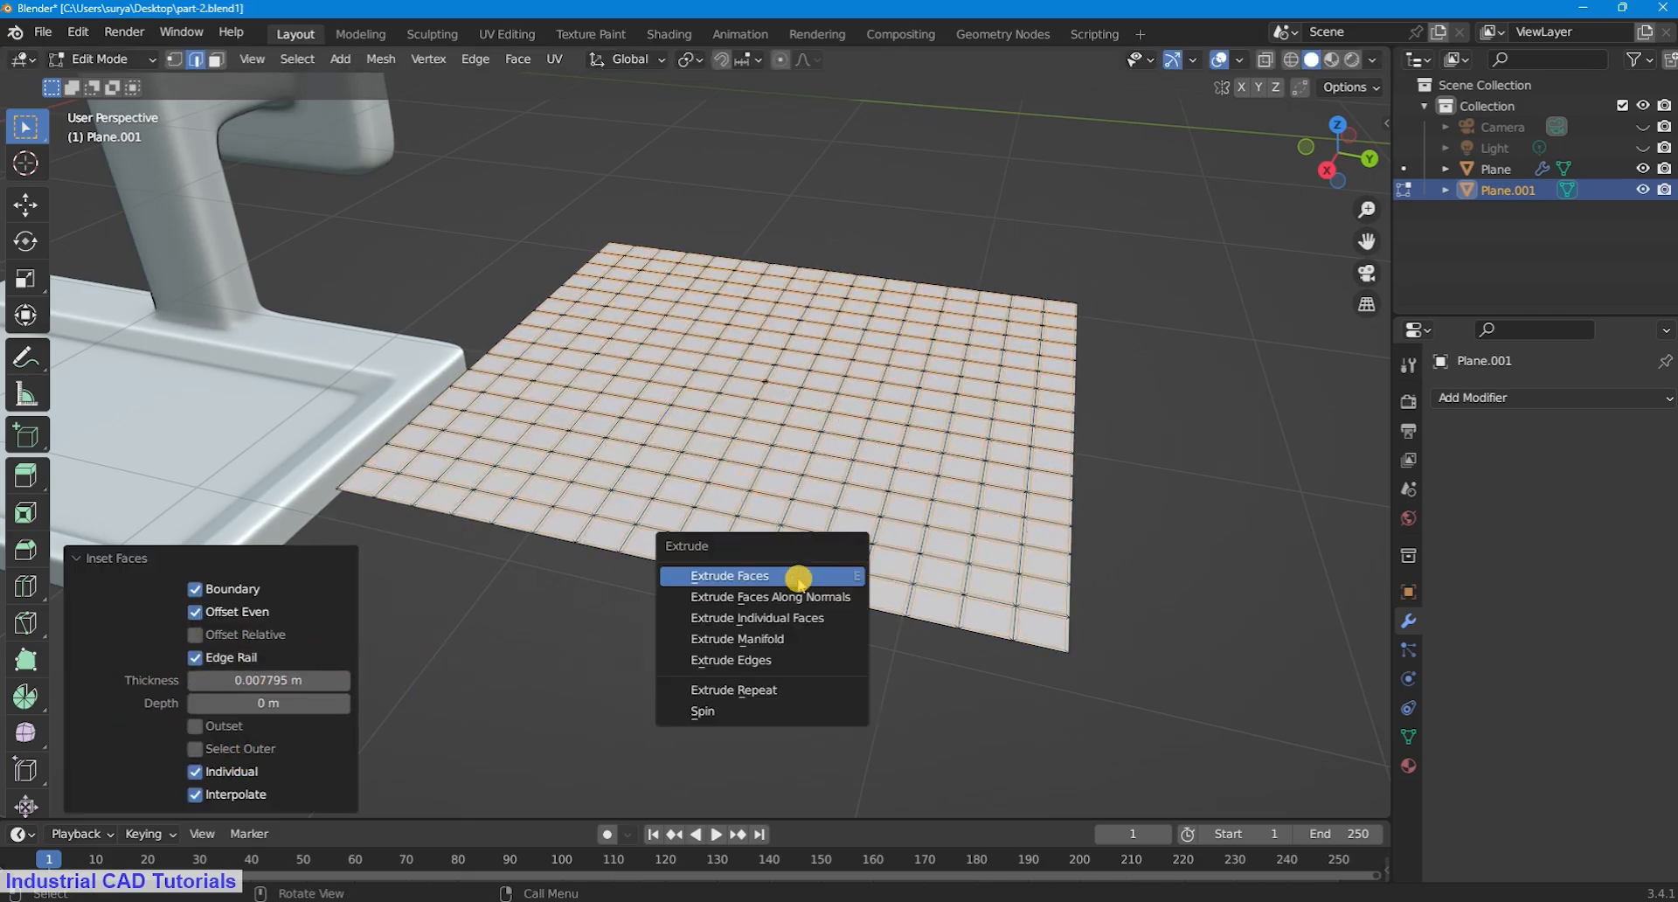
{"action": "left_click", "coordinate": [798, 581]}
{"action": "left_click", "coordinate": [798, 573]}
Step: Bevel the edges of the raised tiles with a width of 0.0178 m
{"action": "key", "text": "ctrl+b"}
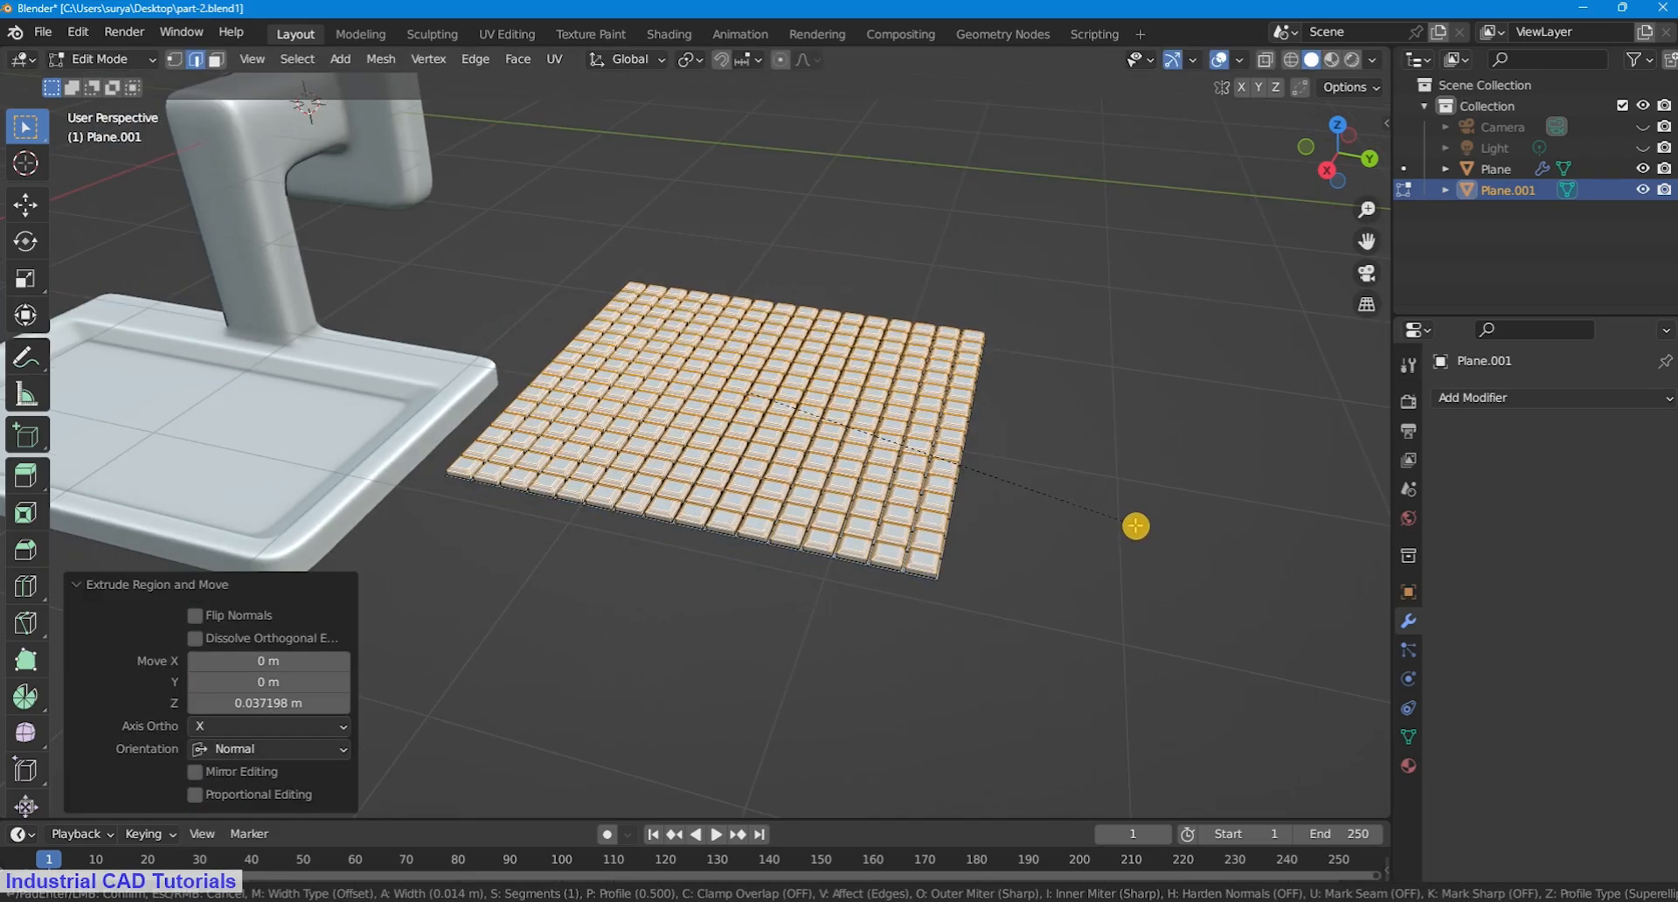
{"action": "left_click", "coordinate": [1136, 526]}
{"action": "scroll", "coordinate": [1019, 411], "scroll_direction": "up", "scroll_amount": 3}
{"action": "mouse_move", "coordinate": [1019, 412]}
{"action": "middle_mouse_down"}
{"action": "mouse_move", "coordinate": [1024, 449]}
{"action": "mouse_move", "coordinate": [1022, 430]}
{"action": "middle_mouse_up"}
{"action": "scroll", "coordinate": [1022, 430], "scroll_direction": "down", "scroll_amount": 2}
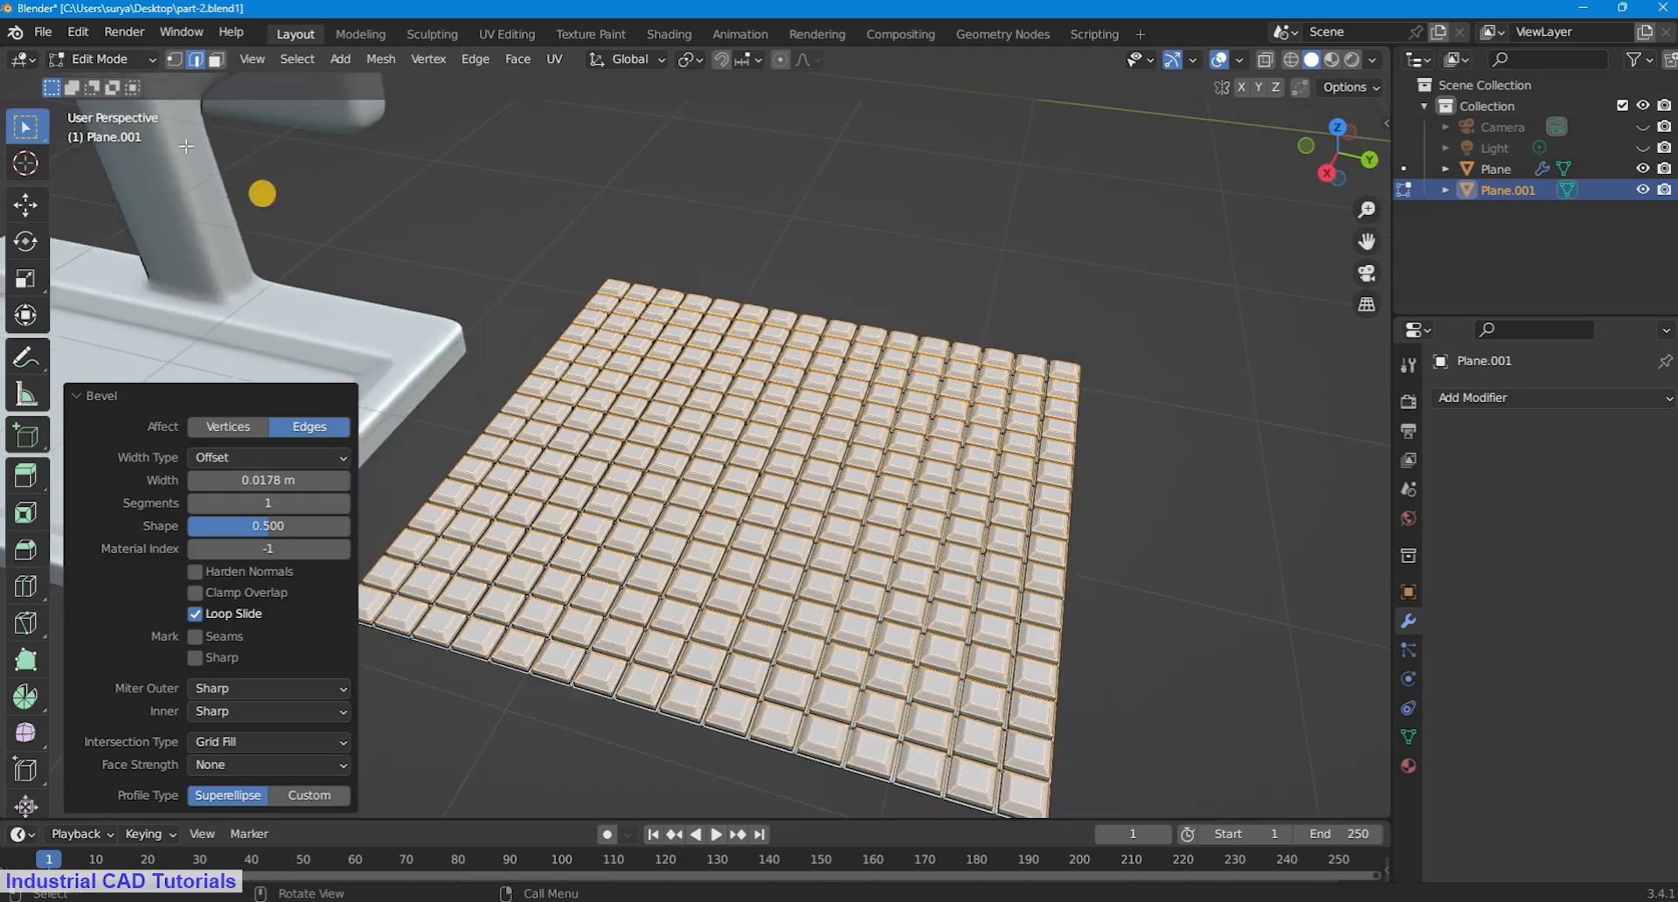
Step: Return to Object Mode, deselect the tiled panel and save the file
{"action": "left_click", "coordinate": [123, 61]}
{"action": "left_click", "coordinate": [127, 83]}
{"action": "left_click", "coordinate": [760, 249]}
{"action": "scroll", "coordinate": [900, 573], "scroll_direction": "up", "scroll_amount": 3}
{"action": "middle_click_drag", "start_coordinate": [900, 573], "coordinate": [799, 406]}
{"action": "scroll", "coordinate": [862, 587], "scroll_direction": "down", "scroll_amount": 4}
{"action": "scroll", "coordinate": [861, 583], "scroll_direction": "down", "scroll_amount": 5}
{"action": "key", "text": "ctrl+s"}
Step: Add another plane and move it along the Y axis until it is level with the tiled panel
{"action": "scroll", "coordinate": [827, 470], "scroll_direction": "down", "scroll_amount": 2}
{"action": "scroll", "coordinate": [827, 471], "scroll_direction": "up", "scroll_amount": 4}
{"action": "scroll", "coordinate": [813, 393], "scroll_direction": "up", "scroll_amount": 3}
{"action": "scroll", "coordinate": [813, 394], "scroll_direction": "down", "scroll_amount": 3}
{"action": "scroll", "coordinate": [743, 521], "scroll_direction": "up", "scroll_amount": 4}
{"action": "scroll", "coordinate": [743, 520], "scroll_direction": "down", "scroll_amount": 3}
{"action": "middle_click_drag", "start_coordinate": [746, 521], "coordinate": [914, 490]}
{"action": "key", "text": "shift+a"}
{"action": "left_click", "coordinate": [909, 457]}
{"action": "key", "text": "g"}
{"action": "key", "text": "y"}
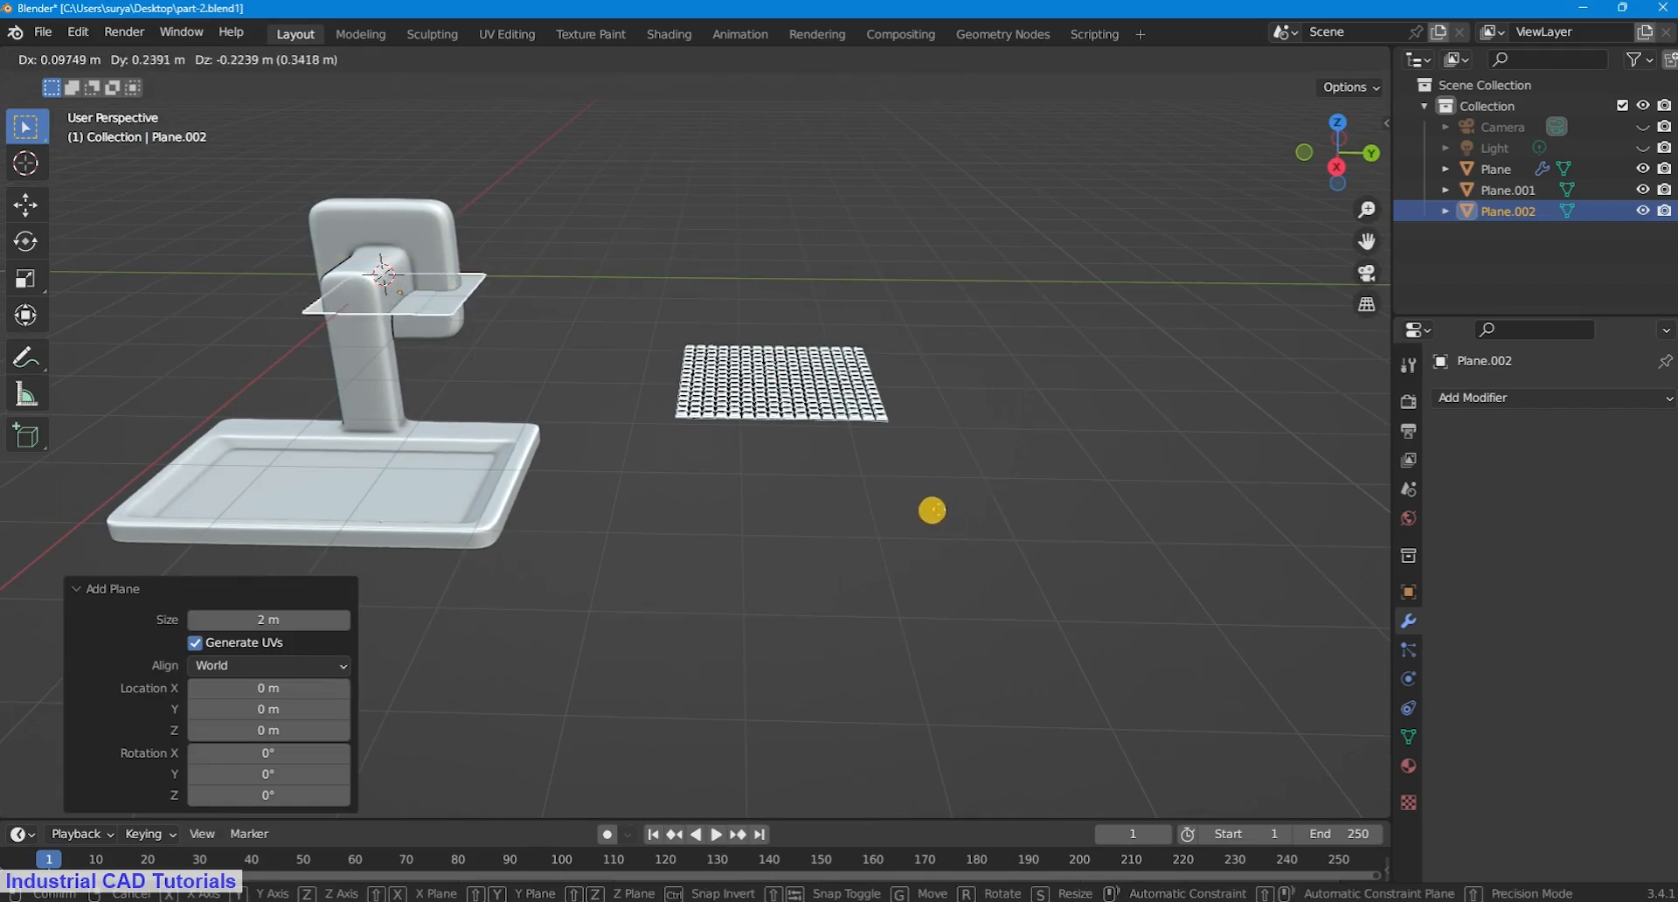
{"action": "left_click", "coordinate": [1302, 611]}
{"action": "left_click", "coordinate": [1011, 415]}
Step: In the top view, move the plain plane 3.8786 m along X over the tiled panel
{"action": "key", "text": "KP_7"}
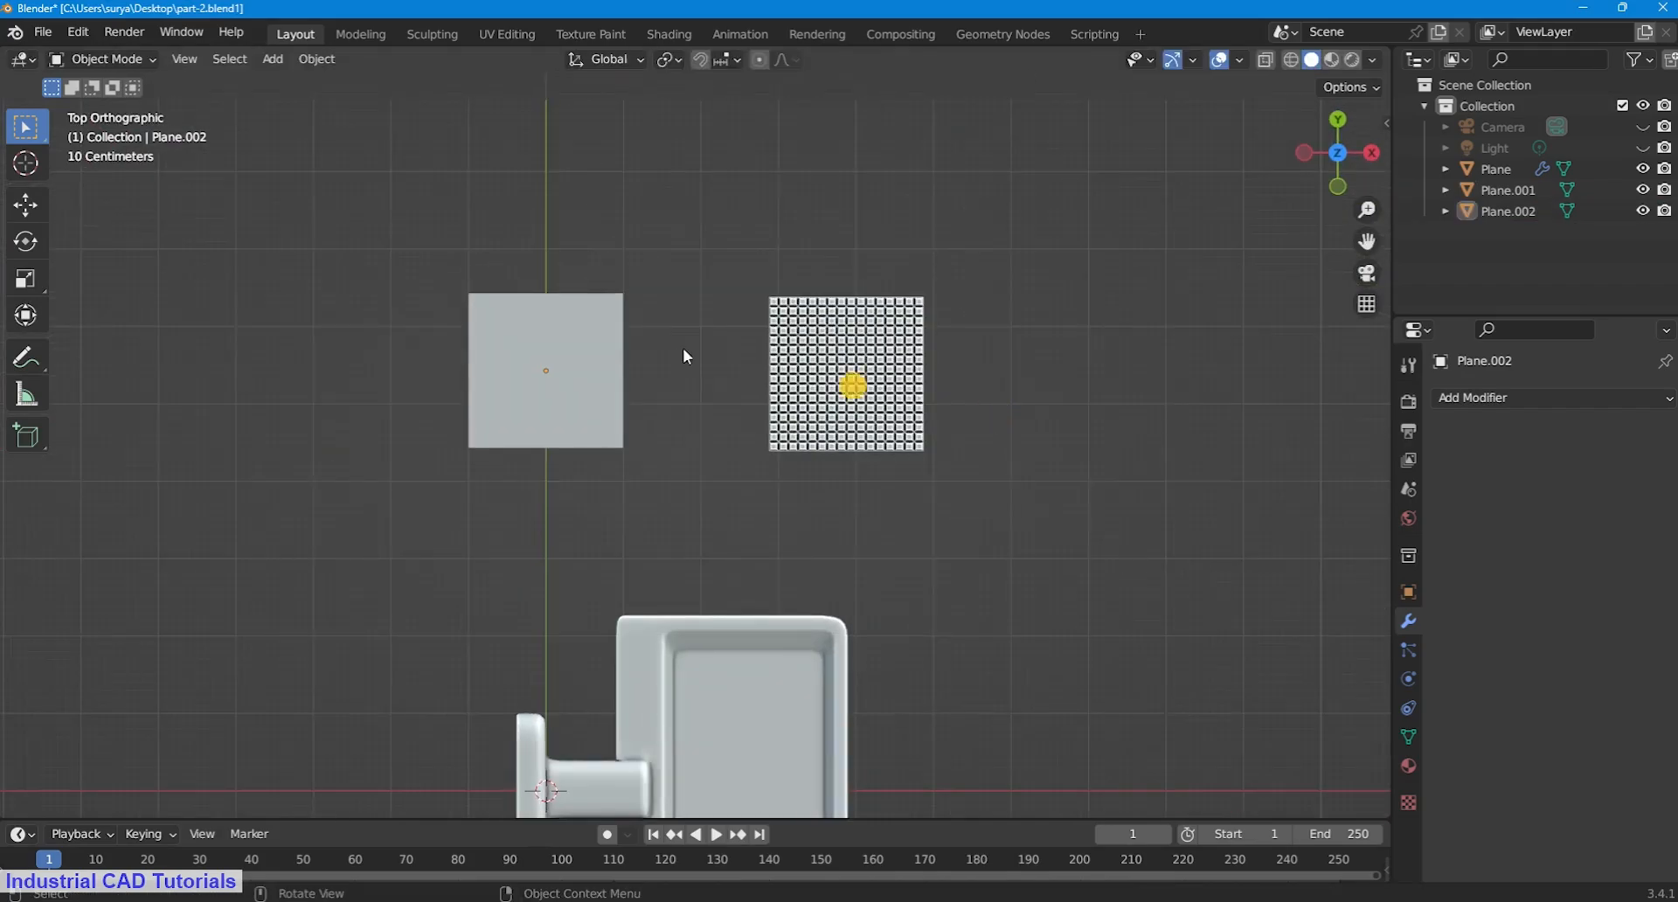
{"action": "left_click", "coordinate": [553, 350]}
{"action": "key", "text": "g"}
{"action": "key", "text": "x"}
{"action": "left_click", "coordinate": [853, 354]}
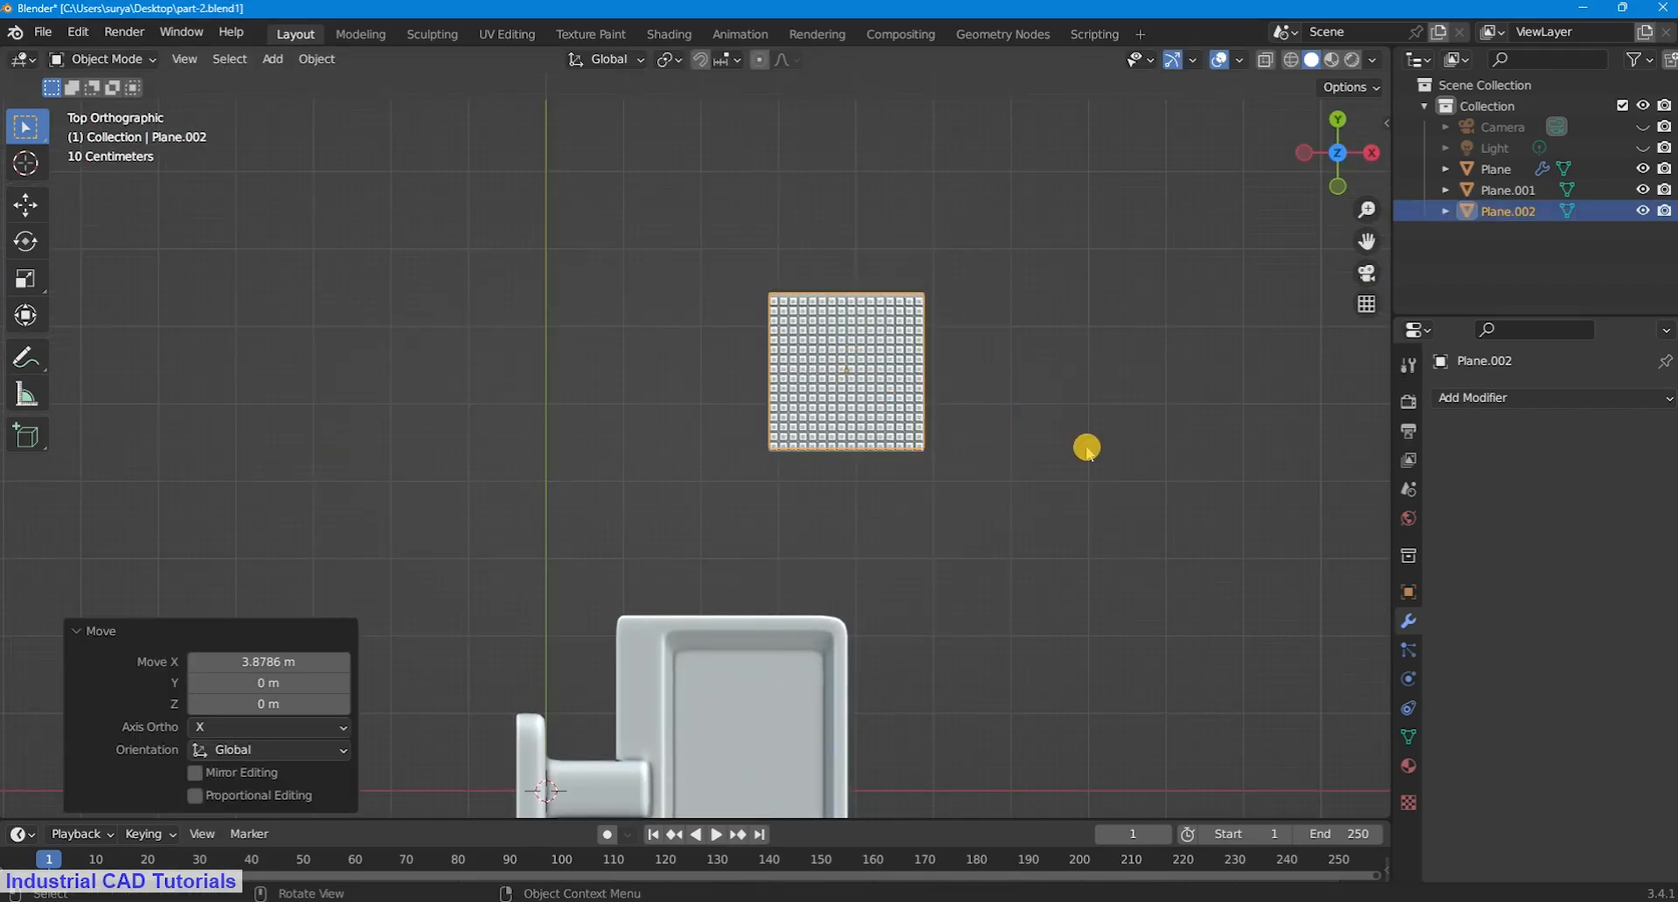
Step: Scale the plain plane to 0.743 and adjust its position along the Y axis within the tiled panel
{"action": "key", "text": "s"}
{"action": "left_click", "coordinate": [1028, 422]}
{"action": "key", "text": "g"}
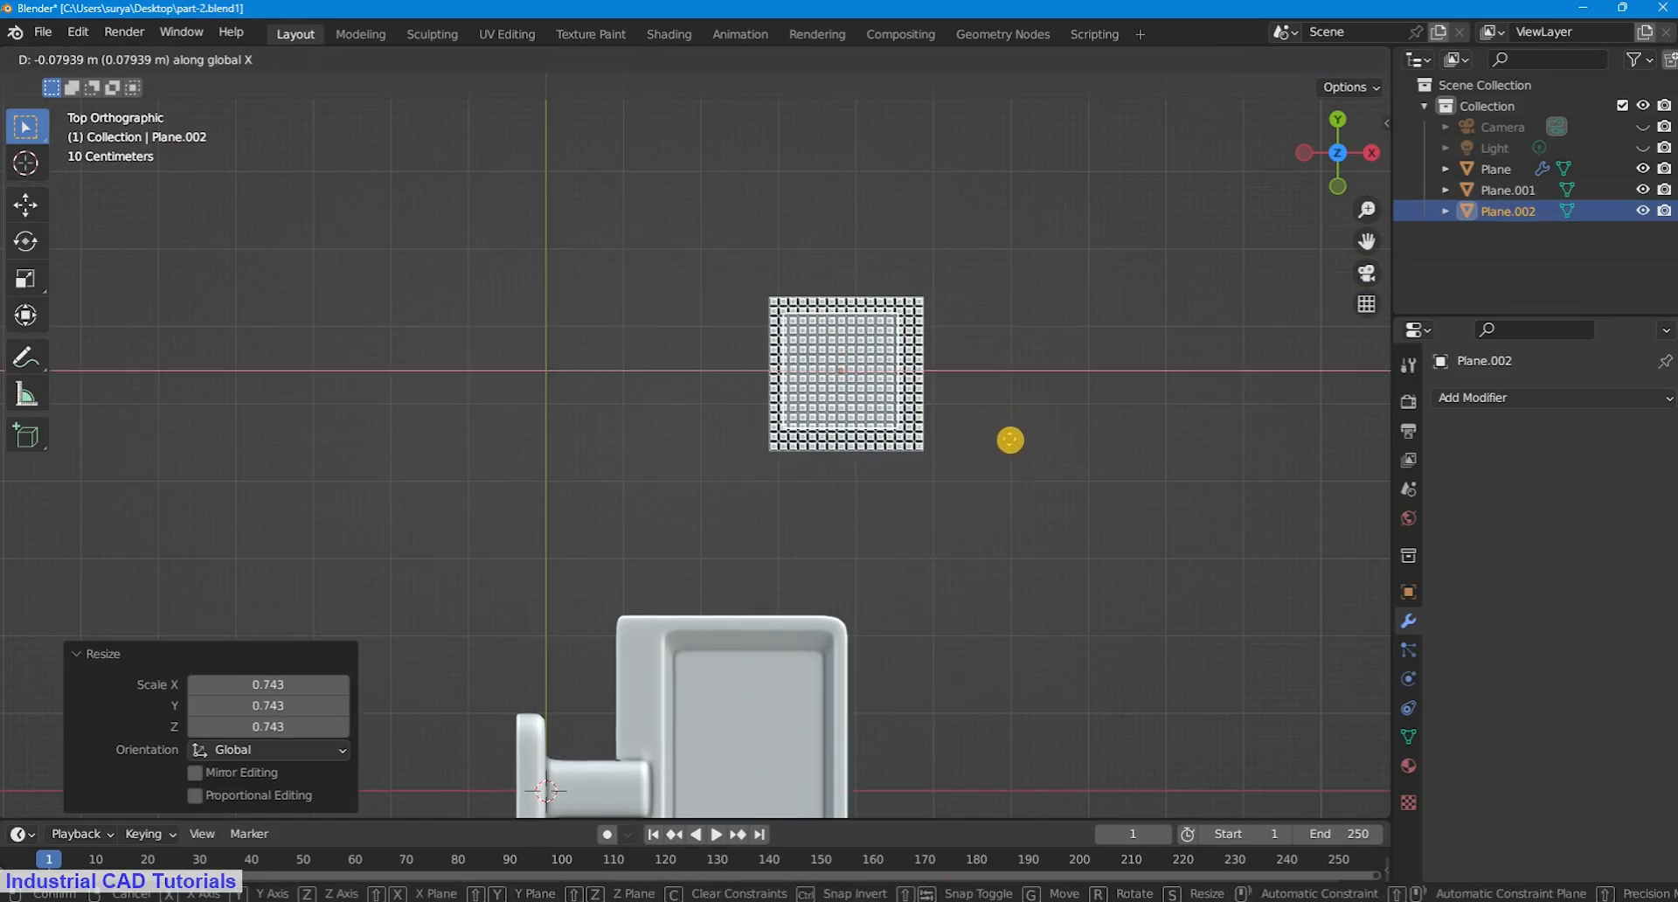
{"action": "key", "text": "y"}
{"action": "left_click", "coordinate": [1014, 436]}
Step: Undo the selection of the tiled panel and delete the plain plane lying within it
{"action": "middle_click_drag", "start_coordinate": [1045, 374], "coordinate": [793, 362]}
{"action": "left_click", "coordinate": [794, 311]}
{"action": "middle_click_drag", "start_coordinate": [781, 304], "coordinate": [838, 412]}
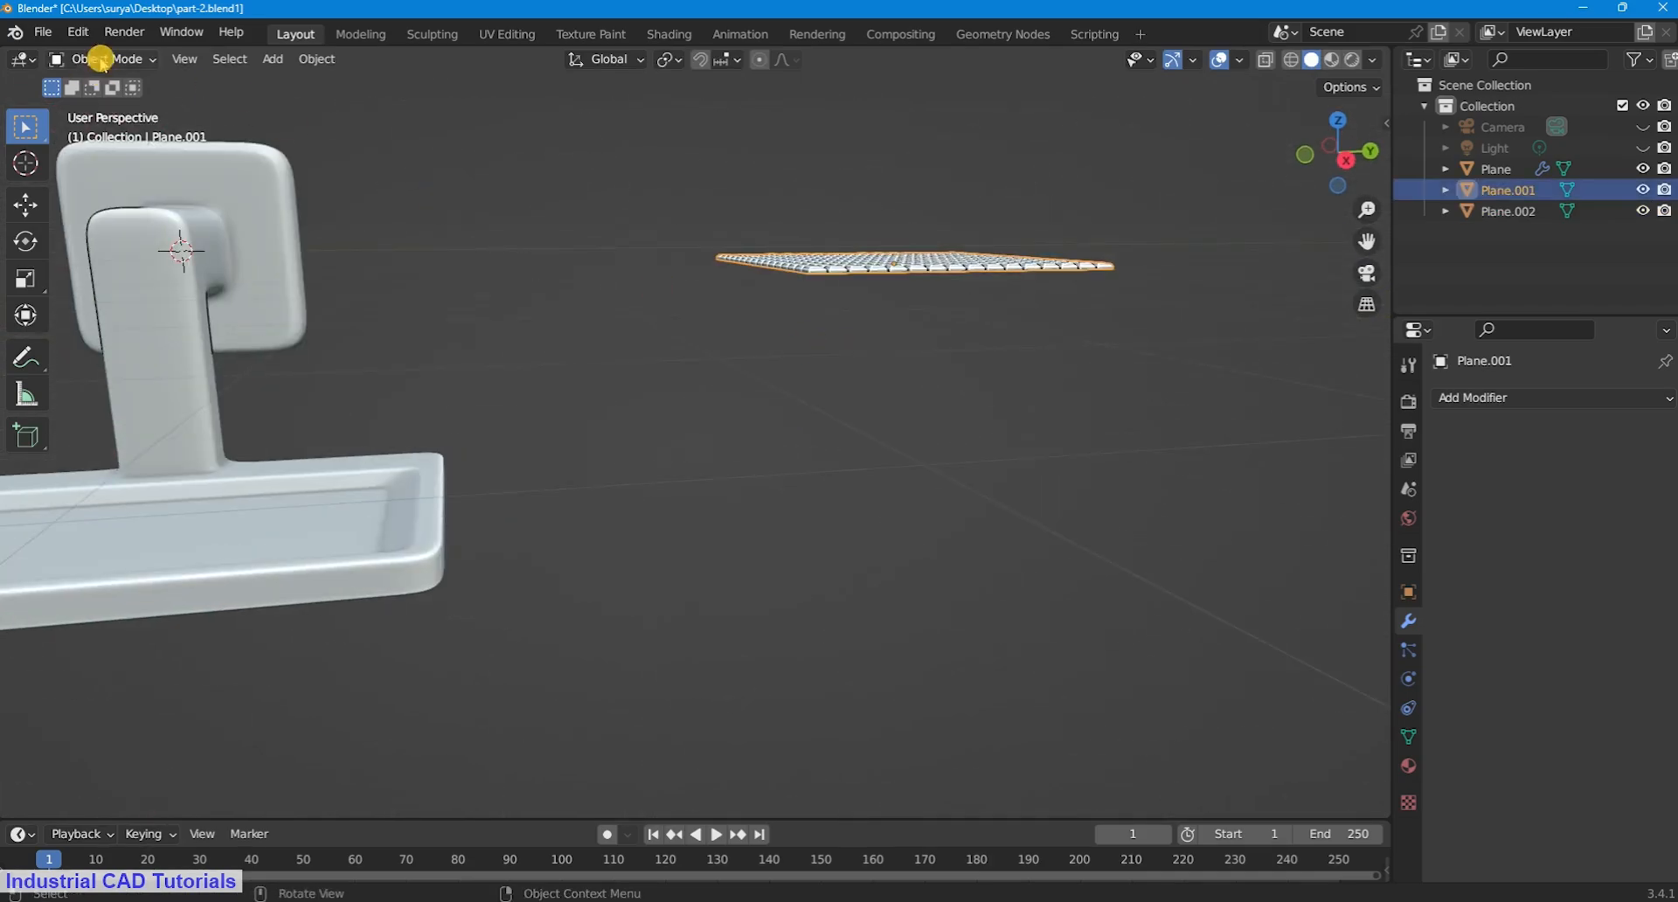
{"action": "left_click", "coordinate": [103, 58]}
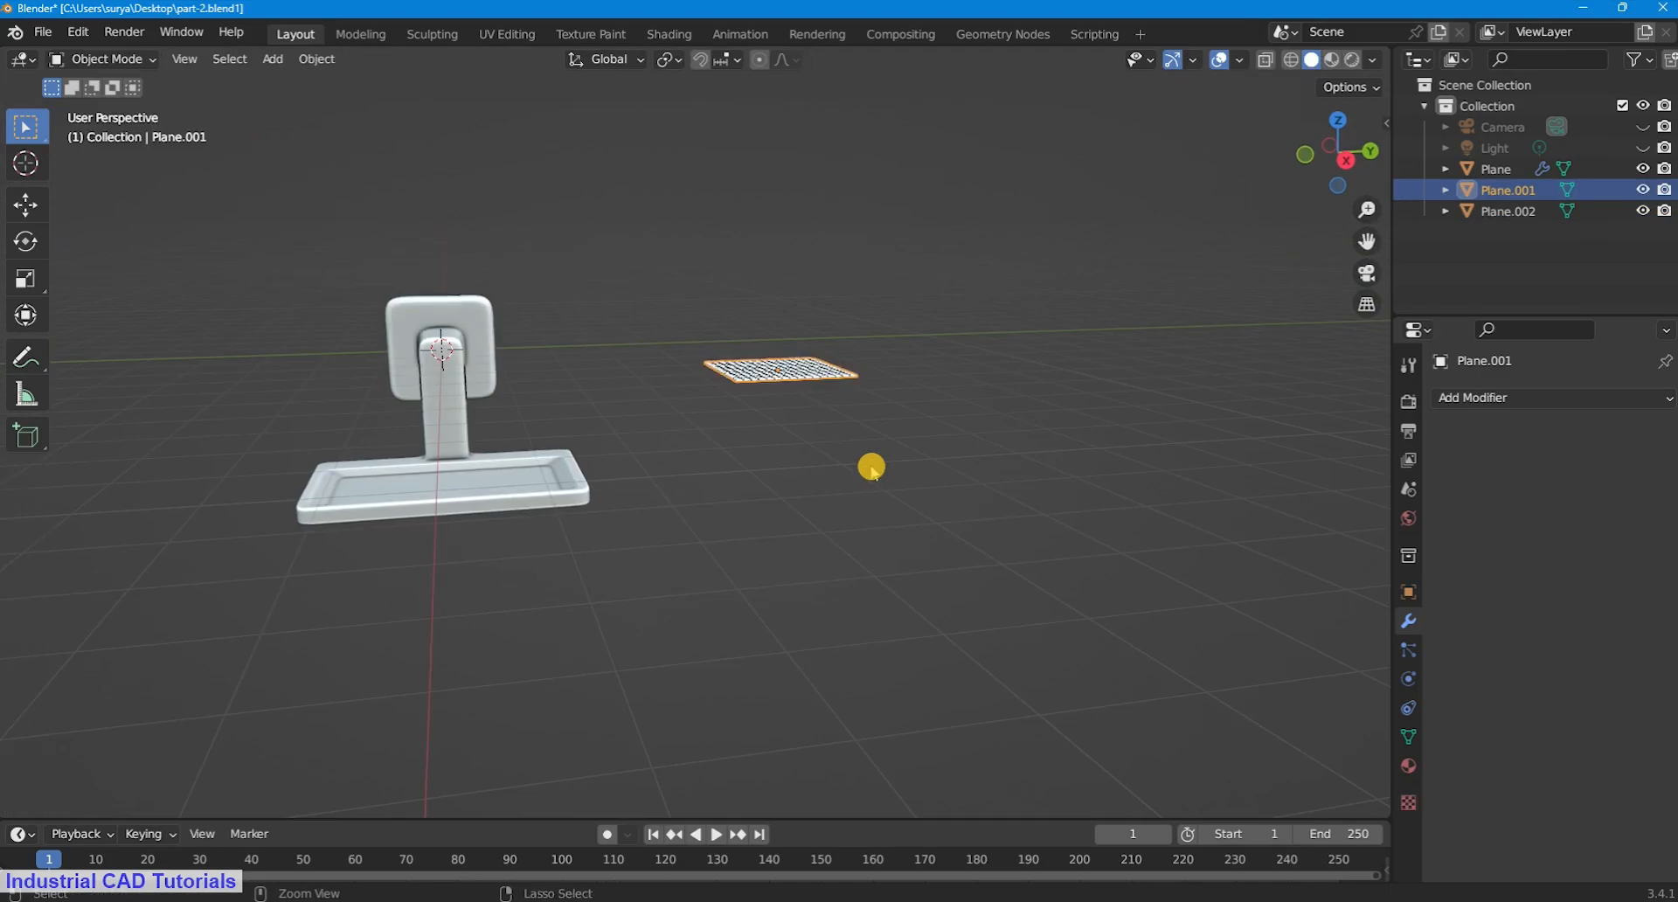
{"action": "key", "text": "ctrl+z"}
{"action": "key", "text": "ctrl+z"}
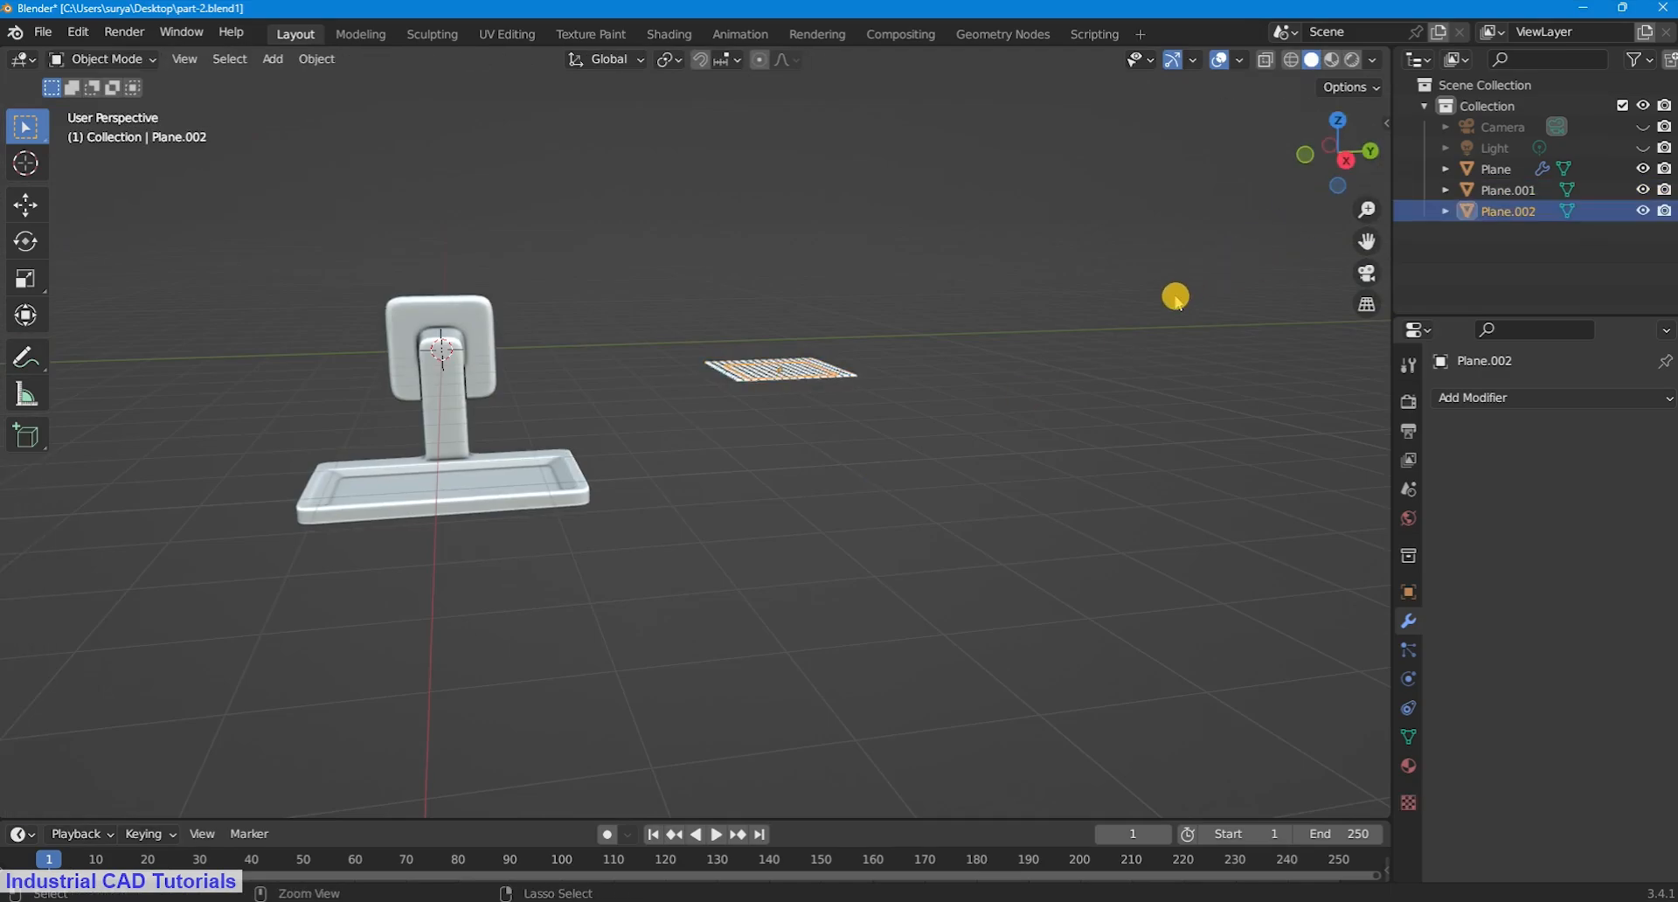
{"action": "middle_click_drag", "start_coordinate": [1337, 150], "coordinate": [1319, 166]}
{"action": "key", "text": "x"}
{"action": "left_click", "coordinate": [1141, 276]}
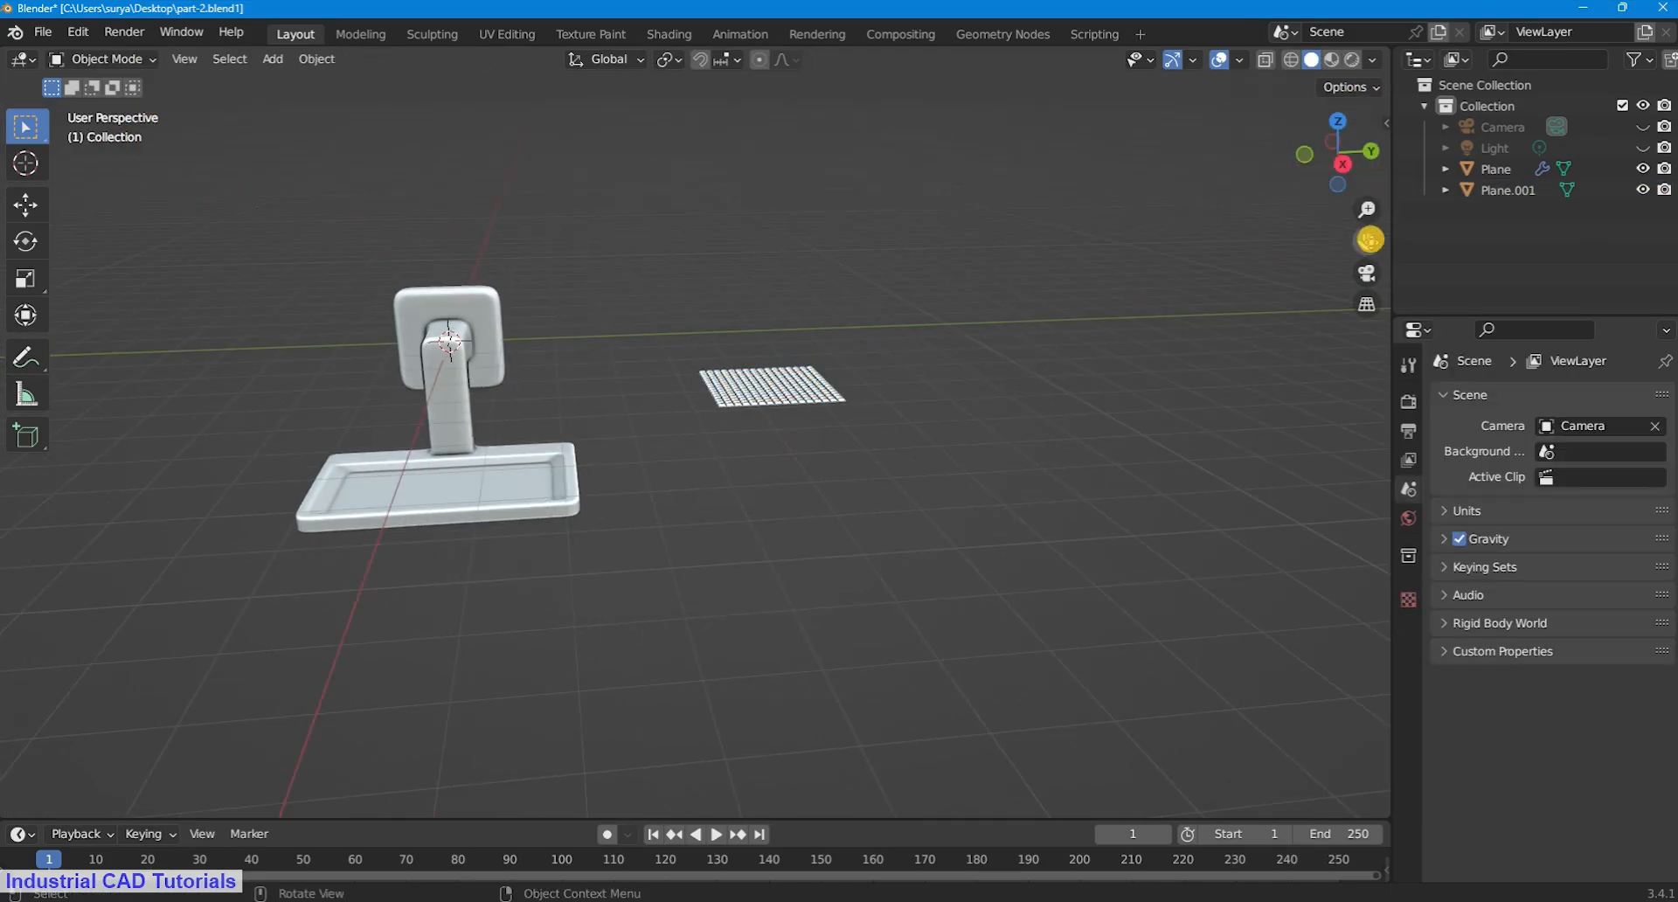
Step: Add a new plane and move it about 6.6 m along the Y axis
{"action": "left_click_drag", "start_coordinate": [1370, 239], "coordinate": [1366, 307]}
{"action": "key", "text": "shift+a"}
{"action": "mouse_move", "coordinate": [723, 402]}
{"action": "left_click", "coordinate": [820, 413]}
{"action": "key", "text": "g"}
{"action": "key", "text": "x"}
{"action": "key", "text": "y"}
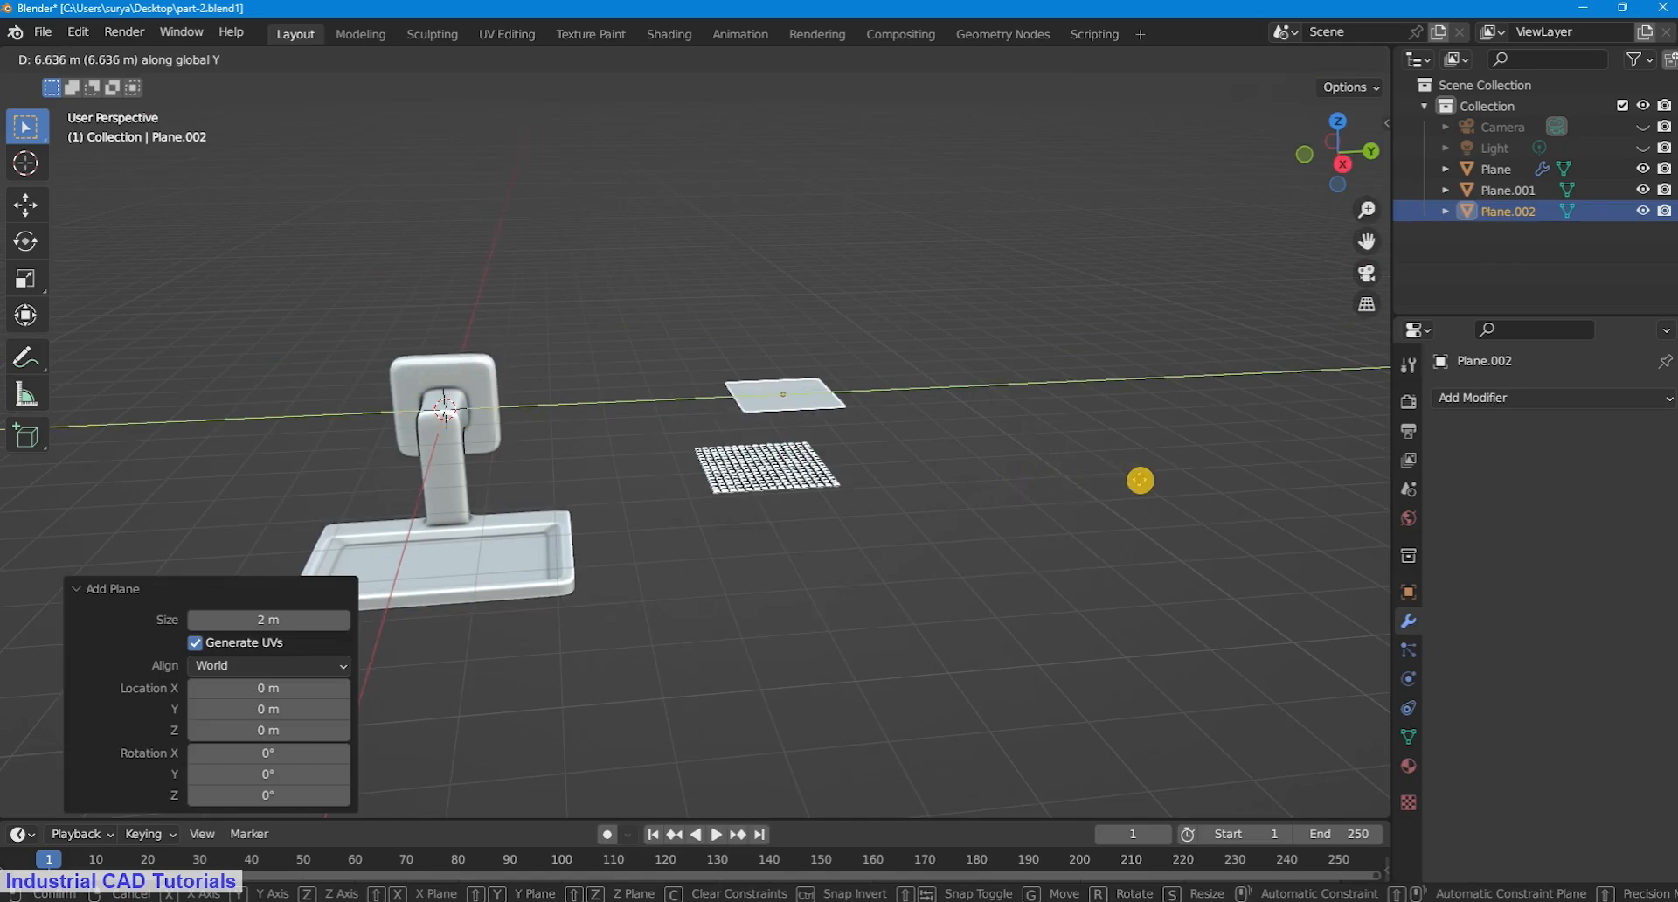
{"action": "left_click", "coordinate": [1141, 480]}
{"action": "left_click", "coordinate": [1043, 425]}
Step: In the top view, move the plane 3.9031 m in X and -0.6369 m in Y over the tiled panel, and scale it to about 0.84
{"action": "key", "text": "KP_7"}
{"action": "left_click", "coordinate": [633, 361]}
{"action": "key", "text": "g"}
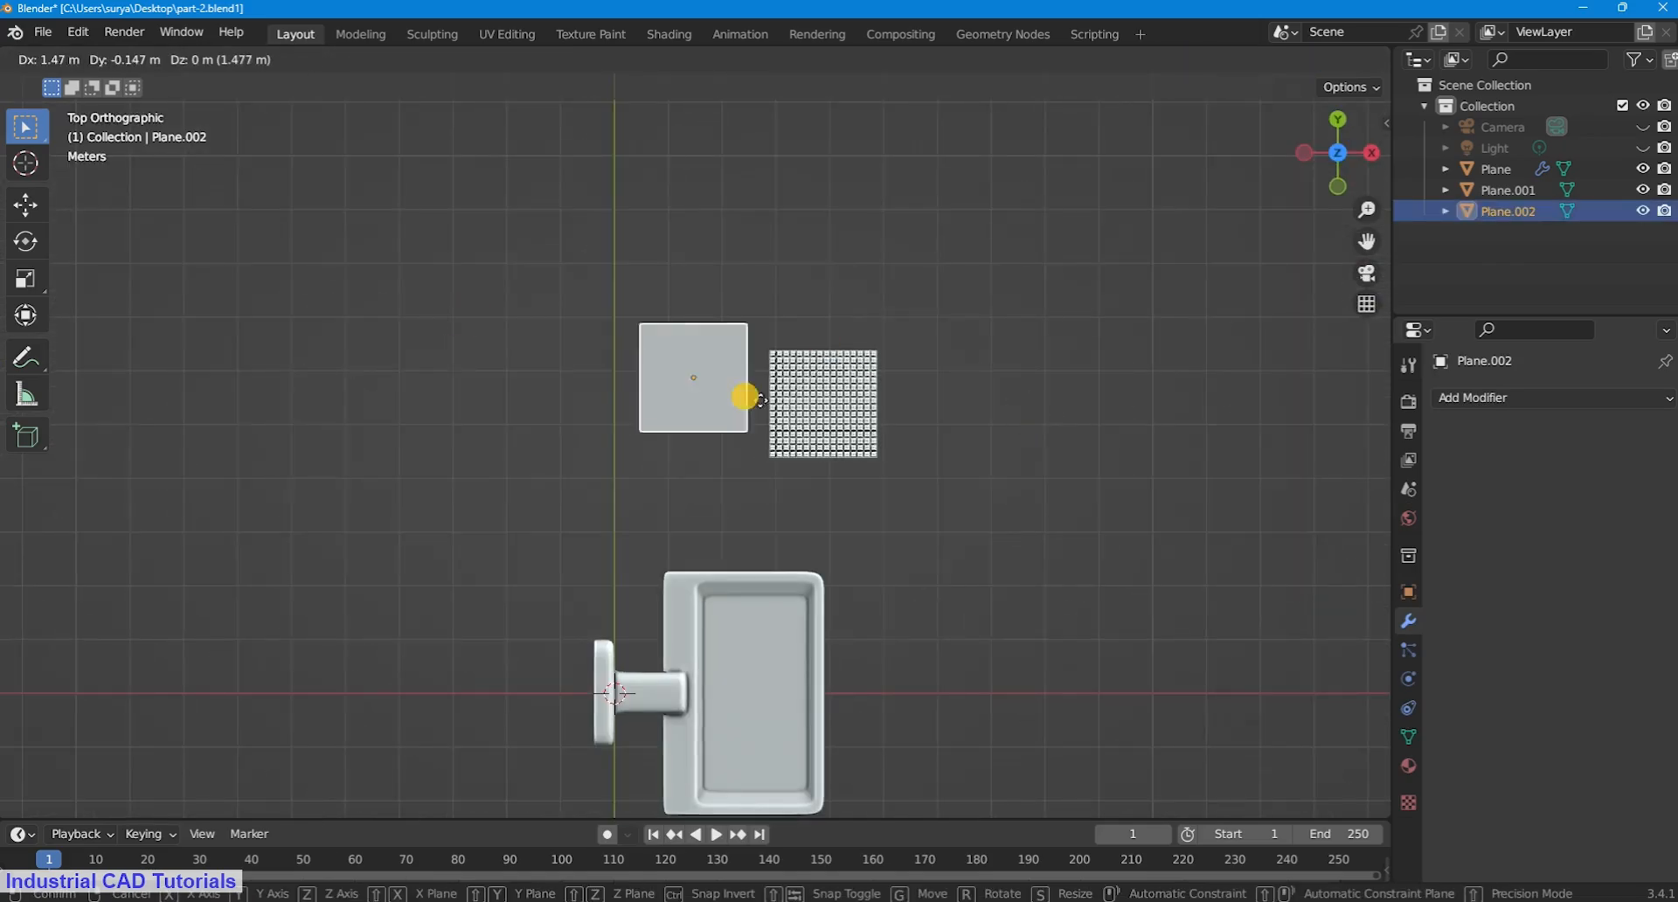
{"action": "left_click", "coordinate": [870, 437]}
{"action": "key", "text": "s"}
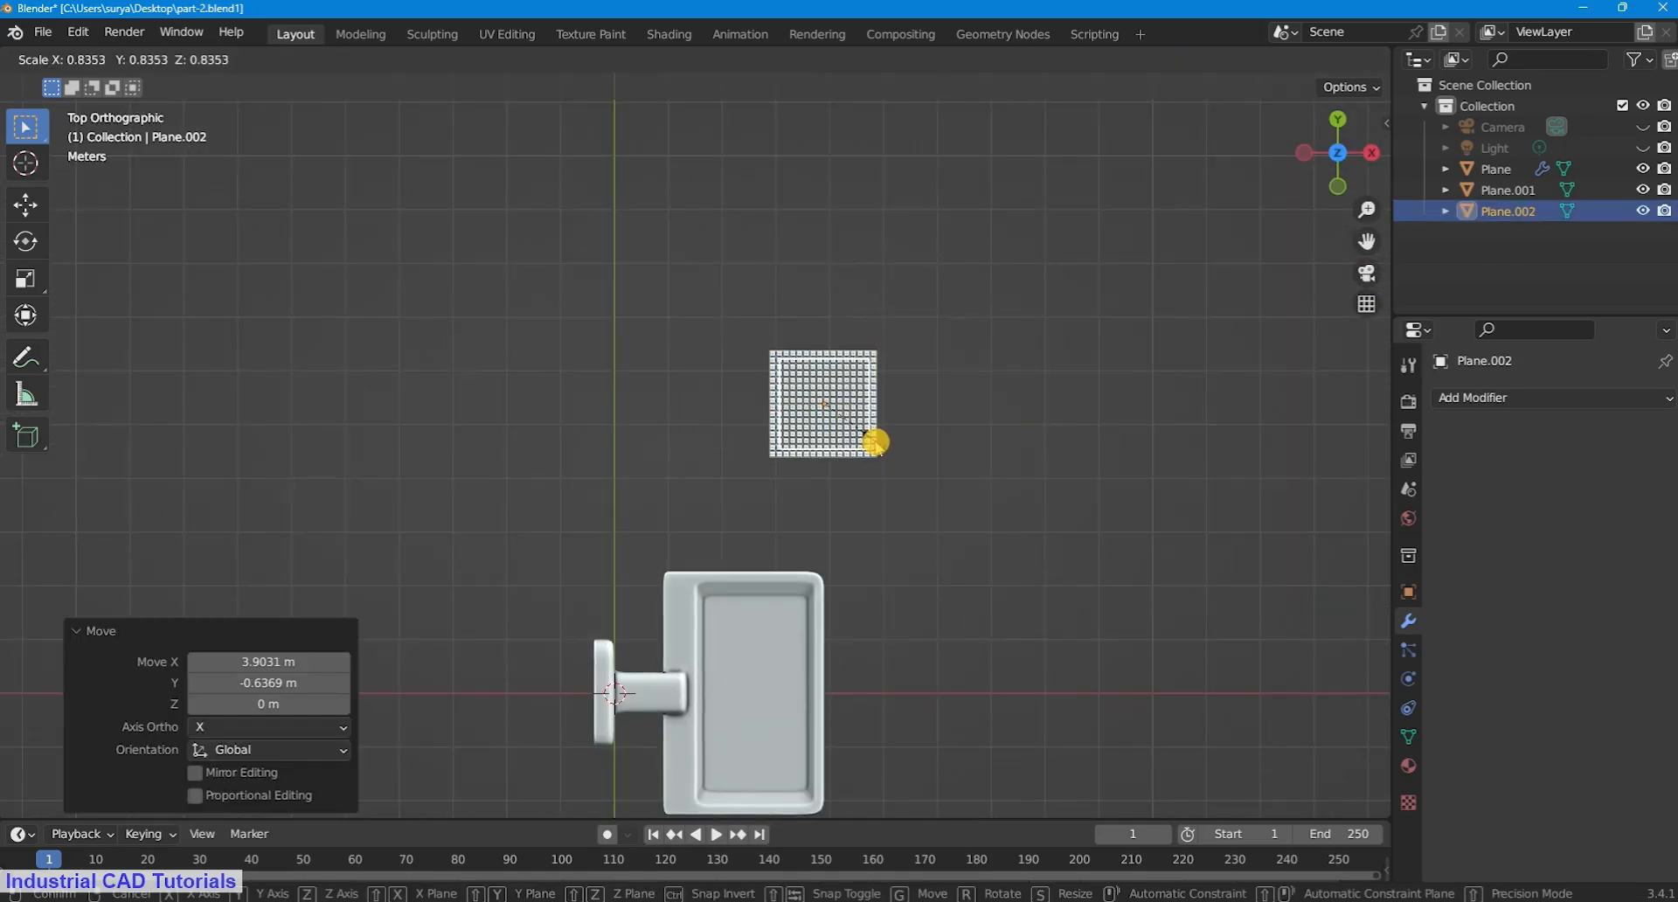
{"action": "left_click", "coordinate": [877, 444]}
Step: Raise the plane 0.28461 m along Z above the tiled panel and scale it by 0.920
{"action": "middle_click_drag", "start_coordinate": [877, 447], "coordinate": [686, 382]}
{"action": "scroll", "coordinate": [685, 382], "scroll_direction": "up", "scroll_amount": 4}
{"action": "key", "text": "g"}
{"action": "key", "text": "z"}
{"action": "left_click", "coordinate": [982, 425]}
{"action": "middle_click_drag", "start_coordinate": [979, 432], "coordinate": [895, 699]}
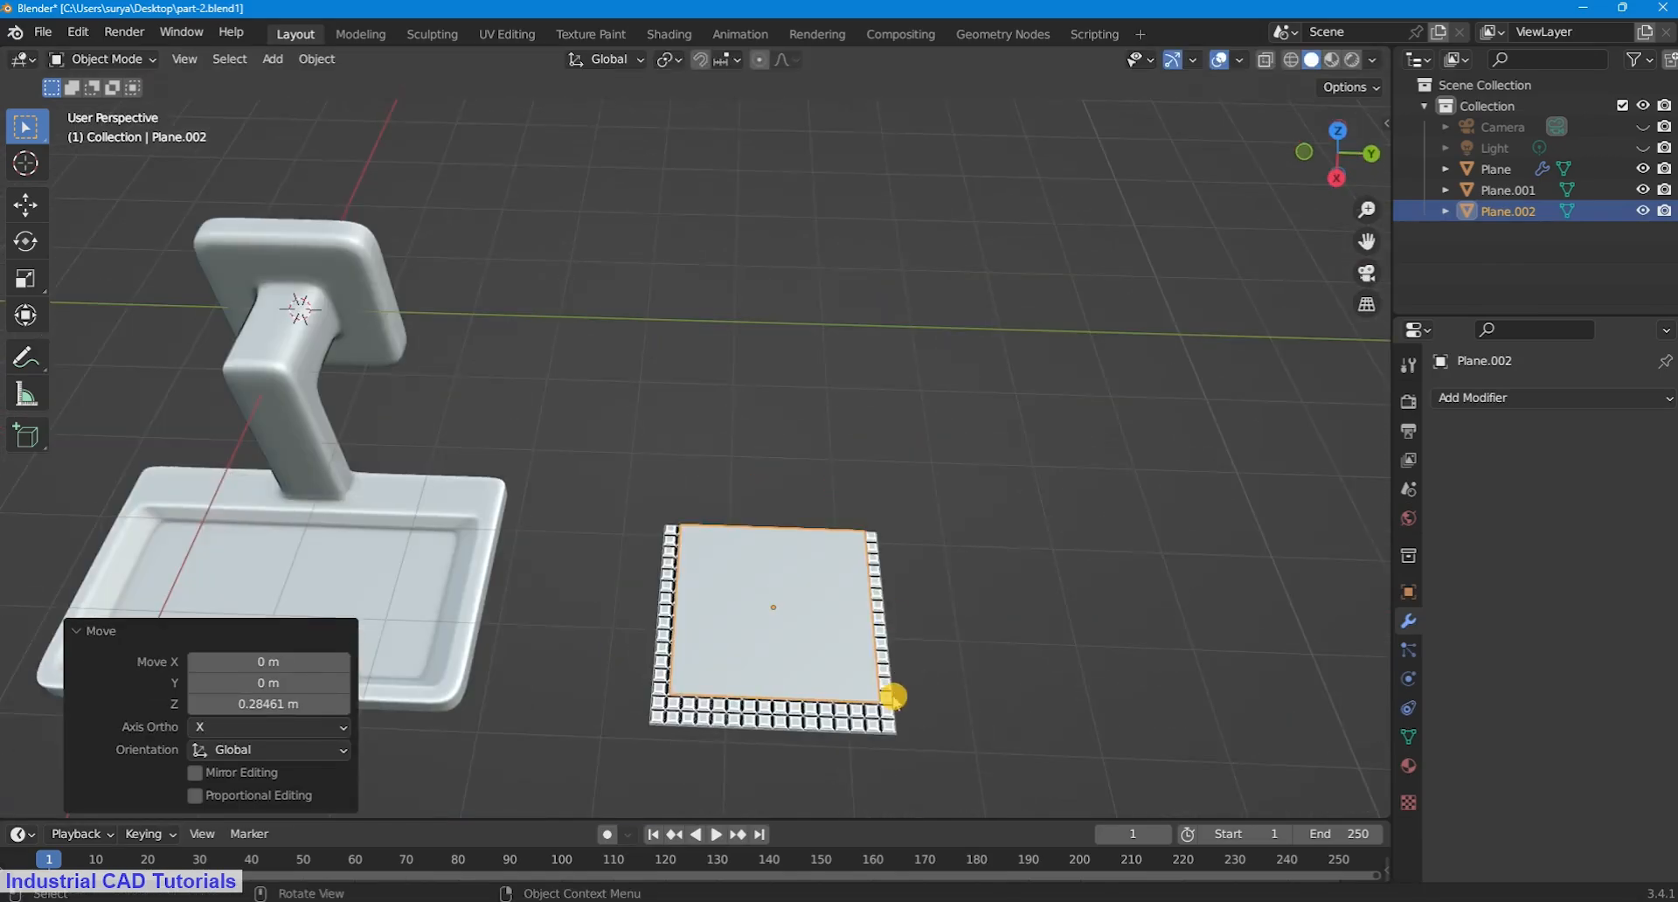
{"action": "key", "text": "s"}
{"action": "left_click", "coordinate": [866, 700]}
Step: Examine the small plane's placement over the tiled panel, from above in wireframe and from an angle in solid shading
{"action": "key", "text": "KP_7"}
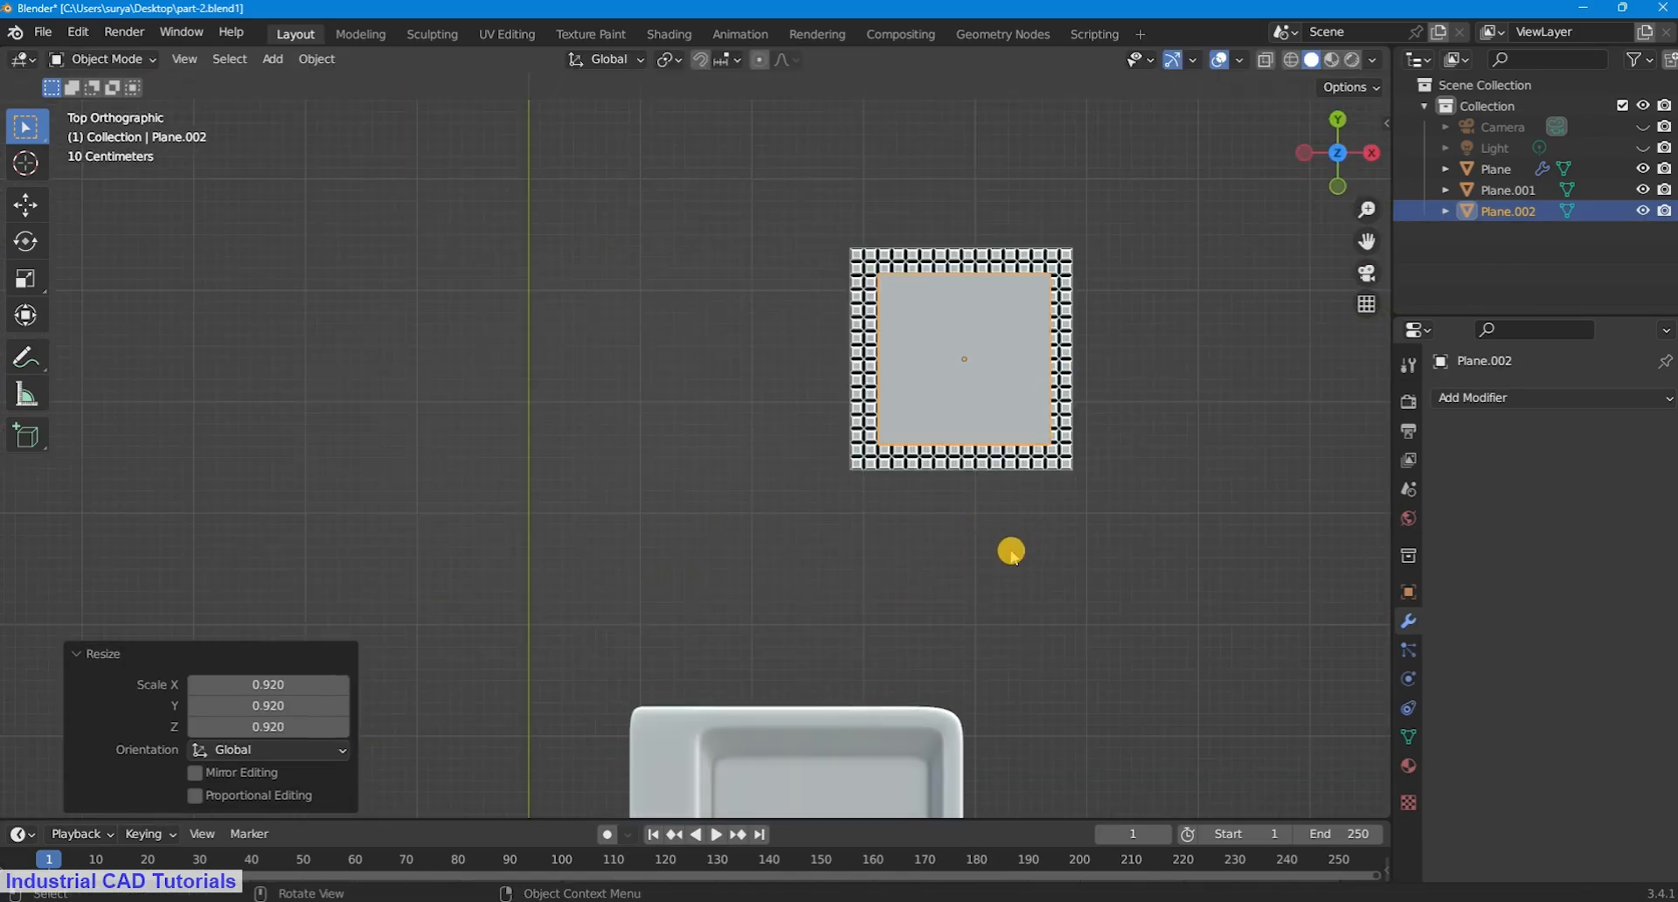
{"action": "scroll", "coordinate": [1020, 400], "scroll_direction": "up", "scroll_amount": 2}
{"action": "scroll", "coordinate": [1076, 400], "scroll_direction": "down", "scroll_amount": 2}
{"action": "key", "text": "z"}
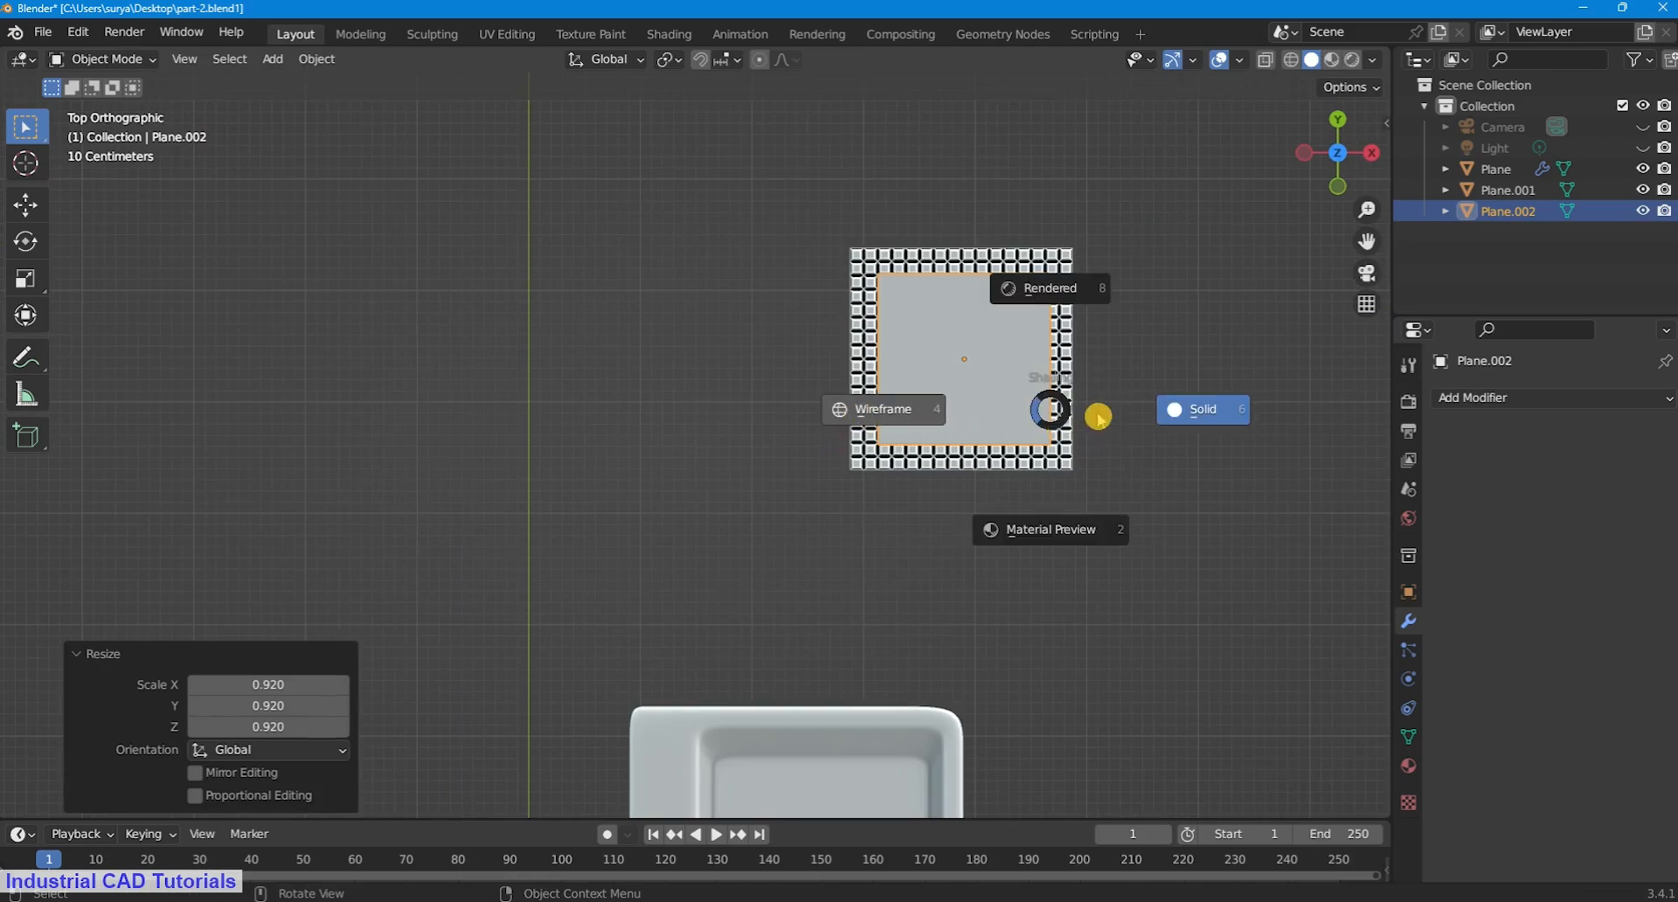
{"action": "key", "text": "4"}
{"action": "scroll", "coordinate": [1075, 375], "scroll_direction": "up", "scroll_amount": 1}
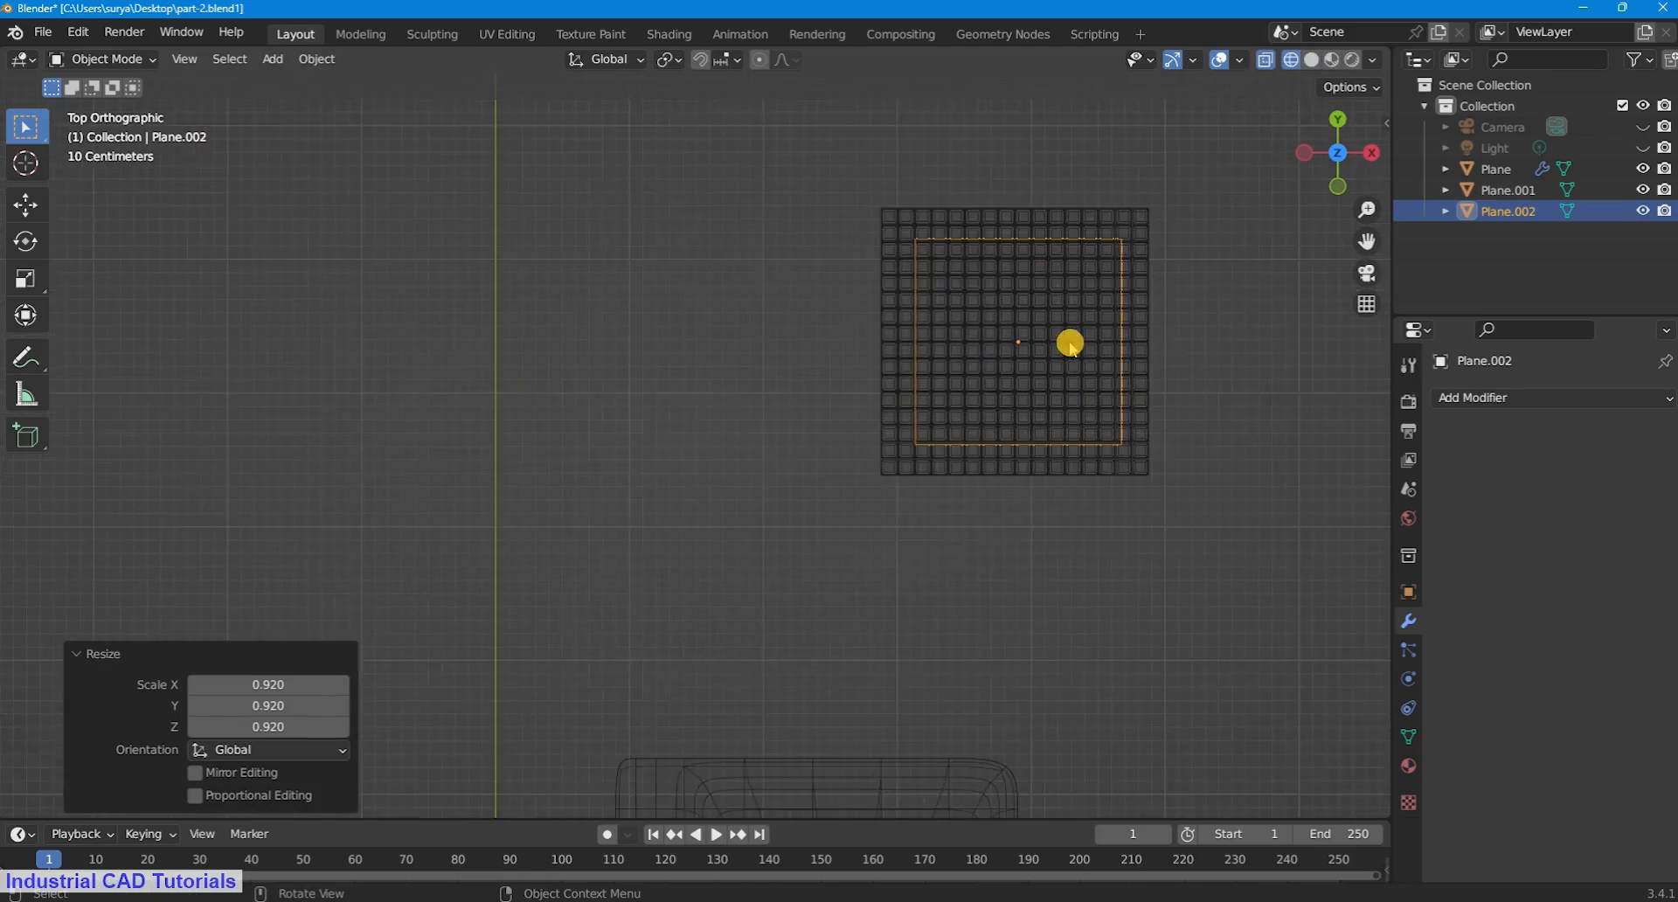
{"action": "key", "text": "z"}
{"action": "left_click", "coordinate": [1199, 356]}
{"action": "mouse_move", "coordinate": [962, 464]}
{"action": "middle_mouse_down"}
{"action": "mouse_move", "coordinate": [868, 420]}
{"action": "mouse_move", "coordinate": [854, 220]}
{"action": "middle_mouse_up"}
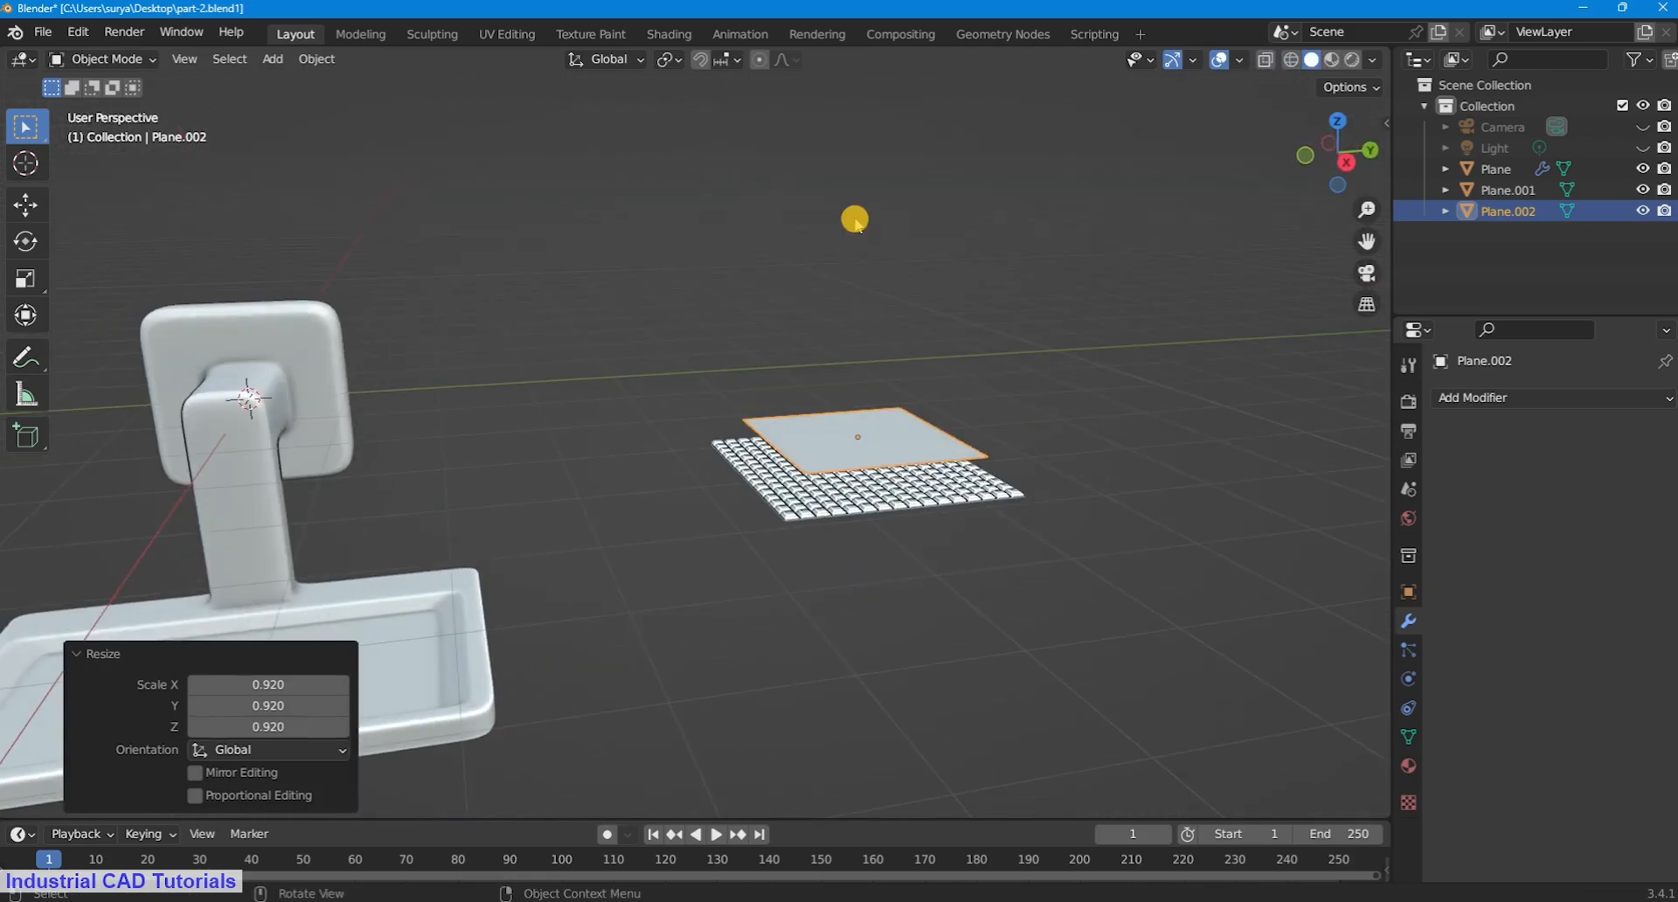
{"action": "scroll", "coordinate": [854, 220], "scroll_direction": "down", "scroll_amount": 3}
{"action": "middle_click_drag", "start_coordinate": [854, 431], "coordinate": [812, 186]}
Step: Save the file and switch to the Shading workspace with the bracket and tiled panel in view
{"action": "key", "text": "ctrl+s"}
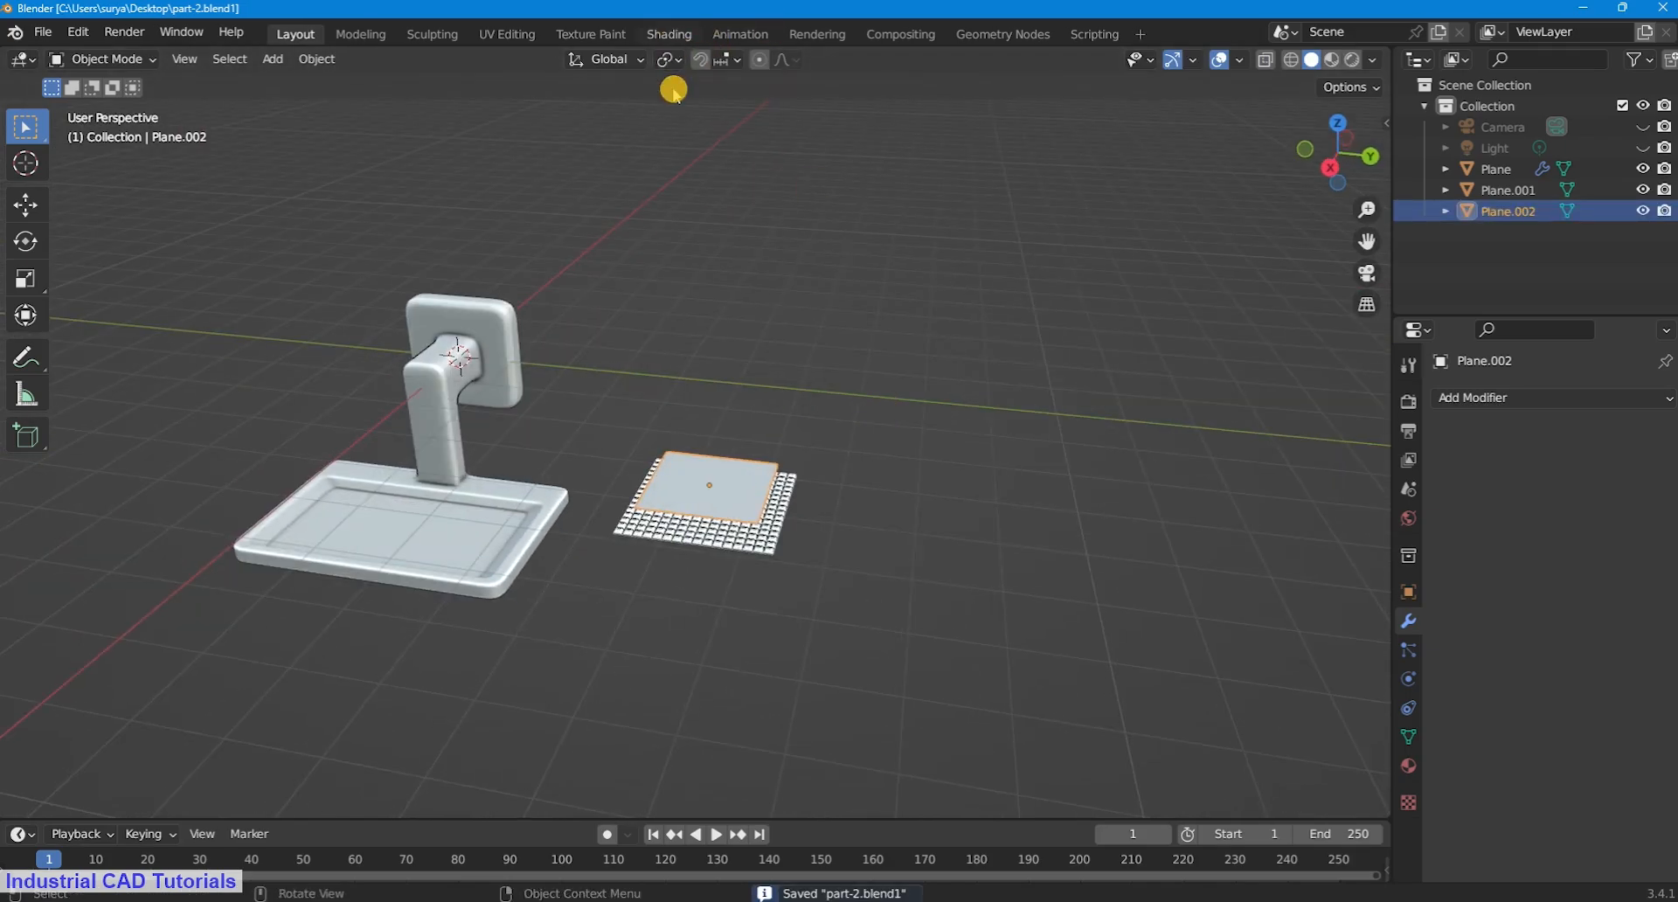
{"action": "left_click", "coordinate": [668, 33]}
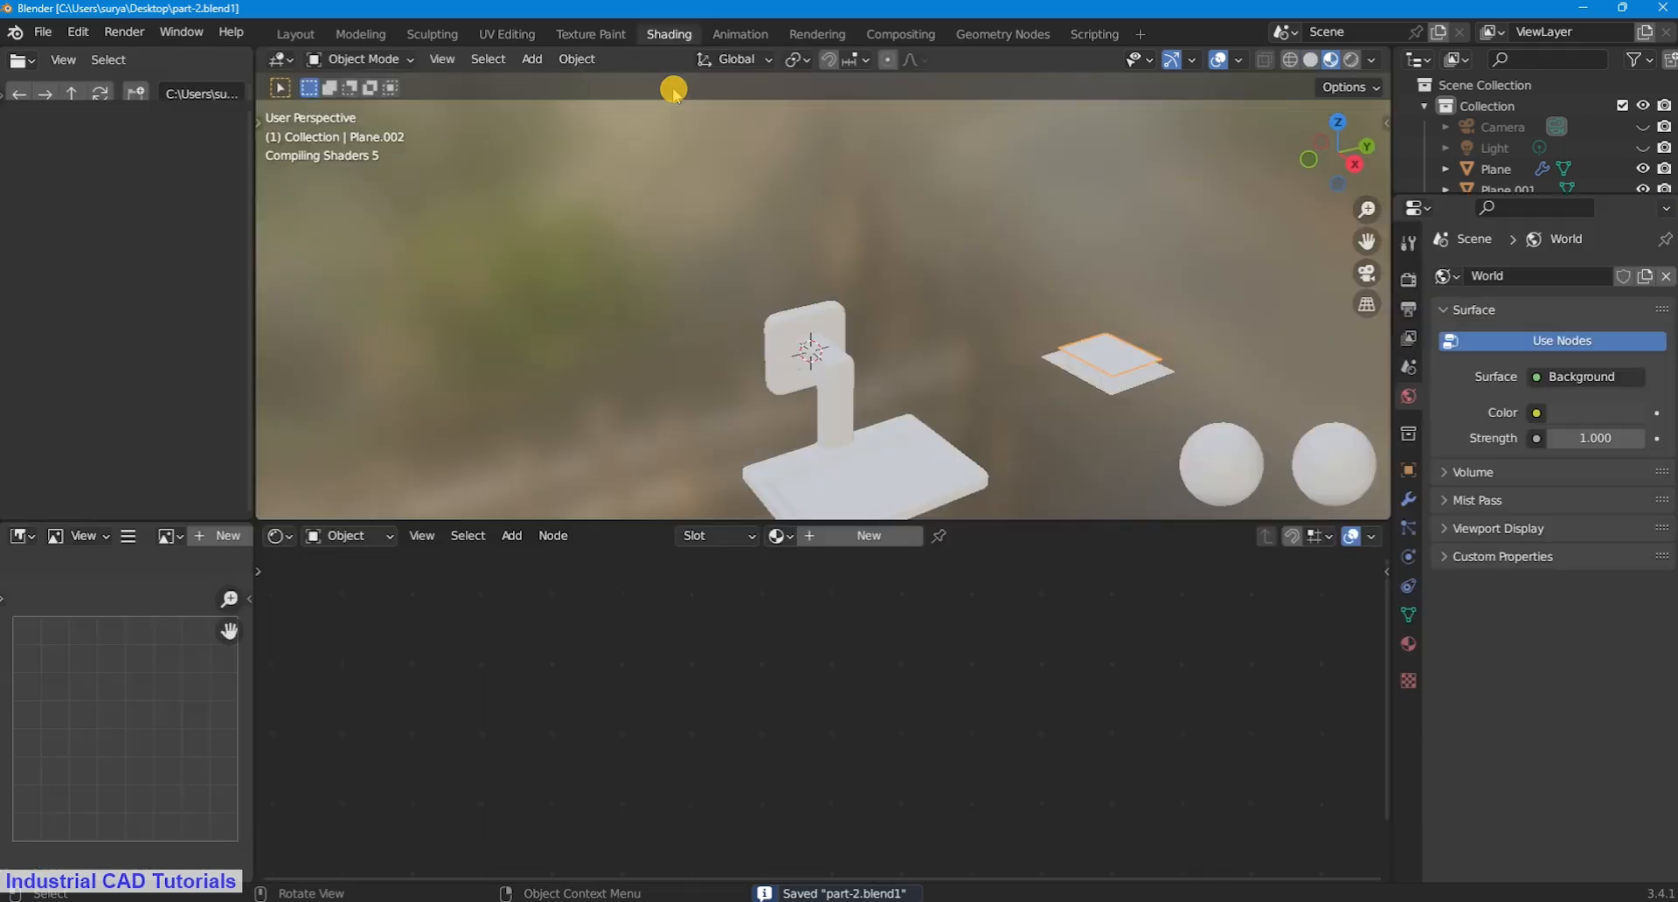
{"action": "scroll", "coordinate": [1058, 215], "scroll_direction": "down", "scroll_amount": 4}
{"action": "scroll", "coordinate": [1058, 215], "scroll_direction": "up", "scroll_amount": 2}
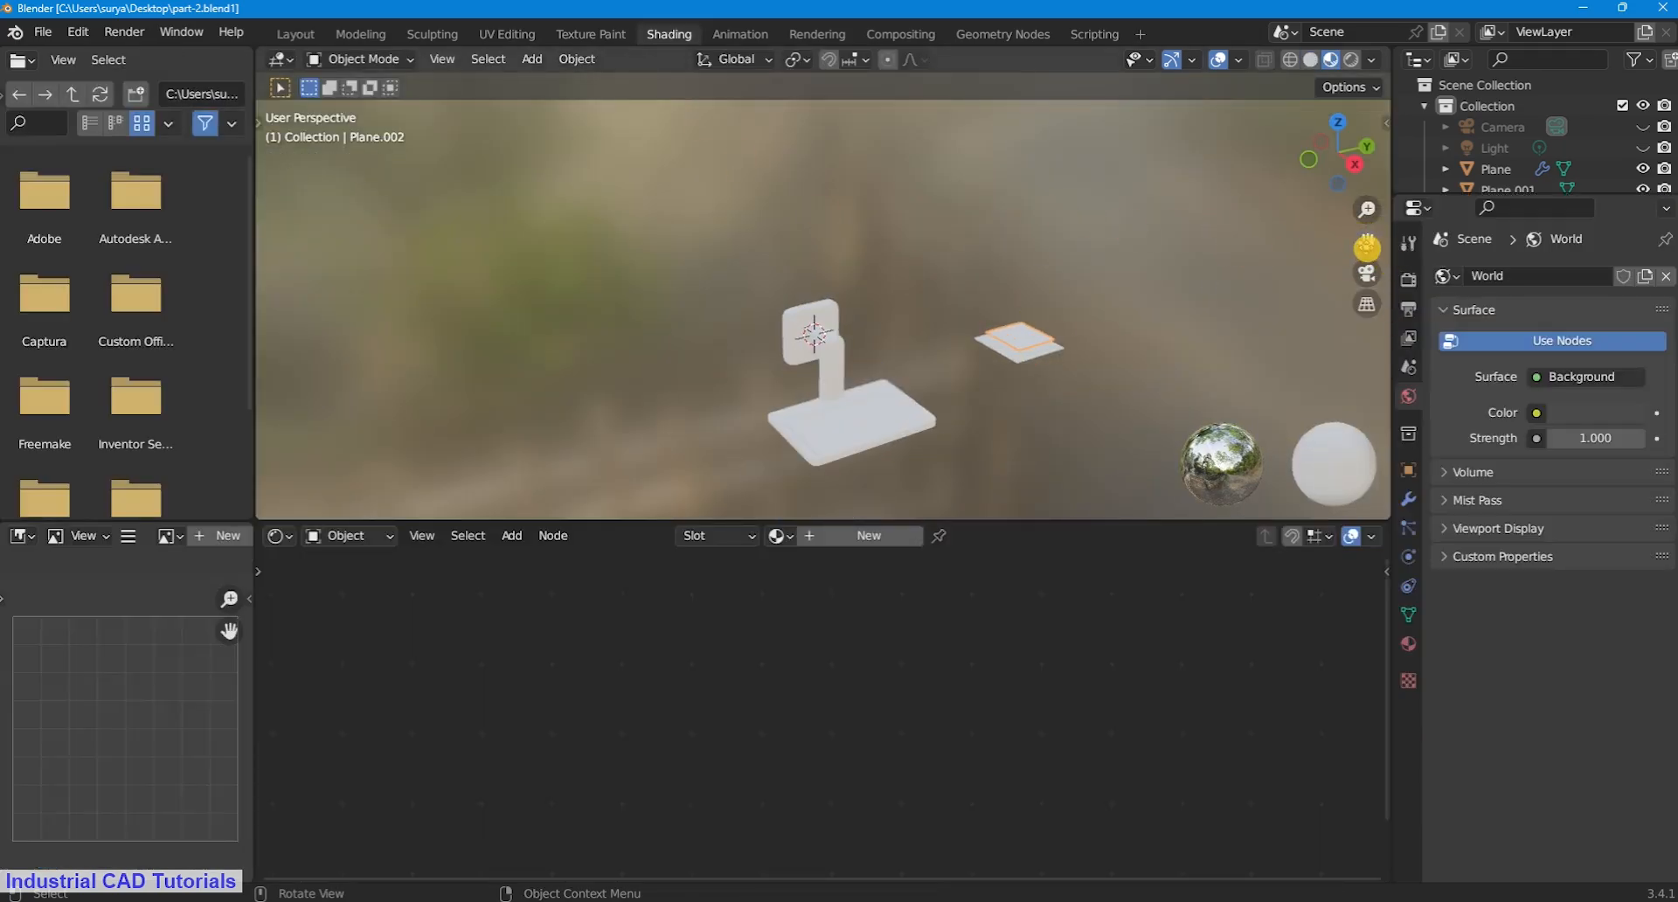
{"action": "left_click_drag", "start_coordinate": [1367, 244], "coordinate": [1354, 167]}
{"action": "scroll", "coordinate": [1120, 264], "scroll_direction": "up", "scroll_amount": 2}
{"action": "scroll", "coordinate": [1120, 264], "scroll_direction": "down", "scroll_amount": 3}
{"action": "middle_click_drag", "start_coordinate": [1119, 264], "coordinate": [1031, 349]}
Step: Create a new material for the small plane and make the shader editor taller
{"action": "left_click", "coordinate": [848, 531]}
{"action": "scroll", "coordinate": [823, 716], "scroll_direction": "down", "scroll_amount": 2}
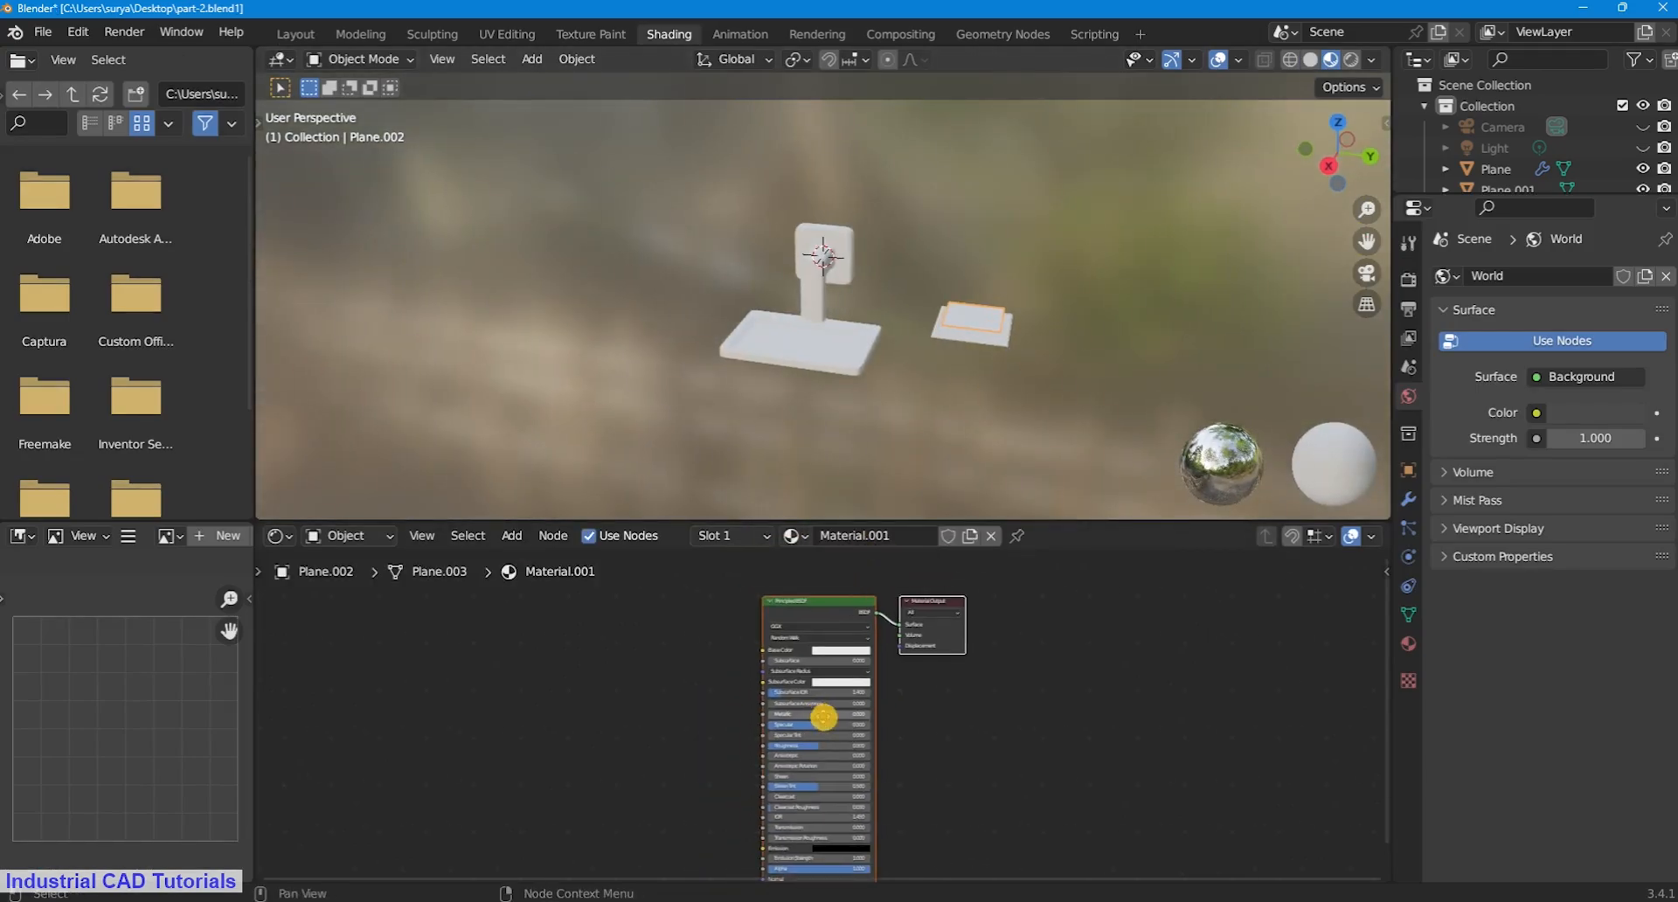
{"action": "left_click_drag", "start_coordinate": [829, 524], "coordinate": [828, 398]}
{"action": "scroll", "coordinate": [816, 689], "scroll_direction": "up", "scroll_amount": 3}
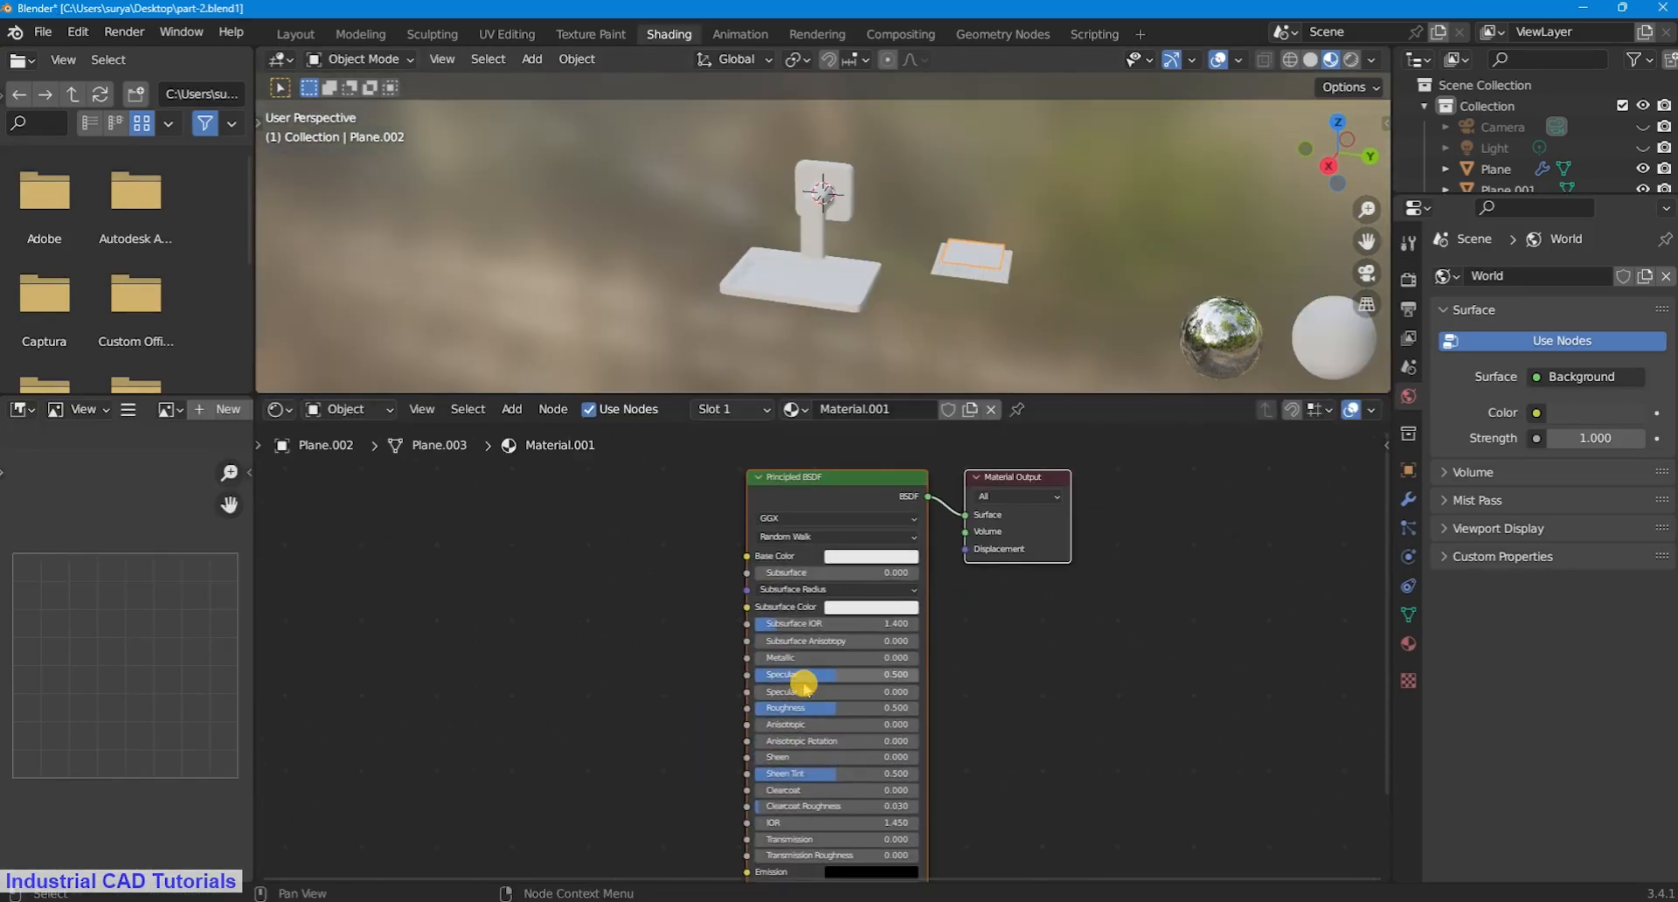
Step: Add an Image Texture node to the plane's material with a new blank 1024 x 1024 px image named Untitled
{"action": "key", "text": "shift+a"}
{"action": "type", "text": "image"}
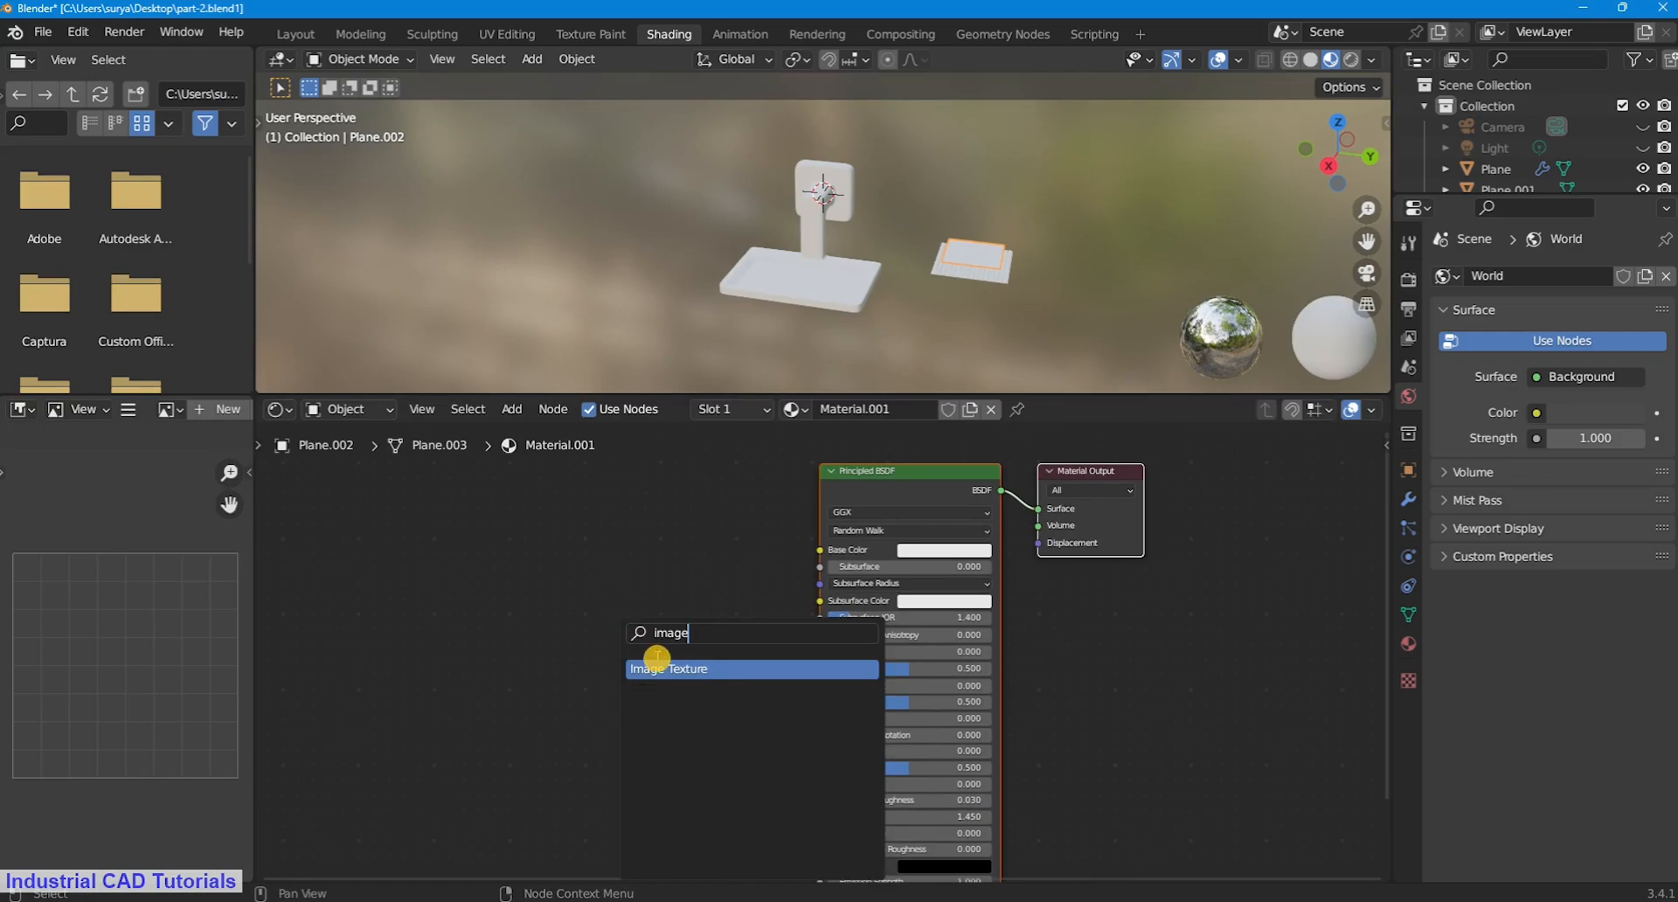
{"action": "left_click", "coordinate": [656, 660]}
{"action": "left_click", "coordinate": [611, 680]}
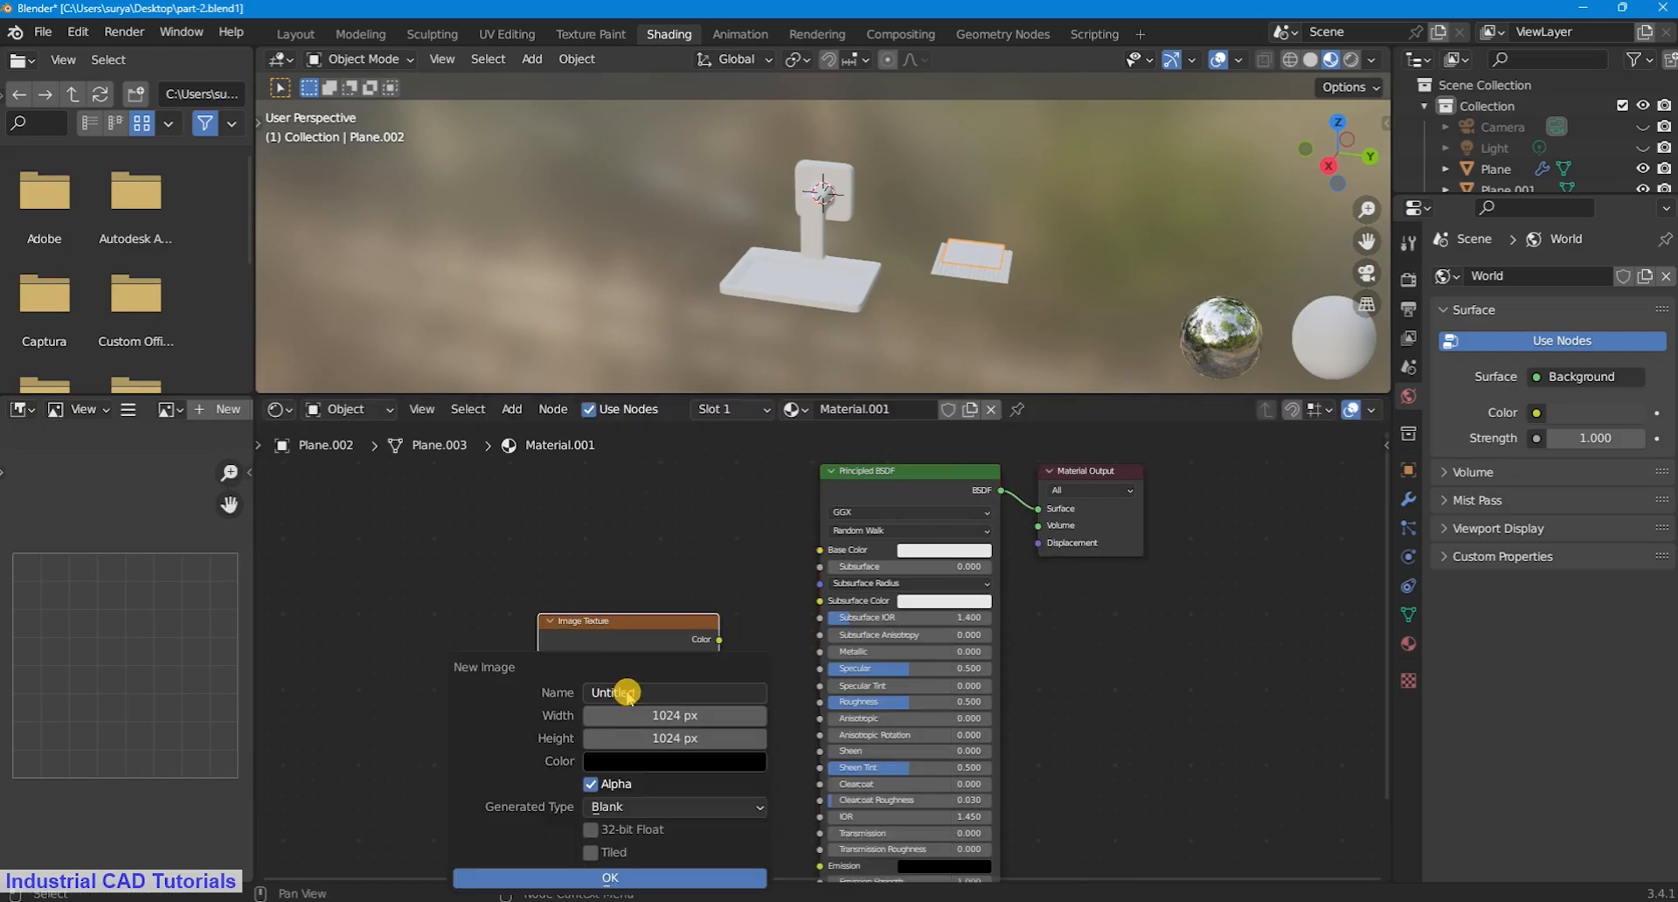
{"action": "left_click", "coordinate": [619, 877]}
Step: Set the Image Texture node's color space to Non-Color
{"action": "left_click", "coordinate": [659, 753]}
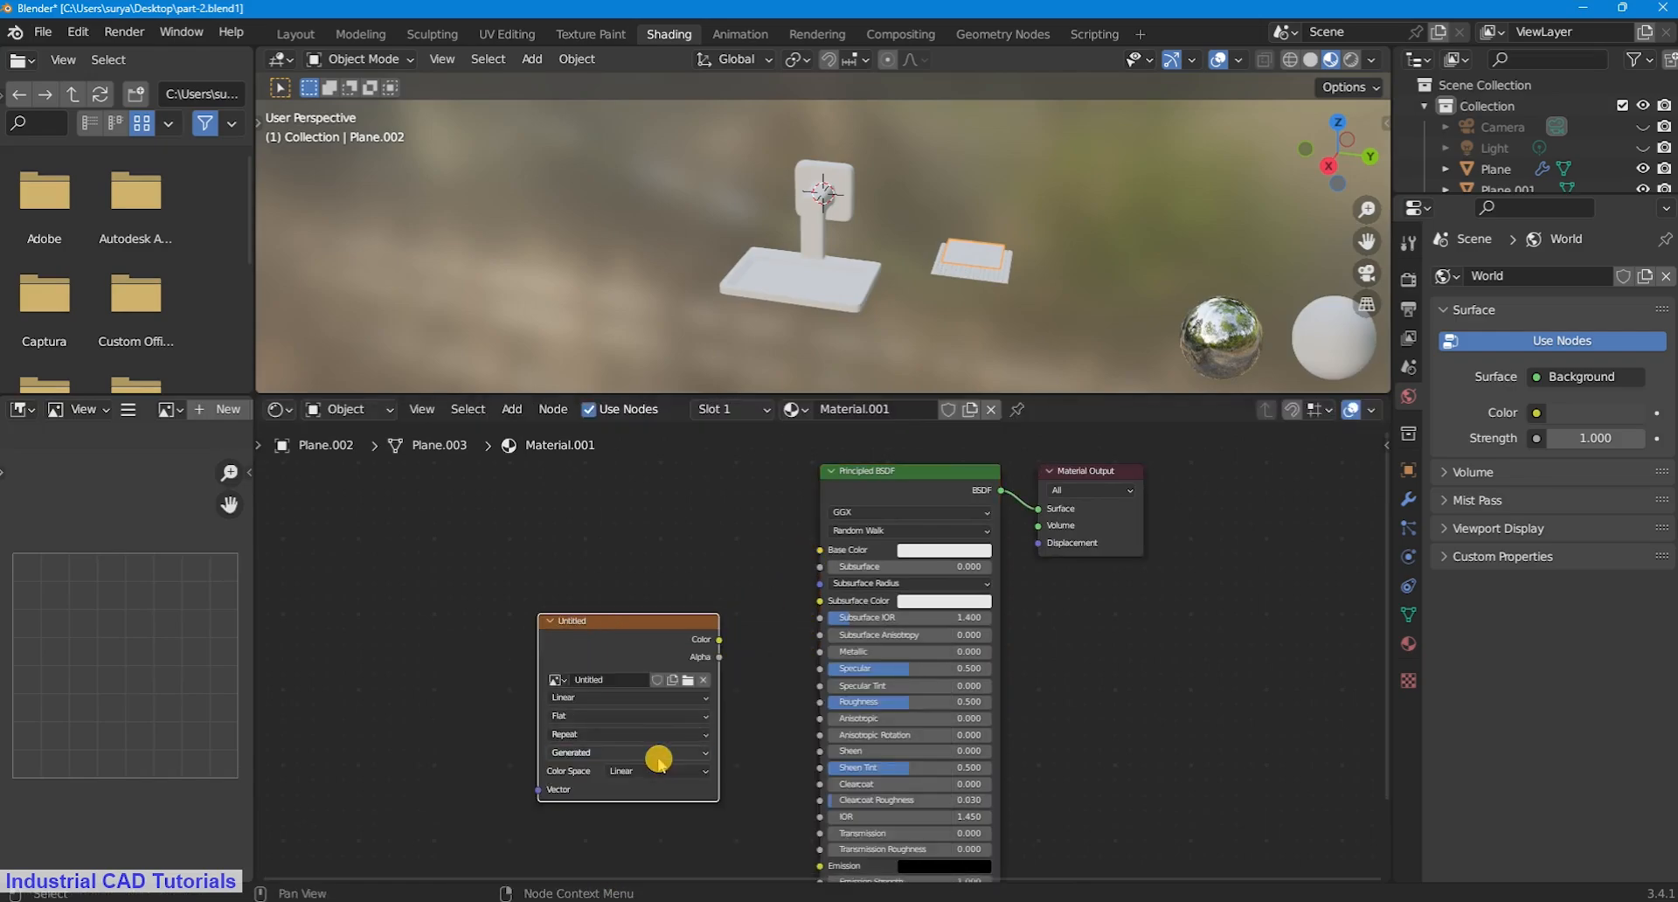
{"action": "left_click", "coordinate": [659, 752]}
{"action": "left_click", "coordinate": [630, 817]}
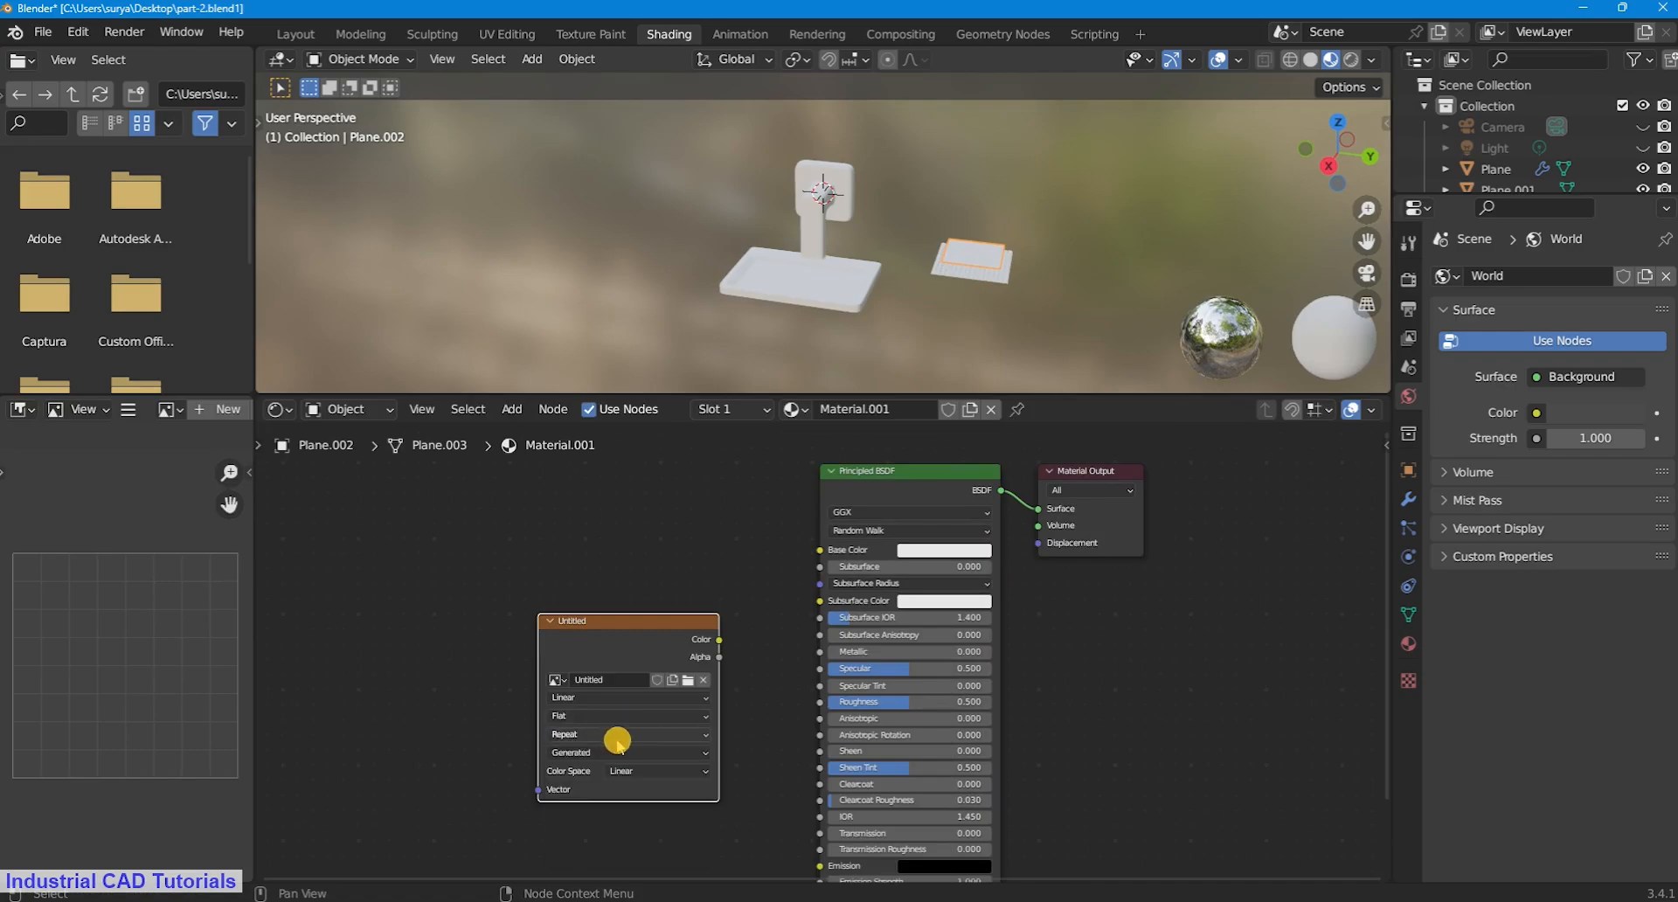
{"action": "left_click", "coordinate": [631, 769]}
{"action": "left_click", "coordinate": [637, 674]}
{"action": "scroll", "coordinate": [687, 559], "scroll_direction": "down", "scroll_amount": 1}
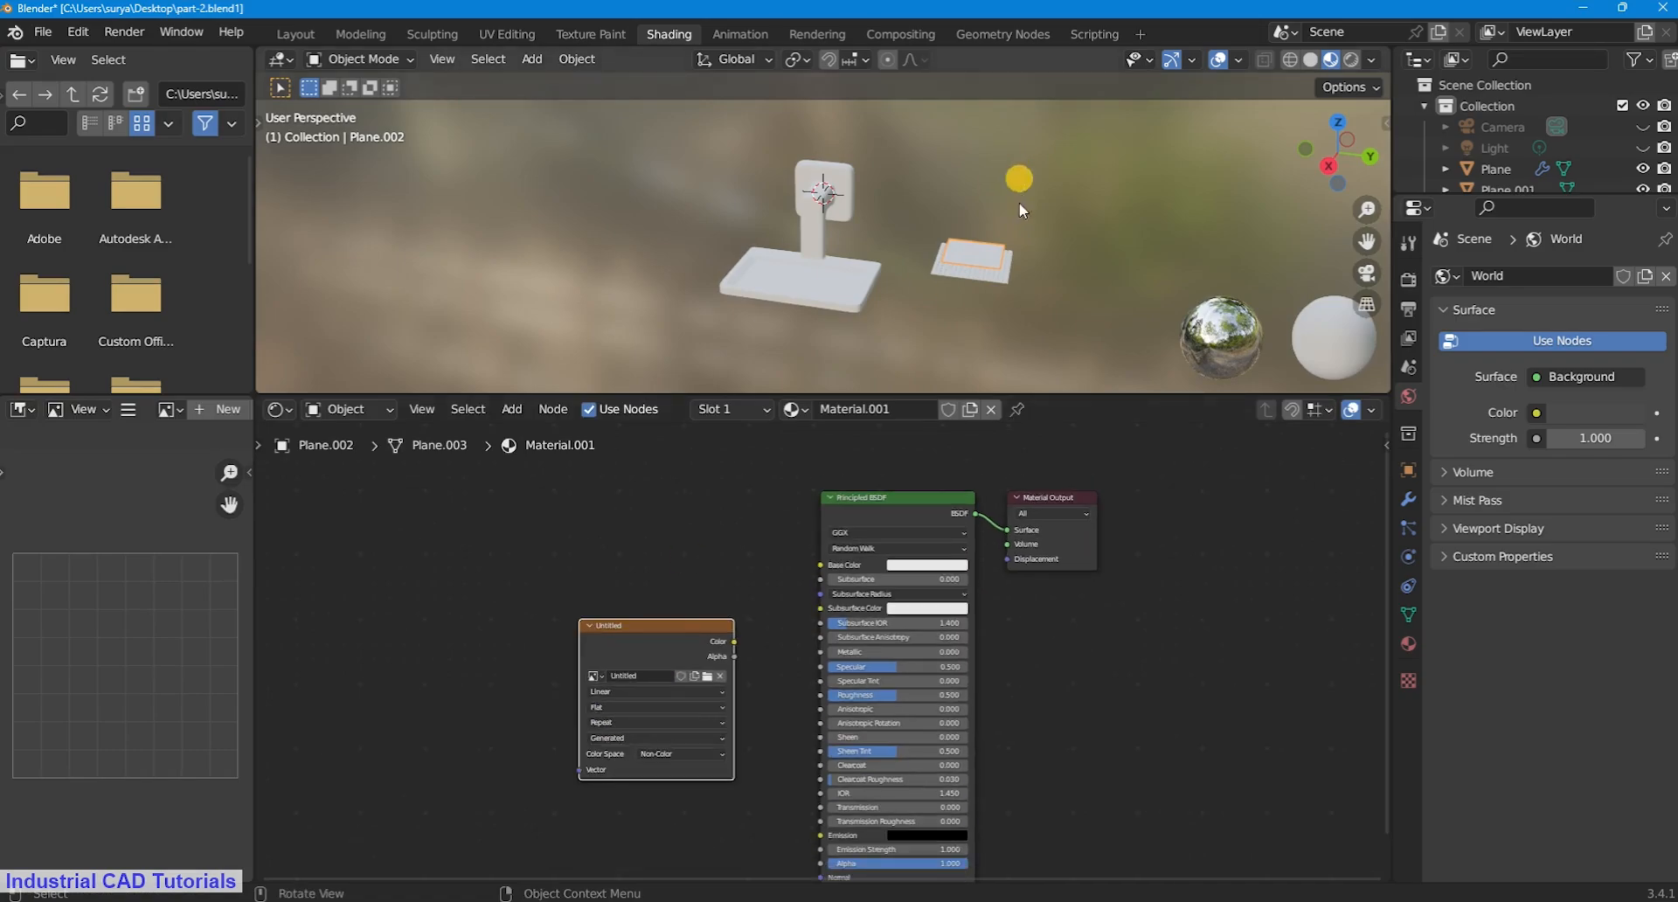
Step: With the small plane still selected, display the Untitled image in the image editor and widen that editor
{"action": "left_click", "coordinate": [1002, 282]}
{"action": "left_click", "coordinate": [993, 253]}
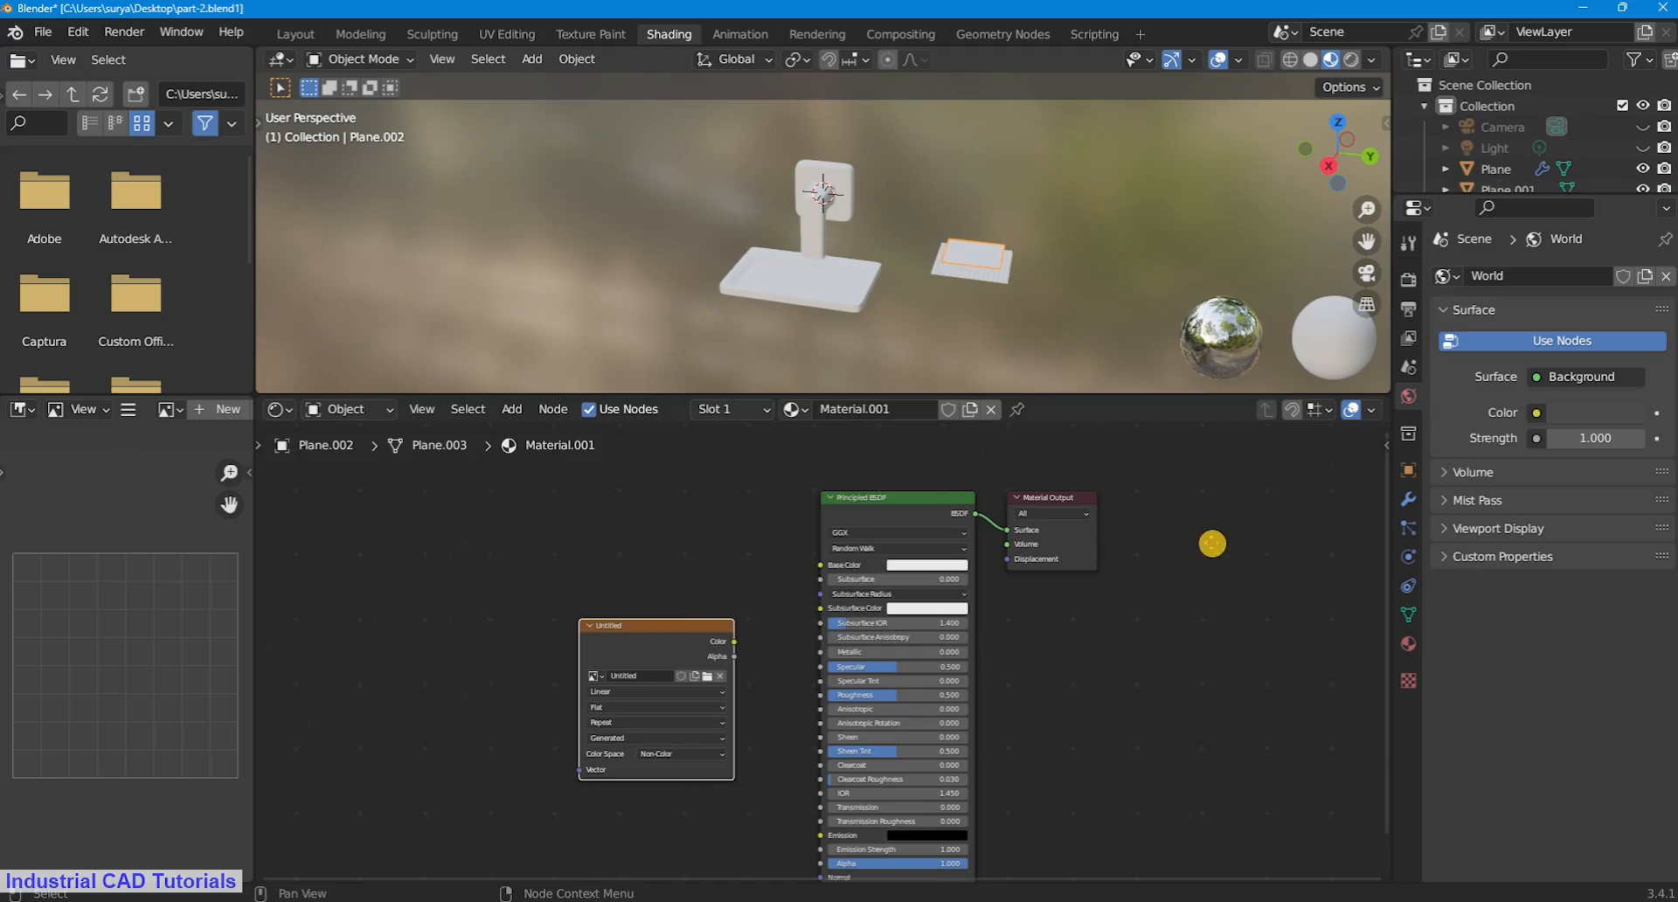
{"action": "left_click", "coordinate": [1408, 499]}
{"action": "left_click", "coordinate": [173, 410]}
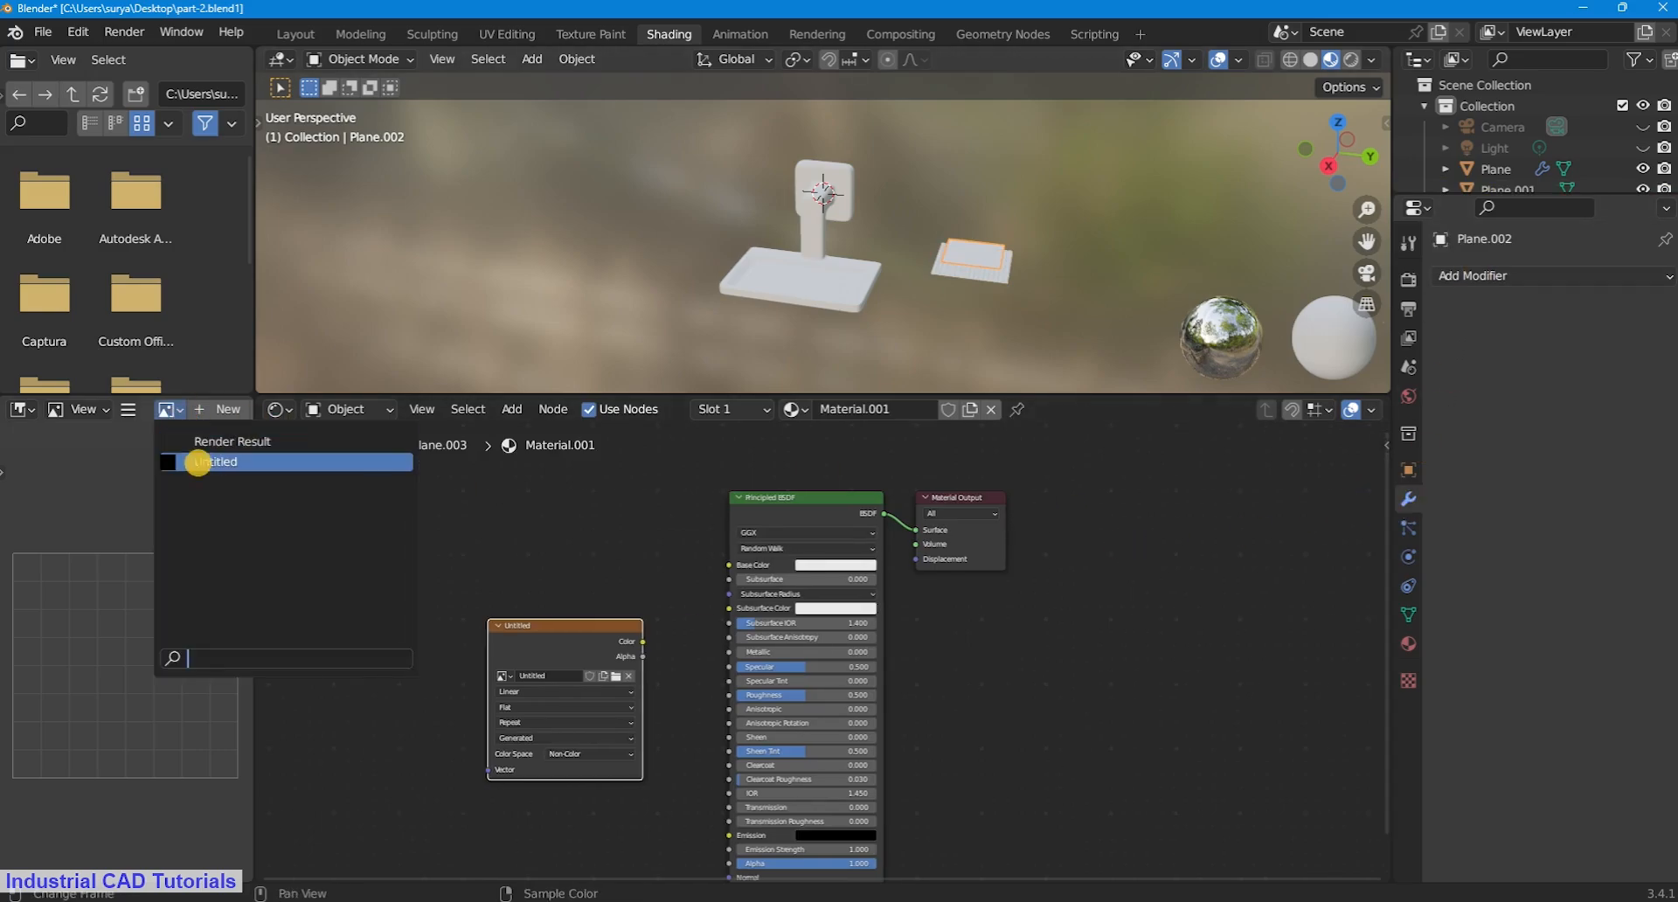
{"action": "left_click", "coordinate": [198, 463]}
{"action": "scroll", "coordinate": [165, 607], "scroll_direction": "down", "scroll_amount": 8}
{"action": "scroll", "coordinate": [168, 607], "scroll_direction": "up", "scroll_amount": 1}
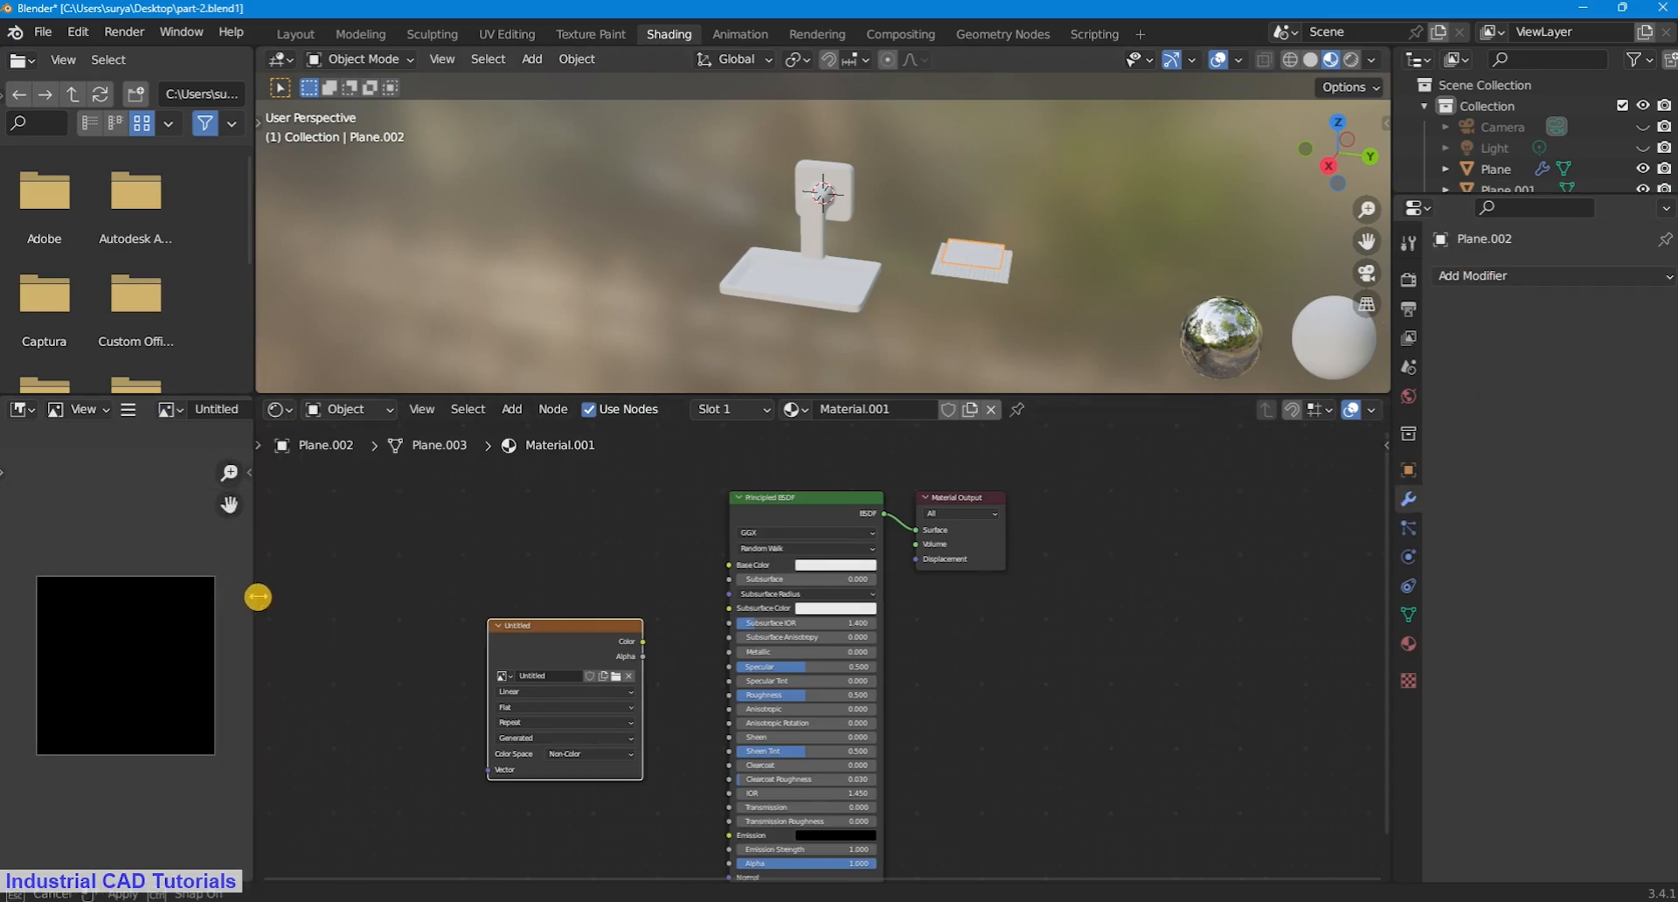
{"action": "left_click_drag", "start_coordinate": [258, 597], "coordinate": [419, 597]}
{"action": "scroll", "coordinate": [311, 603], "scroll_direction": "up", "scroll_amount": 2}
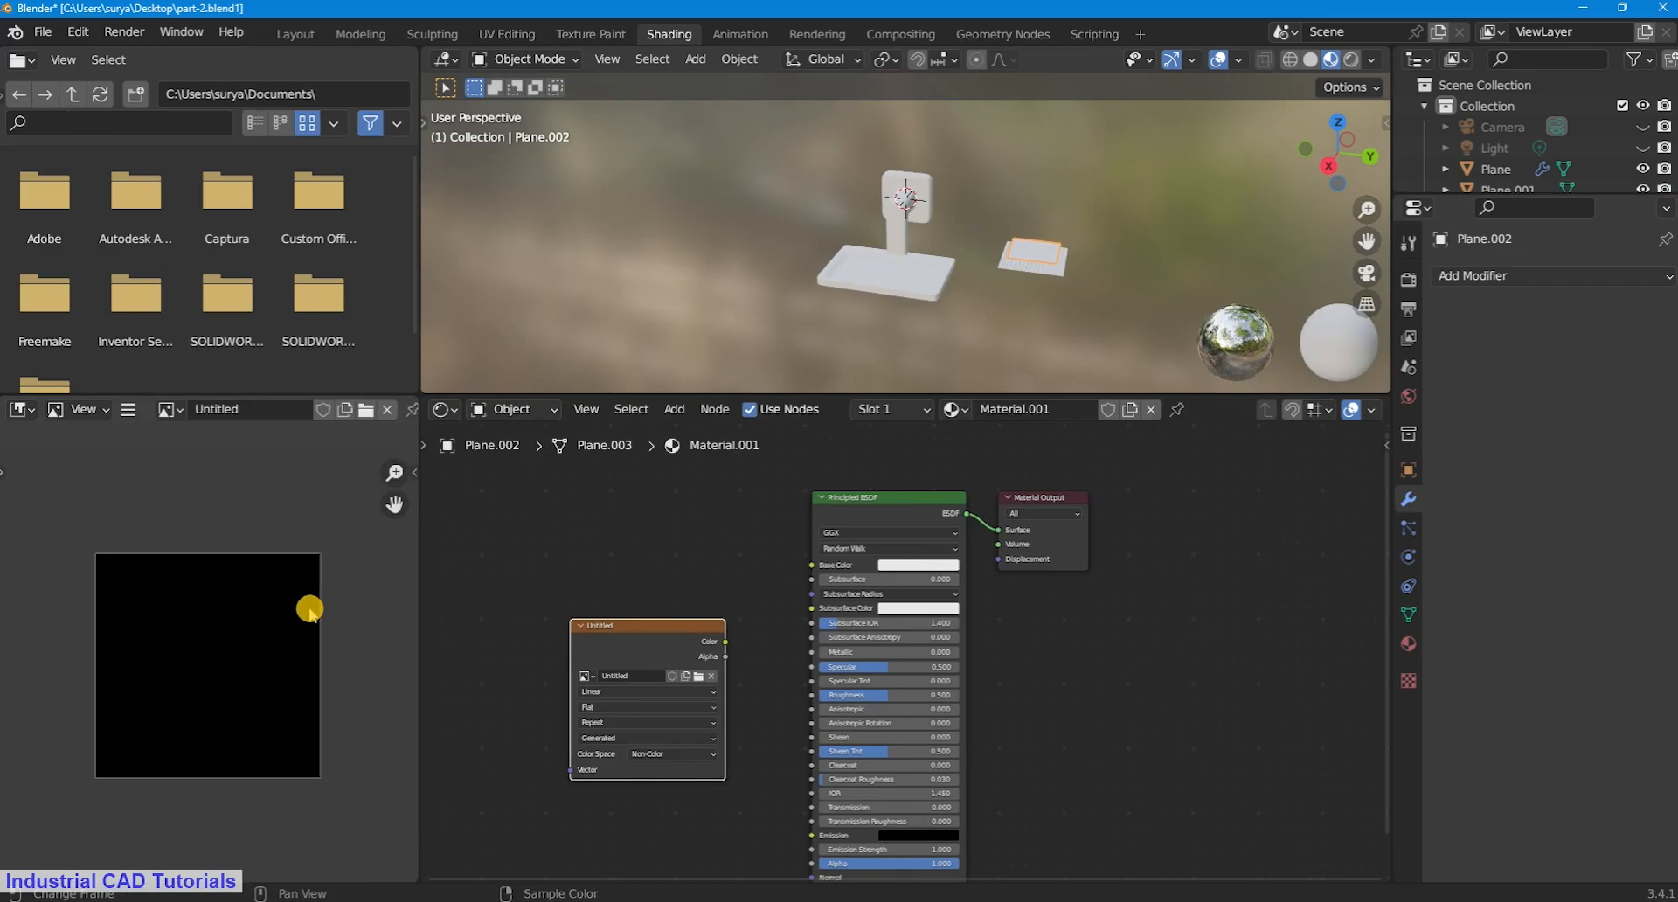
Step: Switch the render engine to Cycles and set the max samples to 1 for both viewport and render
{"action": "left_click", "coordinate": [1498, 280]}
{"action": "left_click", "coordinate": [1501, 279]}
{"action": "left_click", "coordinate": [1408, 279]}
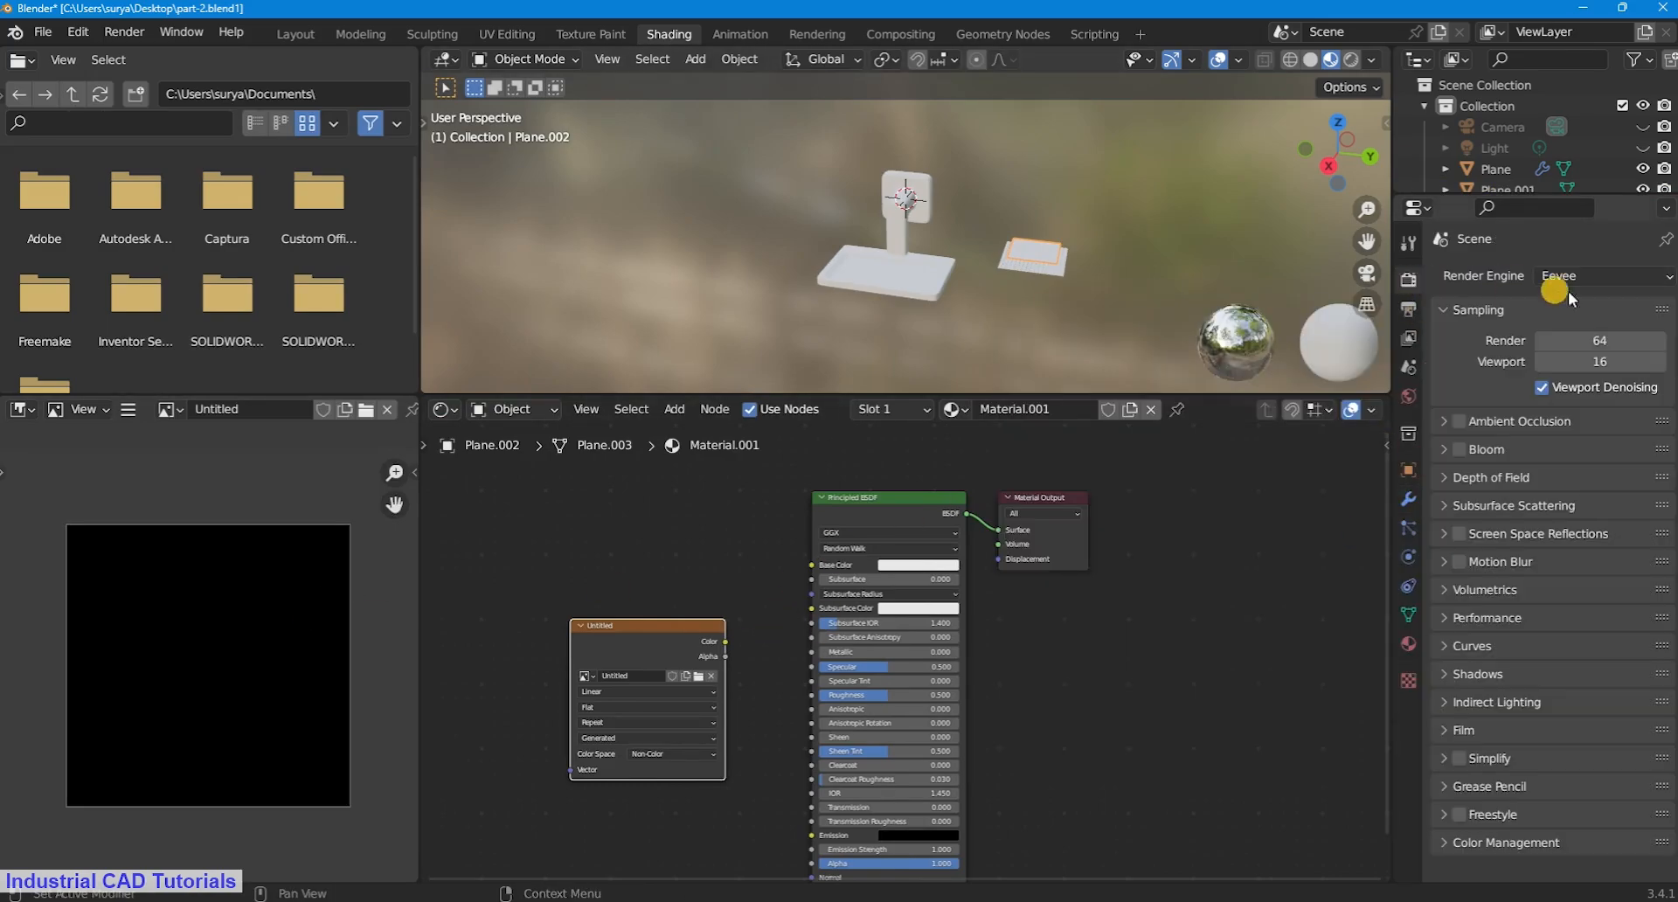
{"action": "left_click", "coordinate": [1605, 275]}
{"action": "left_click", "coordinate": [1564, 348]}
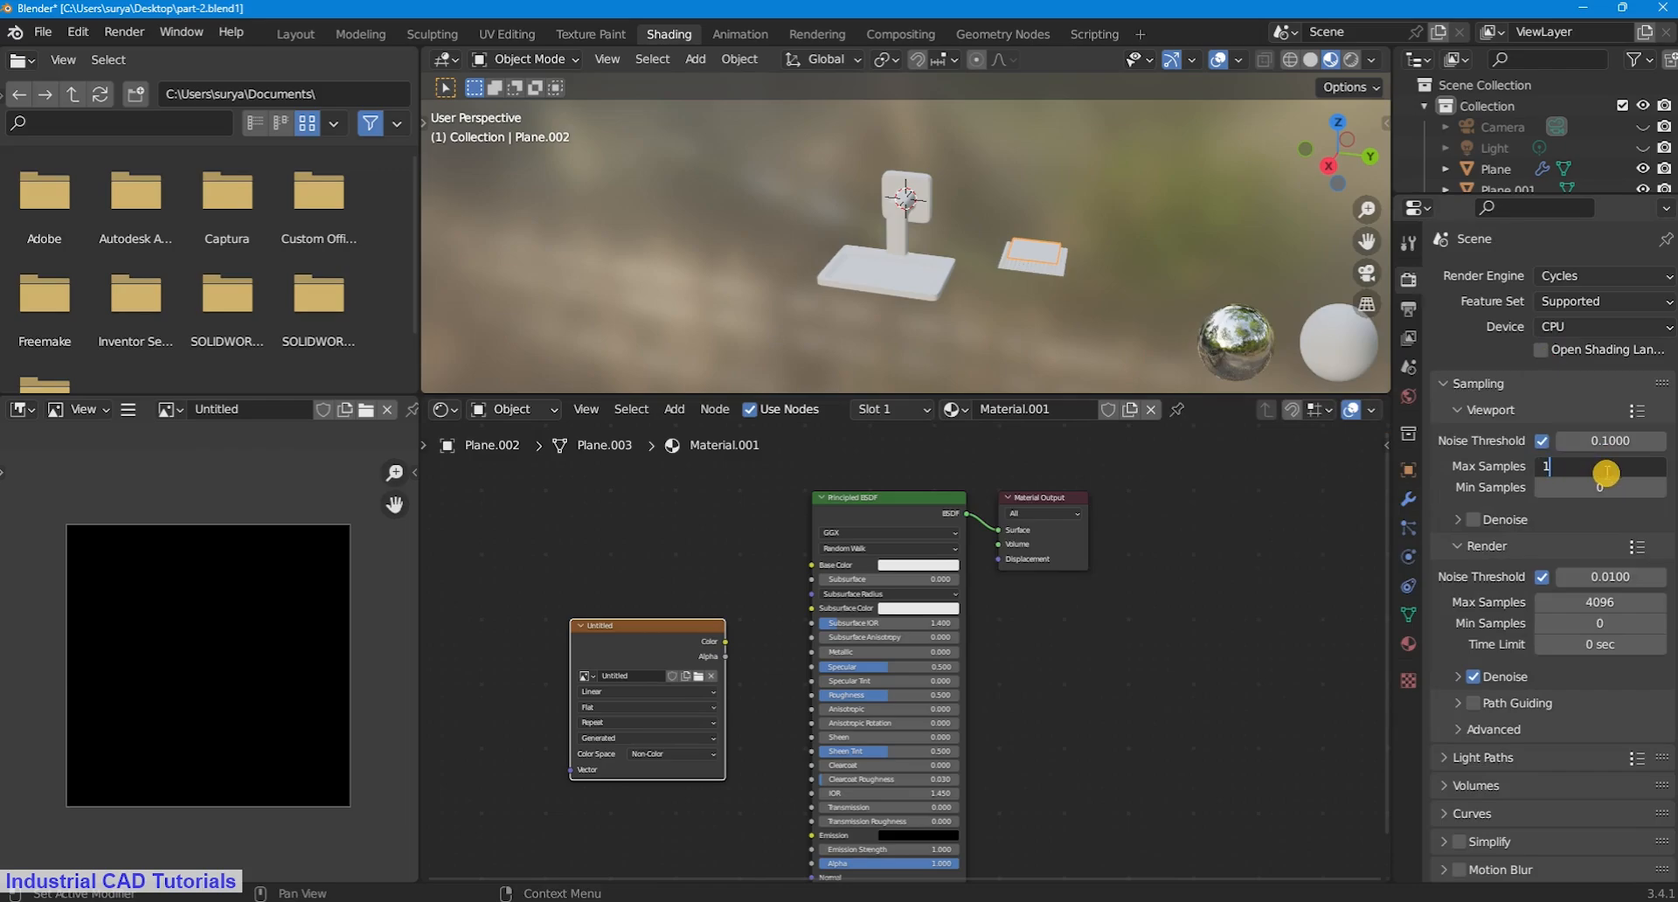
{"action": "left_click", "coordinate": [1135, 630]}
Step: Set the bake type to Normal and enable Selected to Active
{"action": "scroll", "coordinate": [1442, 704], "scroll_direction": "down", "scroll_amount": 5}
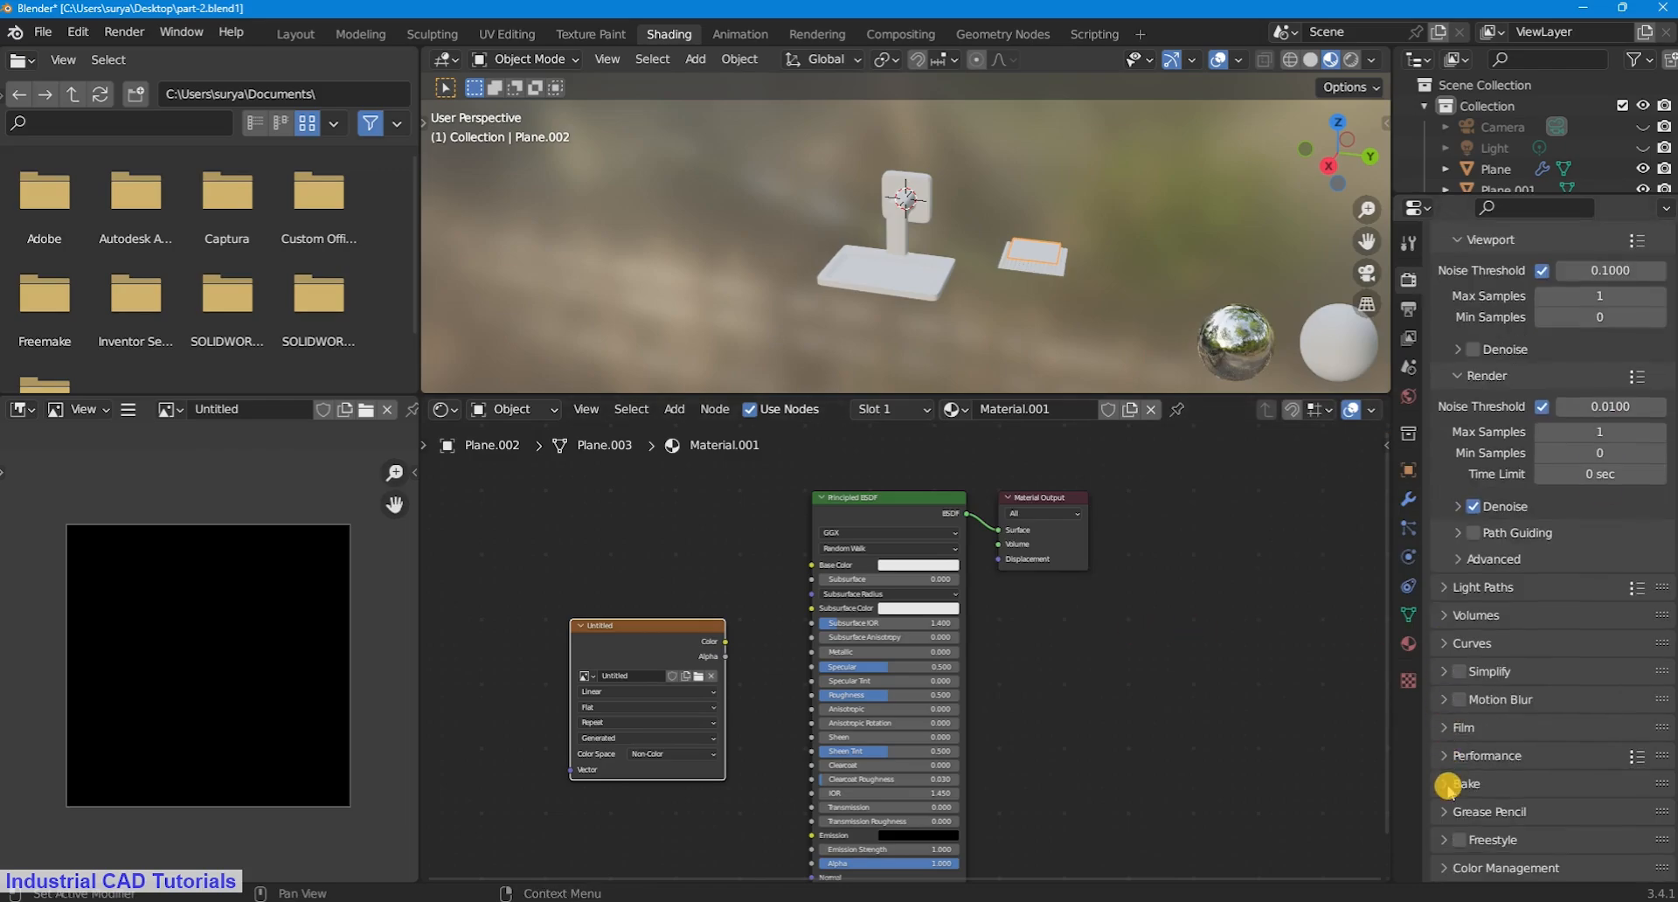
{"action": "left_click", "coordinate": [1448, 785]}
{"action": "scroll", "coordinate": [1569, 666], "scroll_direction": "down", "scroll_amount": 14}
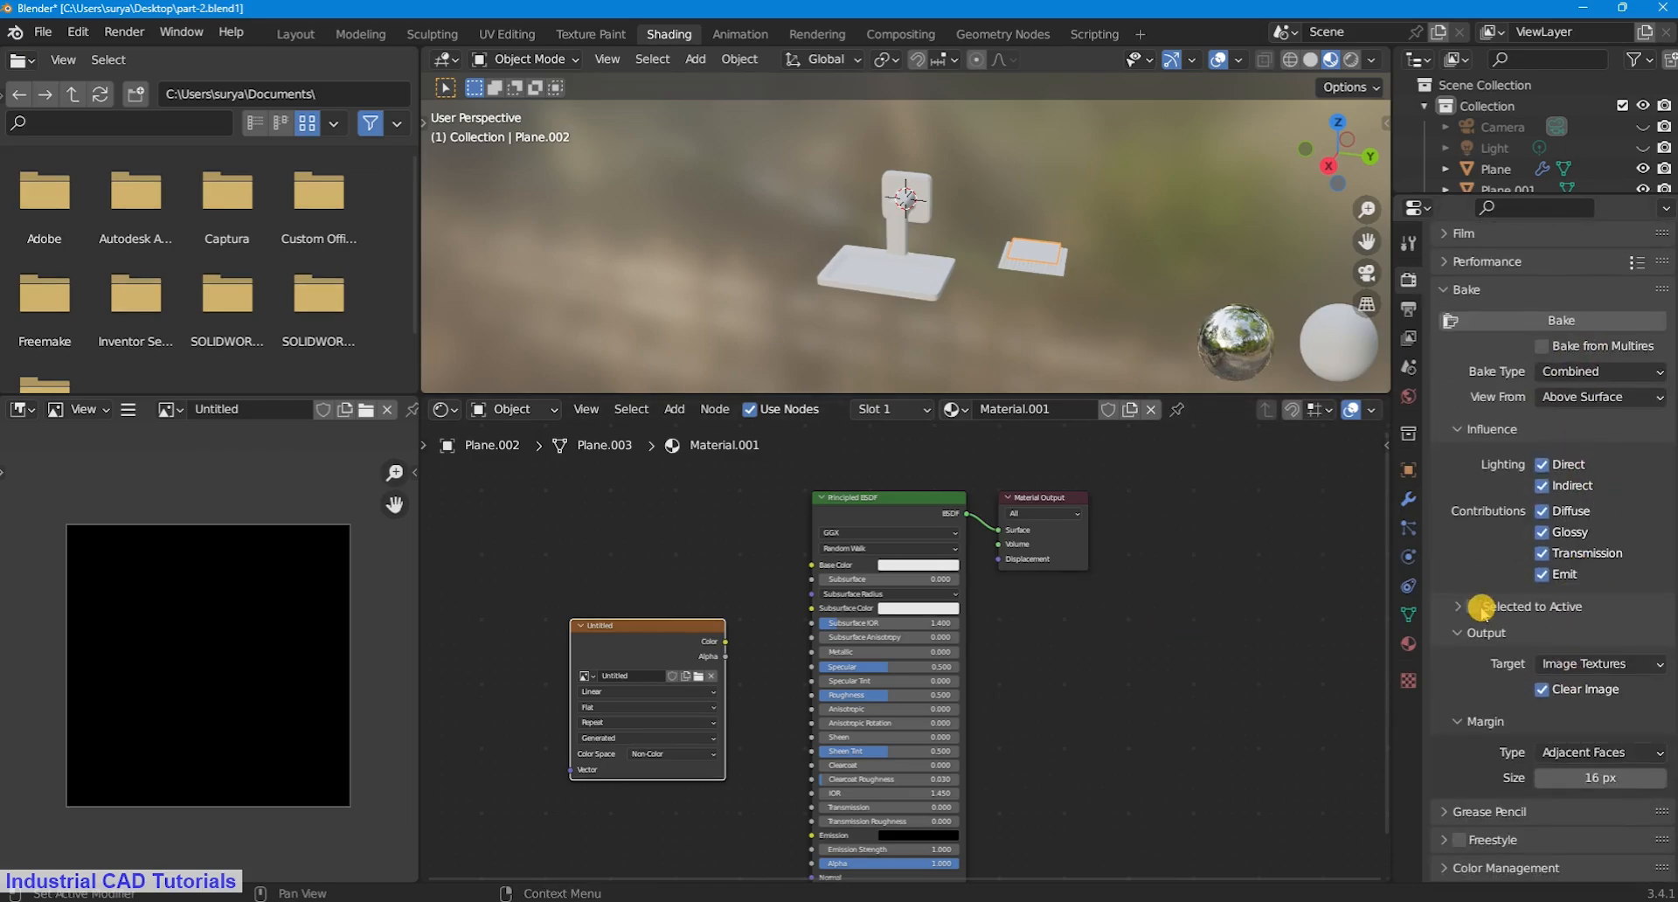
{"action": "left_click", "coordinate": [1577, 372]}
{"action": "left_click", "coordinate": [1523, 506]}
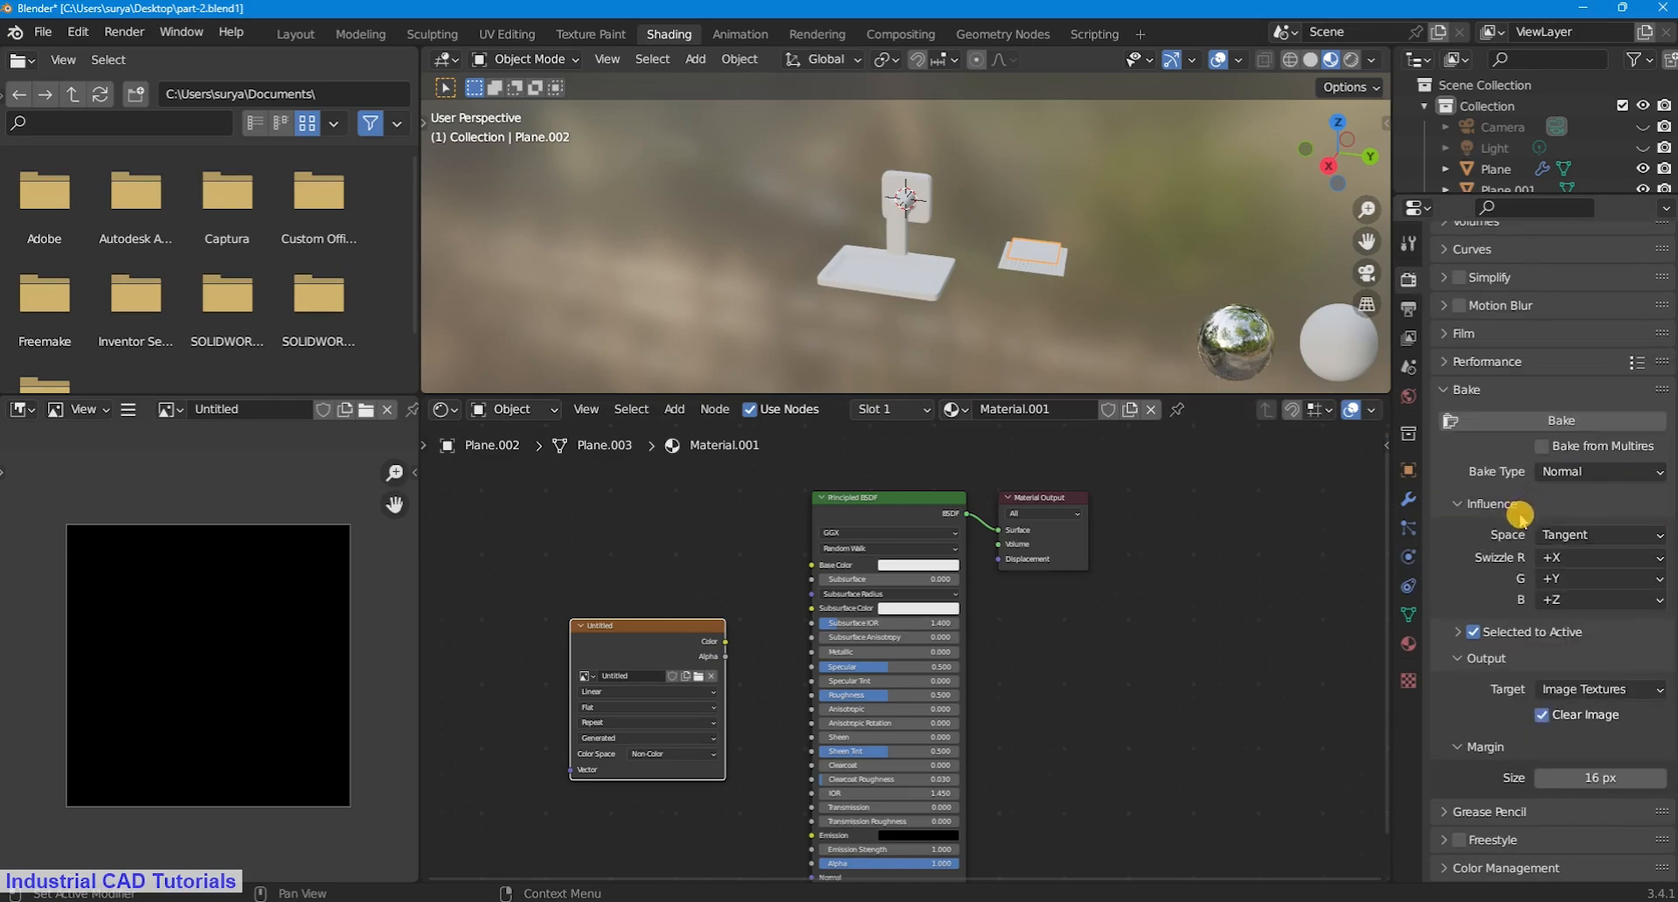
Step: Select the tiled panel with the small plane as the active object and bake the normal map into the Untitled image
{"action": "left_click", "coordinate": [1562, 420]}
{"action": "left_click_drag", "start_coordinate": [1444, 198], "coordinate": [1434, 278]}
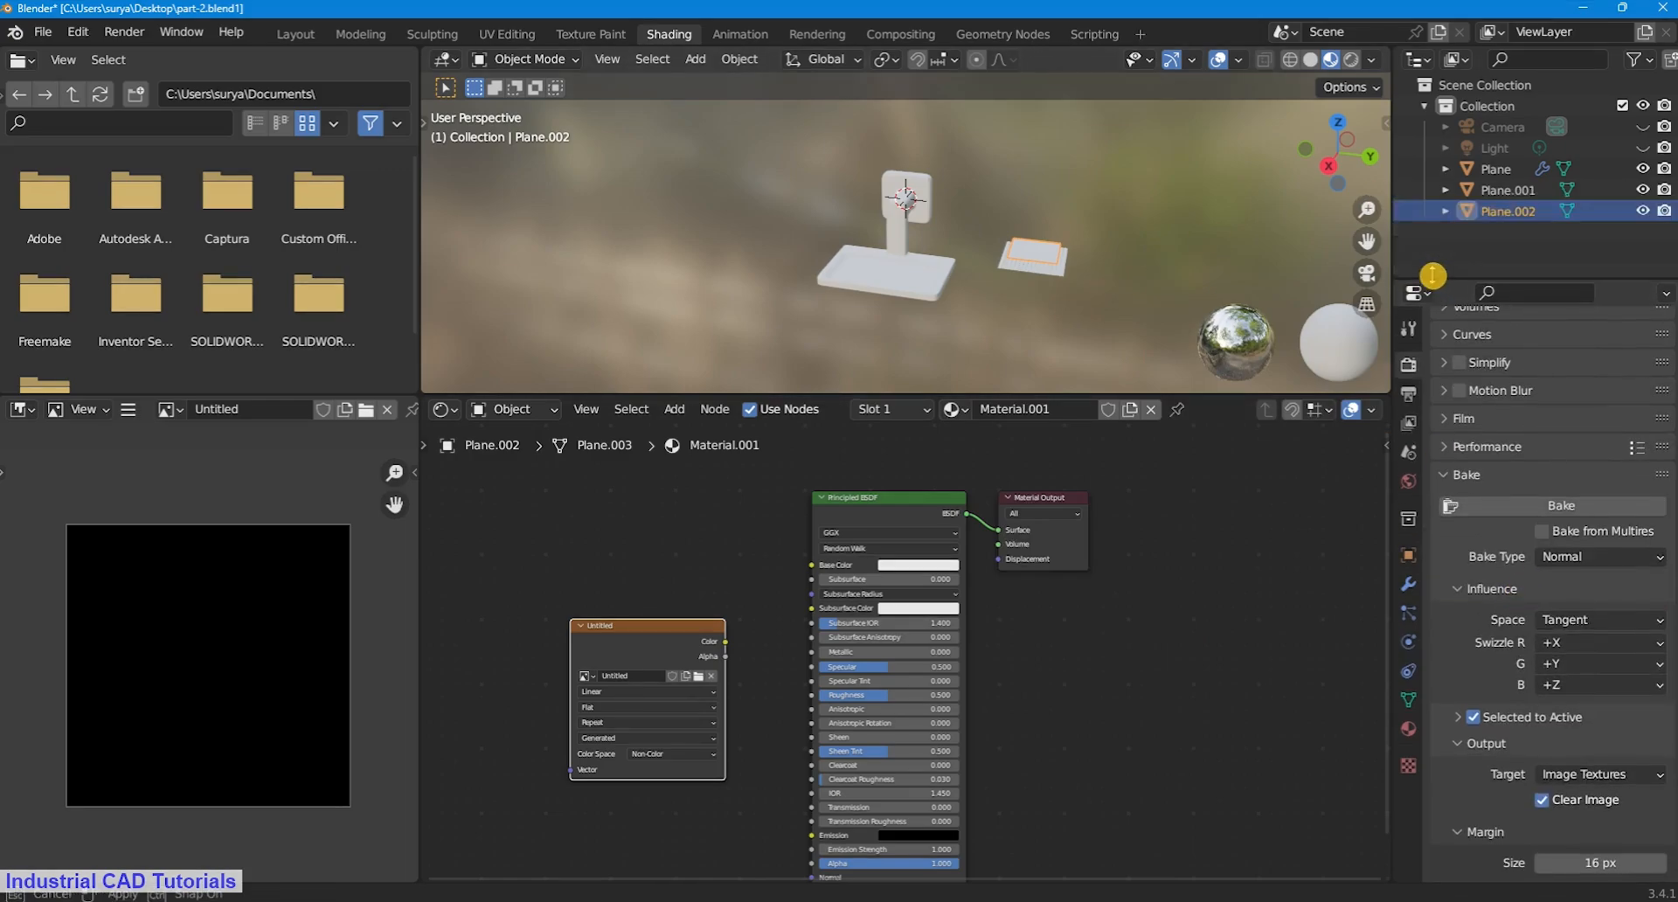
{"action": "left_click", "coordinate": [1059, 251]}
{"action": "key", "text": "ctrl+z"}
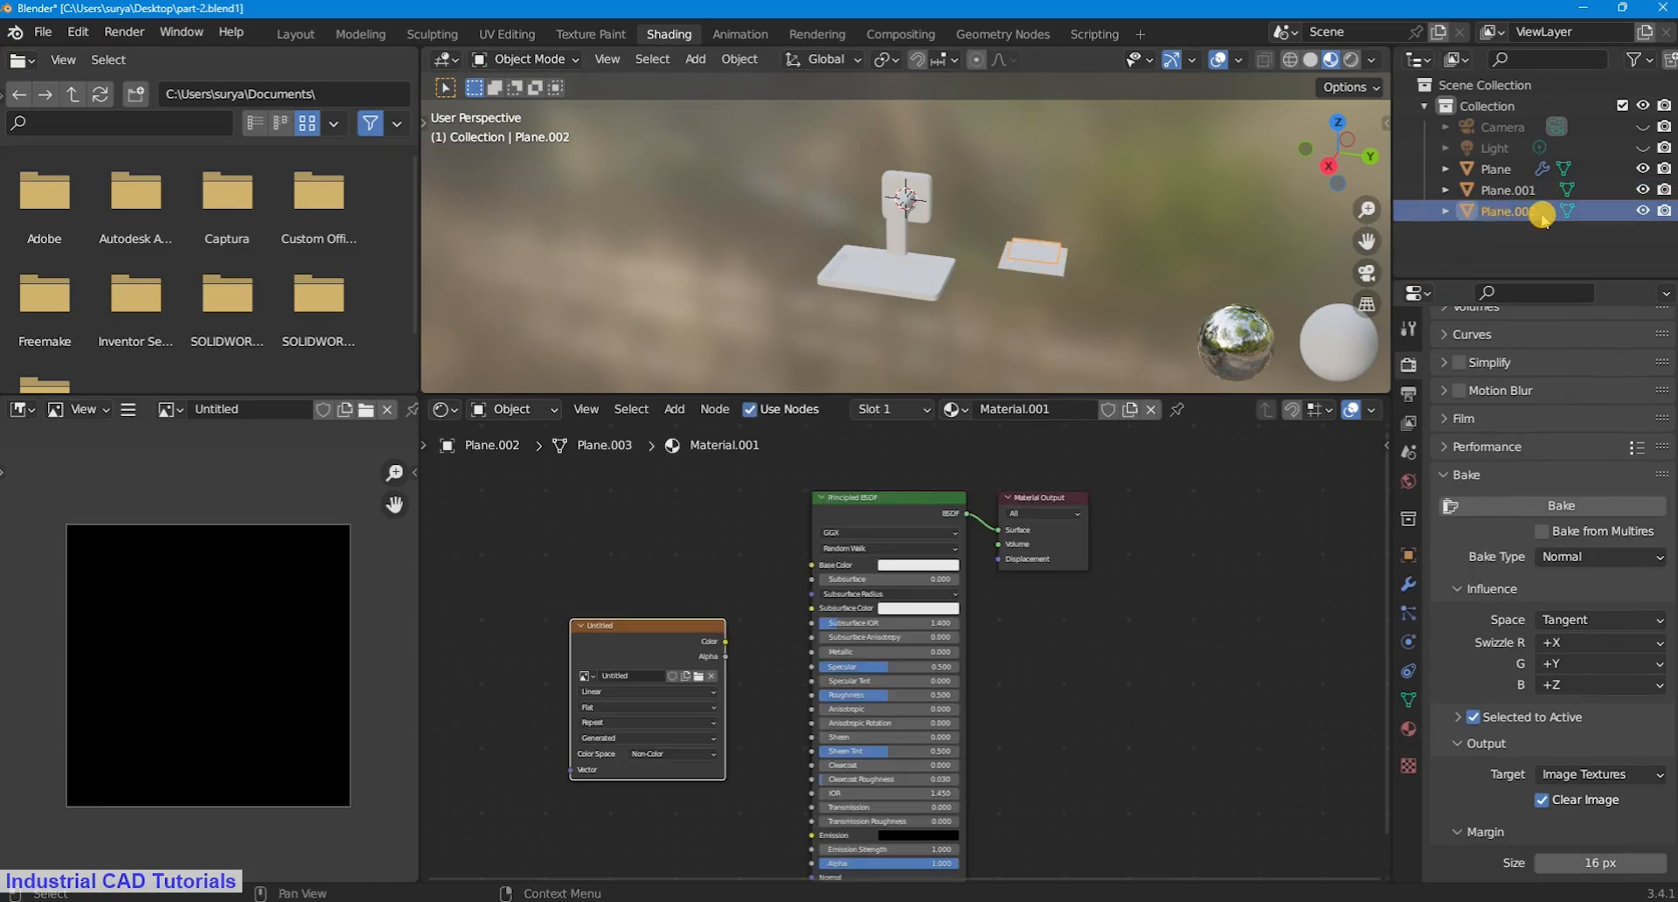
{"action": "left_click", "coordinate": [1083, 295]}
{"action": "left_click", "coordinate": [1065, 270]}
{"action": "left_click", "coordinate": [1127, 253], "text": "shift"}
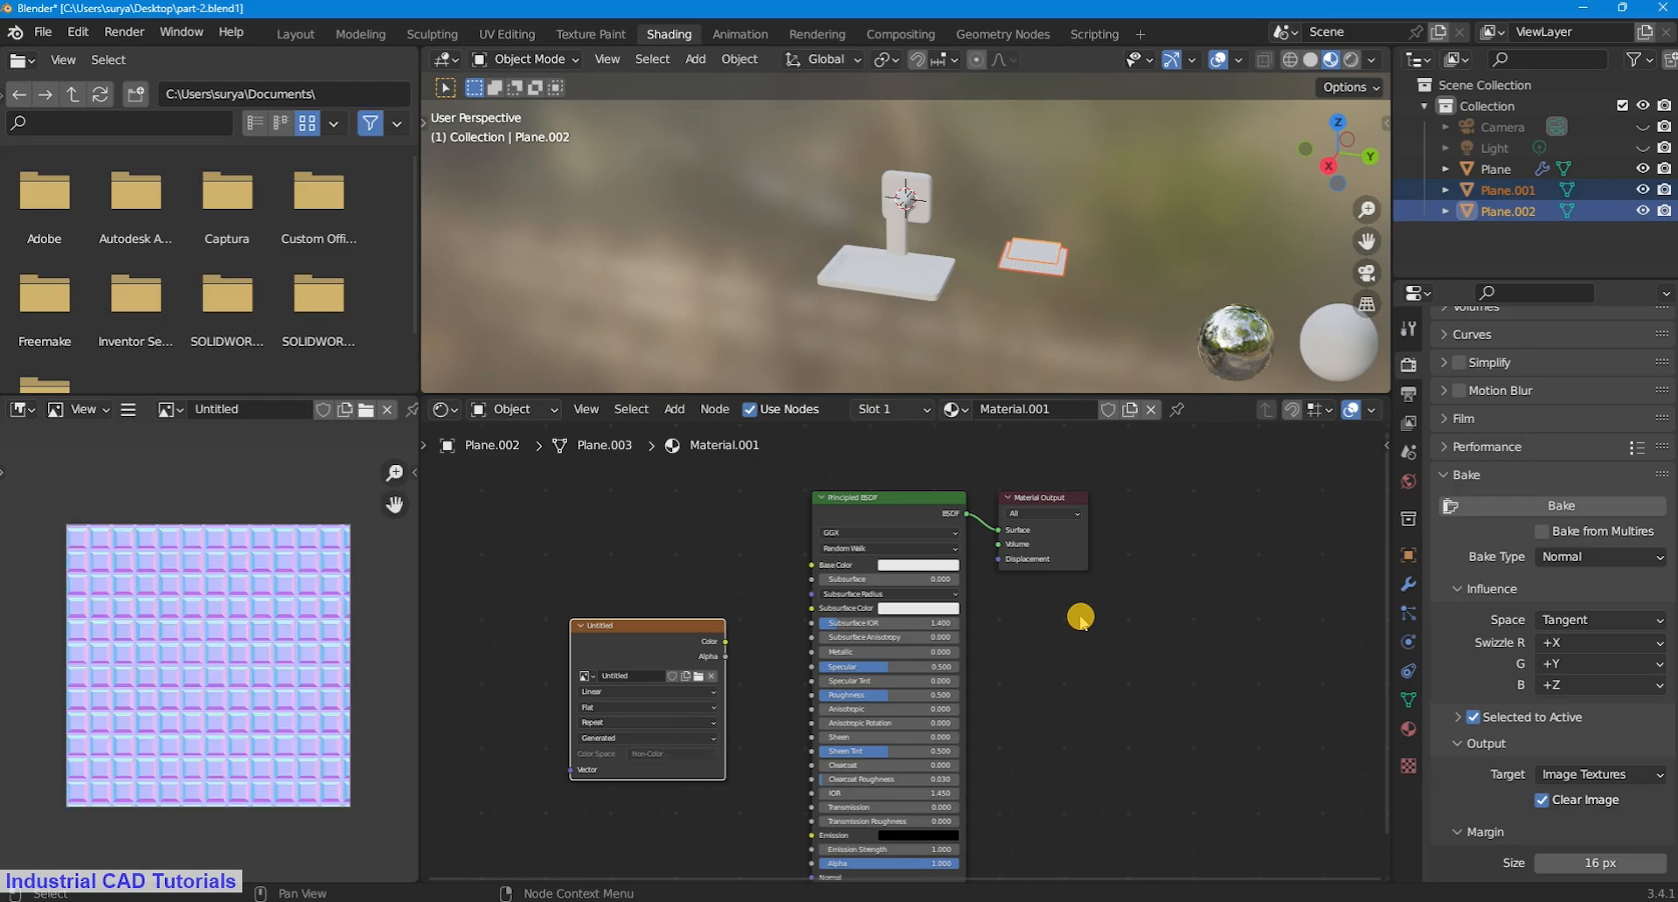
Step: Save the file and enlarge the image editor to inspect the baked normal map
{"action": "key", "text": "ctrl+s"}
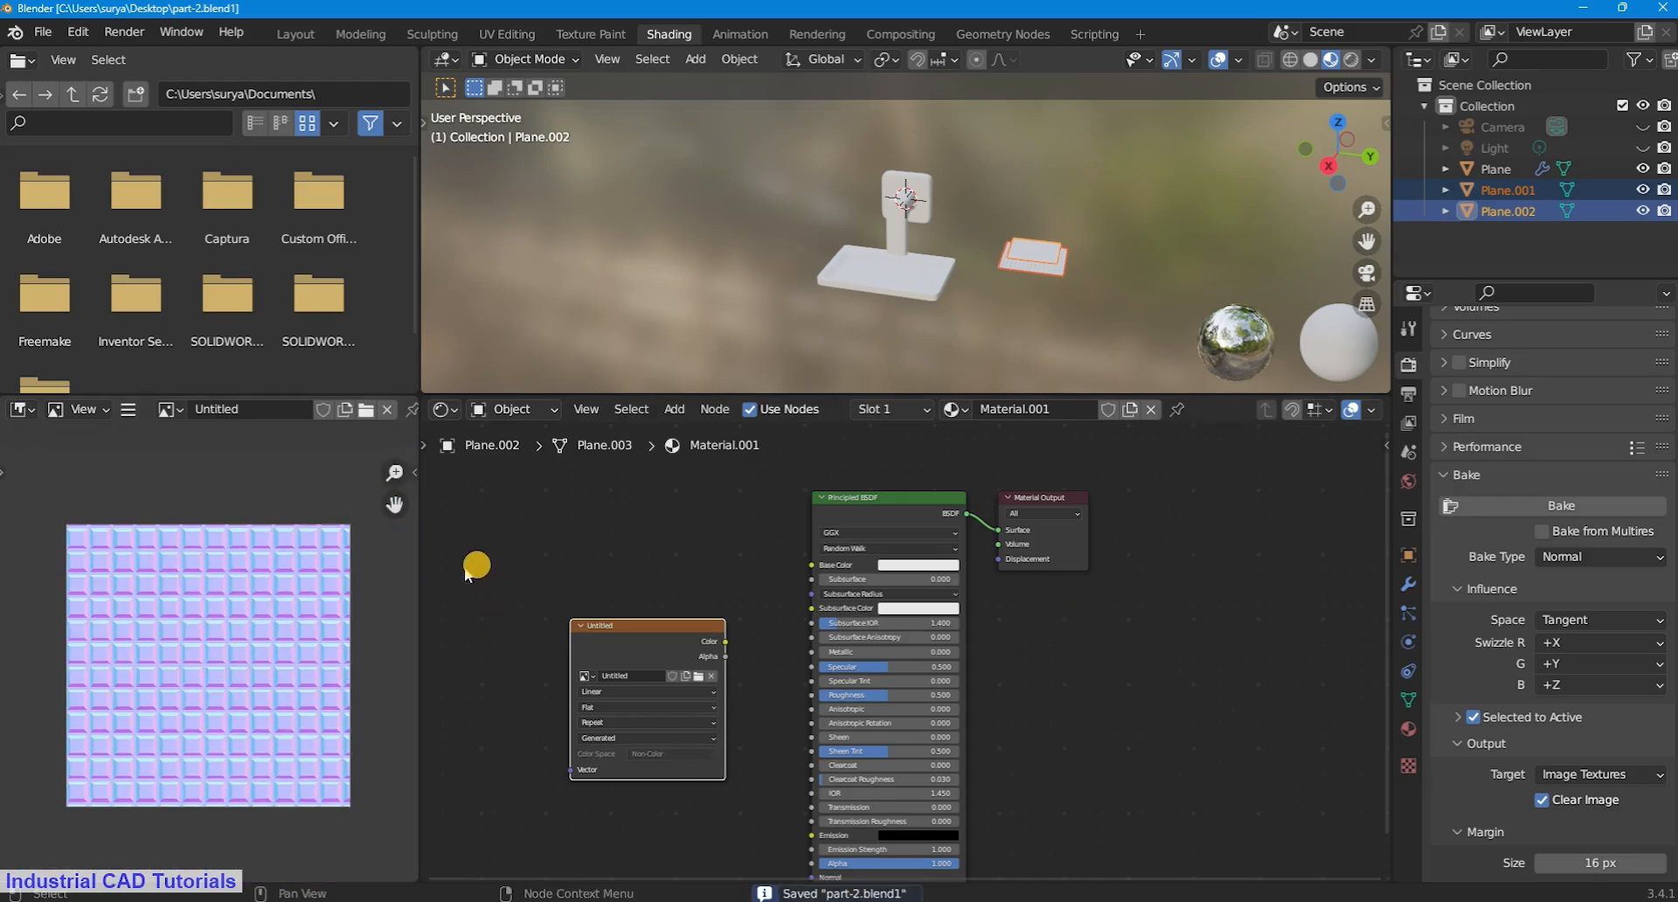
{"action": "left_click_drag", "start_coordinate": [859, 564], "coordinate": [895, 566]}
{"action": "scroll", "coordinate": [385, 656], "scroll_direction": "up", "scroll_amount": 8}
{"action": "scroll", "coordinate": [386, 656], "scroll_direction": "down", "scroll_amount": 7}
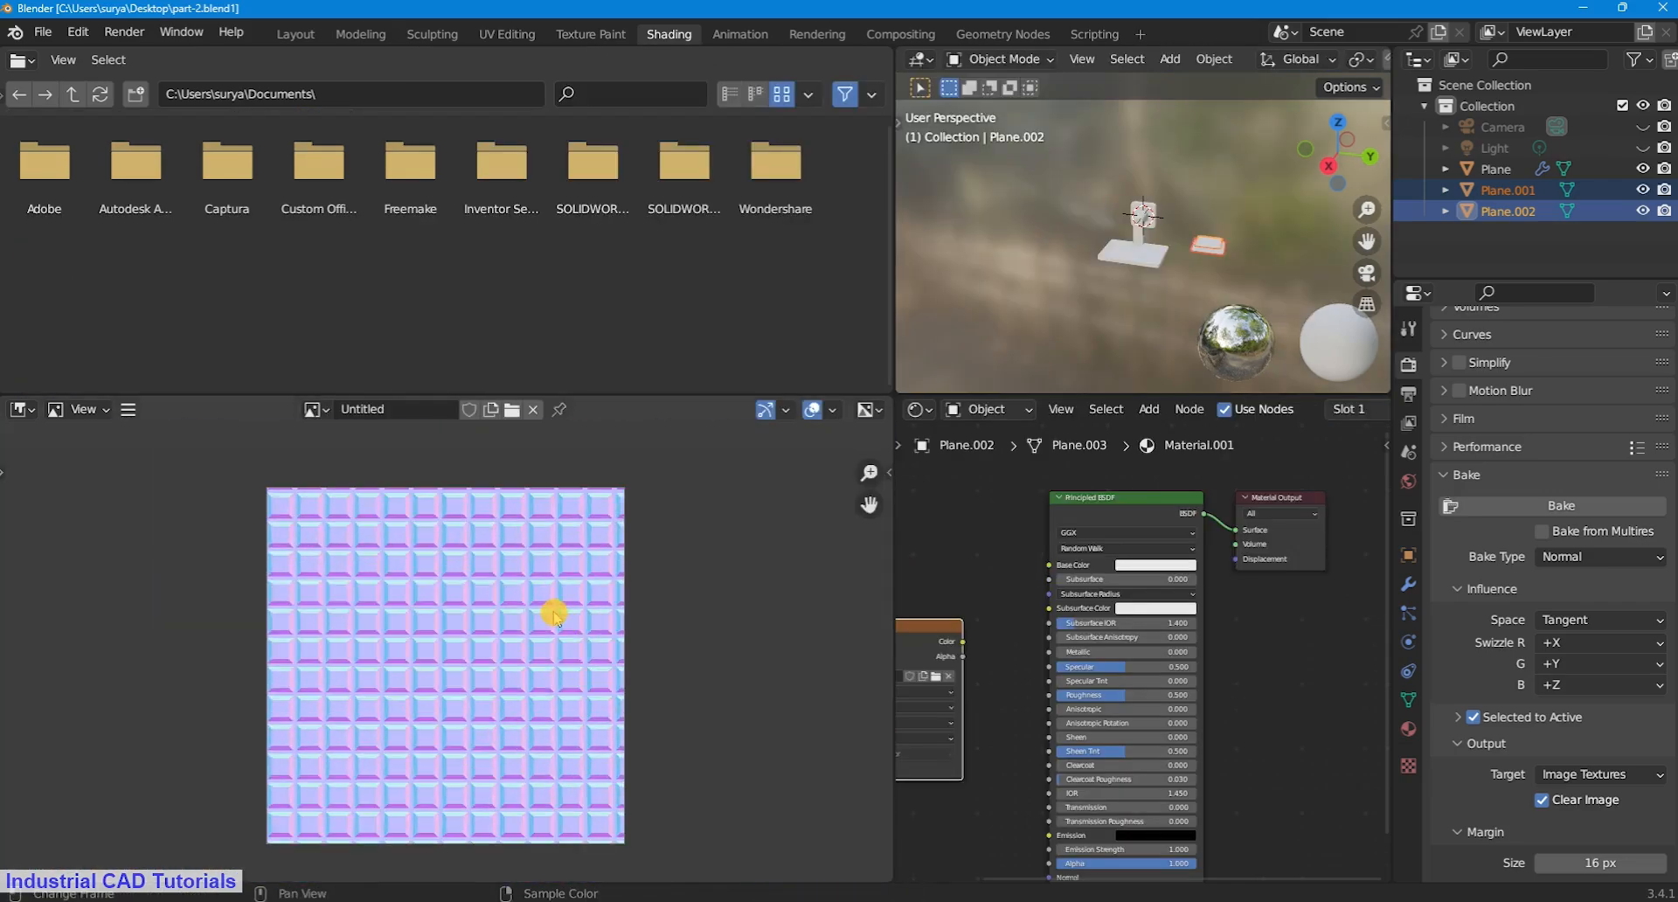
Step: Save the baked image to the Desktop as bake texture.png in PNG format
{"action": "left_click", "coordinate": [312, 409]}
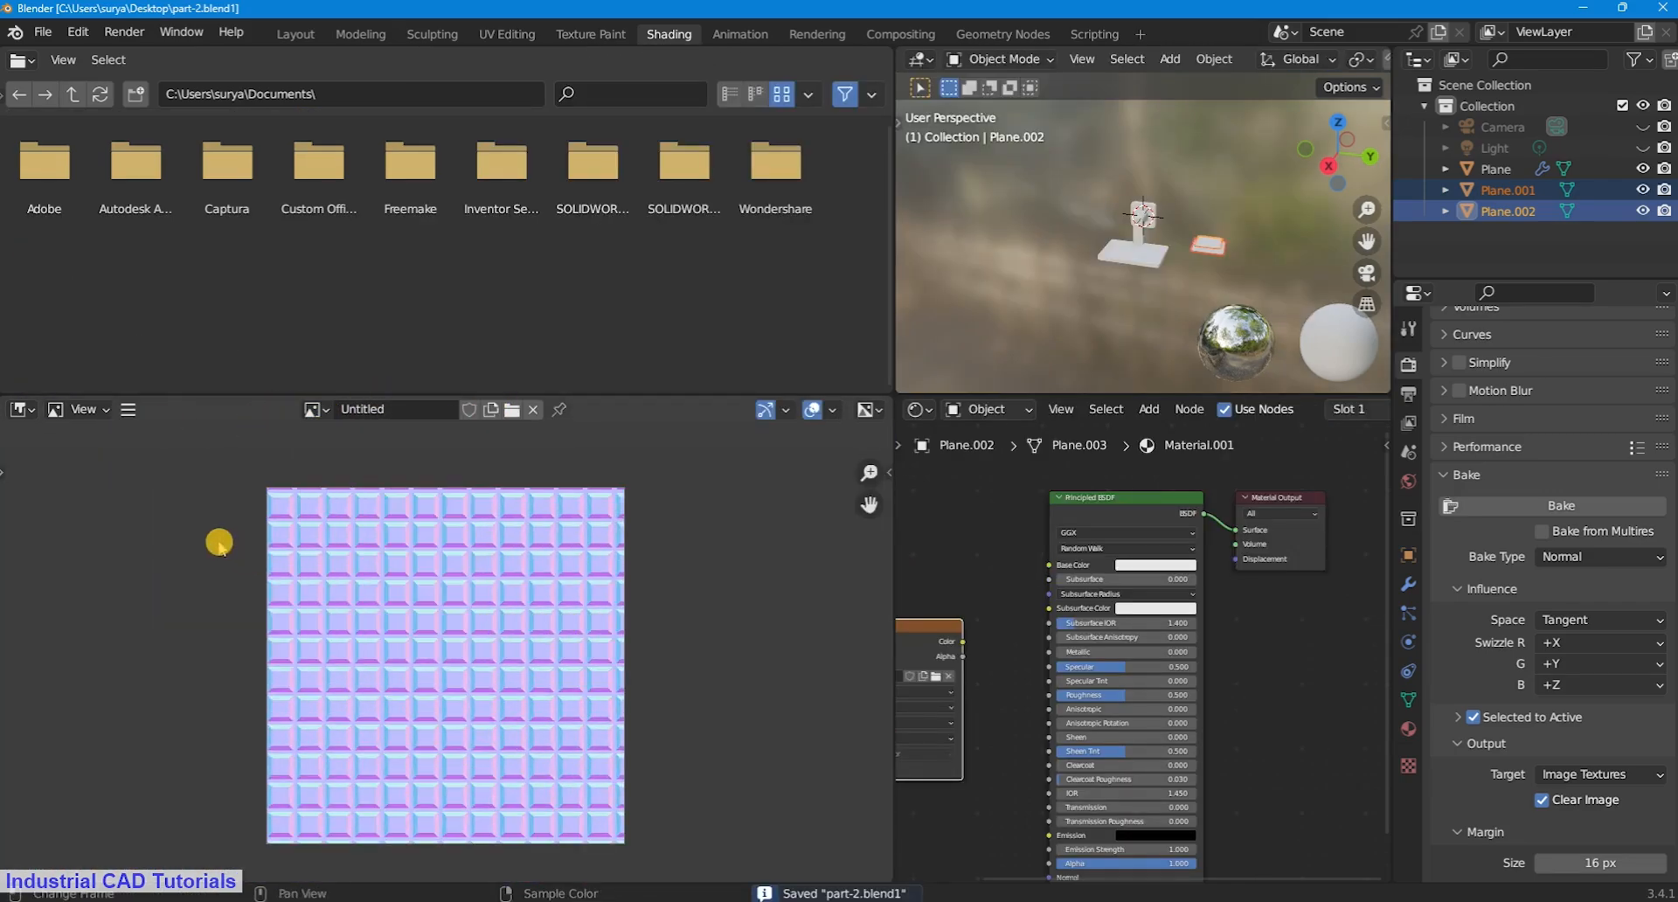
{"action": "mouse_move", "coordinate": [206, 454]}
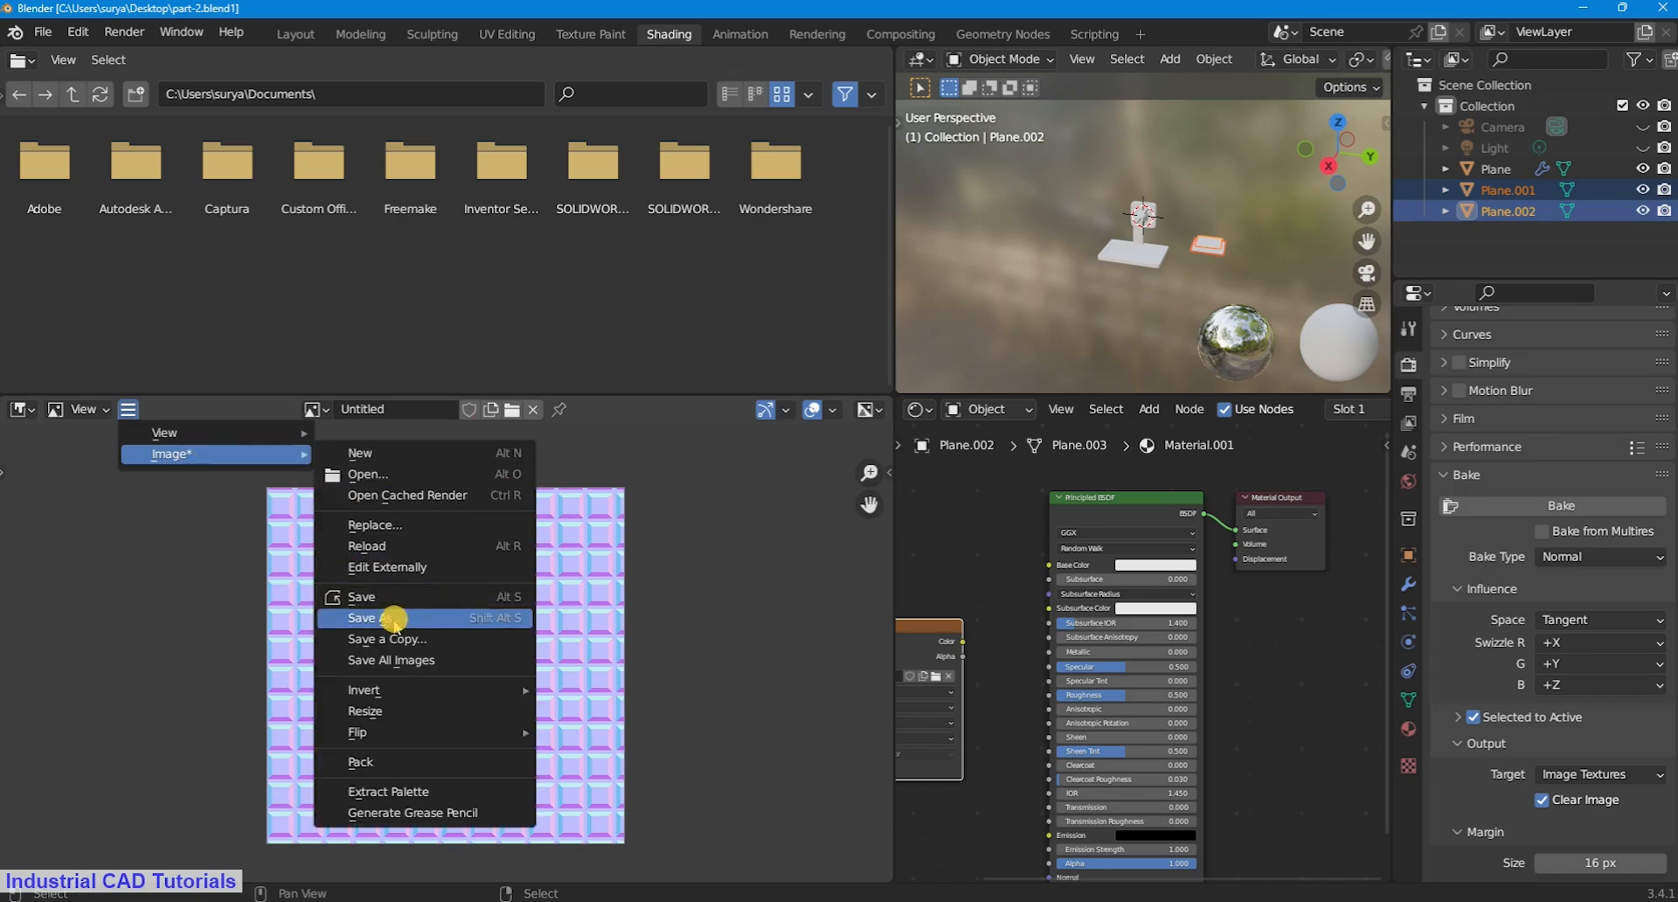
{"action": "left_click", "coordinate": [394, 616]}
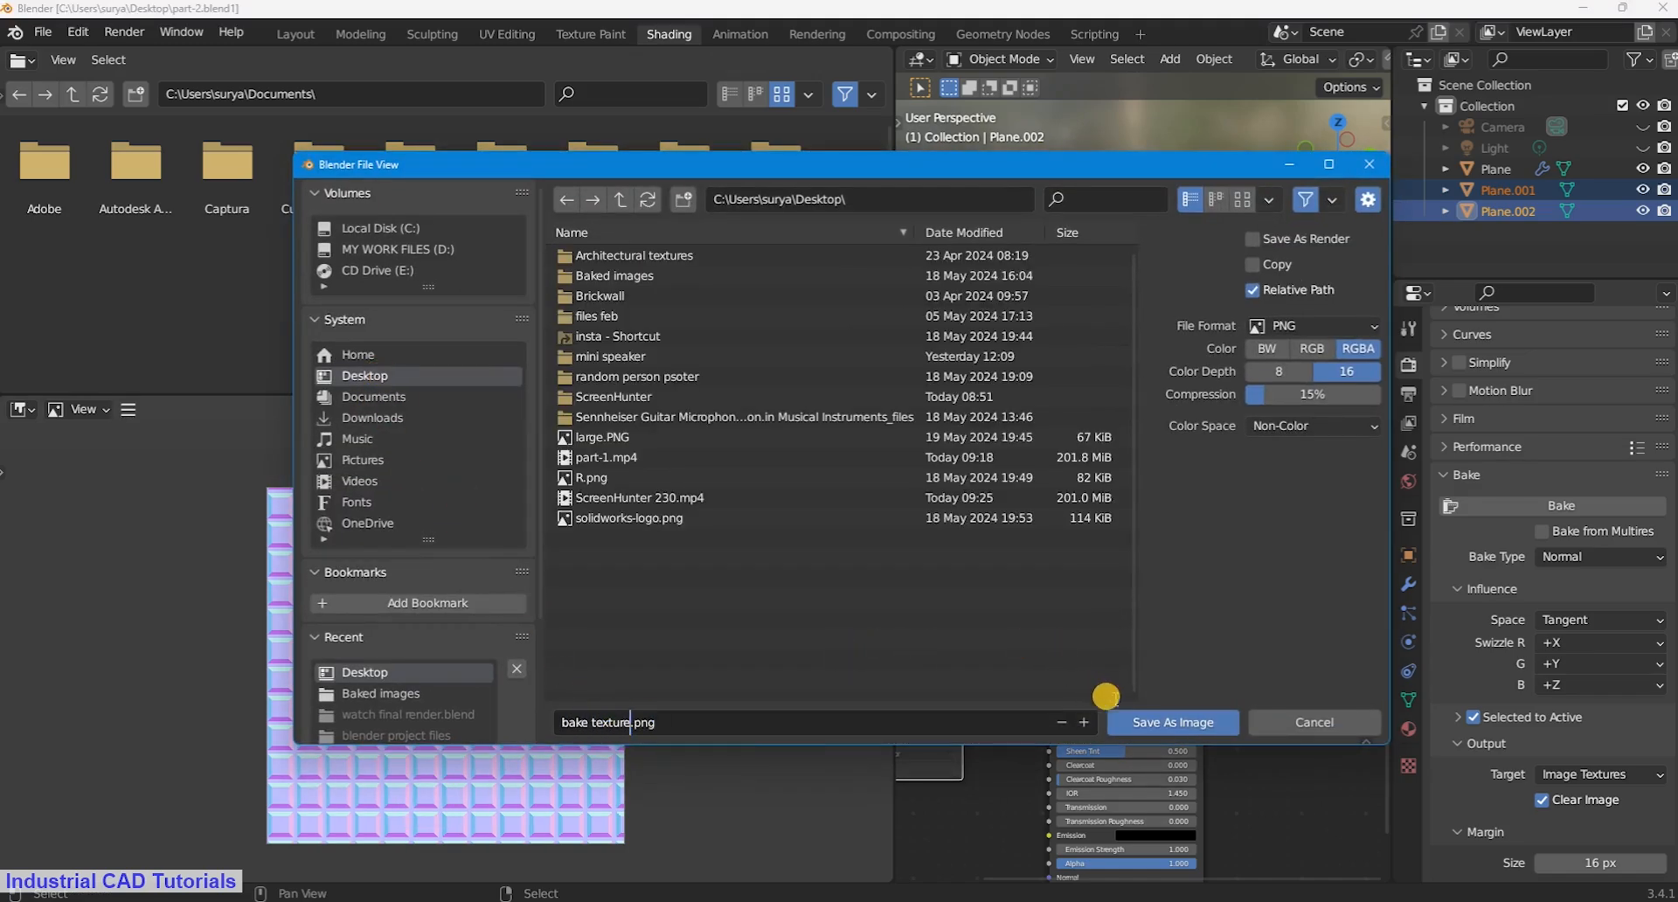
{"action": "left_click", "coordinate": [1152, 723]}
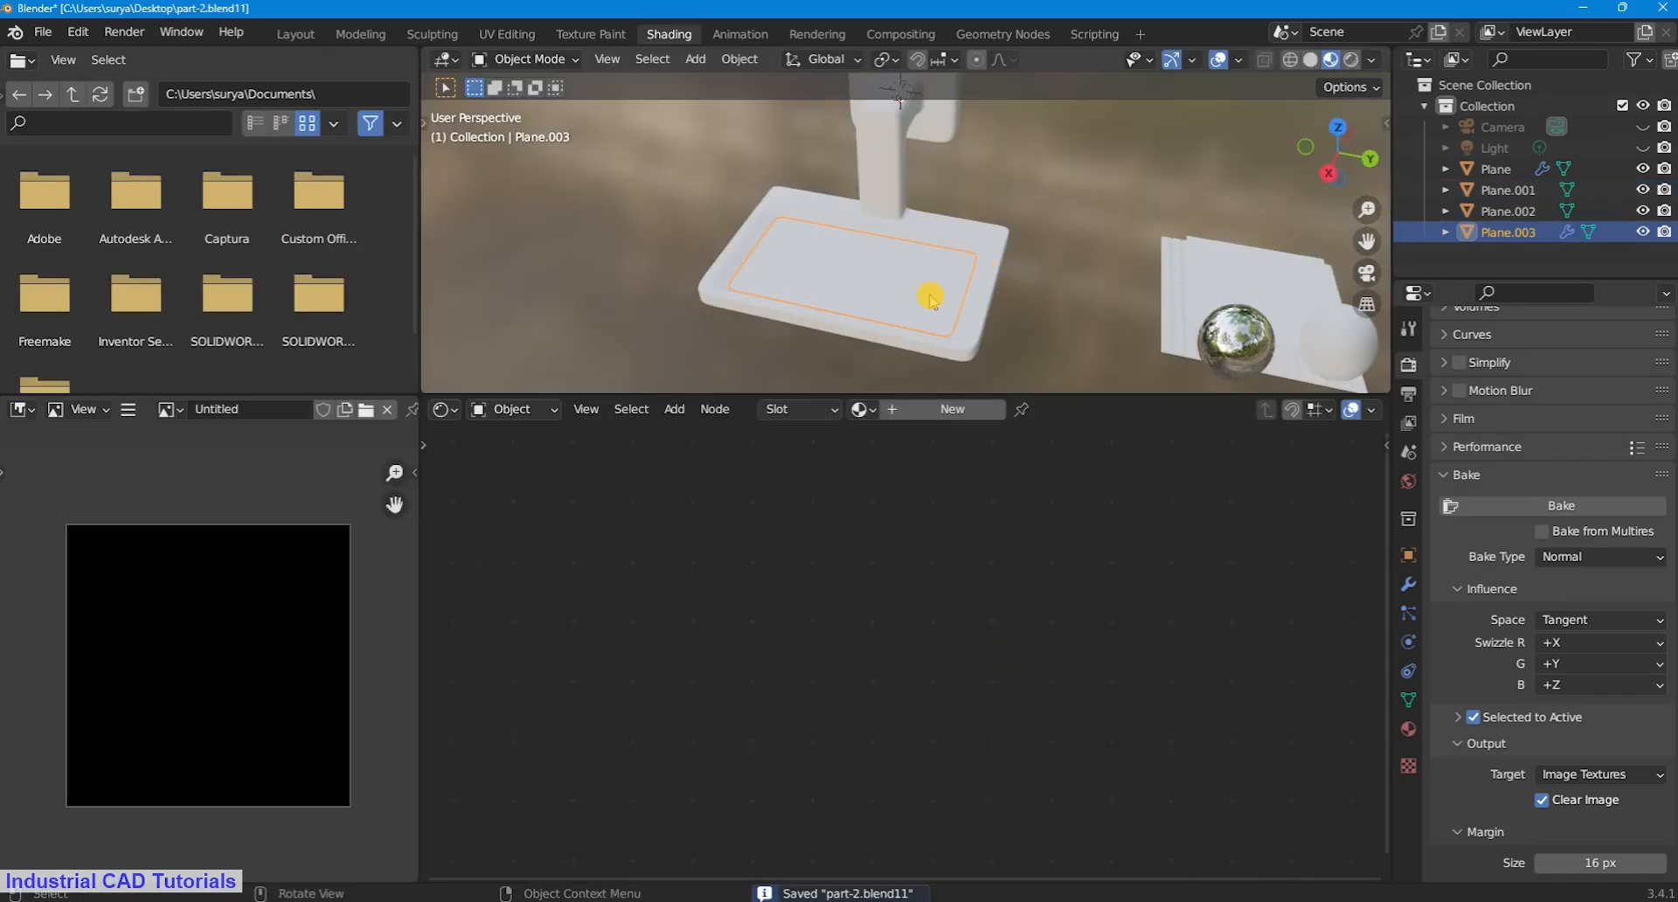
Step: Give the bracket a new material and darken its base color to near black
{"action": "scroll", "coordinate": [928, 293], "scroll_direction": "down", "scroll_amount": 5}
{"action": "left_click", "coordinate": [884, 165]}
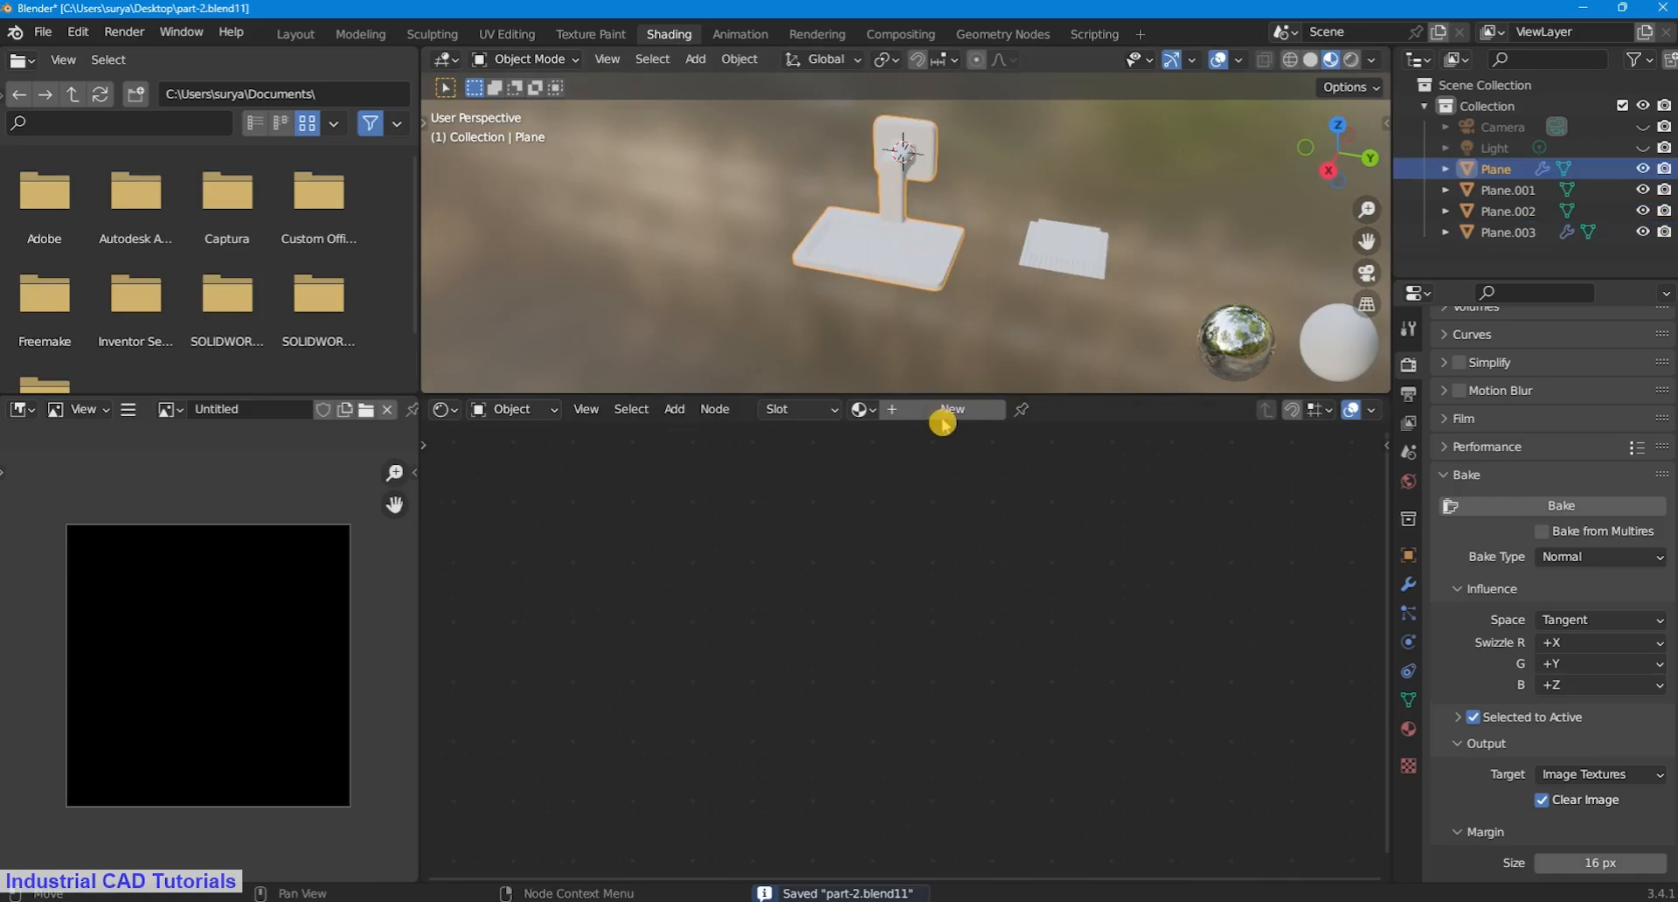
{"action": "left_click", "coordinate": [966, 411]}
{"action": "left_click", "coordinate": [923, 523]}
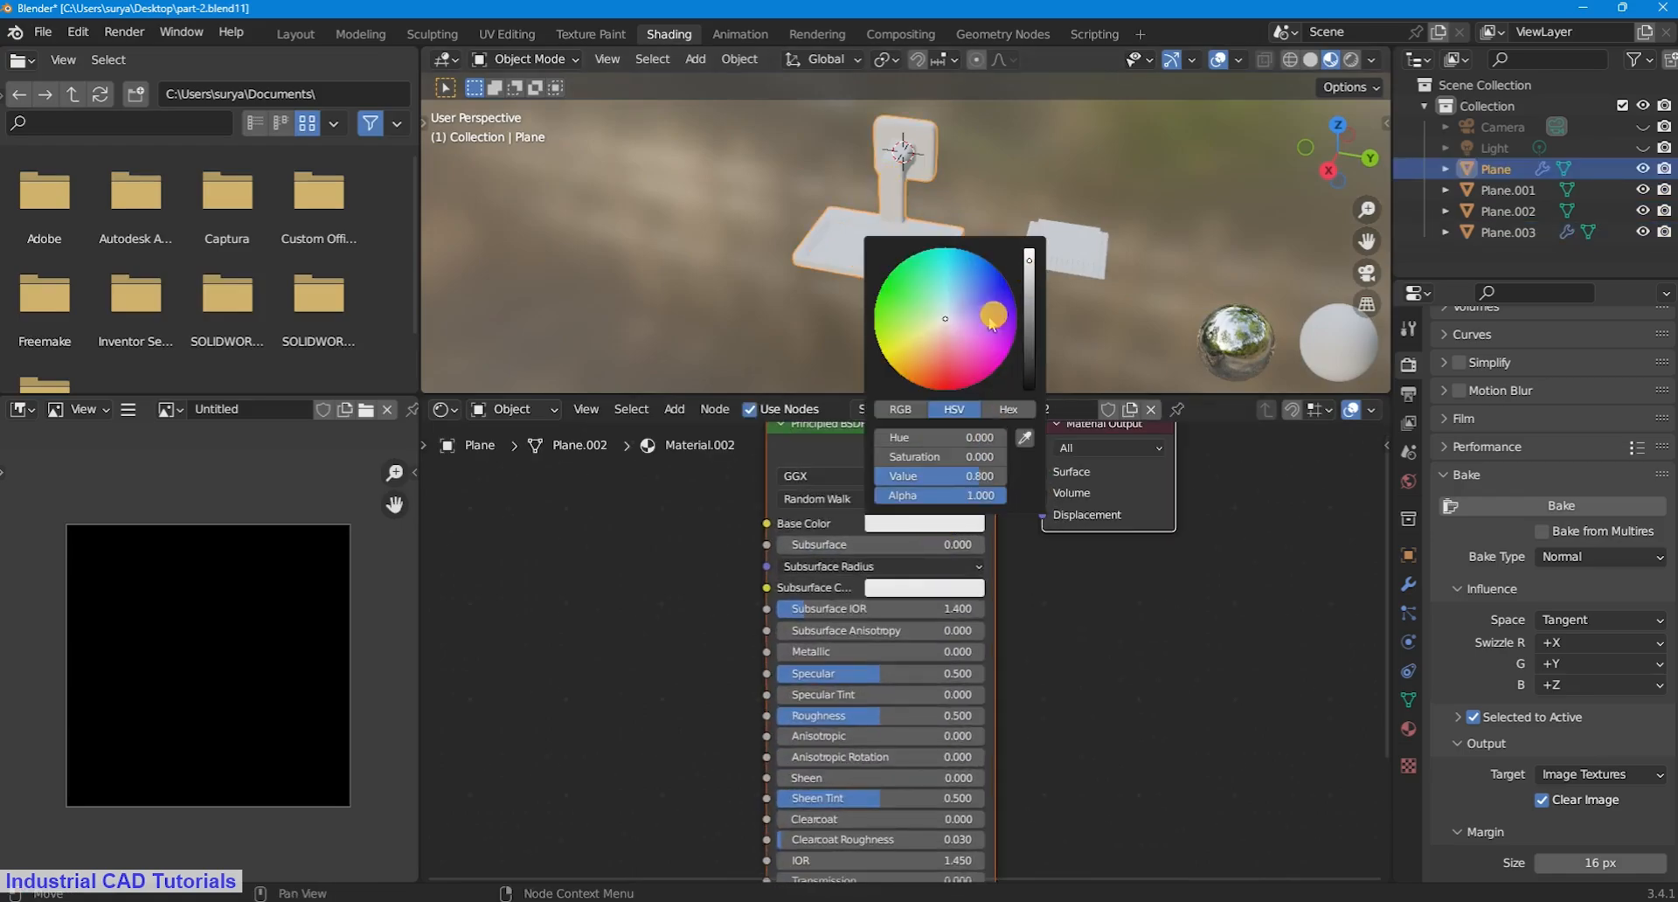
{"action": "left_click_drag", "start_coordinate": [1029, 295], "coordinate": [1030, 367]}
{"action": "left_click", "coordinate": [923, 186]}
{"action": "scroll", "coordinate": [924, 187], "scroll_direction": "up", "scroll_amount": 7}
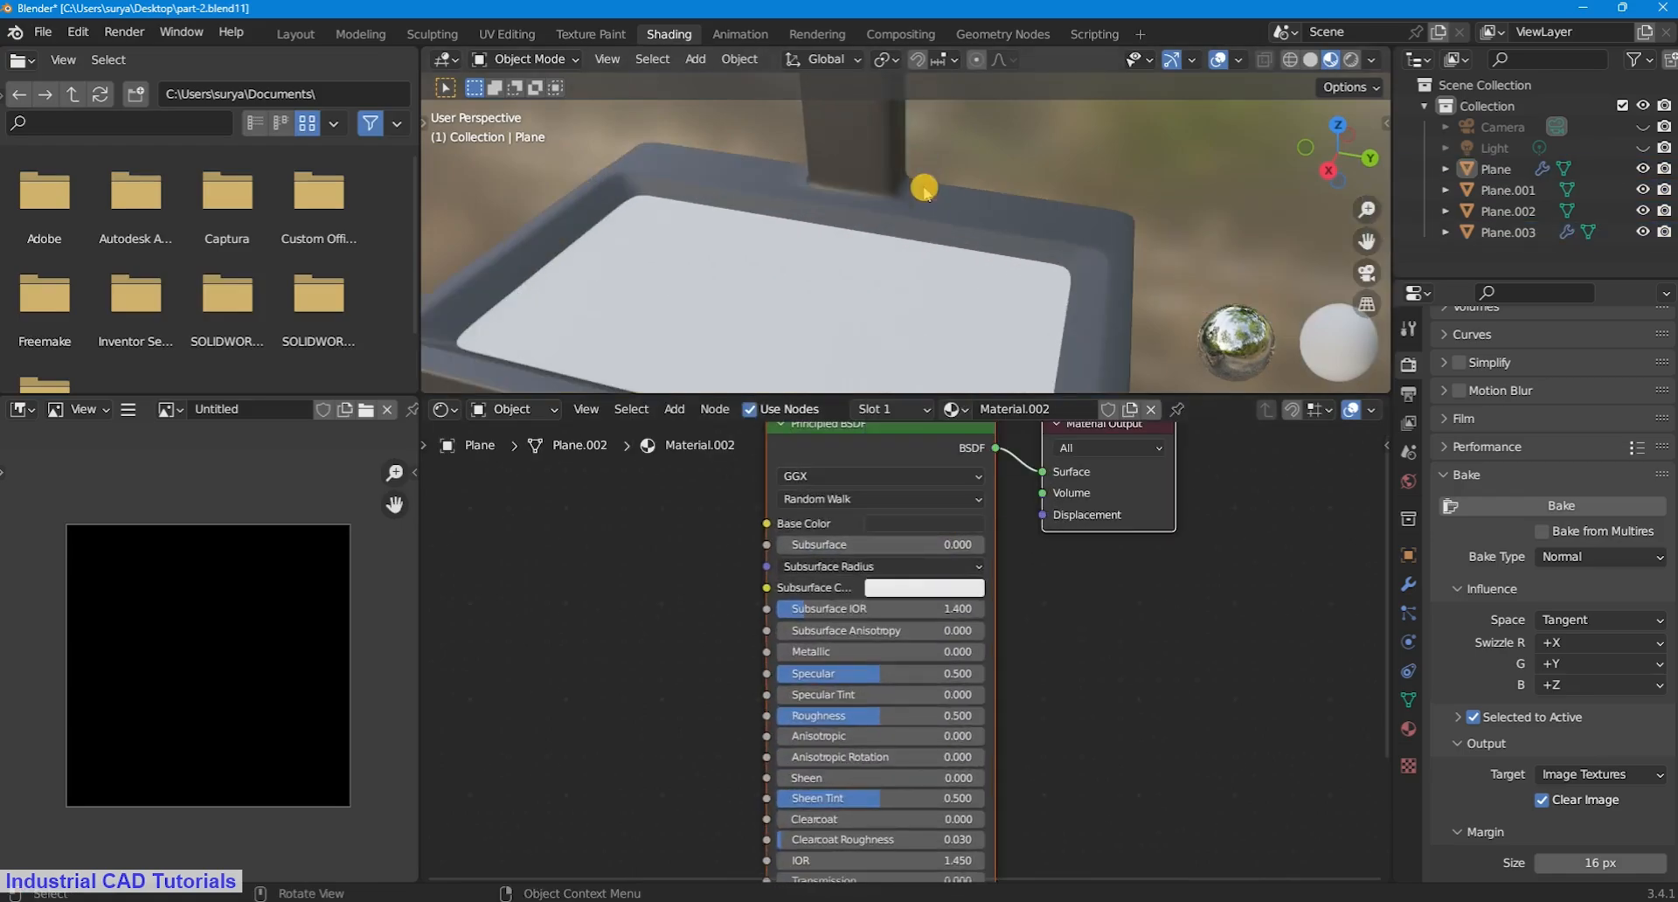
Step: Set the roughness of the bracket's near-black material to 0.350
{"action": "scroll", "coordinate": [849, 729], "scroll_direction": "up", "scroll_amount": 1}
{"action": "key", "text": "Return"}
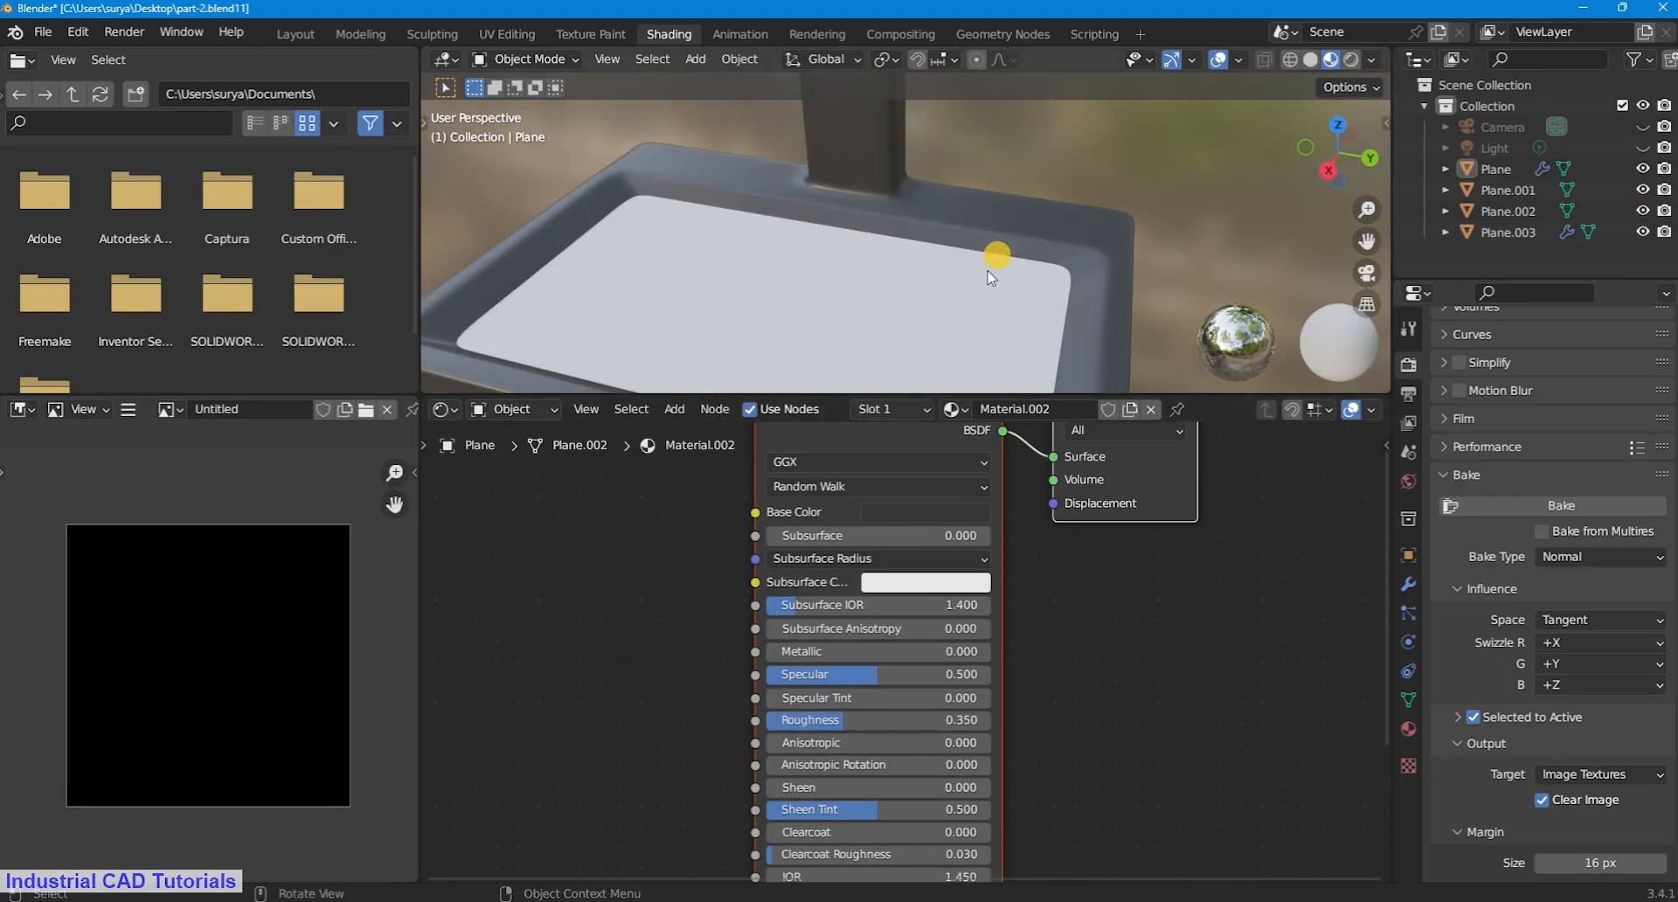
{"action": "scroll", "coordinate": [1047, 231], "scroll_direction": "down", "scroll_amount": 5}
{"action": "middle_click_drag", "start_coordinate": [1045, 230], "coordinate": [1025, 197]}
{"action": "left_click_drag", "start_coordinate": [1365, 240], "coordinate": [1373, 304]}
{"action": "scroll", "coordinate": [1004, 277], "scroll_direction": "up", "scroll_amount": 5}
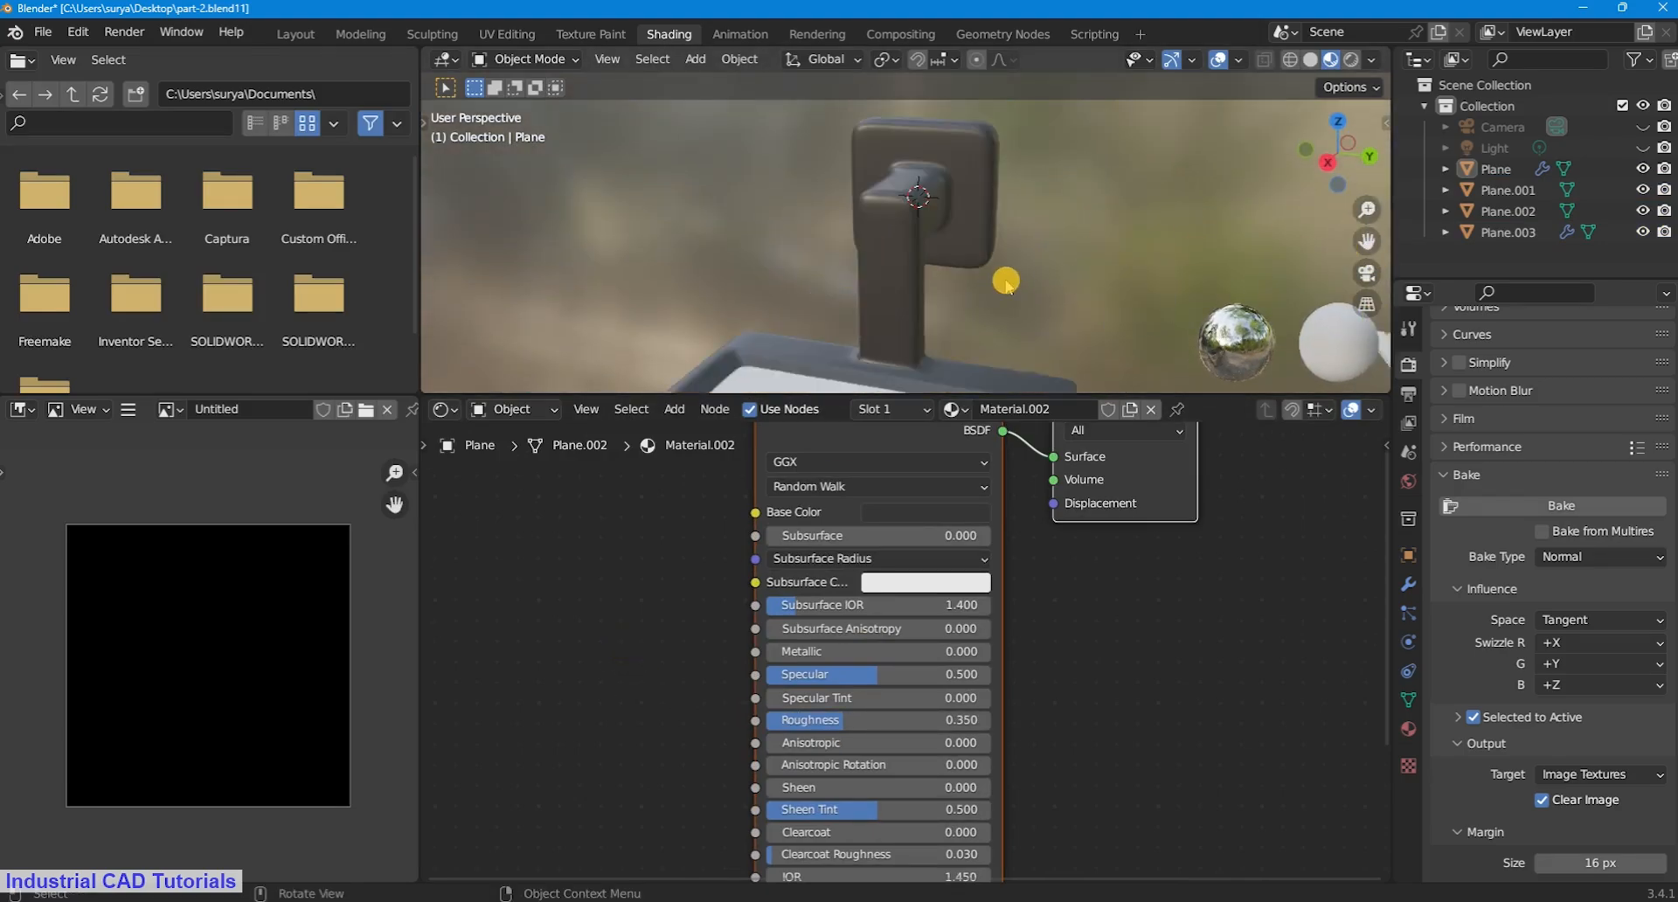
{"action": "middle_click_drag", "start_coordinate": [1001, 277], "coordinate": [935, 246]}
{"action": "scroll", "coordinate": [1024, 203], "scroll_direction": "down", "scroll_amount": 5}
{"action": "left_click_drag", "start_coordinate": [1367, 240], "coordinate": [1365, 166]}
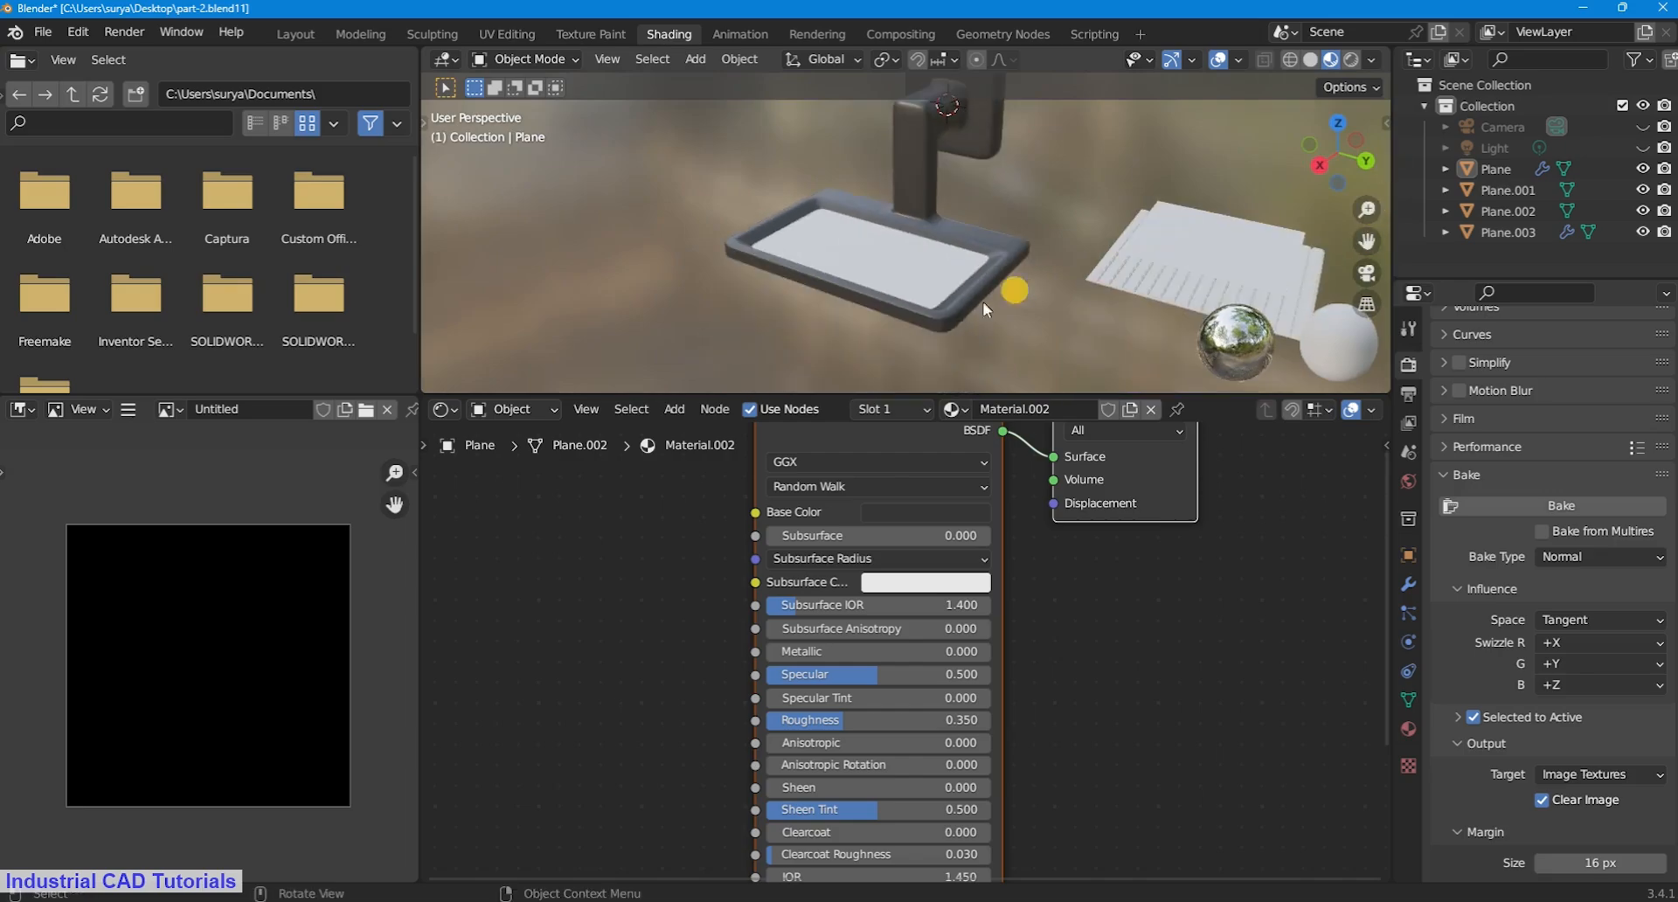
Step: Unwrap the UVs of the tray's inner surface plane in the UV Editing workspace
{"action": "left_click", "coordinate": [910, 269]}
{"action": "key", "text": "Tab"}
{"action": "left_click", "coordinate": [500, 38]}
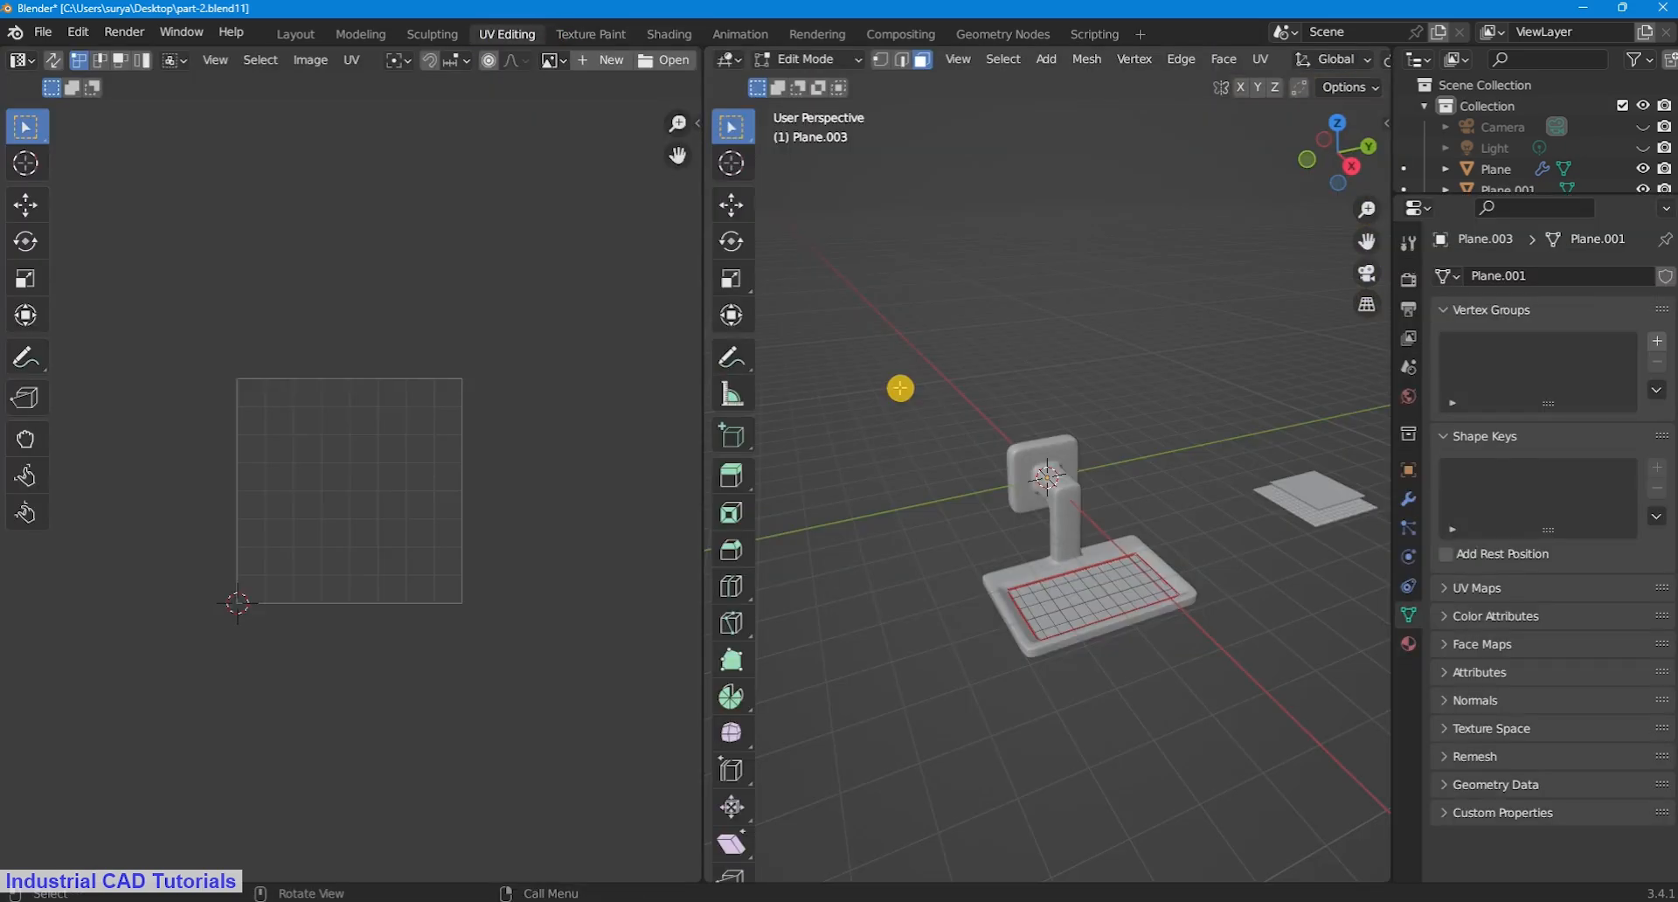
{"action": "mouse_move", "coordinate": [900, 385]}
{"action": "middle_mouse_down"}
{"action": "mouse_move", "coordinate": [1157, 475]}
{"action": "mouse_move", "coordinate": [1367, 258]}
{"action": "mouse_move", "coordinate": [1075, 439]}
{"action": "middle_mouse_up"}
{"action": "key", "text": "u"}
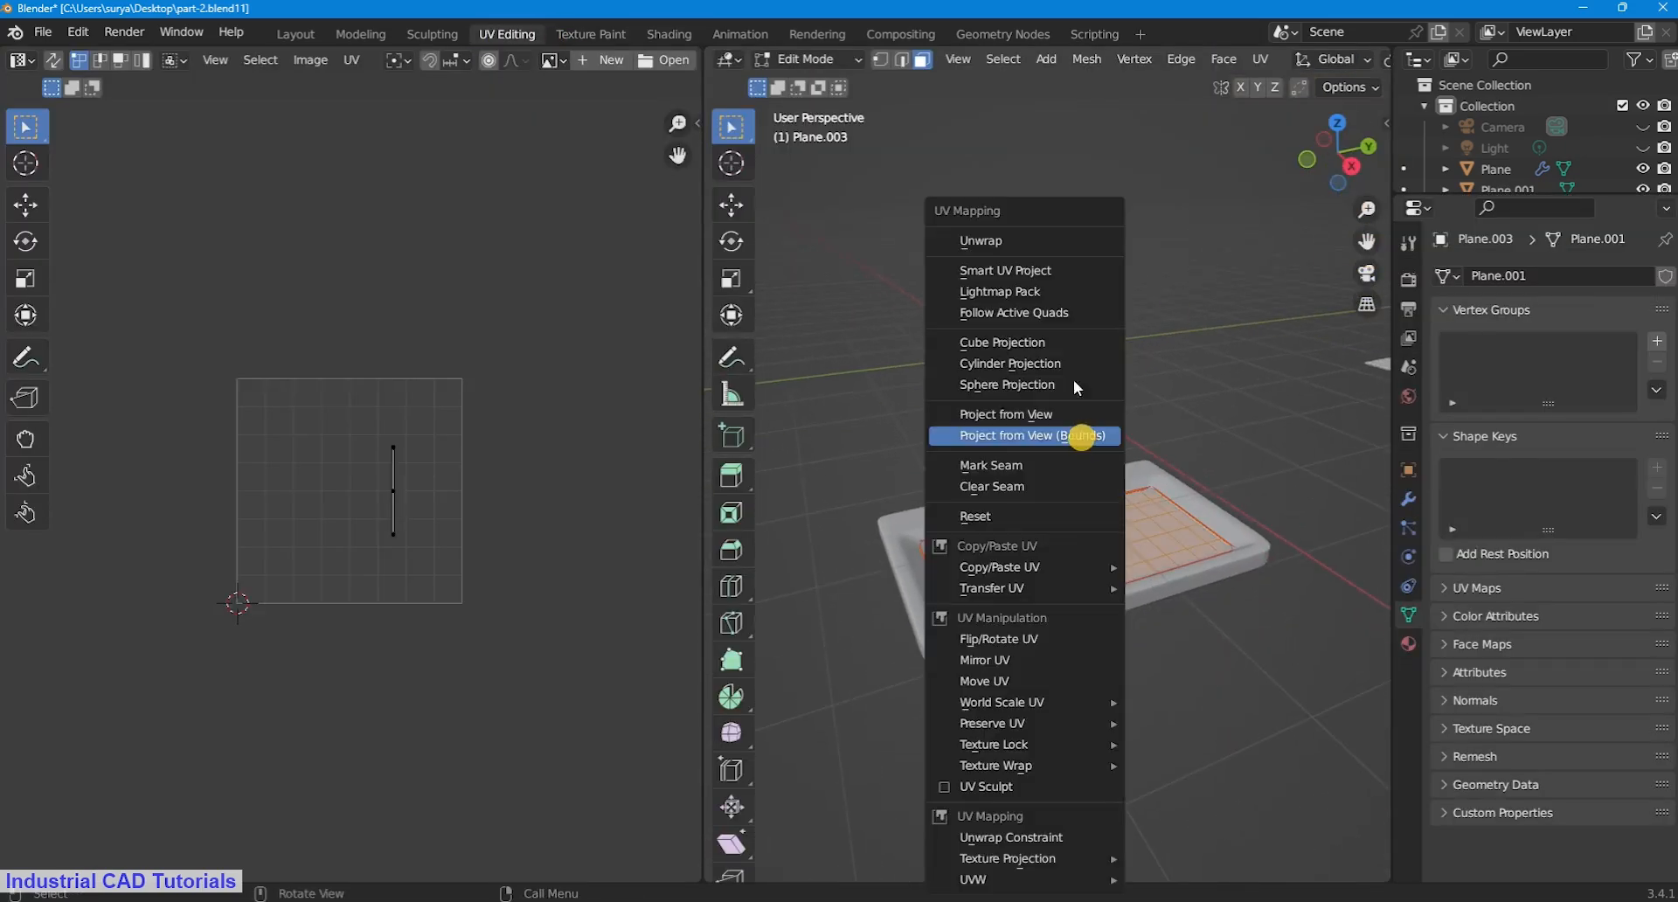
{"action": "left_click", "coordinate": [1059, 240]}
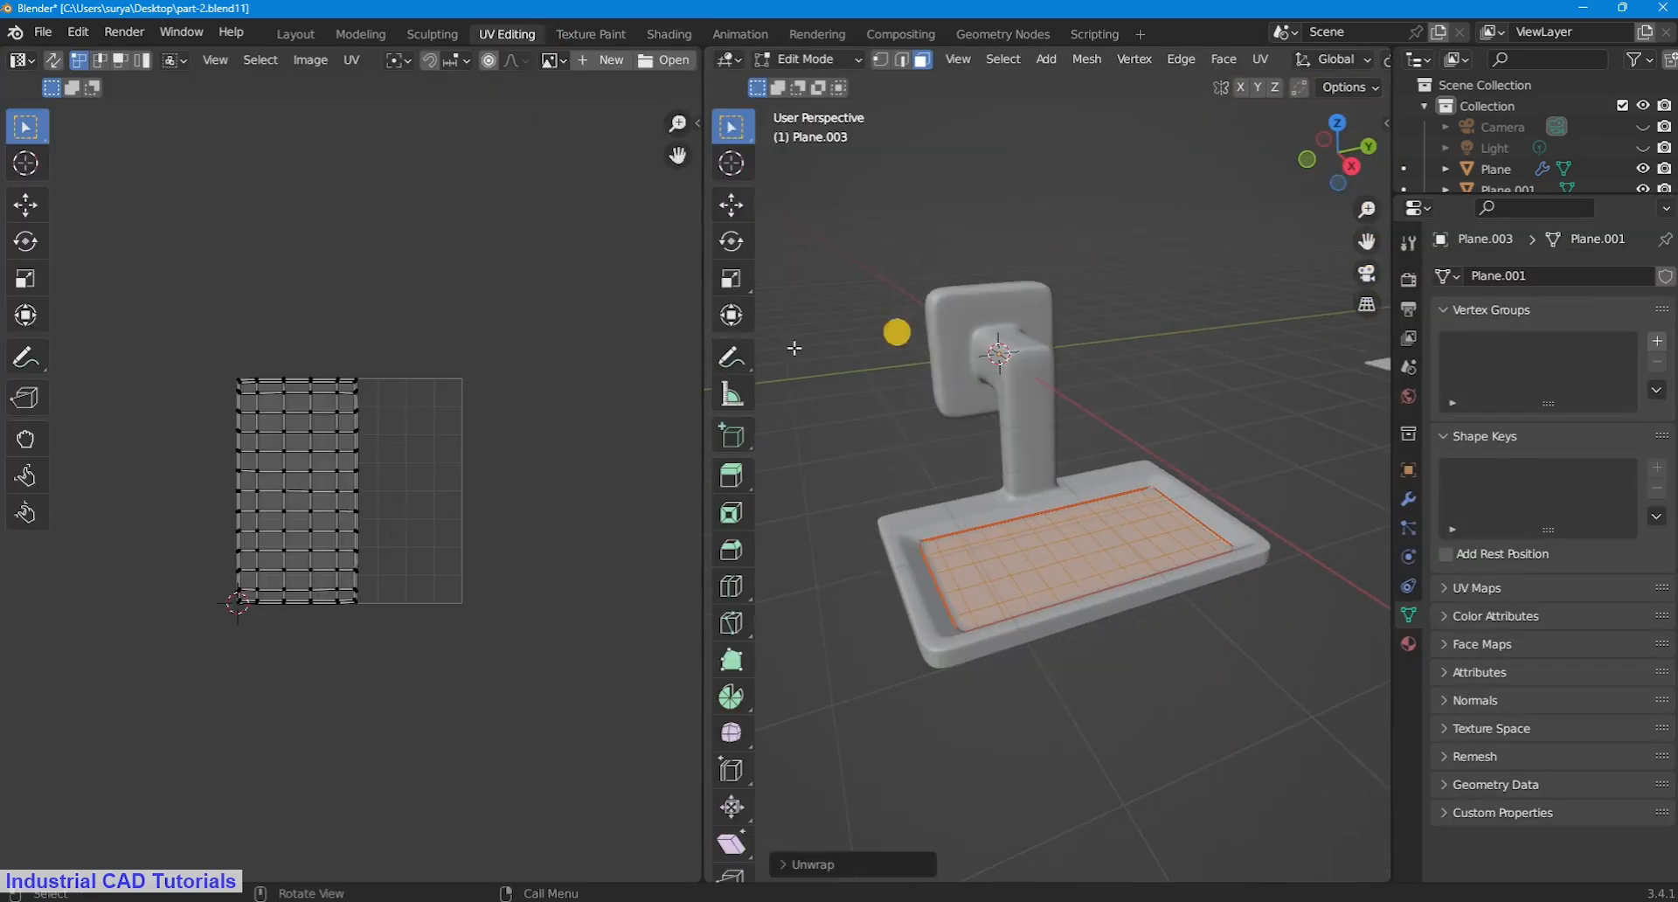
Step: Give the tray surface plane a new material in the Shading workspace and add an Image Texture node to it
{"action": "left_click", "coordinate": [669, 35]}
{"action": "left_click", "coordinate": [953, 406]}
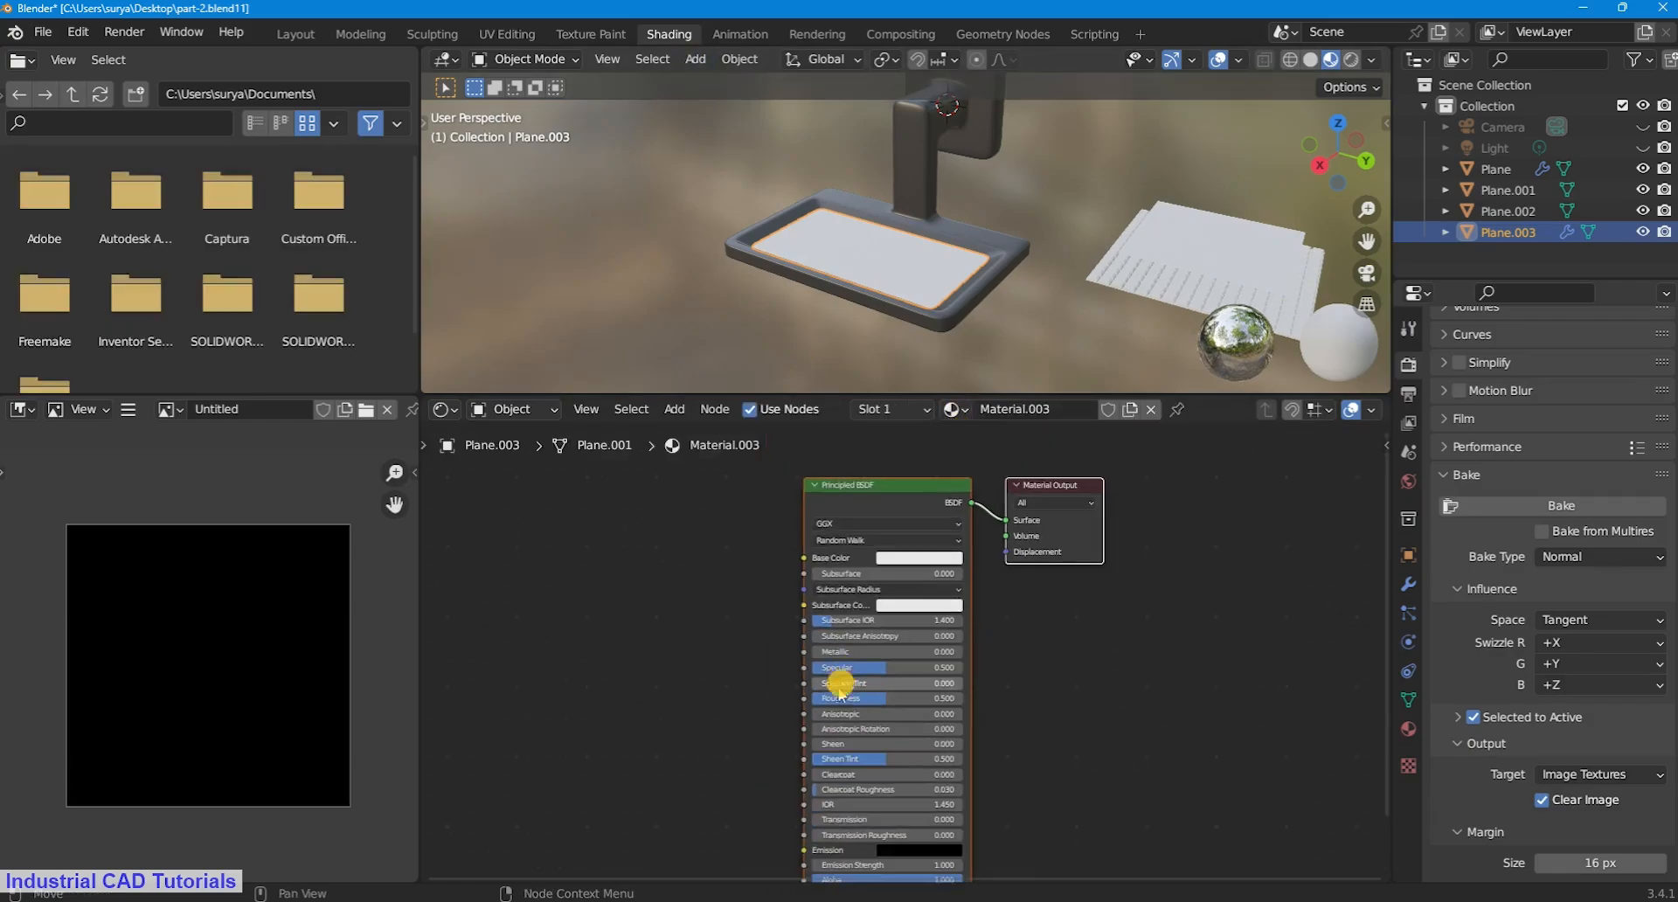
{"action": "key", "text": "shift+a"}
{"action": "type", "text": "imag"}
{"action": "key", "text": "Return"}
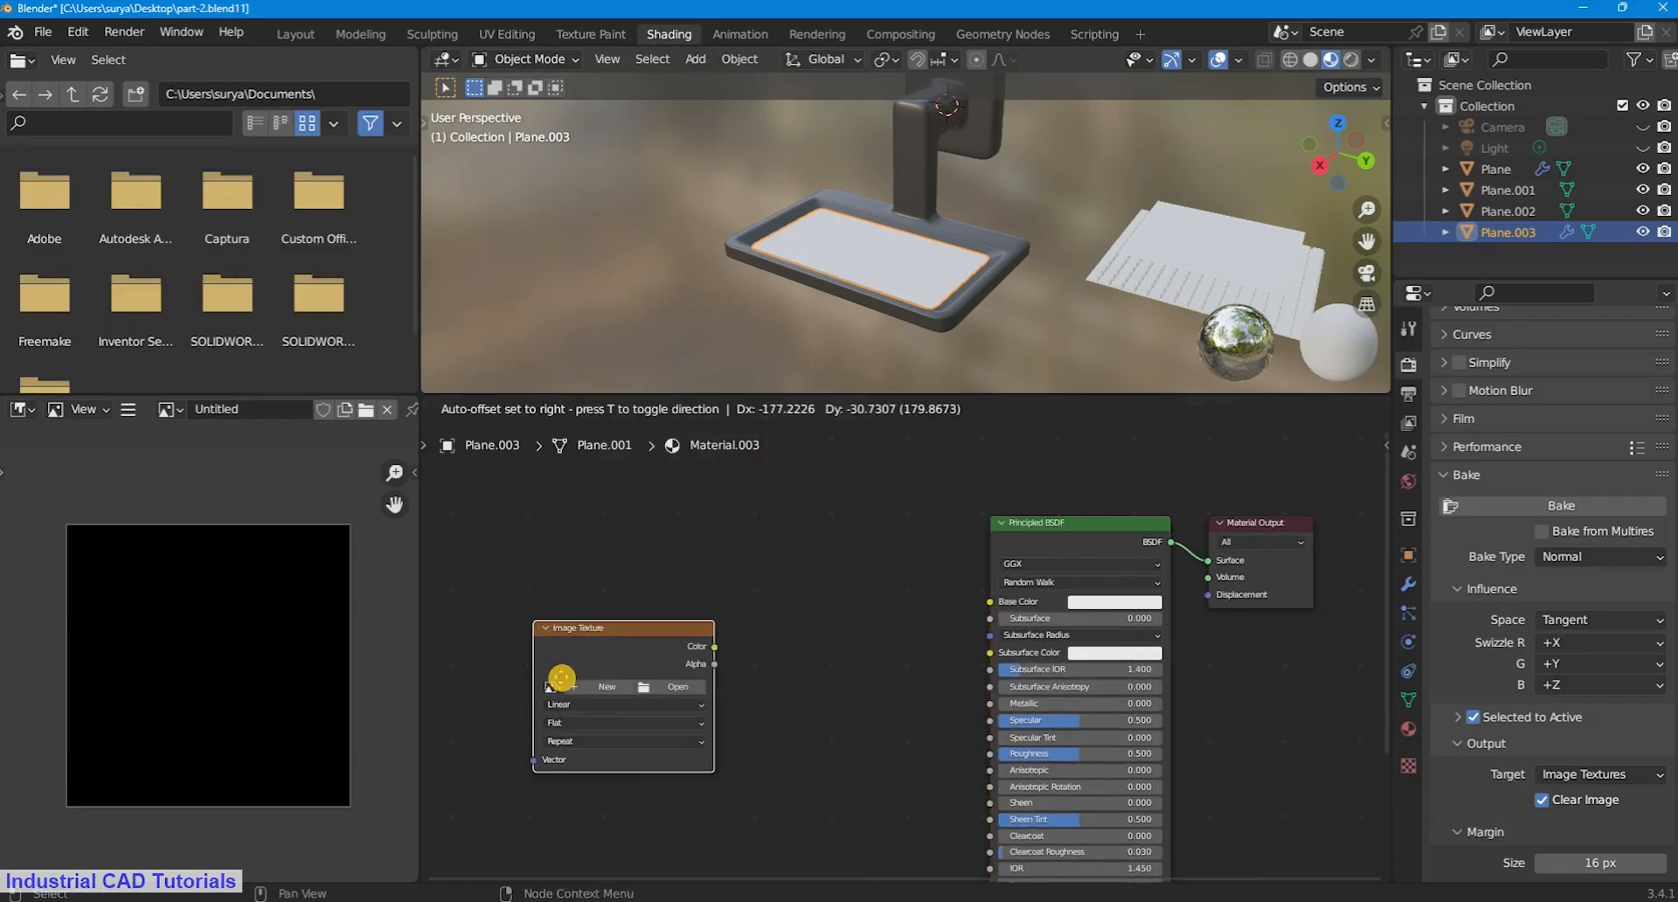
{"action": "left_click", "coordinate": [562, 685]}
Step: Add a Normal Map node and connect it between the image texture's Color output and the Principled BSDF's Normal input
{"action": "key", "text": "shift+a"}
{"action": "type", "text": "normal mao"}
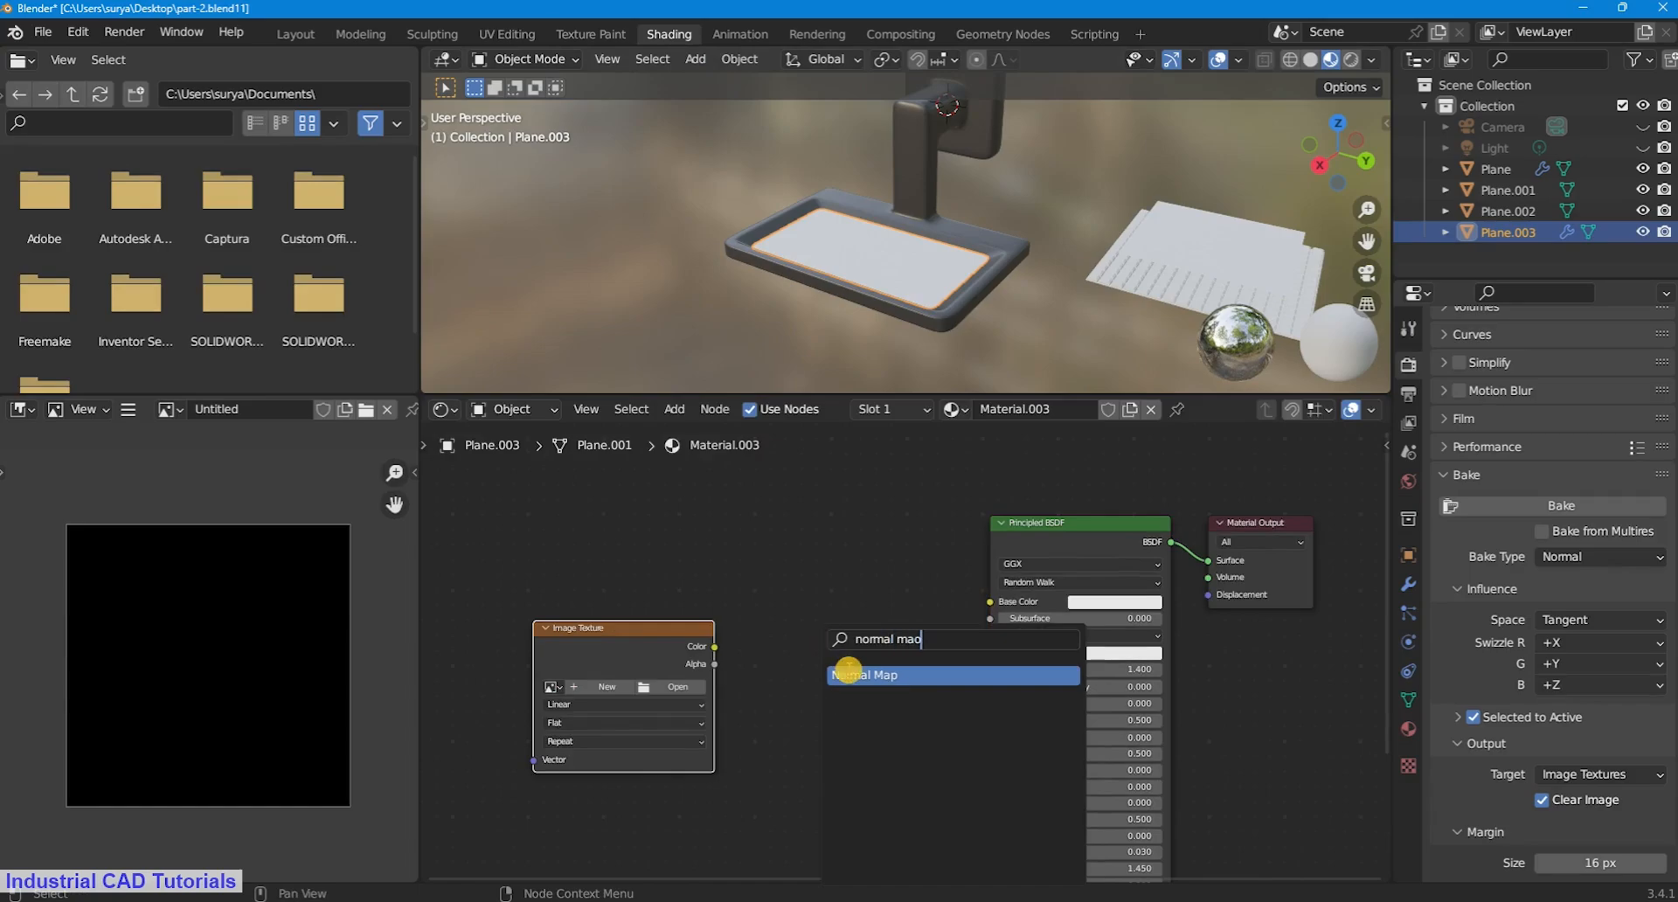
{"action": "left_click", "coordinate": [847, 674]}
{"action": "left_click_drag", "start_coordinate": [626, 640], "coordinate": [739, 742]}
{"action": "scroll", "coordinate": [904, 685], "scroll_direction": "down", "scroll_amount": 2}
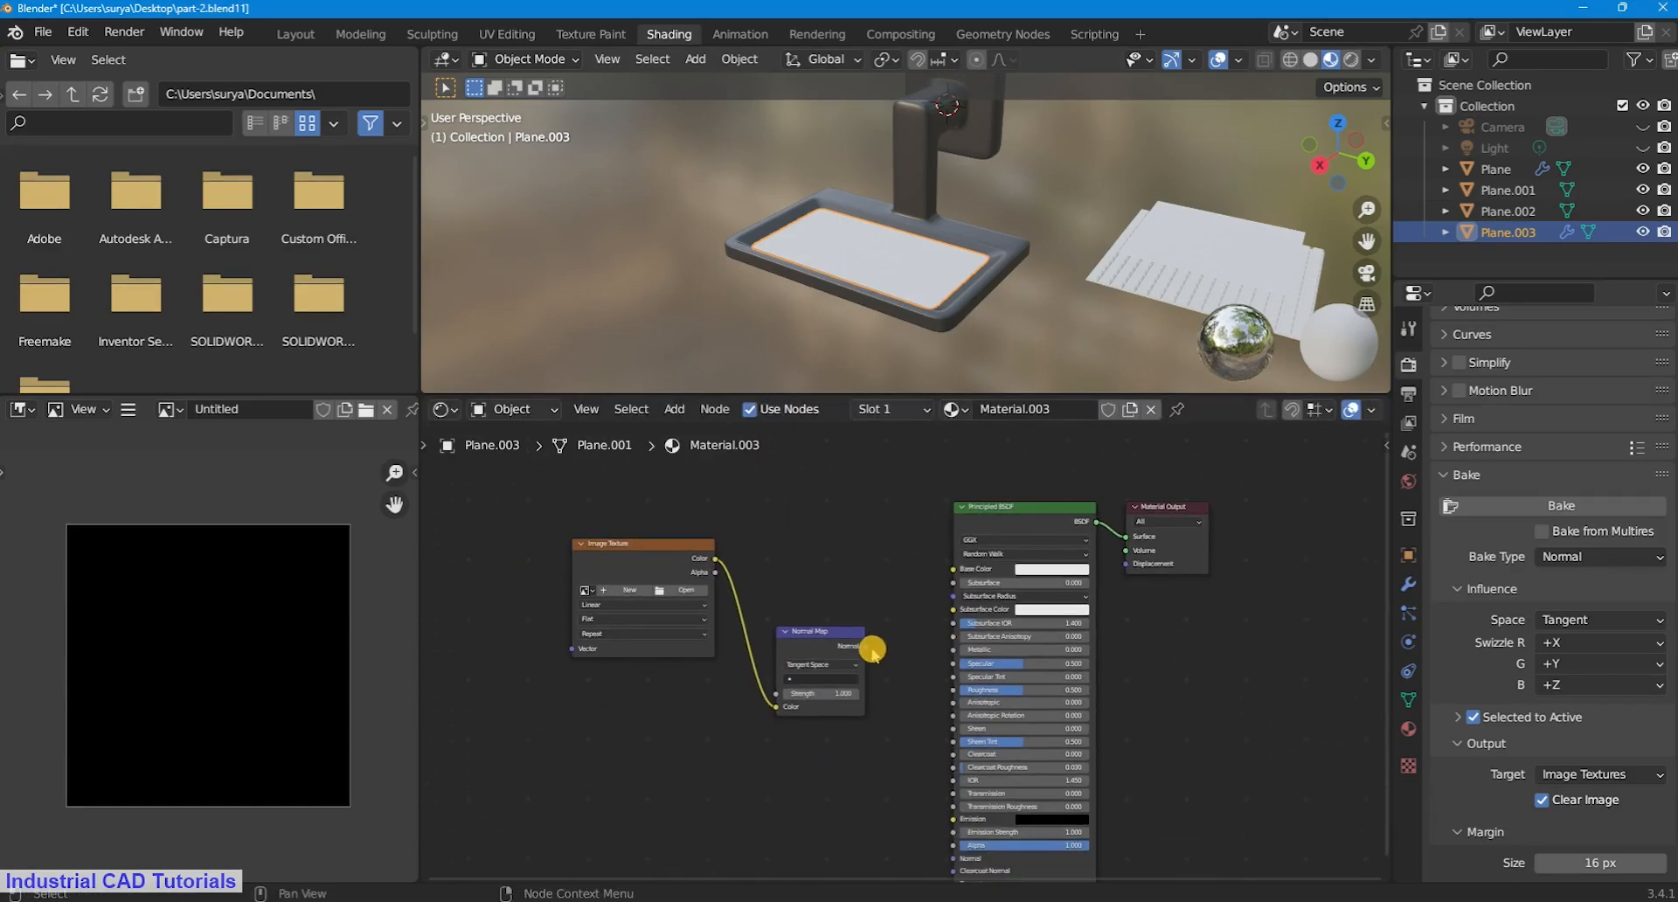
{"action": "left_click_drag", "start_coordinate": [872, 645], "coordinate": [959, 791]}
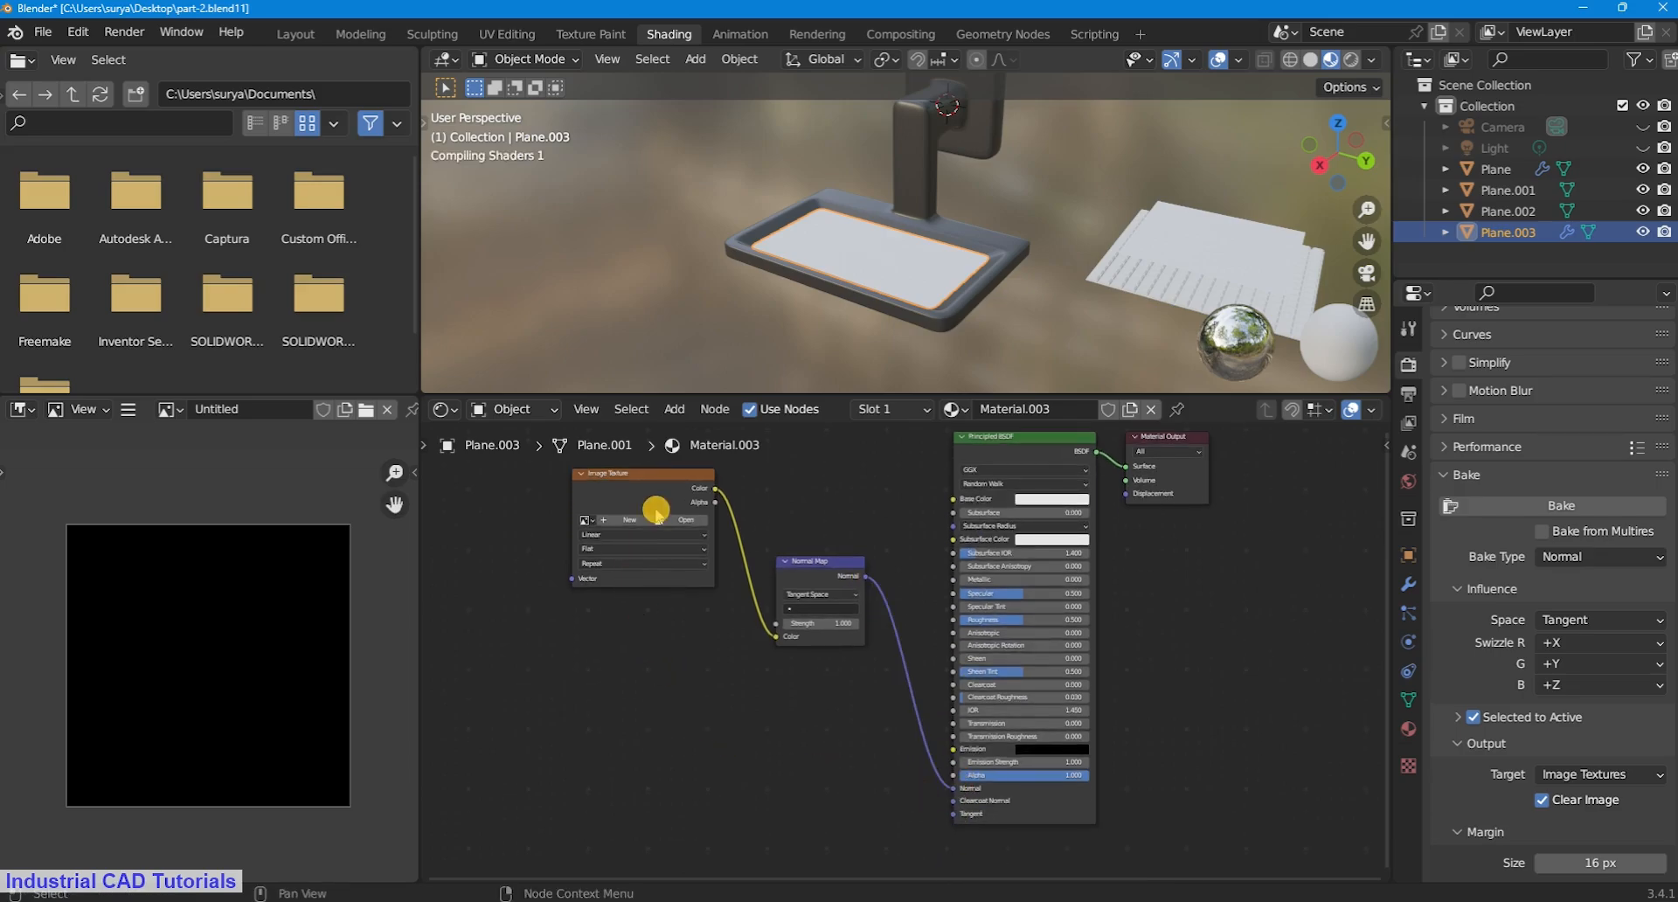
Step: Load bake texture.png into the tray surface material's Image Texture node
{"action": "scroll", "coordinate": [657, 516], "scroll_direction": "up", "scroll_amount": 3}
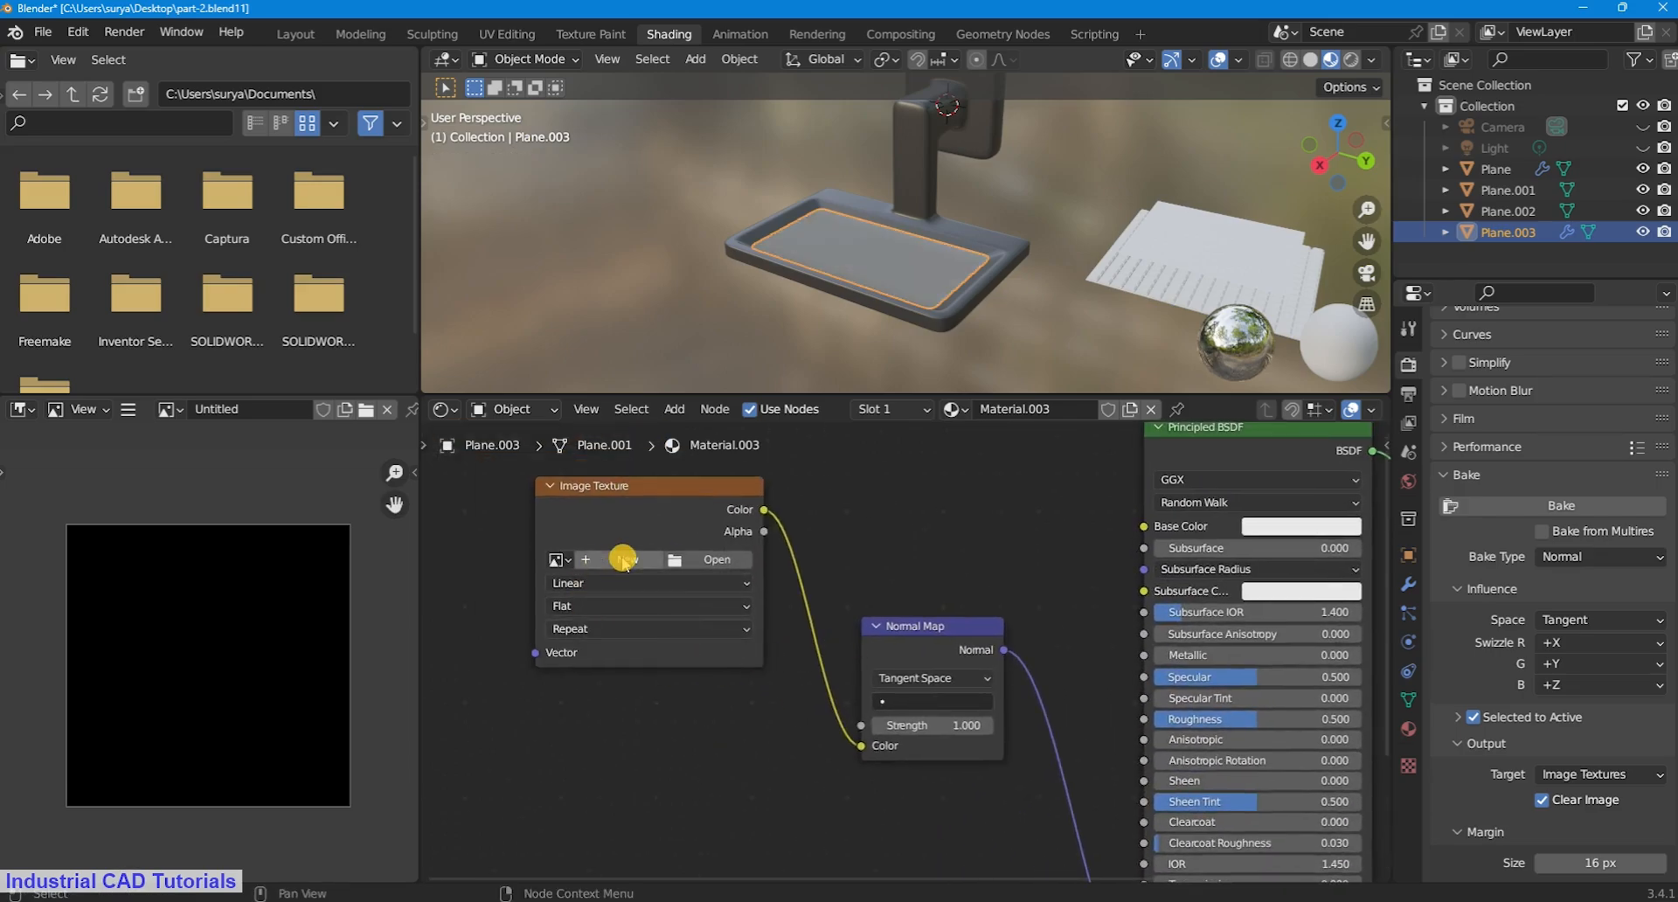
{"action": "left_click", "coordinate": [737, 560]}
{"action": "left_click", "coordinate": [599, 543]}
{"action": "left_click", "coordinate": [1128, 715]}
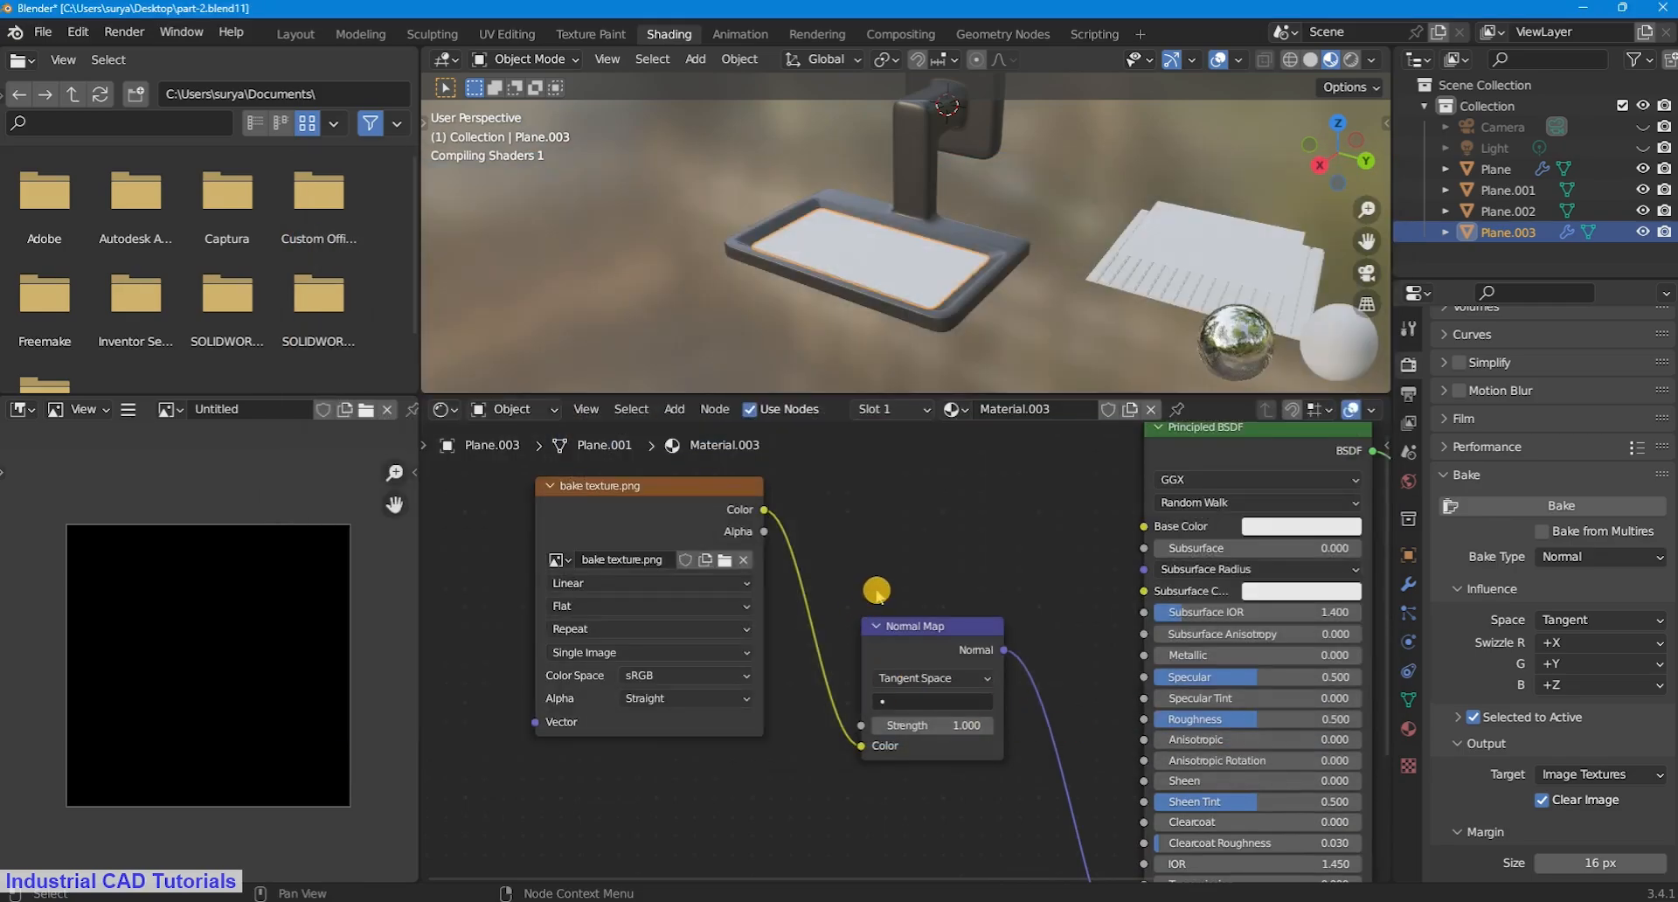
{"action": "scroll", "coordinate": [883, 261], "scroll_direction": "up", "scroll_amount": 4}
{"action": "middle_click_drag", "start_coordinate": [1019, 236], "coordinate": [1030, 244]}
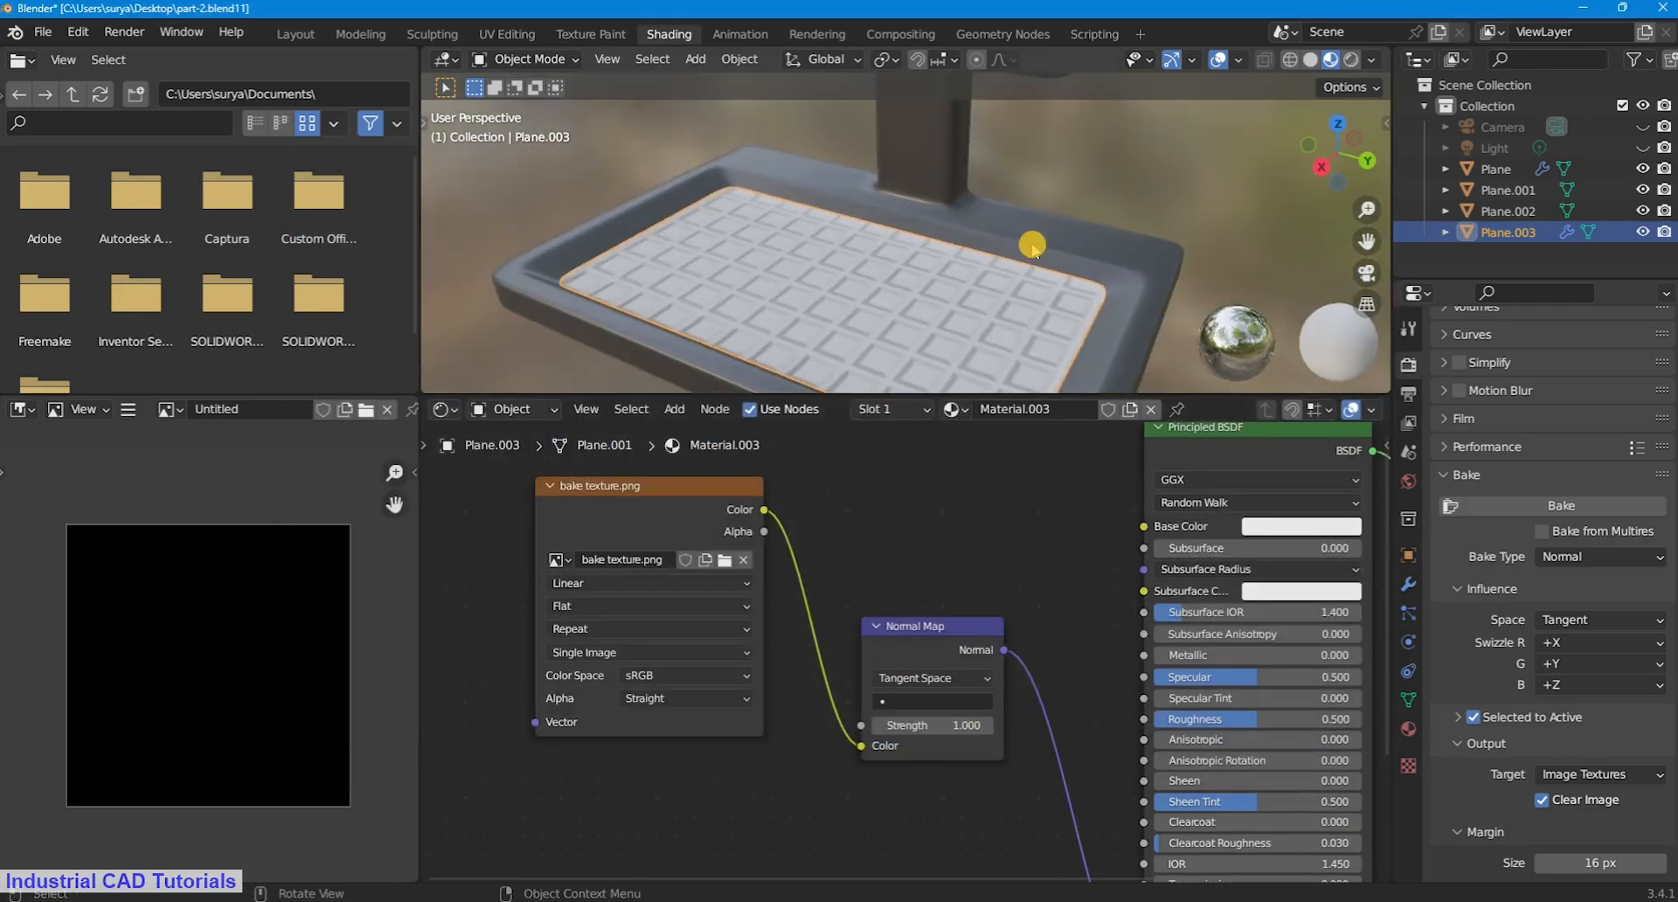
Step: Scale all of the tray surface's UVs up to about 2.5 times their size over the baked texture
{"action": "scroll", "coordinate": [1030, 244], "scroll_direction": "down", "scroll_amount": 3}
{"action": "left_click", "coordinate": [537, 33]}
{"action": "scroll", "coordinate": [547, 405], "scroll_direction": "down", "scroll_amount": 5}
{"action": "left_click_drag", "start_coordinate": [165, 259], "coordinate": [559, 732]}
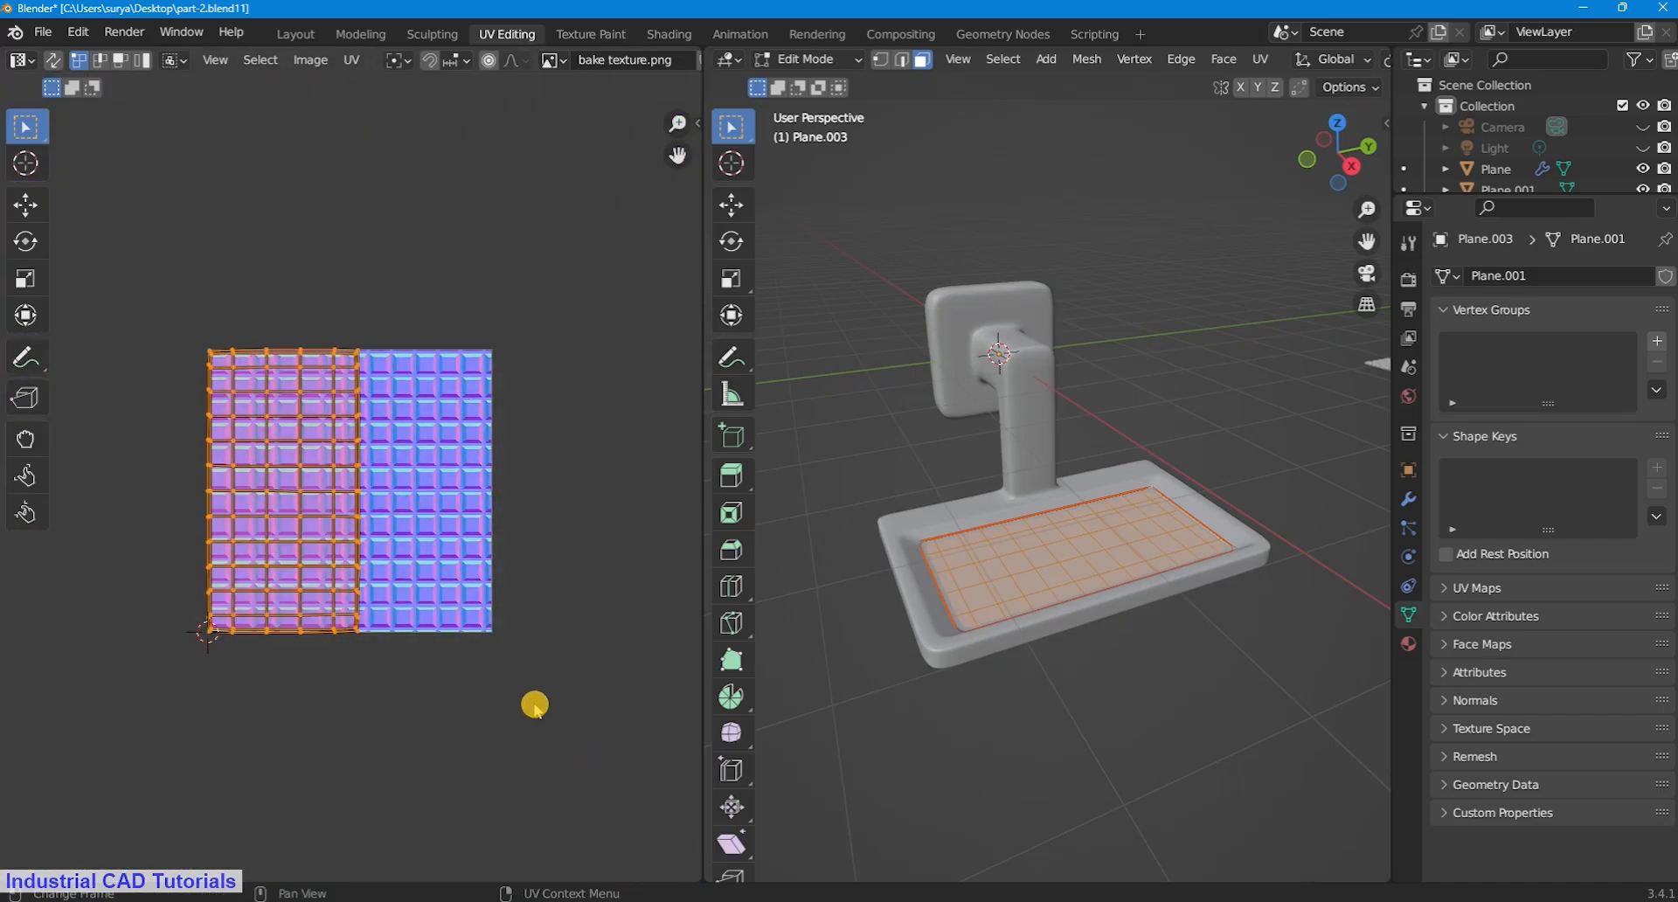
{"action": "key", "text": "s"}
{"action": "left_click", "coordinate": [305, 163]}
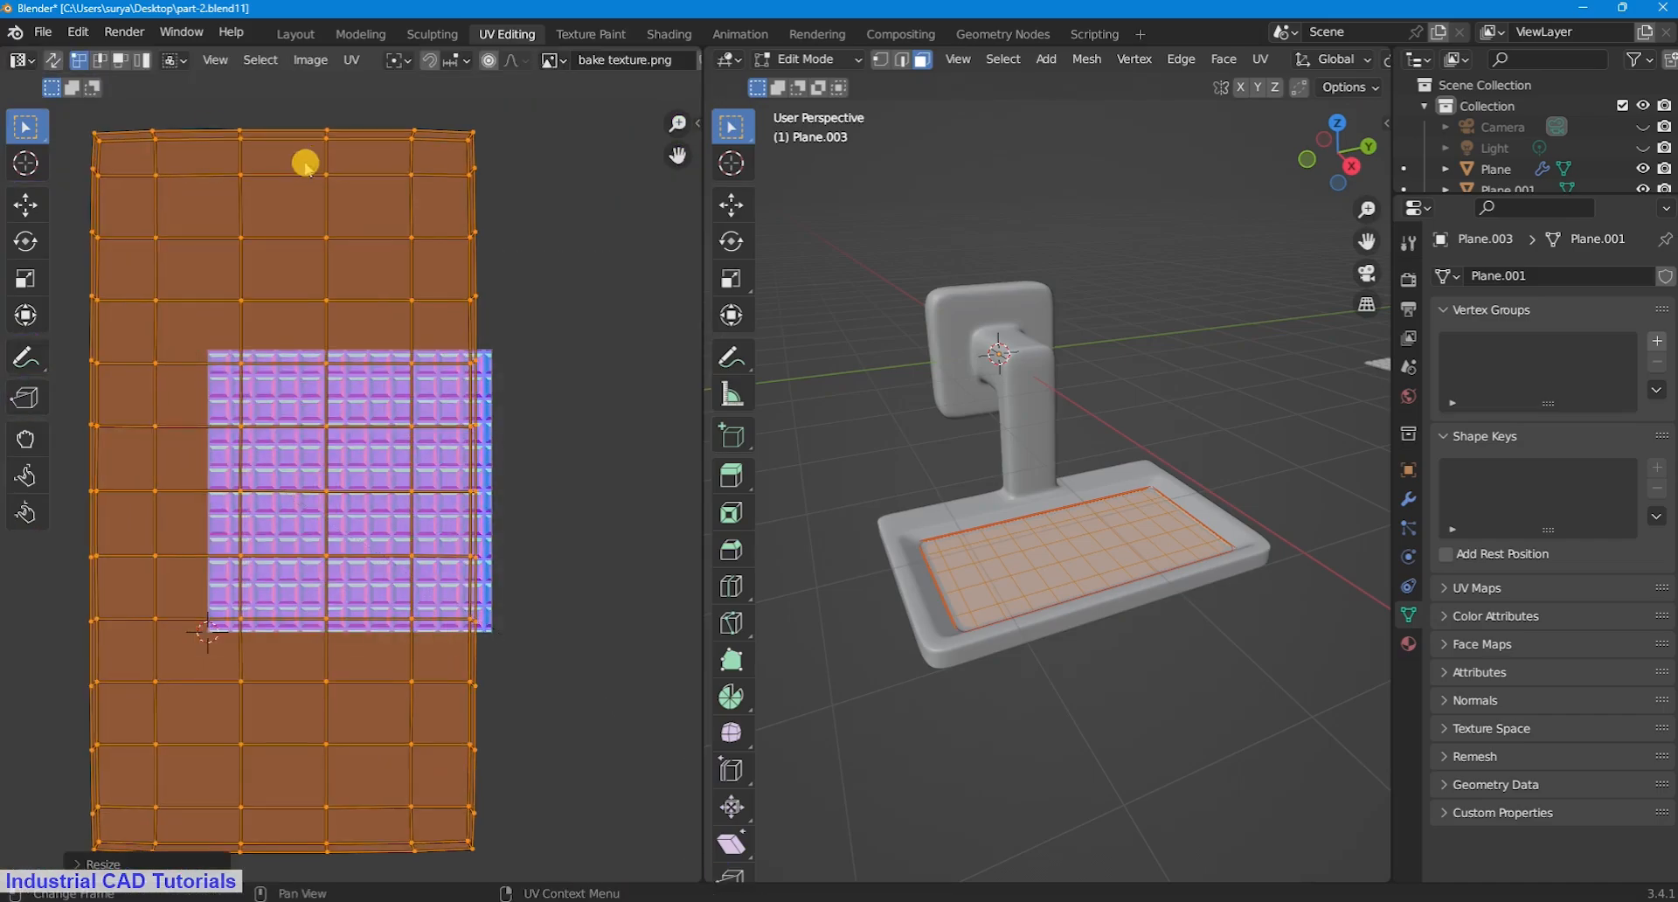
Step: Examine the density and relief of the tile pattern on the tray surface from several angles in the Shading workspace
{"action": "left_click", "coordinate": [669, 33]}
{"action": "scroll", "coordinate": [1023, 269], "scroll_direction": "up", "scroll_amount": 4}
{"action": "scroll", "coordinate": [1003, 254], "scroll_direction": "down", "scroll_amount": 2}
{"action": "scroll", "coordinate": [965, 339], "scroll_direction": "up", "scroll_amount": 3}
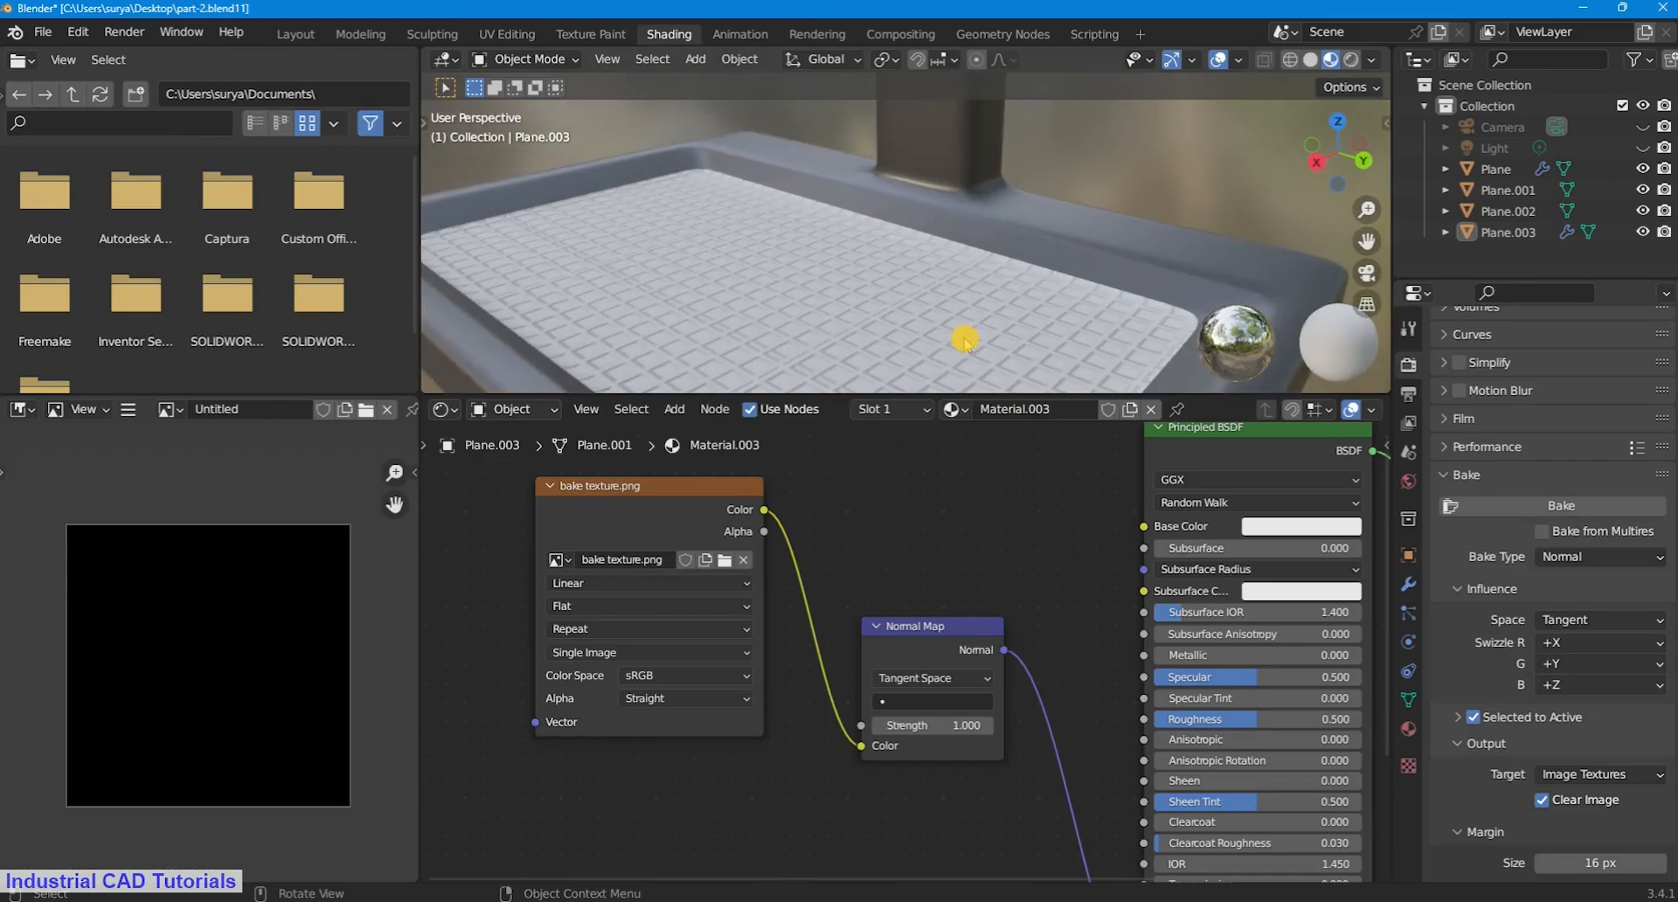
{"action": "middle_click_drag", "start_coordinate": [965, 339], "coordinate": [778, 513]}
{"action": "scroll", "coordinate": [993, 288], "scroll_direction": "down", "scroll_amount": 4}
{"action": "scroll", "coordinate": [810, 308], "scroll_direction": "up", "scroll_amount": 4}
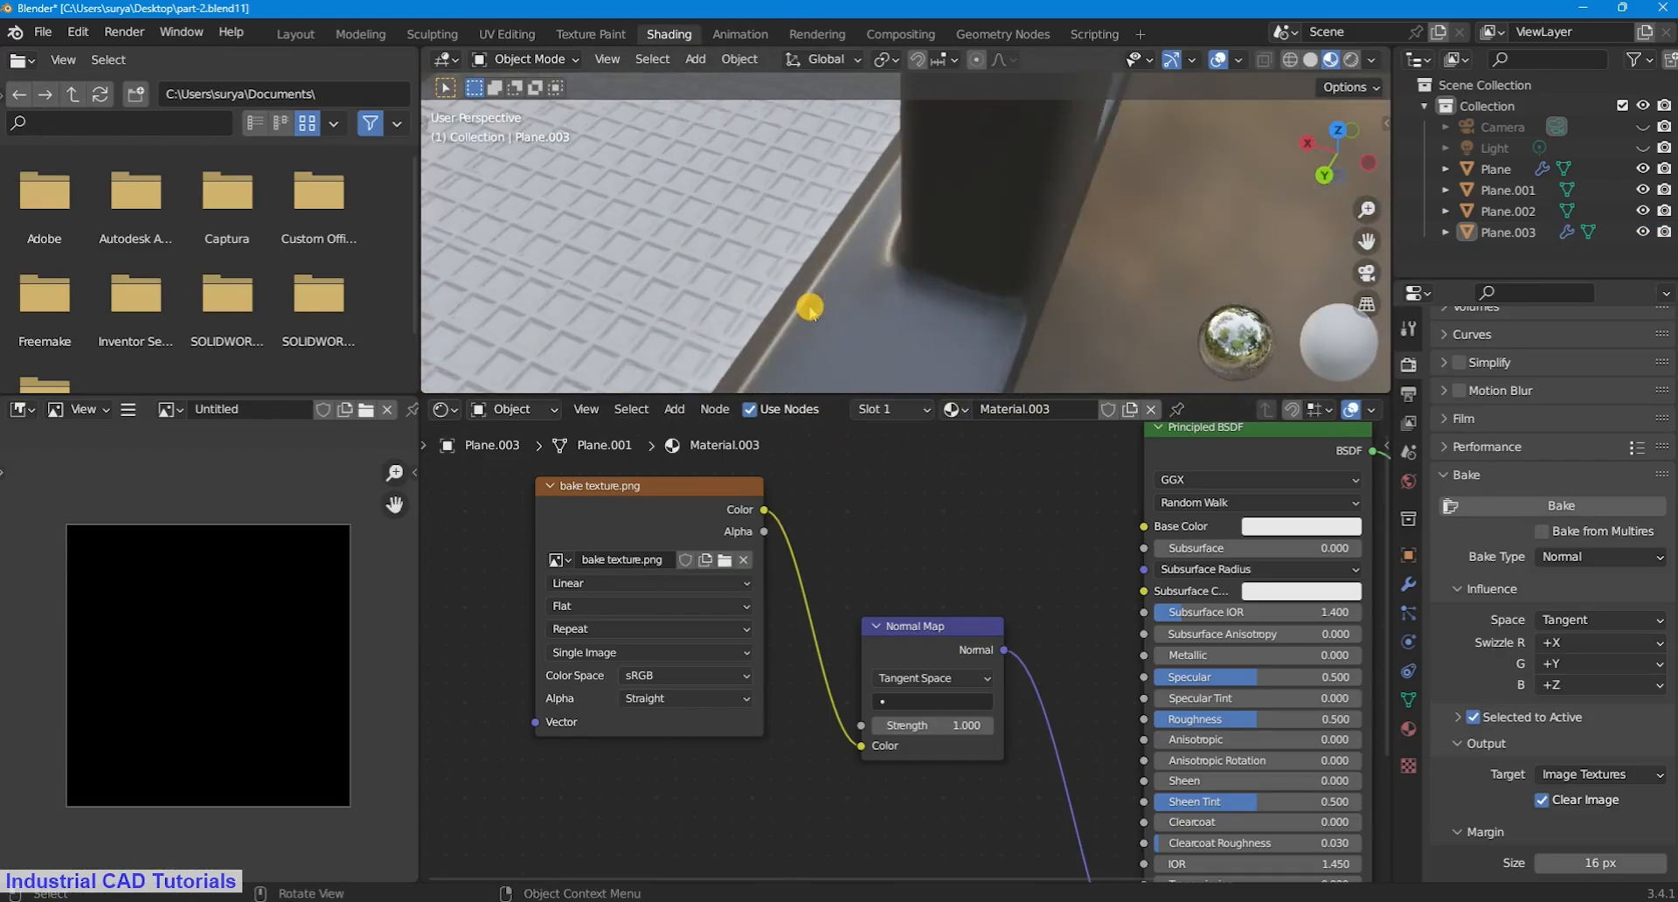
{"action": "scroll", "coordinate": [809, 308], "scroll_direction": "up", "scroll_amount": 1}
{"action": "scroll", "coordinate": [722, 274], "scroll_direction": "down", "scroll_amount": 5}
{"action": "middle_click_drag", "start_coordinate": [723, 274], "coordinate": [929, 317]}
Step: Set the tray surface material's base color to a muted blue with hue 0.597, saturation 0.637 and value 0.302
{"action": "left_click", "coordinate": [931, 314]}
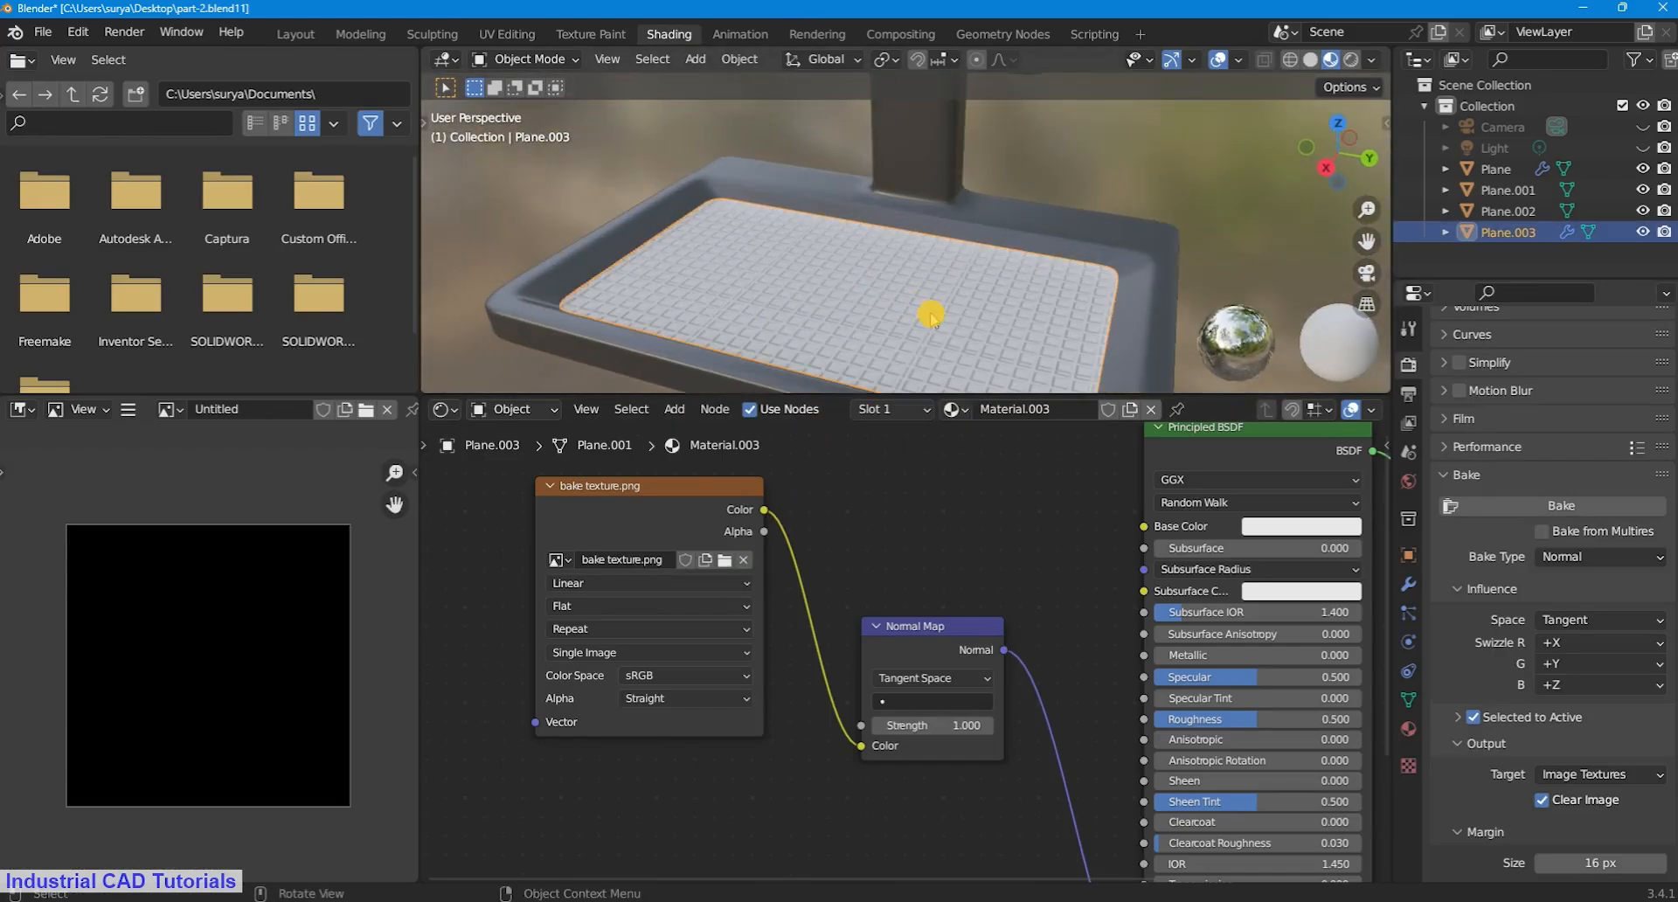
{"action": "scroll", "coordinate": [929, 315], "scroll_direction": "down", "scroll_amount": 2}
{"action": "scroll", "coordinate": [1049, 551], "scroll_direction": "down", "scroll_amount": 2}
{"action": "middle_click_drag", "start_coordinate": [1129, 520], "coordinate": [819, 566]}
{"action": "scroll", "coordinate": [867, 477], "scroll_direction": "down", "scroll_amount": 3}
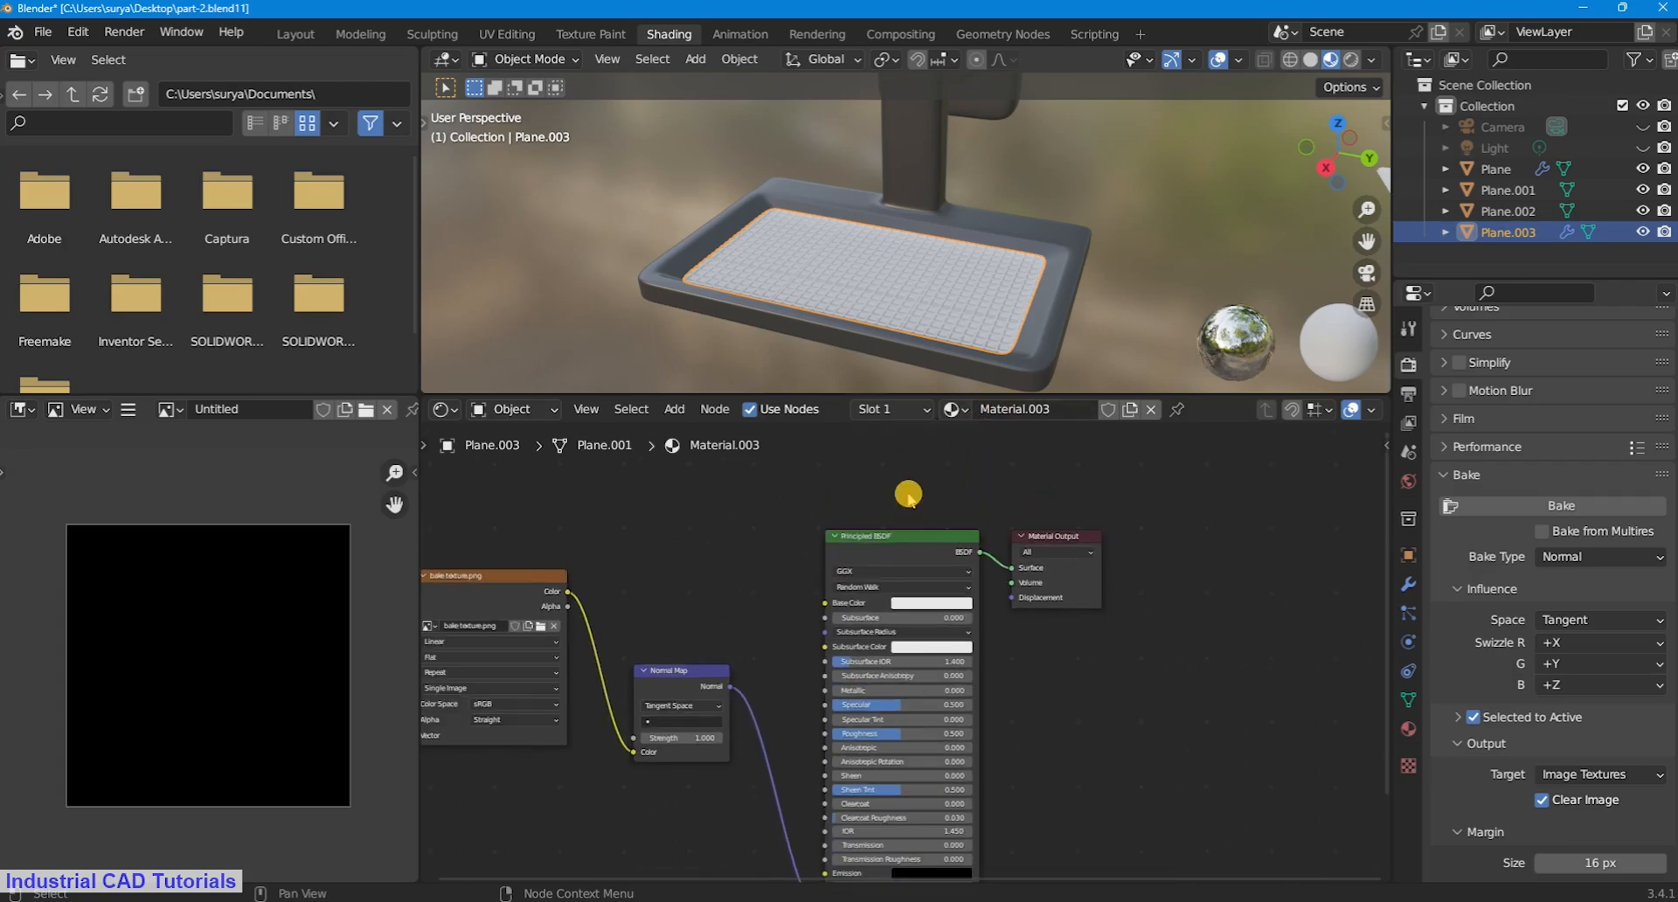
{"action": "scroll", "coordinate": [913, 524], "scroll_direction": "up", "scroll_amount": 2}
{"action": "left_click", "coordinate": [943, 581]}
{"action": "left_click", "coordinate": [972, 375]}
{"action": "left_click_drag", "start_coordinate": [1038, 346], "coordinate": [1057, 387]}
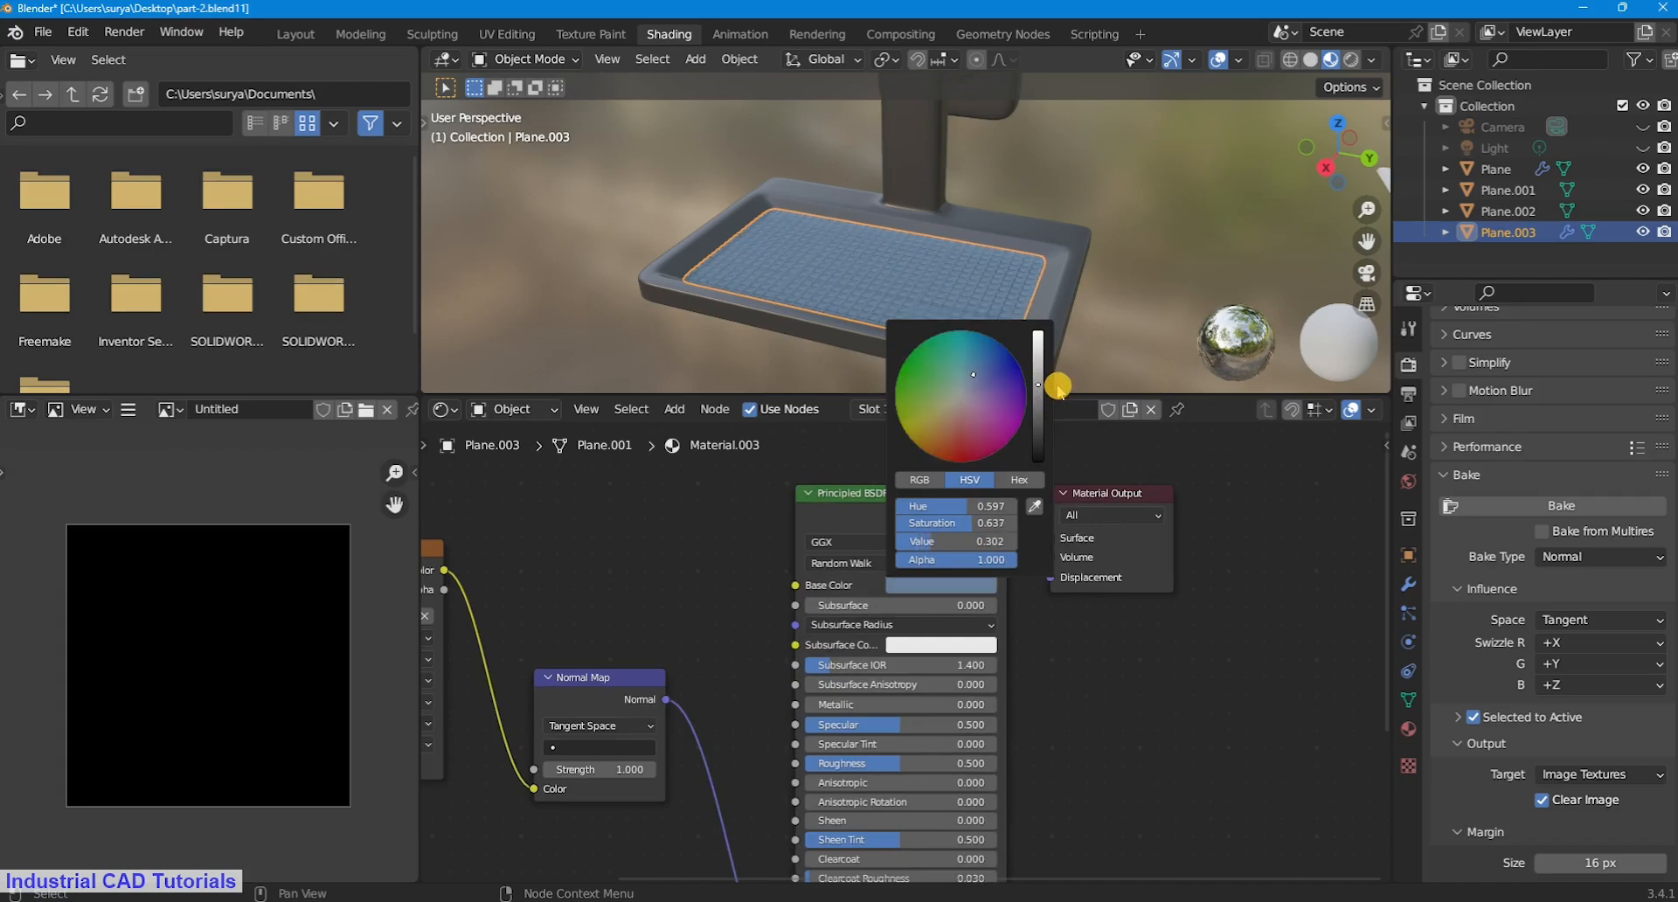
{"action": "left_click", "coordinate": [1068, 367]}
Step: Raise the tray surface material's metallic value to 1.000
{"action": "scroll", "coordinate": [1031, 263], "scroll_direction": "down", "scroll_amount": 2}
{"action": "scroll", "coordinate": [1047, 250], "scroll_direction": "up", "scroll_amount": 6}
{"action": "middle_click_drag", "start_coordinate": [1047, 249], "coordinate": [918, 343]}
{"action": "scroll", "coordinate": [908, 348], "scroll_direction": "up", "scroll_amount": 5}
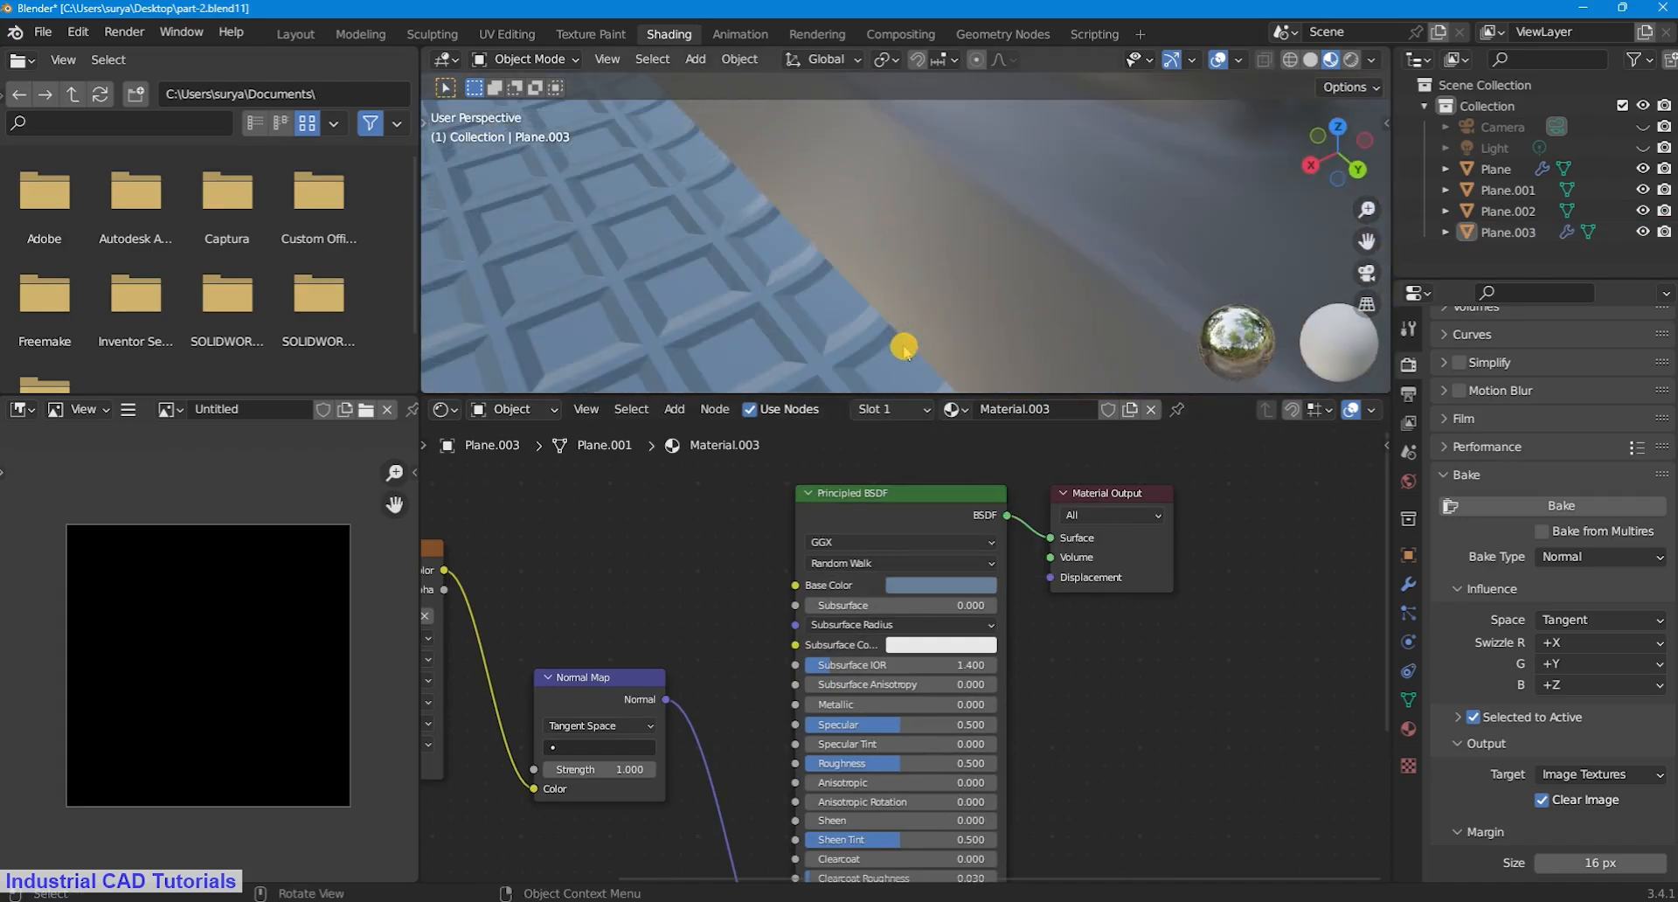
{"action": "scroll", "coordinate": [737, 262], "scroll_direction": "down", "scroll_amount": 5}
{"action": "scroll", "coordinate": [734, 263], "scroll_direction": "up", "scroll_amount": 4}
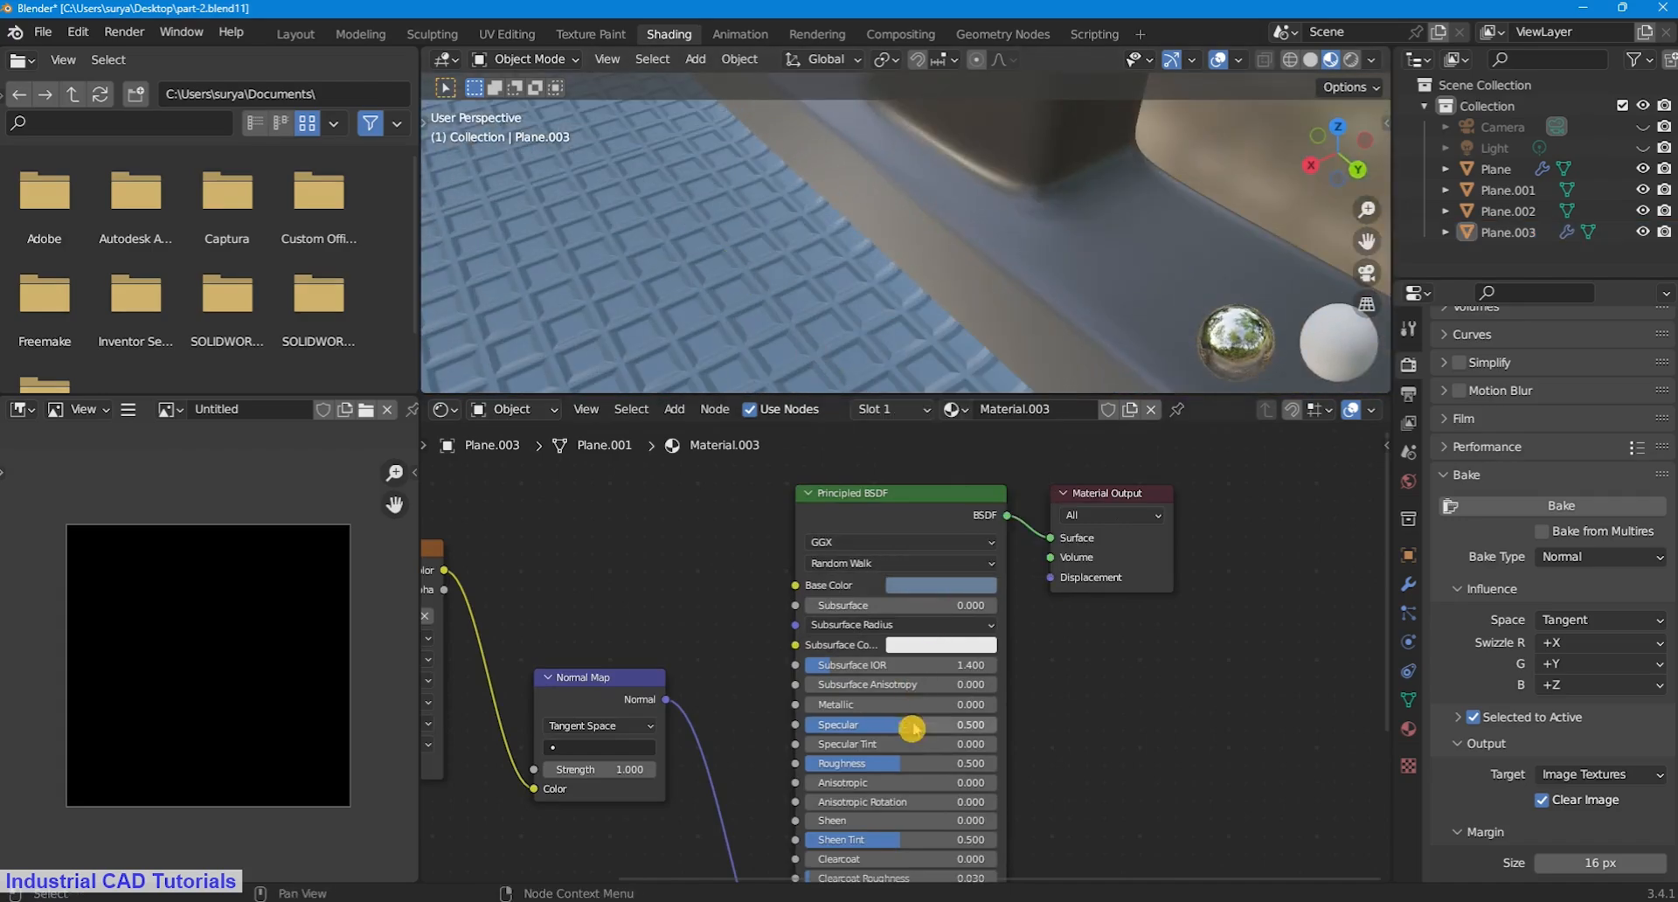
{"action": "left_click_drag", "start_coordinate": [904, 705], "coordinate": [1293, 761]}
{"action": "scroll", "coordinate": [903, 231], "scroll_direction": "down", "scroll_amount": 3}
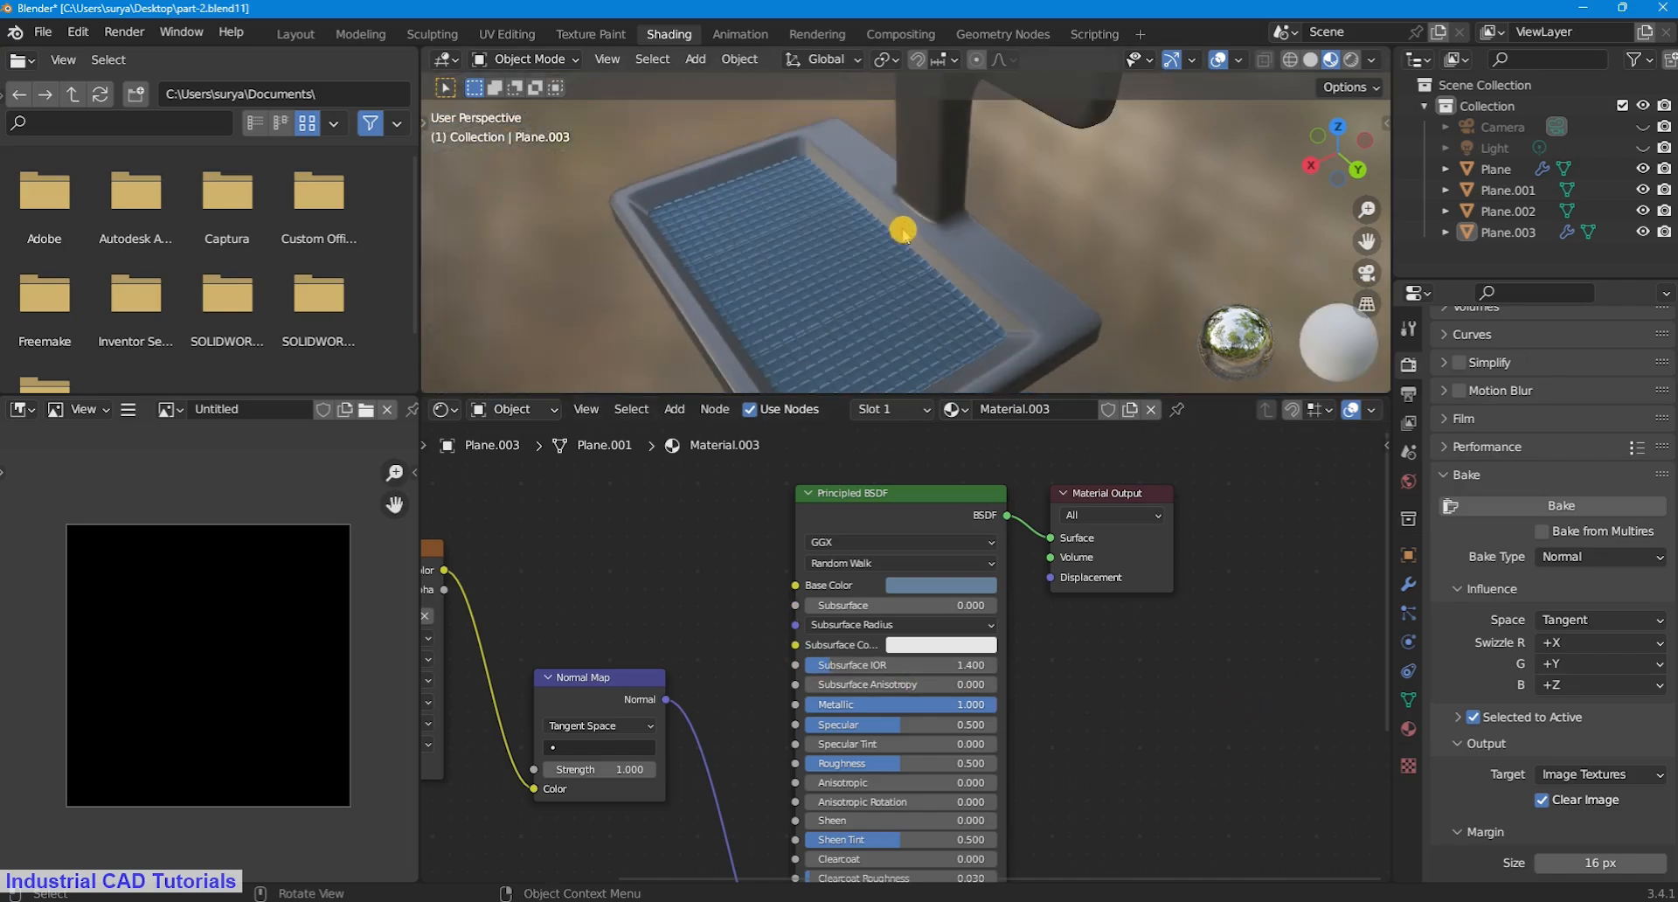
Step: Change the tray surface's base color to light grey and set its roughness to 0.250
{"action": "left_click", "coordinate": [955, 586]}
{"action": "left_click_drag", "start_coordinate": [965, 395], "coordinate": [1038, 382]}
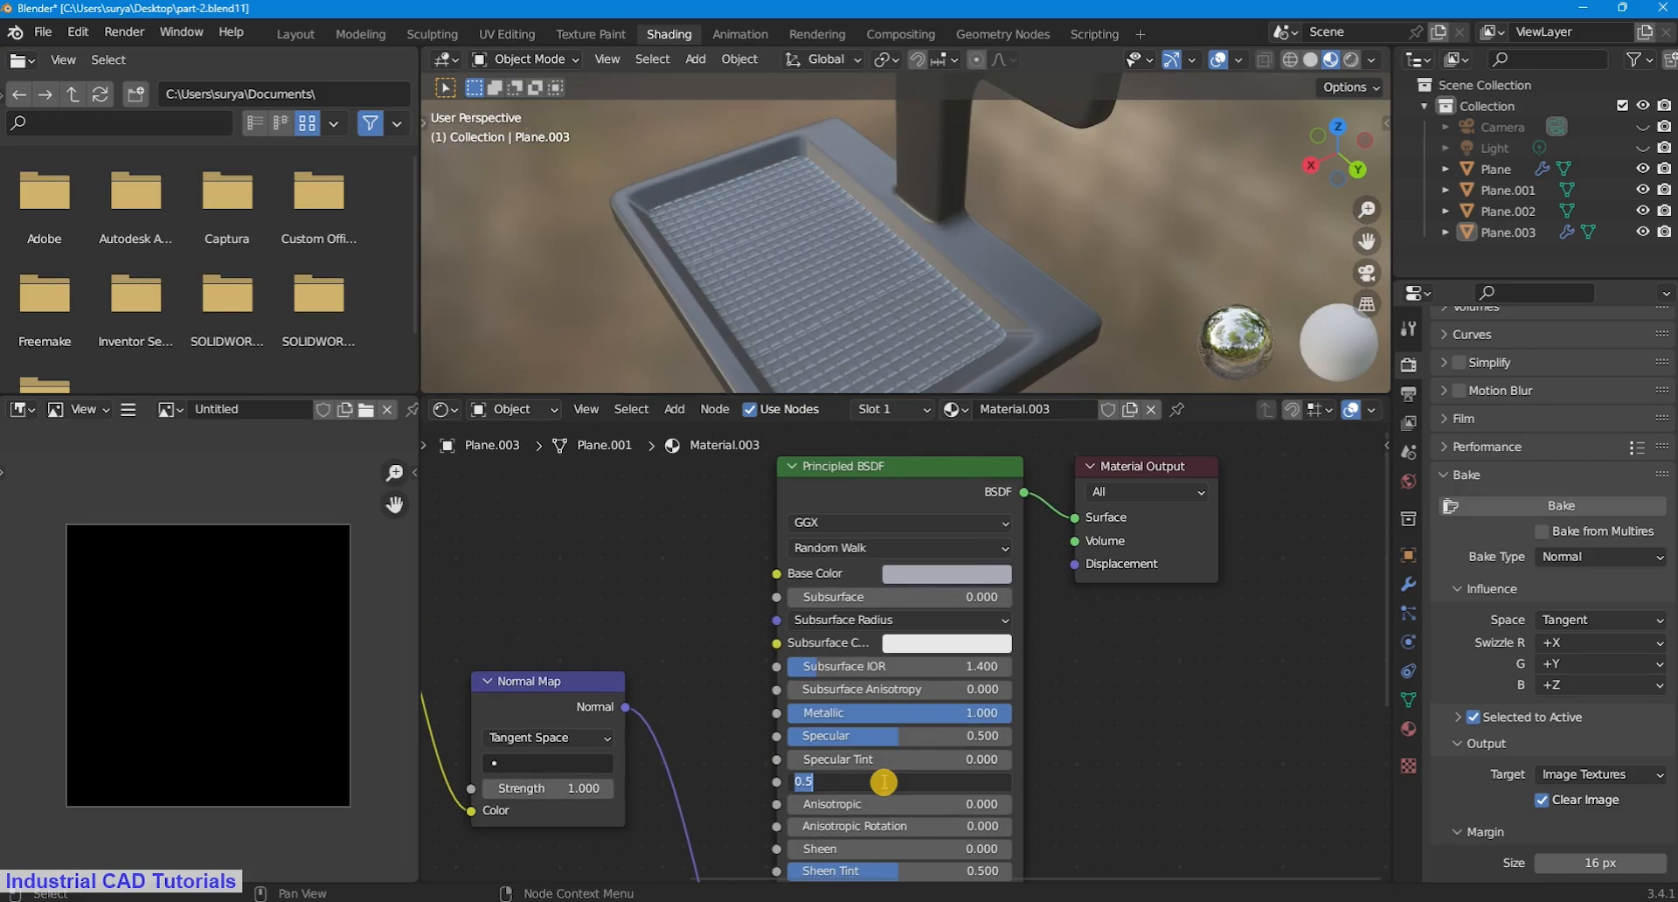
{"action": "scroll", "coordinate": [982, 277], "scroll_direction": "down", "scroll_amount": 2}
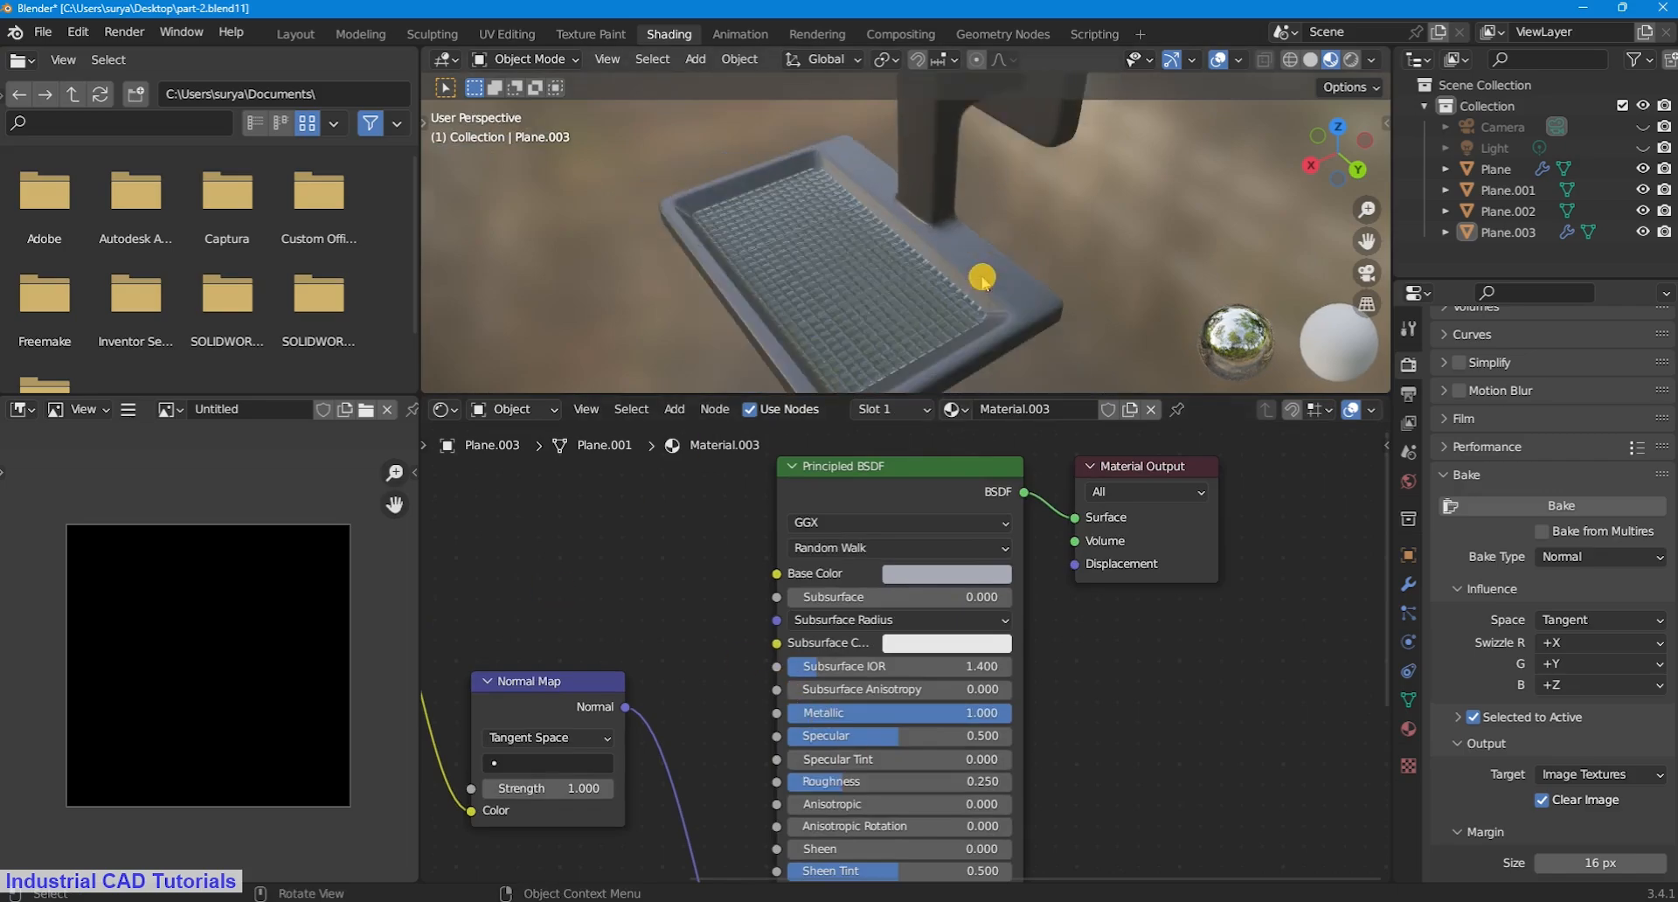
{"action": "scroll", "coordinate": [1097, 236], "scroll_direction": "down", "scroll_amount": 3}
{"action": "mouse_move", "coordinate": [981, 277]}
{"action": "middle_mouse_down"}
{"action": "mouse_move", "coordinate": [1098, 236]}
{"action": "mouse_move", "coordinate": [993, 300]}
{"action": "middle_mouse_up"}
{"action": "scroll", "coordinate": [993, 300], "scroll_direction": "up", "scroll_amount": 3}
Step: Try a bright pinkish red base color on the tray surface material
{"action": "left_click", "coordinate": [965, 299]}
{"action": "left_click", "coordinate": [944, 576]}
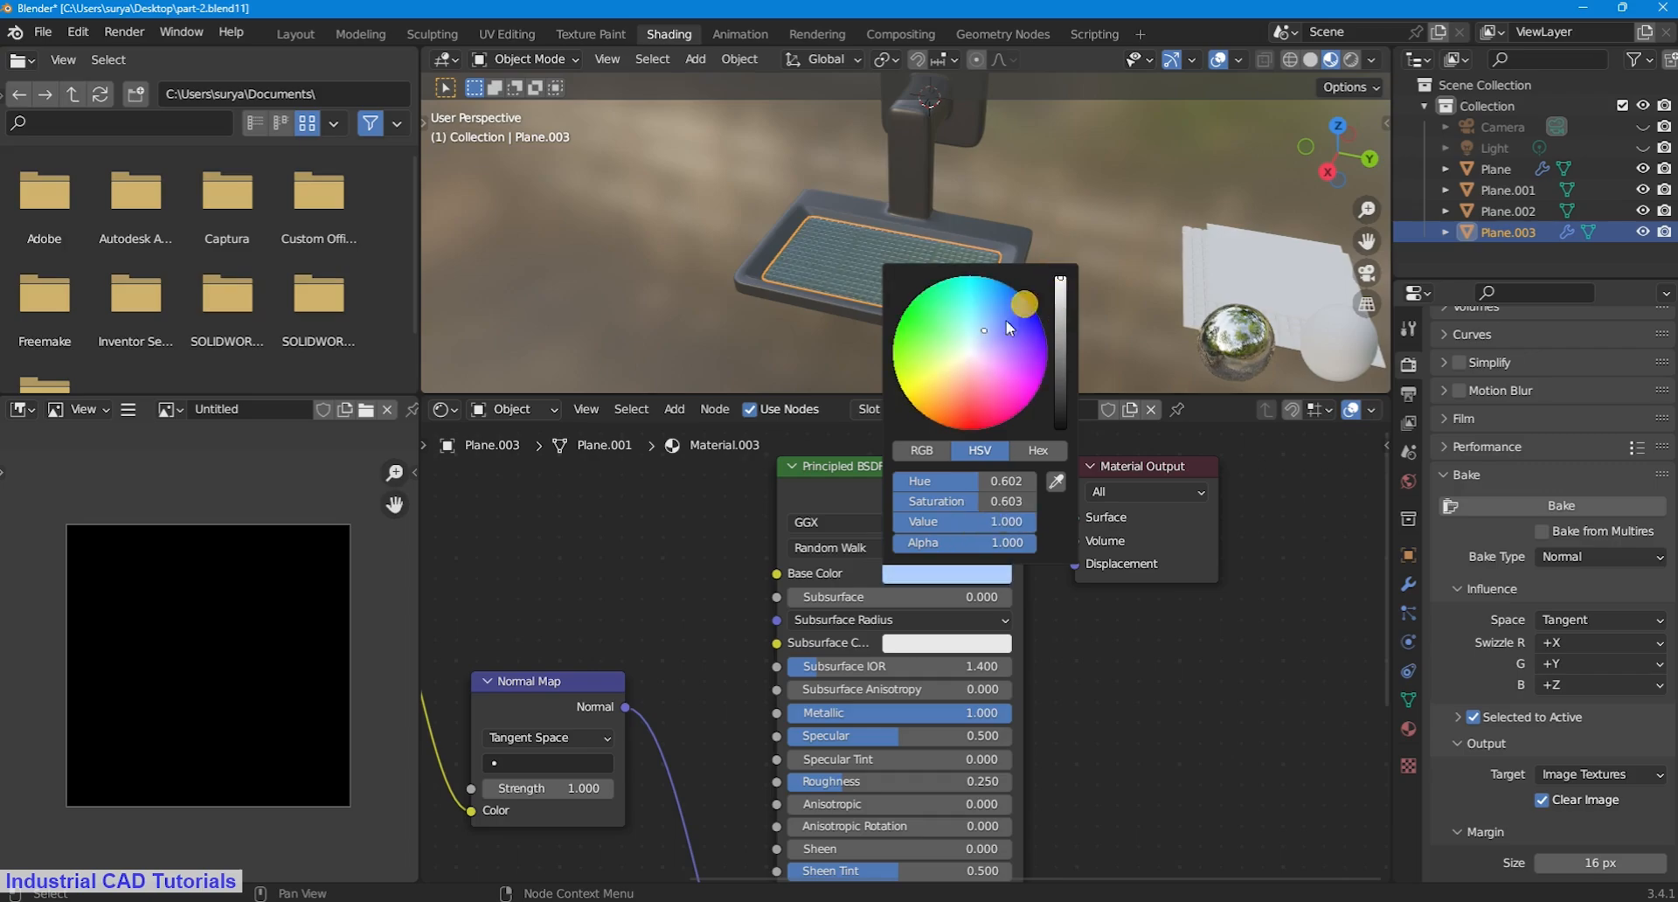
{"action": "left_click", "coordinate": [1052, 254]}
{"action": "scroll", "coordinate": [1053, 254], "scroll_direction": "up", "scroll_amount": 3}
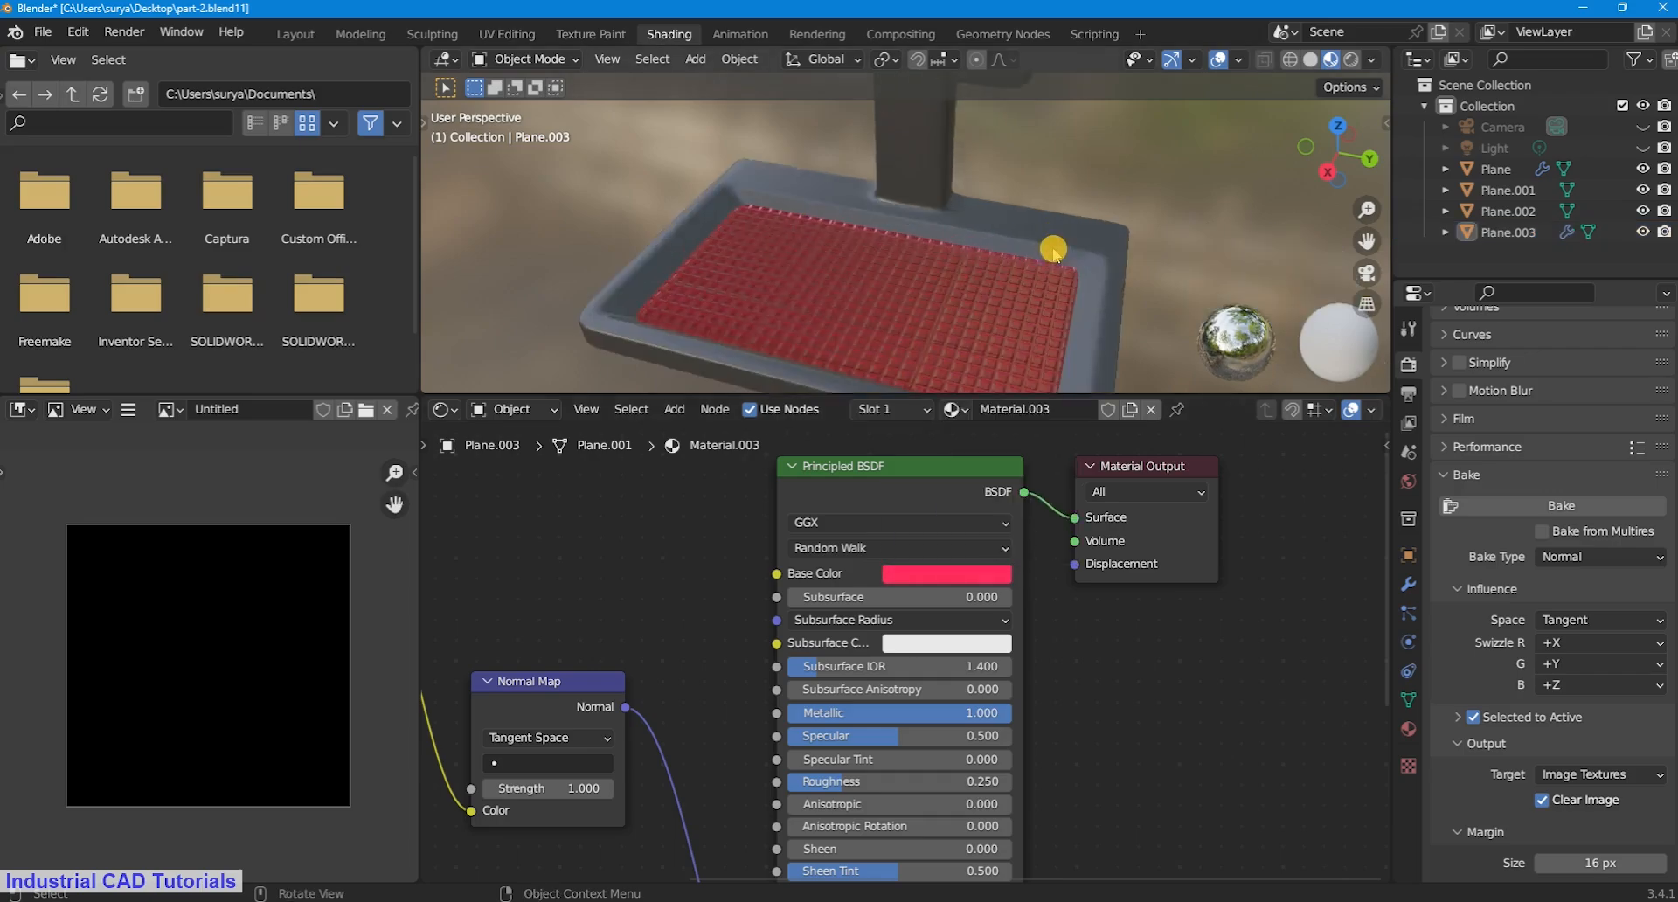
{"action": "scroll", "coordinate": [1053, 254], "scroll_direction": "down", "scroll_amount": 3}
{"action": "middle_click_drag", "start_coordinate": [1052, 253], "coordinate": [1047, 297]}
{"action": "scroll", "coordinate": [1060, 215], "scroll_direction": "up", "scroll_amount": 2}
{"action": "scroll", "coordinate": [1047, 297], "scroll_direction": "up", "scroll_amount": 2}
Step: Try a pale yellow base color with hue 0.198 and saturation 0.446 on the tray surface
{"action": "left_click", "coordinate": [930, 577]}
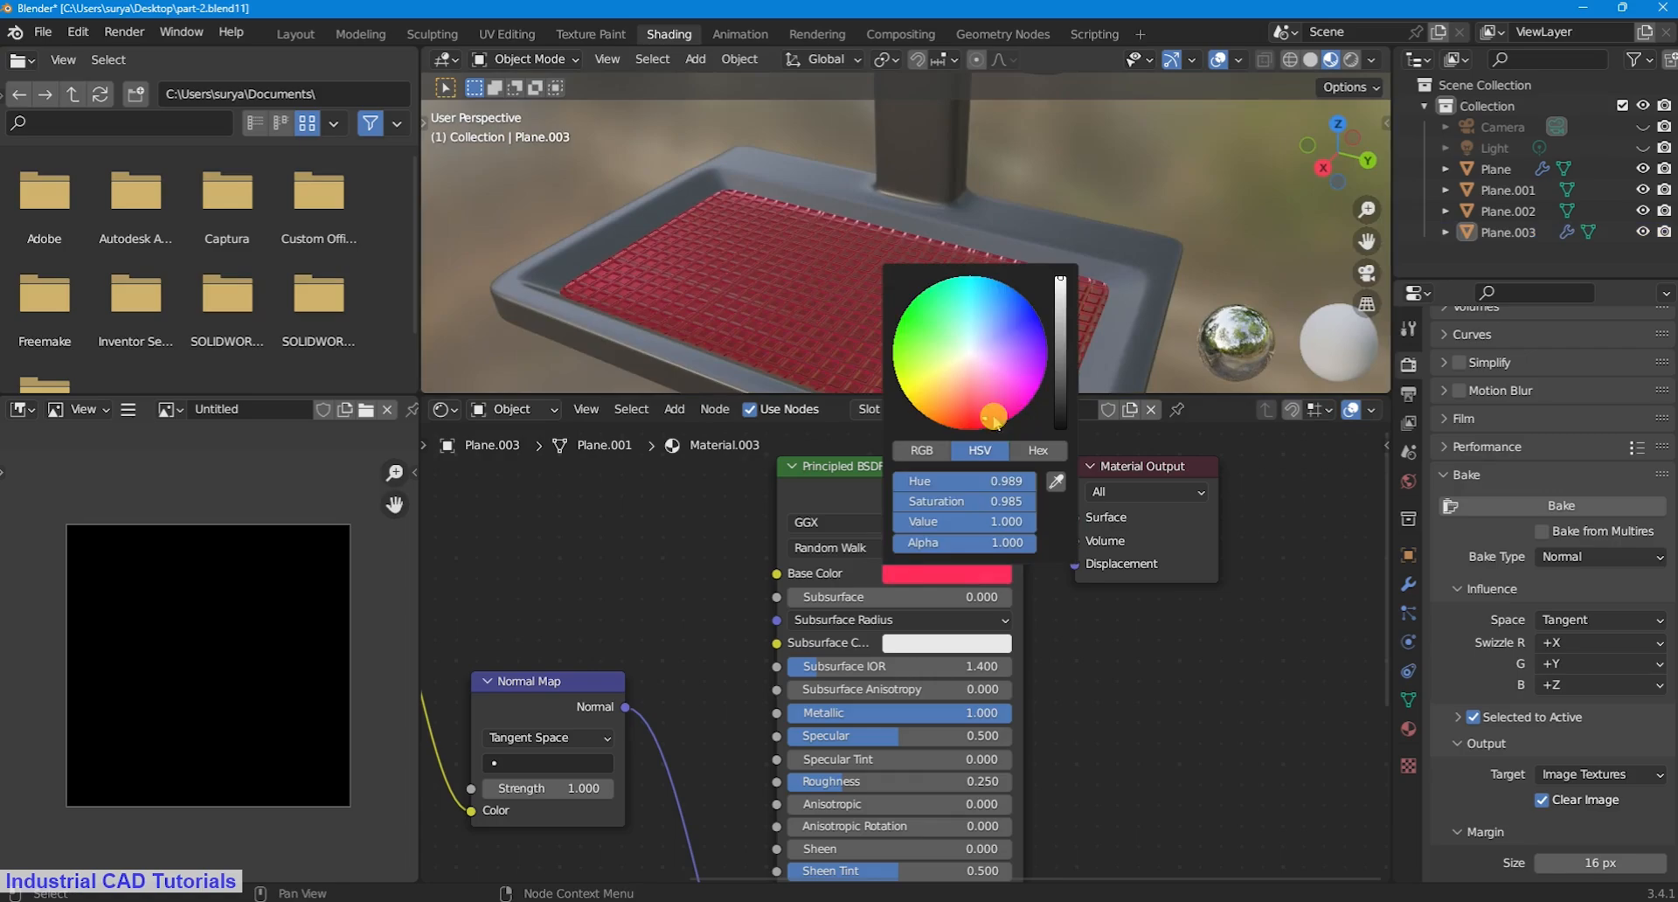
{"action": "left_click_drag", "start_coordinate": [988, 385], "coordinate": [957, 380]}
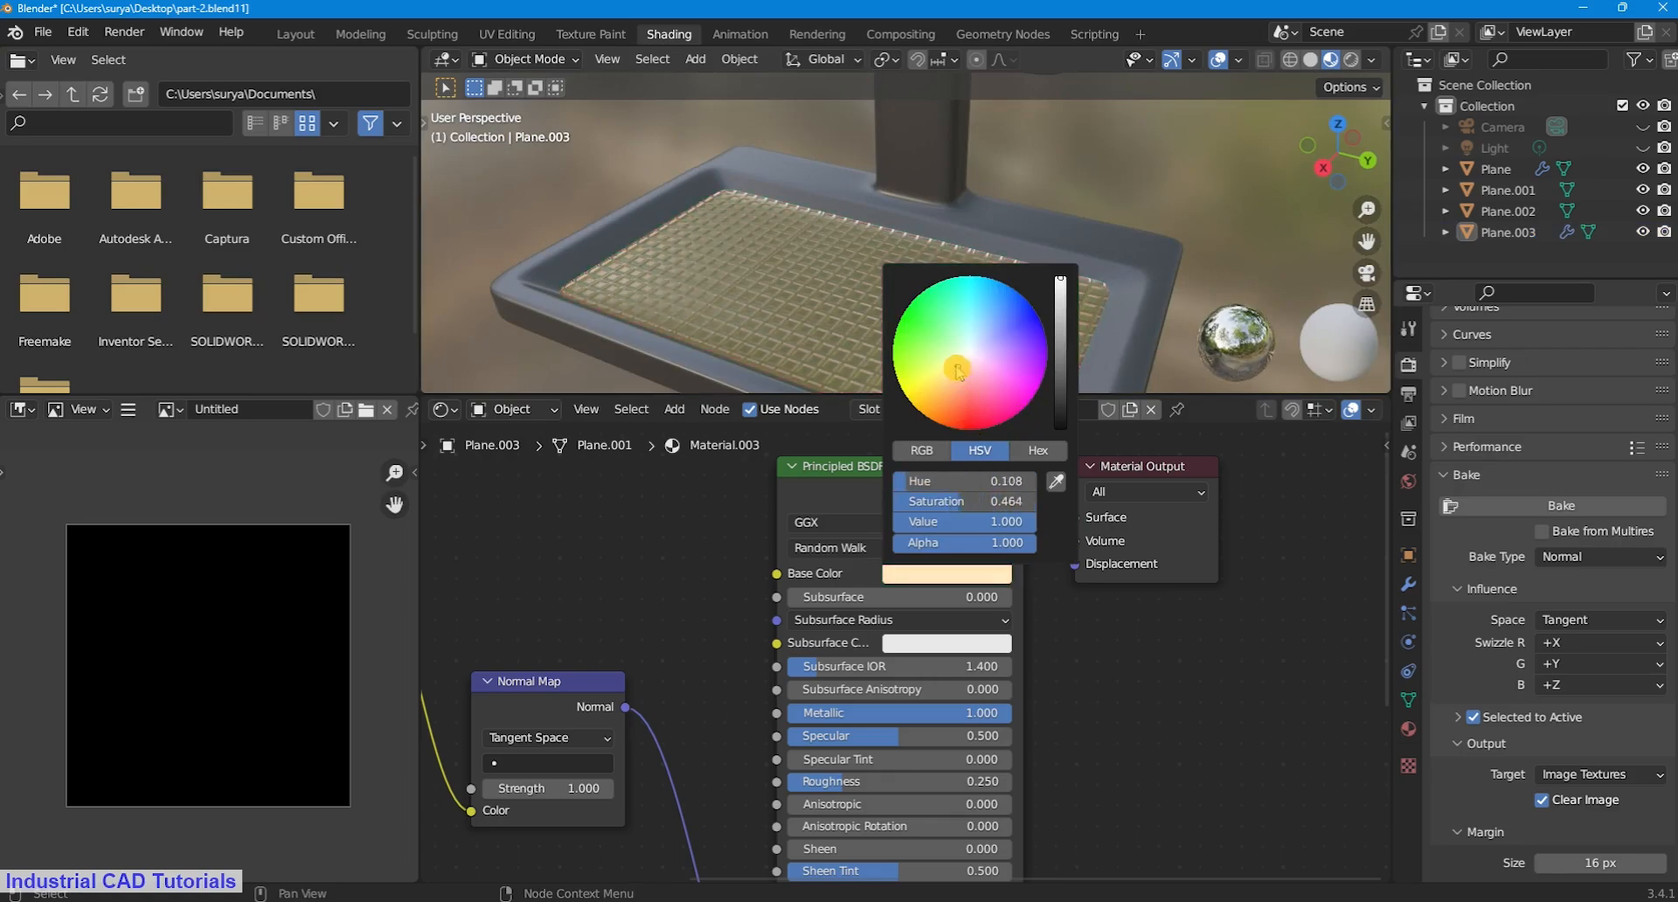
{"action": "scroll", "coordinate": [1082, 217], "scroll_direction": "down", "scroll_amount": 3}
{"action": "scroll", "coordinate": [1038, 269], "scroll_direction": "up", "scroll_amount": 2}
{"action": "middle_click_drag", "start_coordinate": [1039, 269], "coordinate": [1108, 339]}
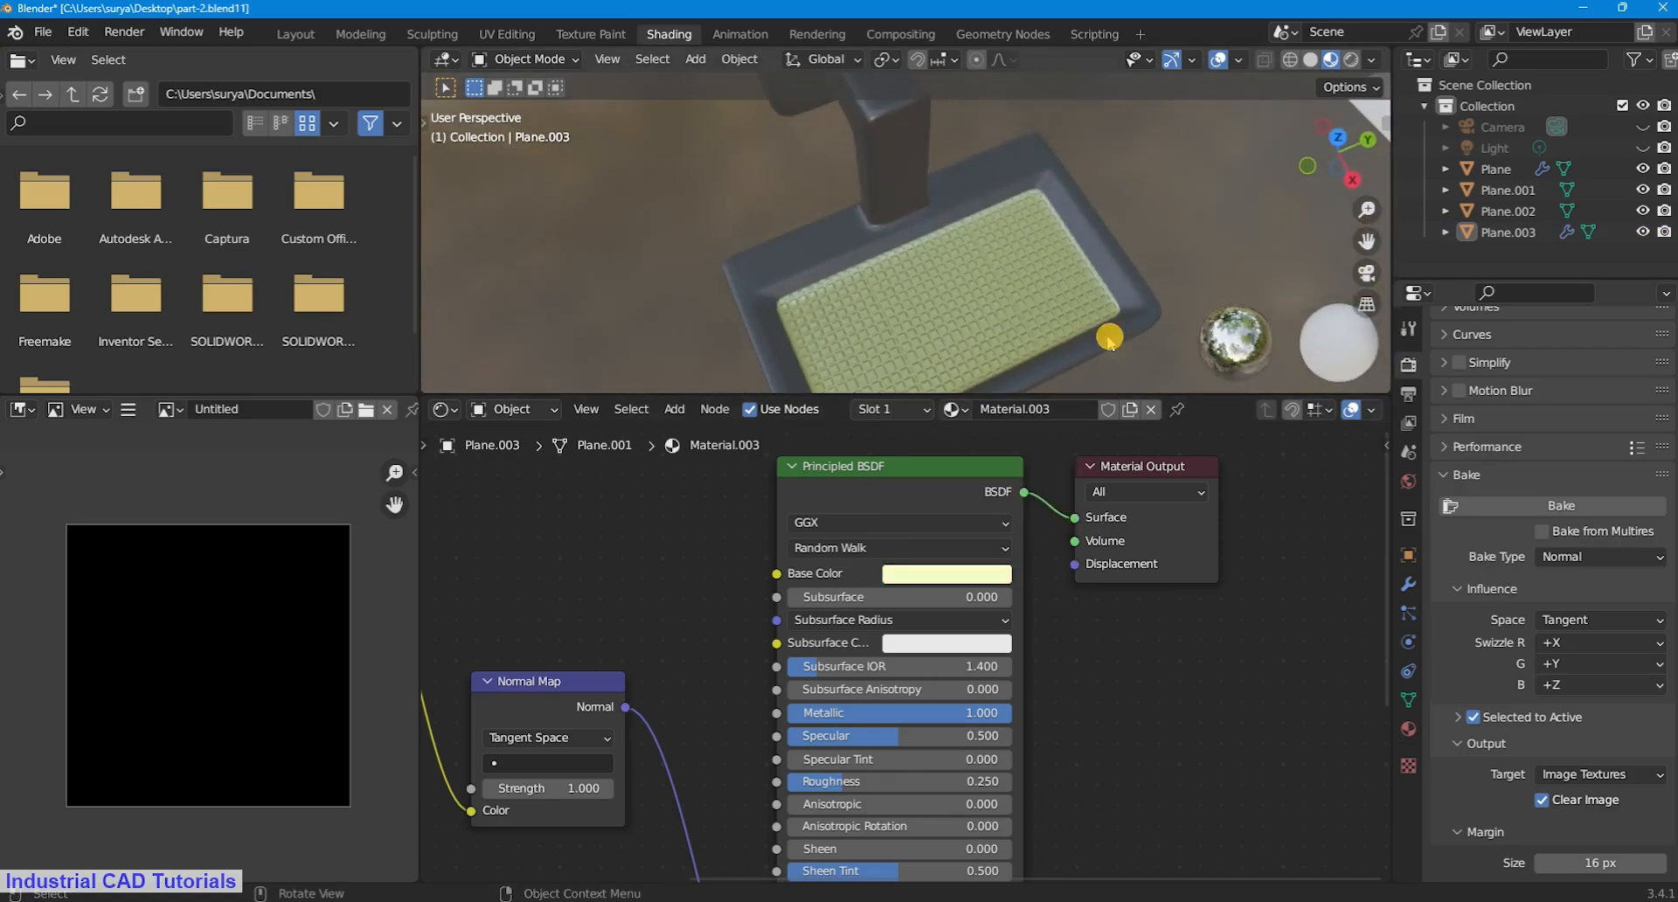
Step: Delete the two bake planes, Plane.001 and Plane.002, beside the bracket
{"action": "scroll", "coordinate": [1093, 343], "scroll_direction": "up", "scroll_amount": 4}
{"action": "scroll", "coordinate": [1049, 224], "scroll_direction": "down", "scroll_amount": 4}
{"action": "middle_click_drag", "start_coordinate": [1060, 213], "coordinate": [1034, 274]}
{"action": "left_click", "coordinate": [1183, 203]}
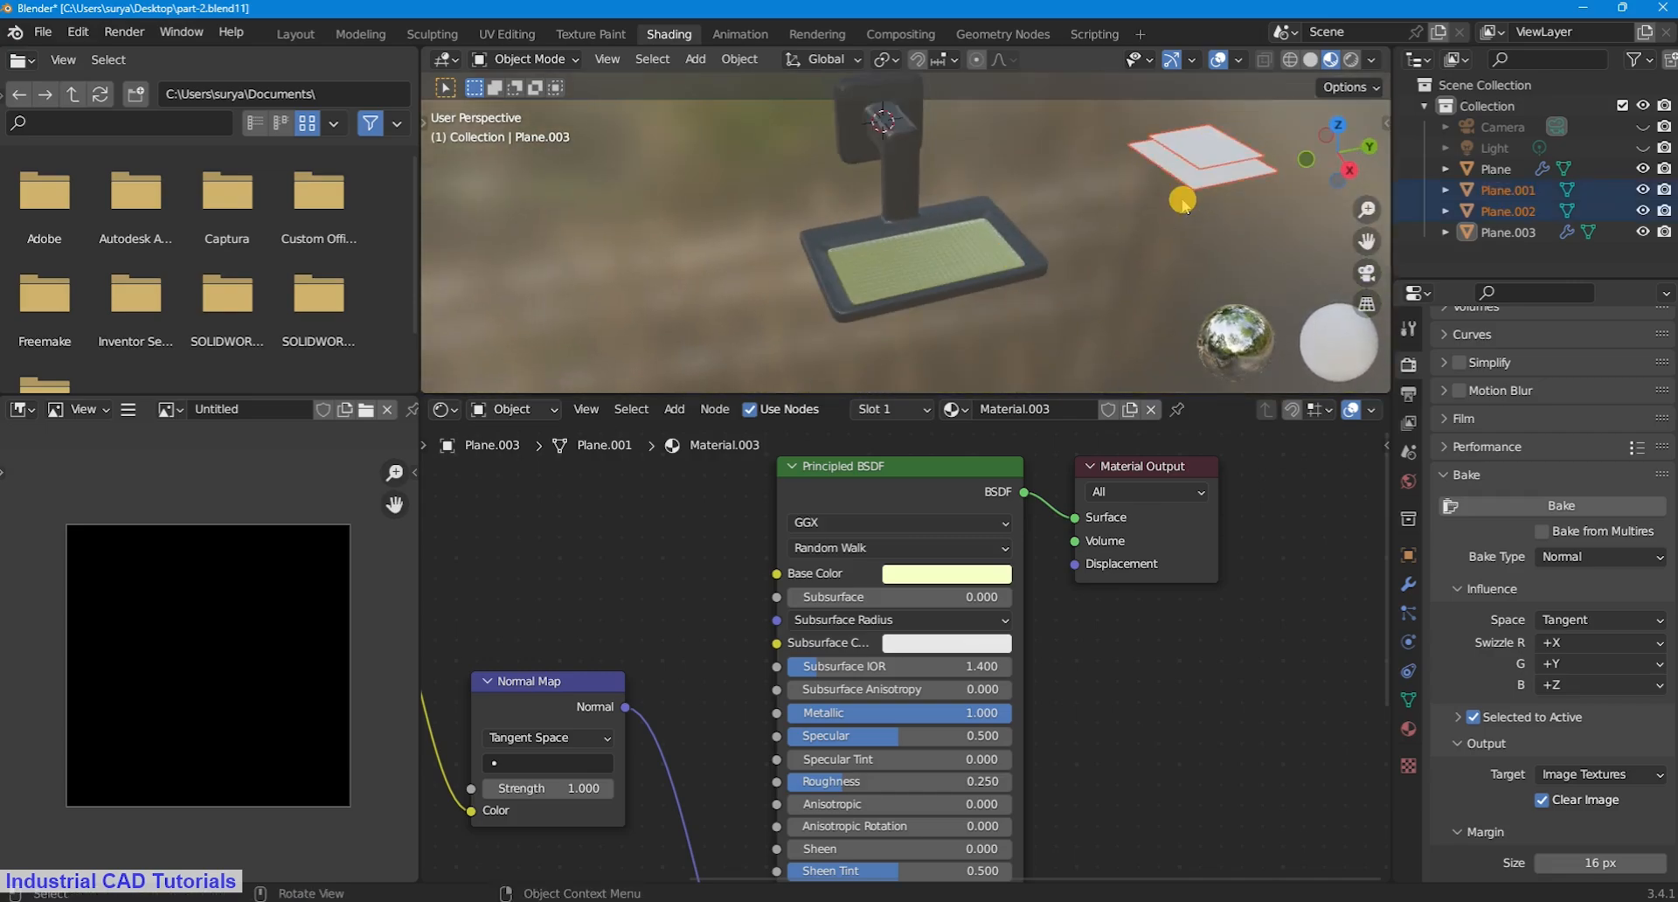
{"action": "scroll", "coordinate": [1136, 222], "scroll_direction": "up", "scroll_amount": 4}
Step: Try a light blue base color on the tray surface material
{"action": "left_click", "coordinate": [947, 574]}
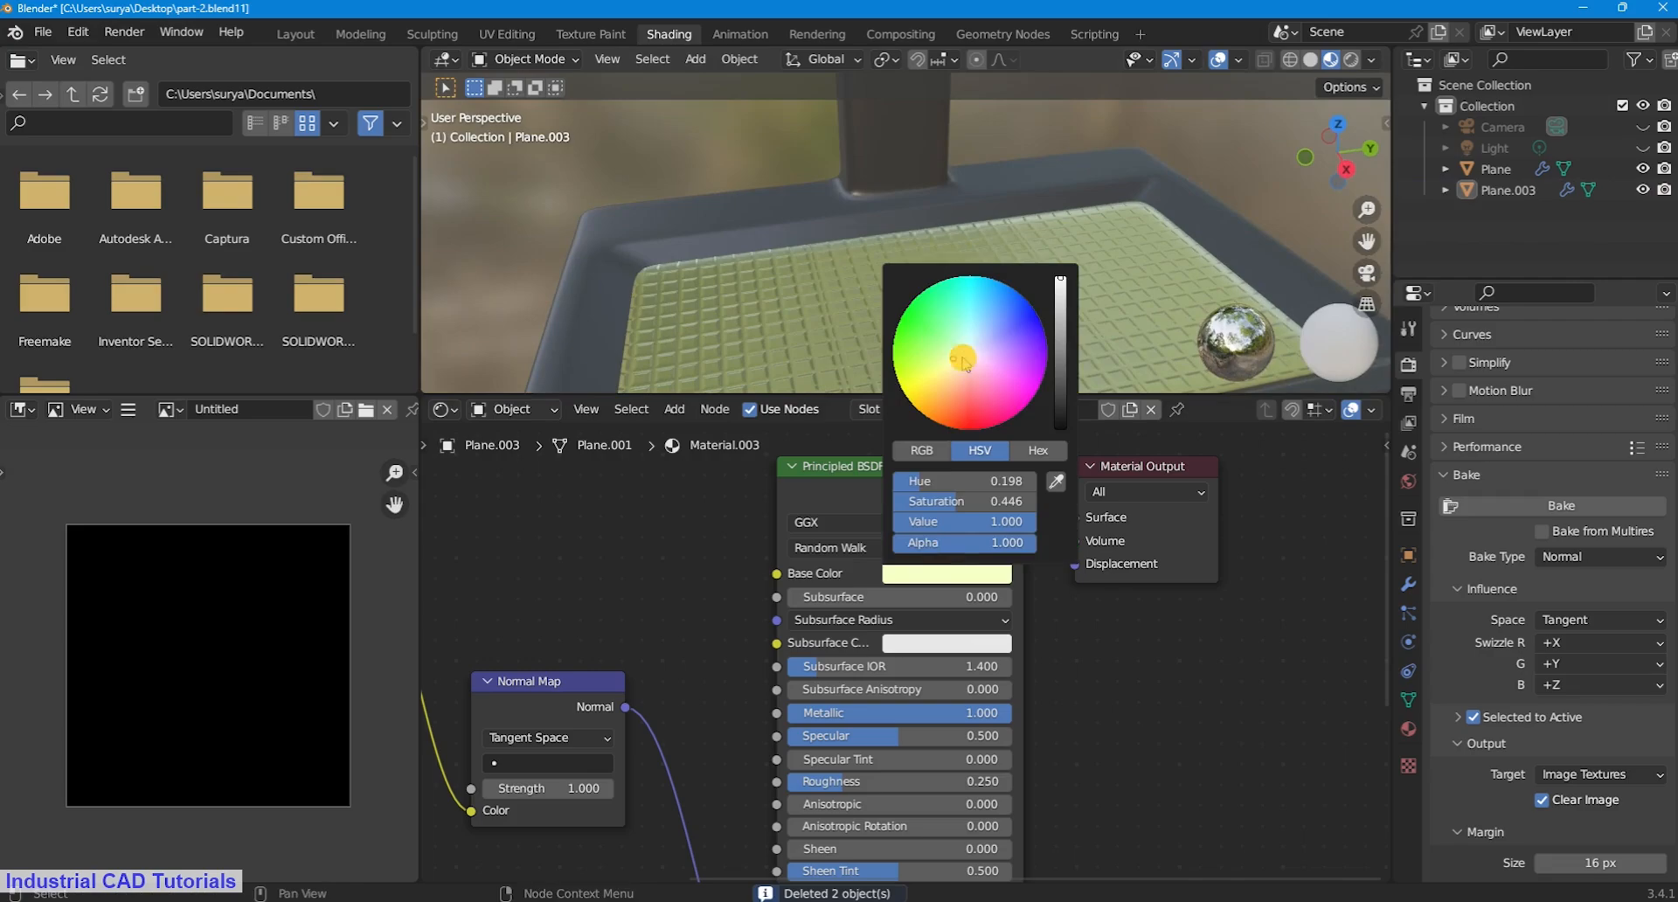
{"action": "left_click", "coordinate": [1007, 306]}
{"action": "left_click_drag", "start_coordinate": [1007, 306], "coordinate": [988, 321]}
{"action": "scroll", "coordinate": [728, 307], "scroll_direction": "down", "scroll_amount": 3}
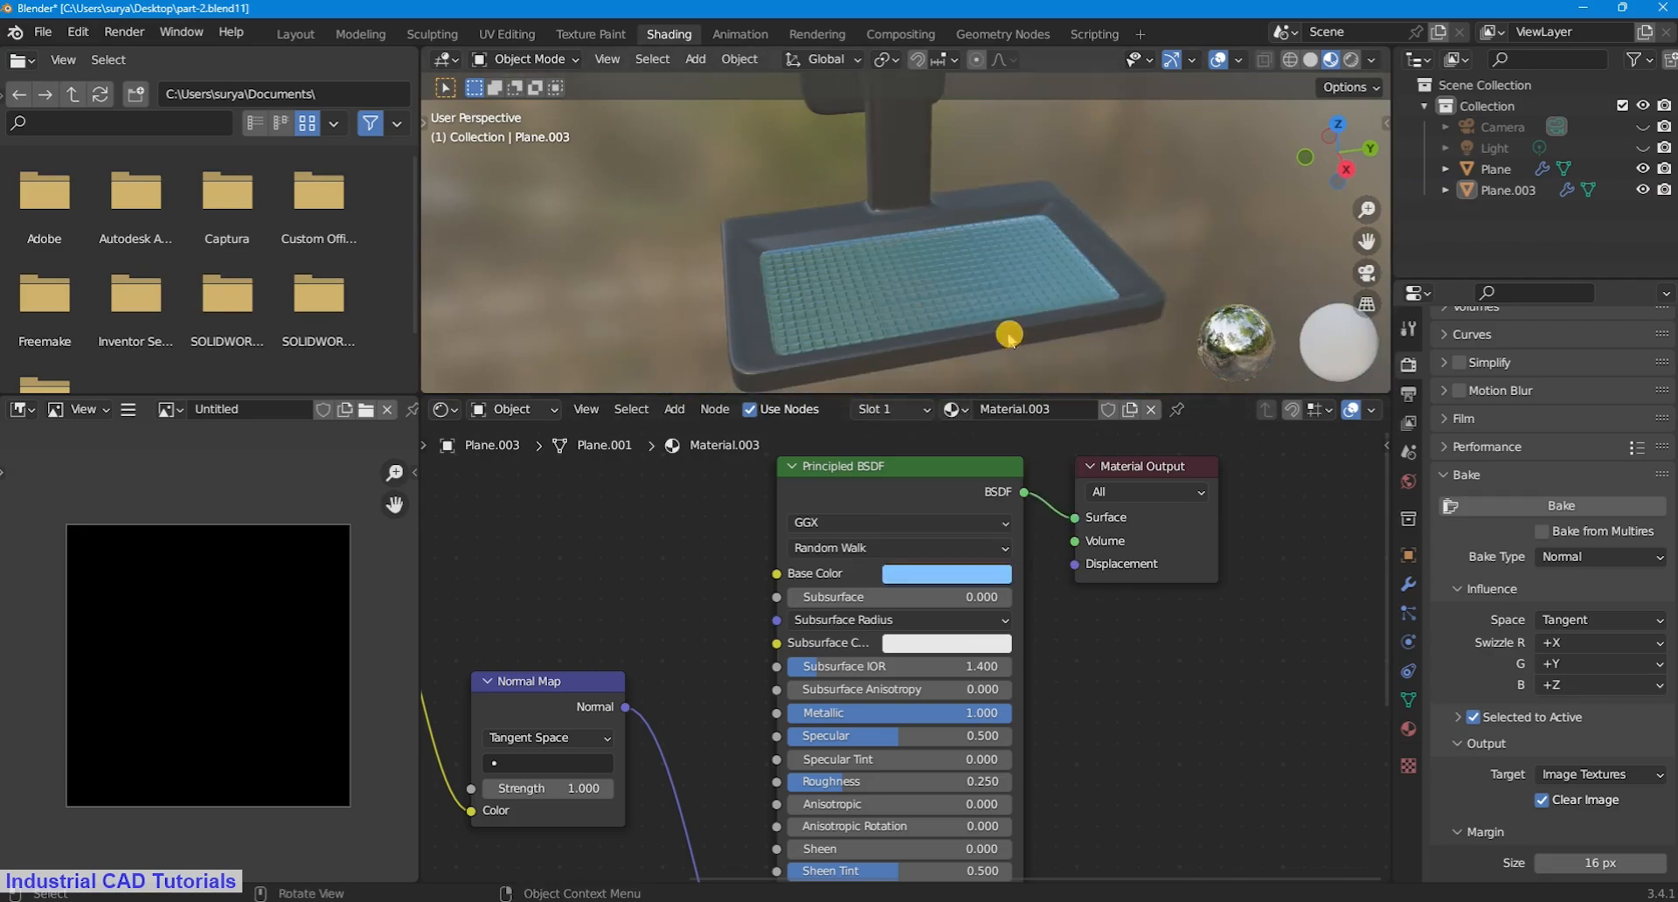
Step: Try a pale pink and a light green base color, the green with hue 0.244 and saturation 0.634, on the tray surface
{"action": "left_click", "coordinate": [953, 574]}
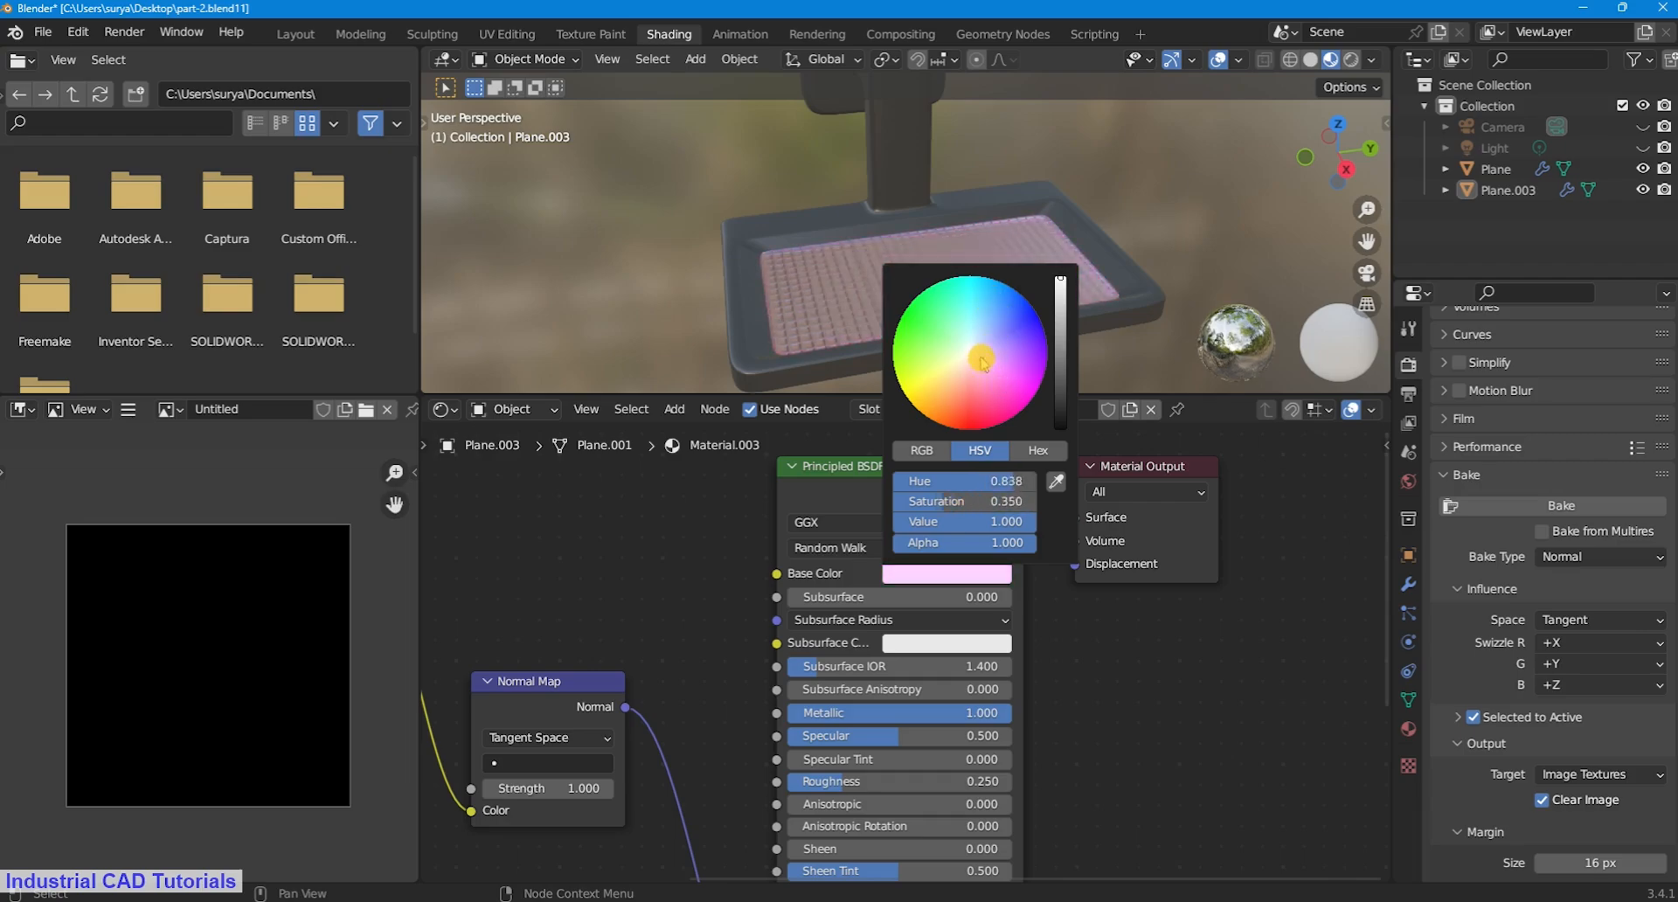
{"action": "left_click_drag", "start_coordinate": [983, 364], "coordinate": [1011, 327]}
{"action": "scroll", "coordinate": [865, 234], "scroll_direction": "down", "scroll_amount": 3}
{"action": "middle_click_drag", "start_coordinate": [1079, 278], "coordinate": [1018, 279]}
{"action": "scroll", "coordinate": [974, 572], "scroll_direction": "up", "scroll_amount": 2}
{"action": "left_click", "coordinate": [973, 568]}
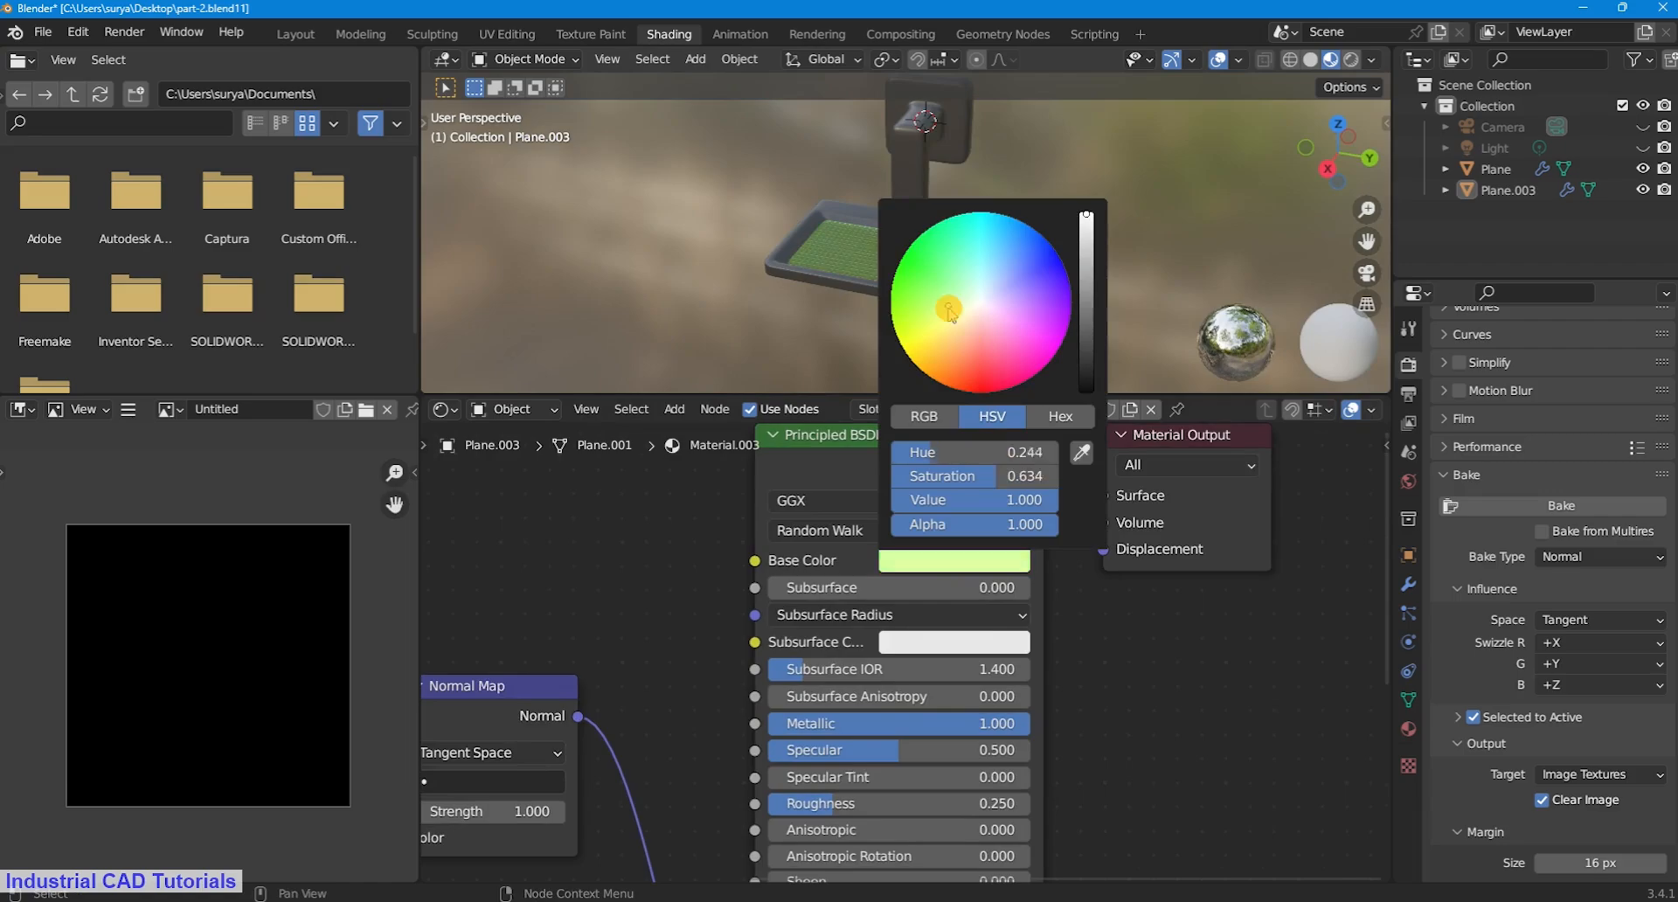
{"action": "scroll", "coordinate": [1004, 277], "scroll_direction": "up", "scroll_amount": 5}
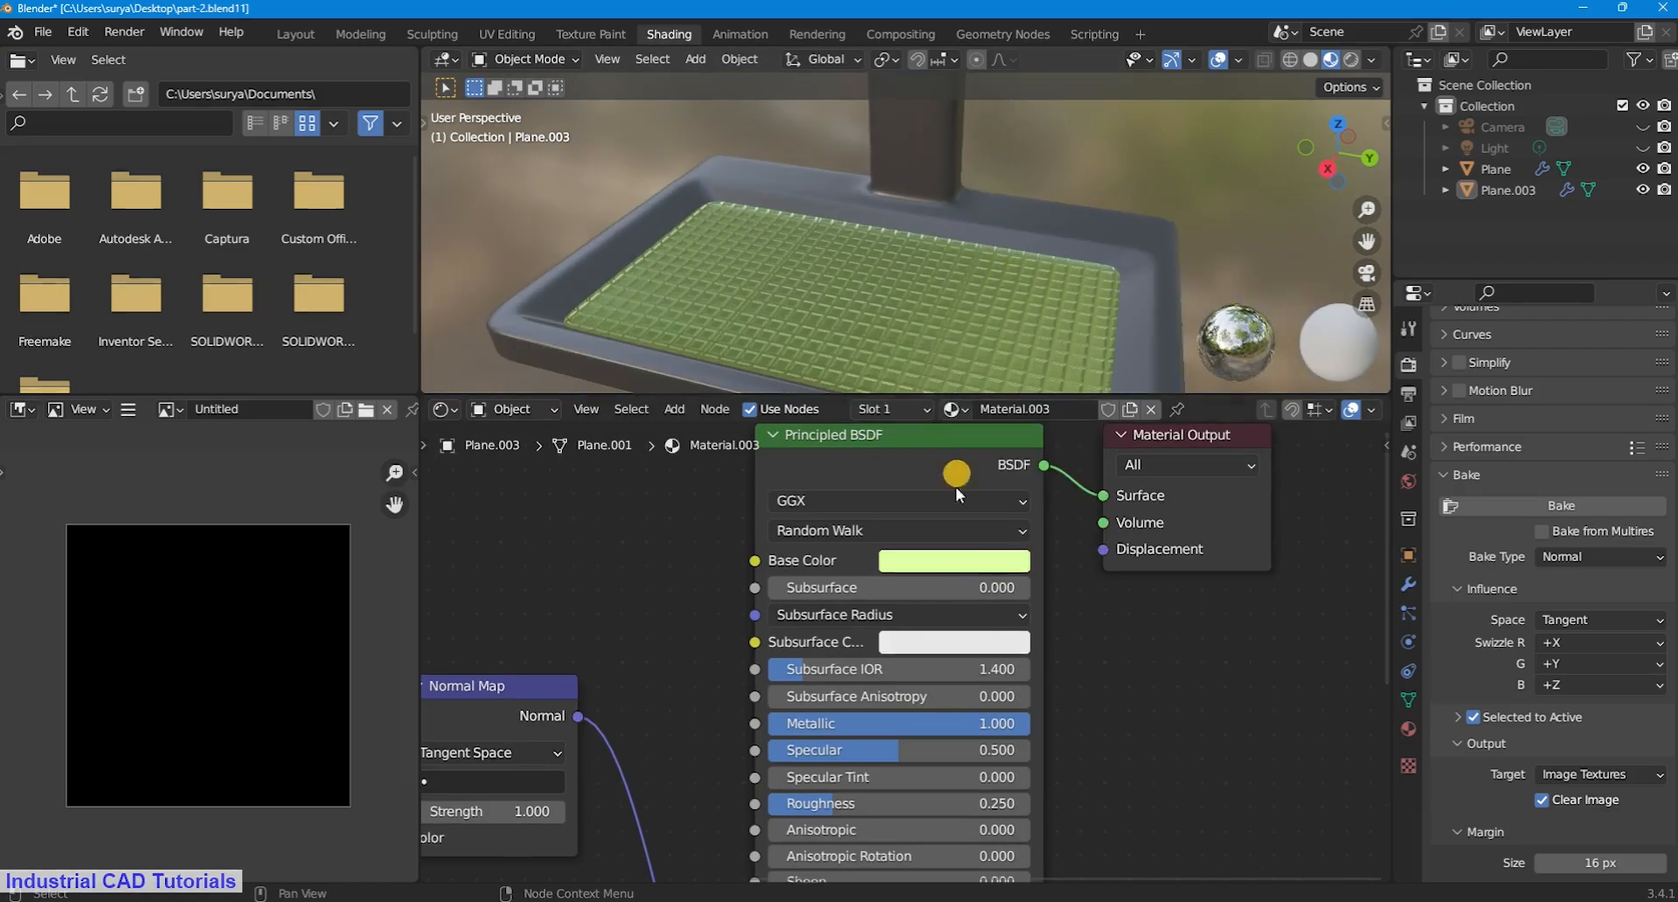
Step: Try a saturated yellow base color with hue 0.125 and saturation 0.975 on the tray surface
{"action": "left_click", "coordinate": [955, 560]}
{"action": "mouse_move", "coordinate": [953, 359]}
{"action": "left_mouse_down"}
{"action": "mouse_move", "coordinate": [976, 354]}
{"action": "mouse_move", "coordinate": [936, 346]}
{"action": "left_mouse_up"}
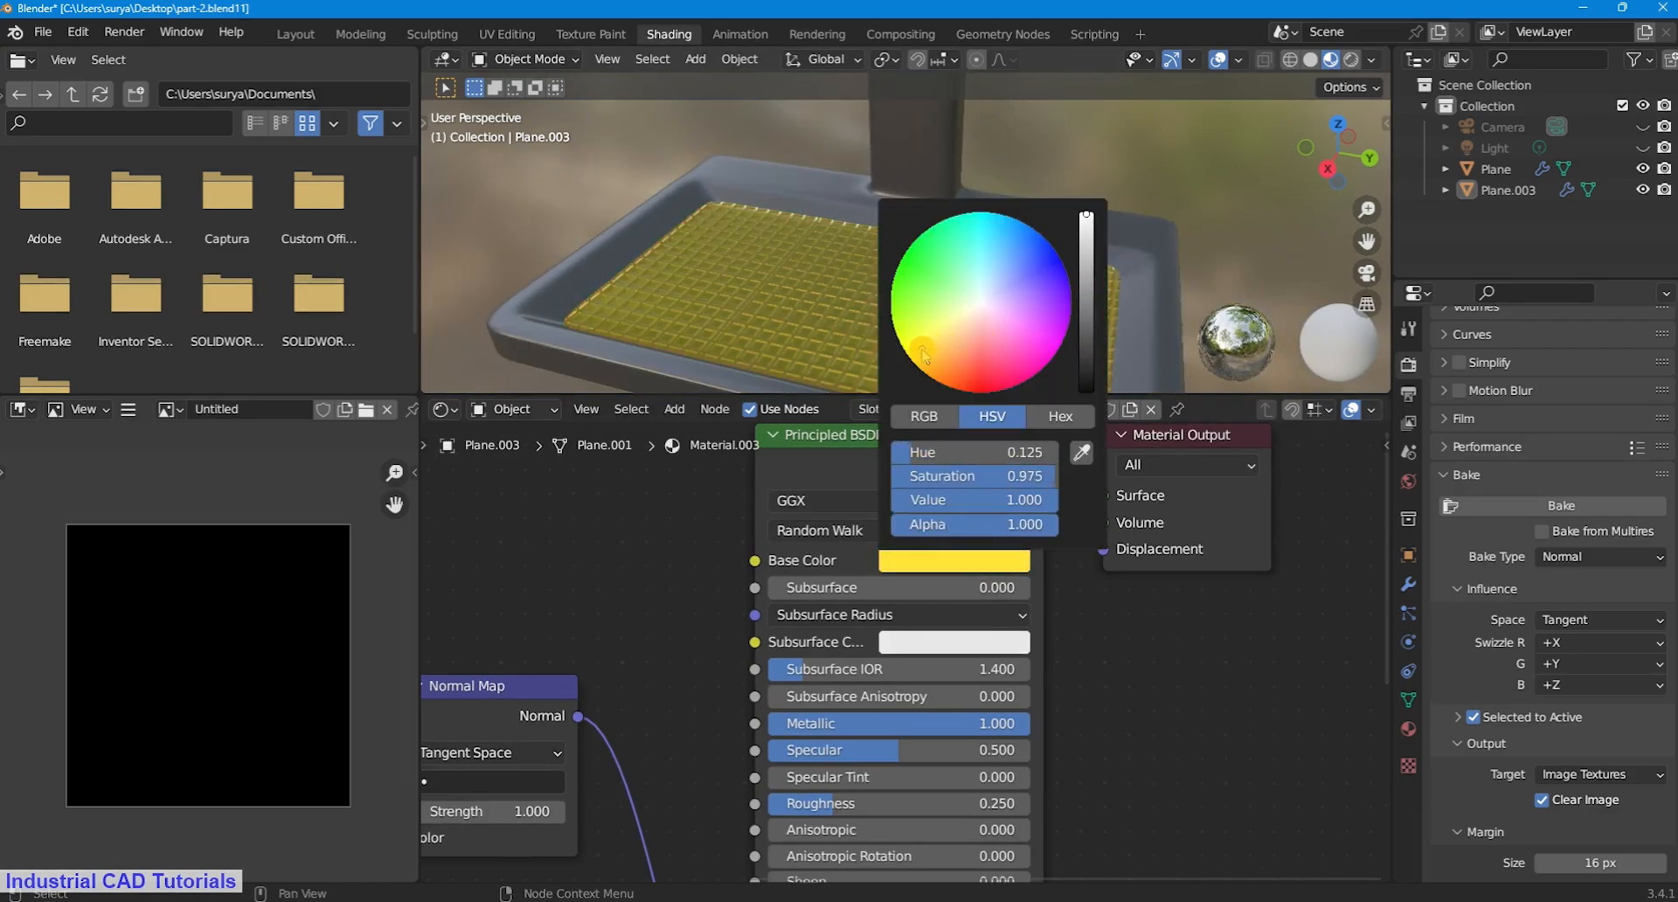
{"action": "scroll", "coordinate": [974, 267], "scroll_direction": "down", "scroll_amount": 4}
{"action": "scroll", "coordinate": [973, 267], "scroll_direction": "up", "scroll_amount": 2}
{"action": "middle_click_drag", "start_coordinate": [957, 240], "coordinate": [1025, 189]}
{"action": "scroll", "coordinate": [932, 199], "scroll_direction": "up", "scroll_amount": 3}
{"action": "scroll", "coordinate": [918, 344], "scroll_direction": "up", "scroll_amount": 4}
{"action": "scroll", "coordinate": [921, 342], "scroll_direction": "down", "scroll_amount": 9}
{"action": "scroll", "coordinate": [1024, 190], "scroll_direction": "up", "scroll_amount": 2}
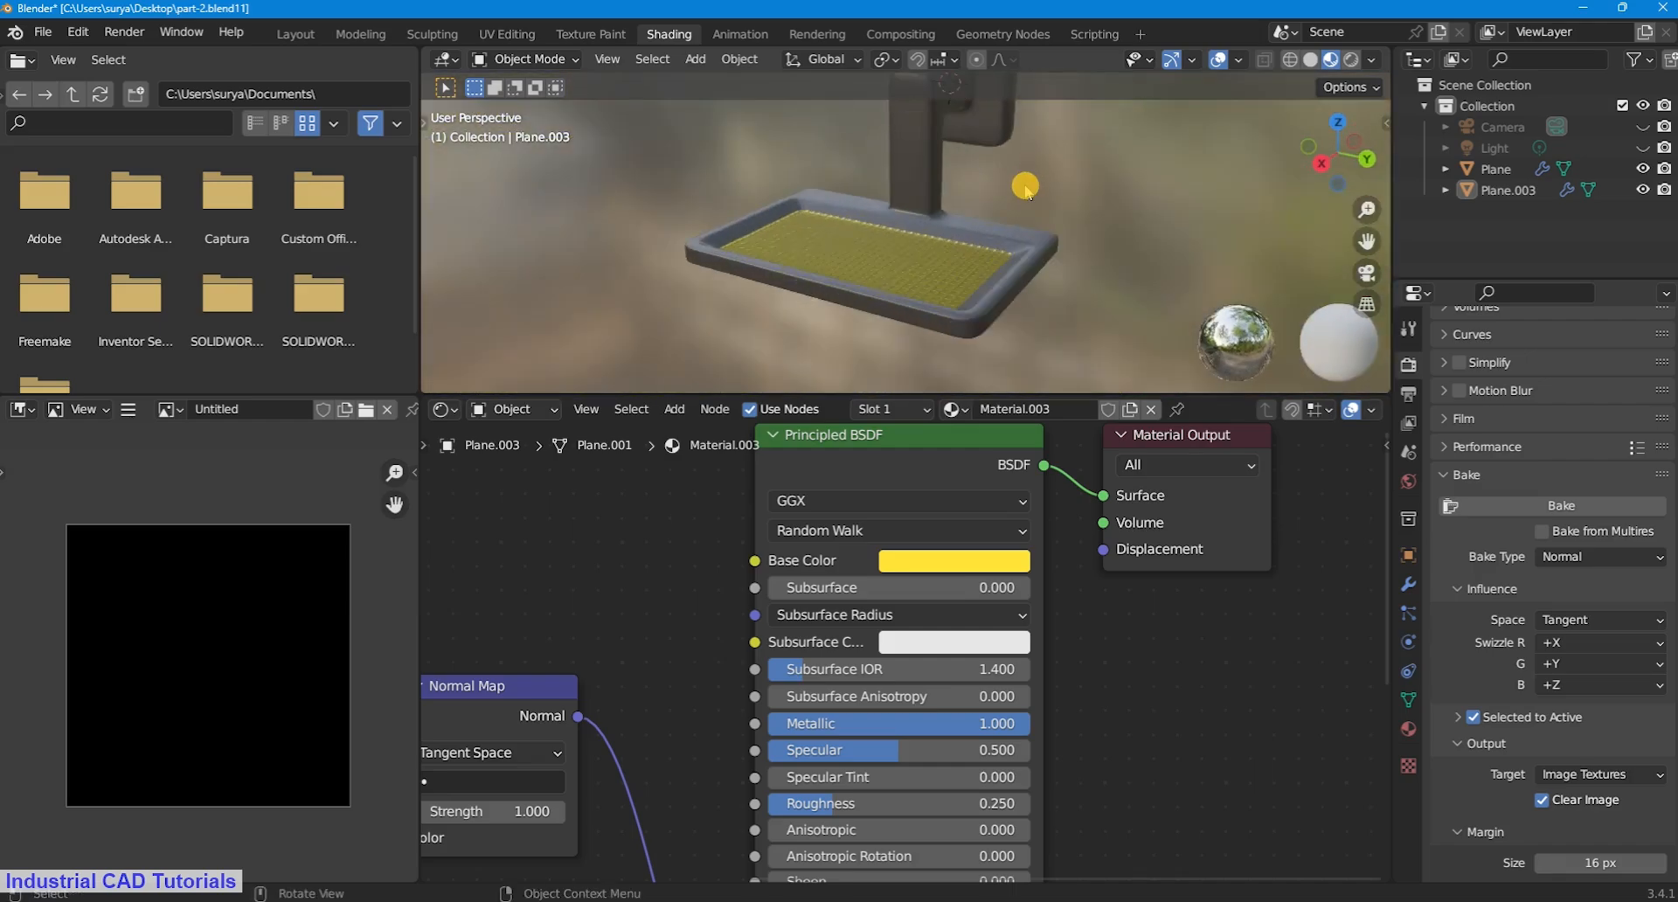
{"action": "scroll", "coordinate": [1022, 191], "scroll_direction": "down", "scroll_amount": 3}
{"action": "scroll", "coordinate": [1022, 190], "scroll_direction": "up", "scroll_amount": 2}
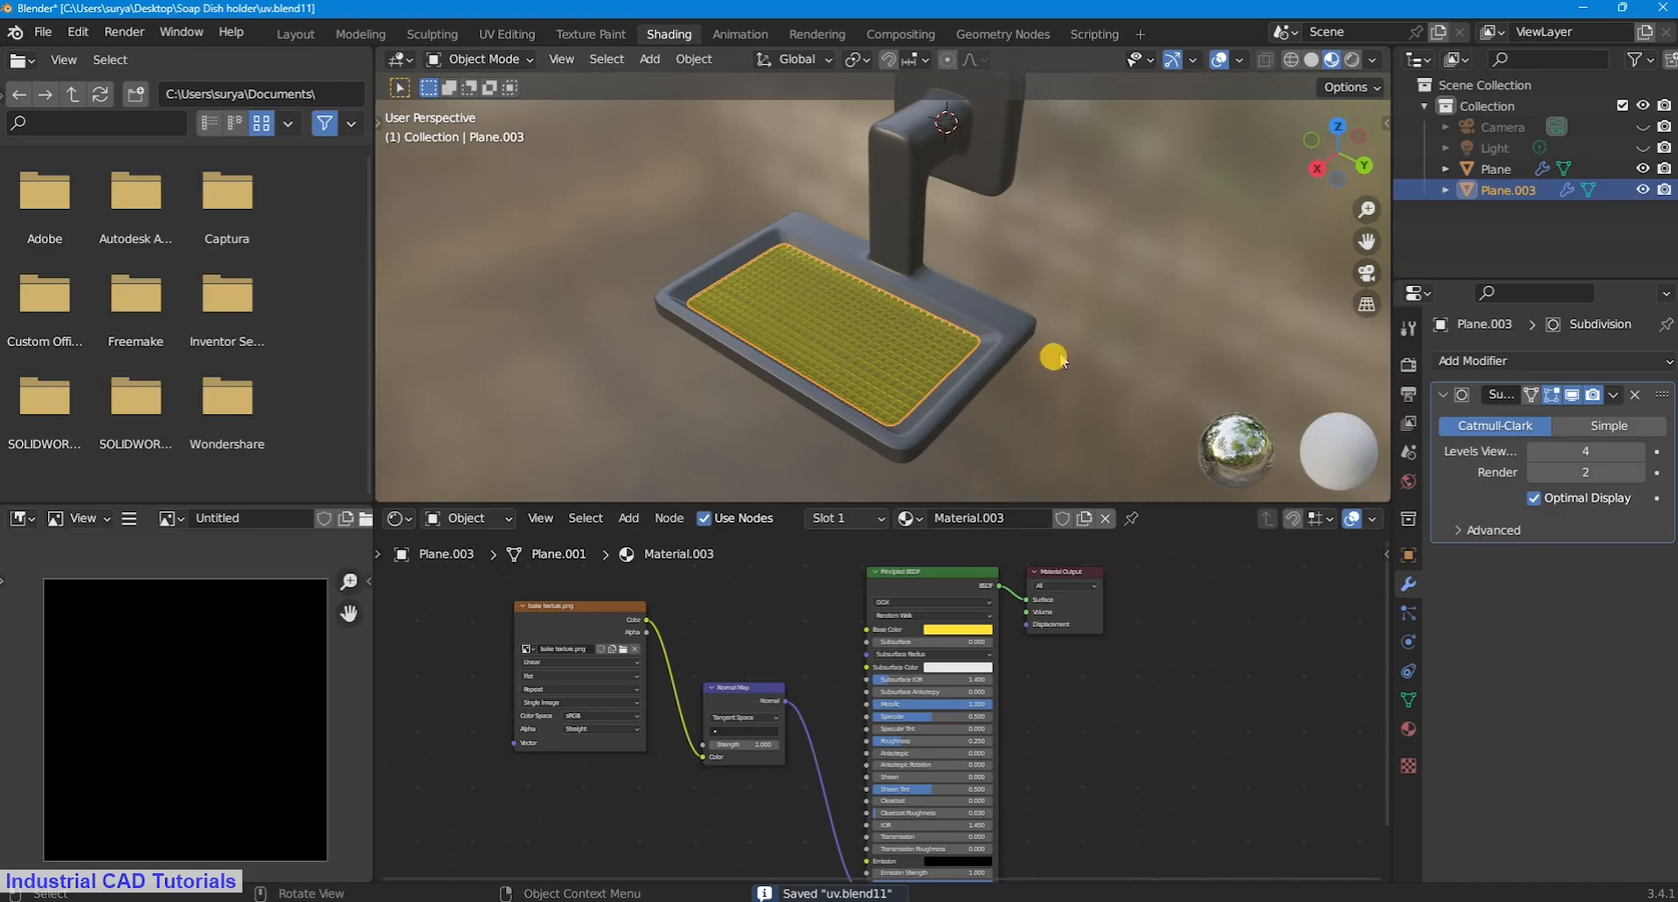
{"action": "scroll", "coordinate": [1055, 358], "scroll_direction": "up", "scroll_amount": 3}
{"action": "key", "text": "g"}
{"action": "key", "text": "z"}
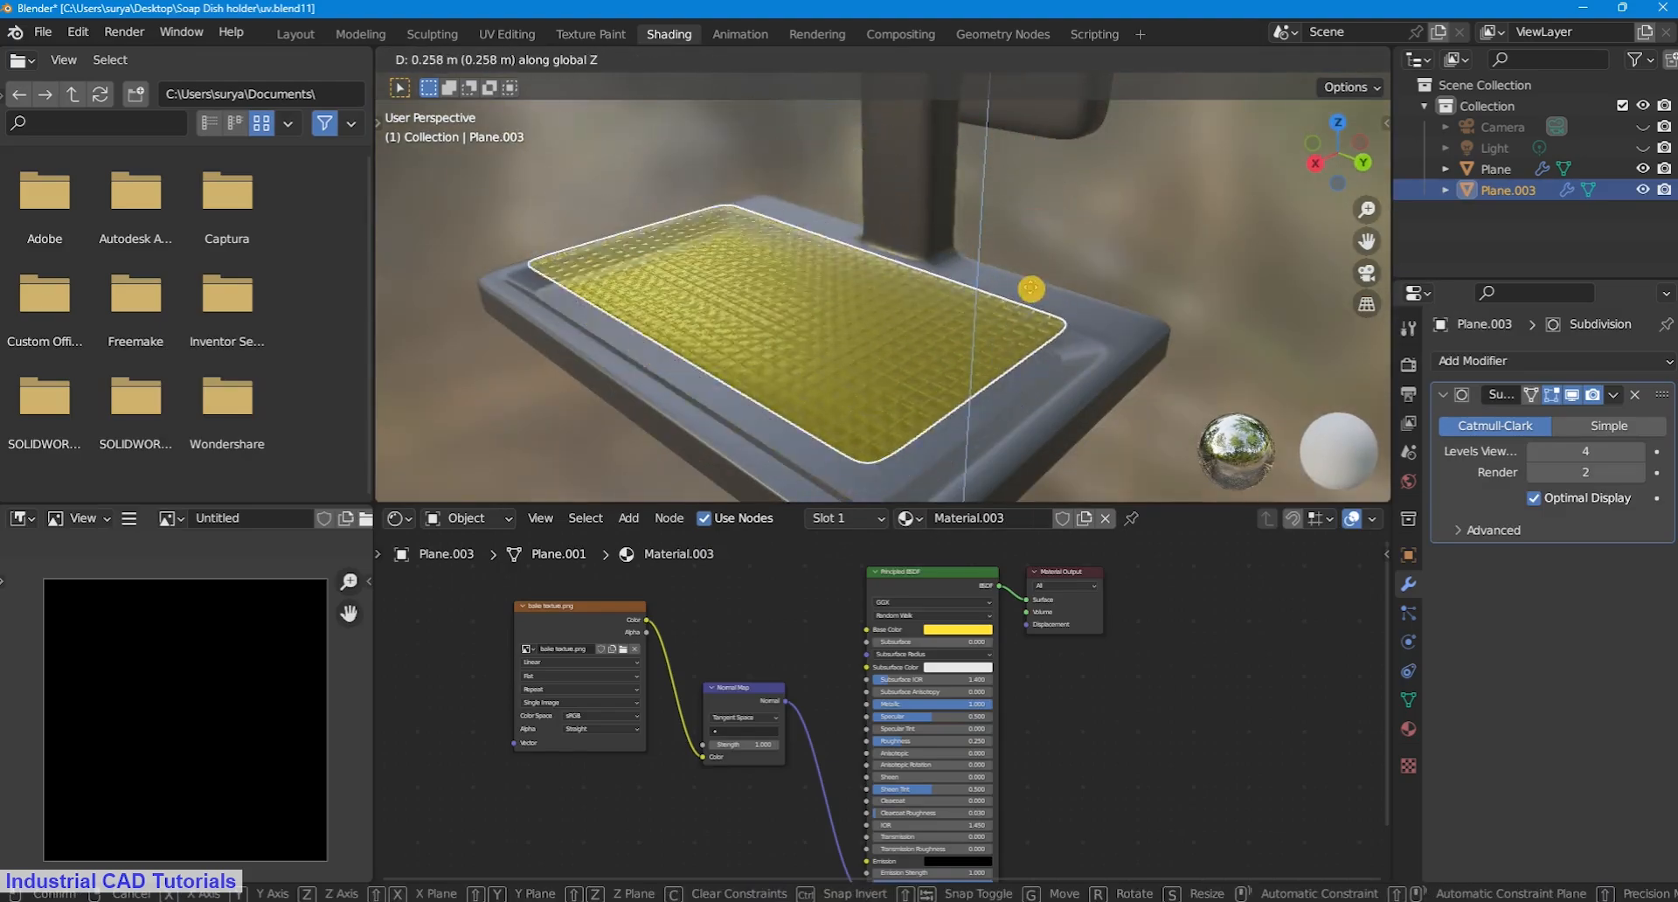
{"action": "right_click", "coordinate": [1032, 289]}
Step: Add a Solidify modifier to the tray surface and adjust the surface's height along the global Z axis
{"action": "left_click", "coordinate": [1549, 358]}
{"action": "left_click", "coordinate": [1223, 812]}
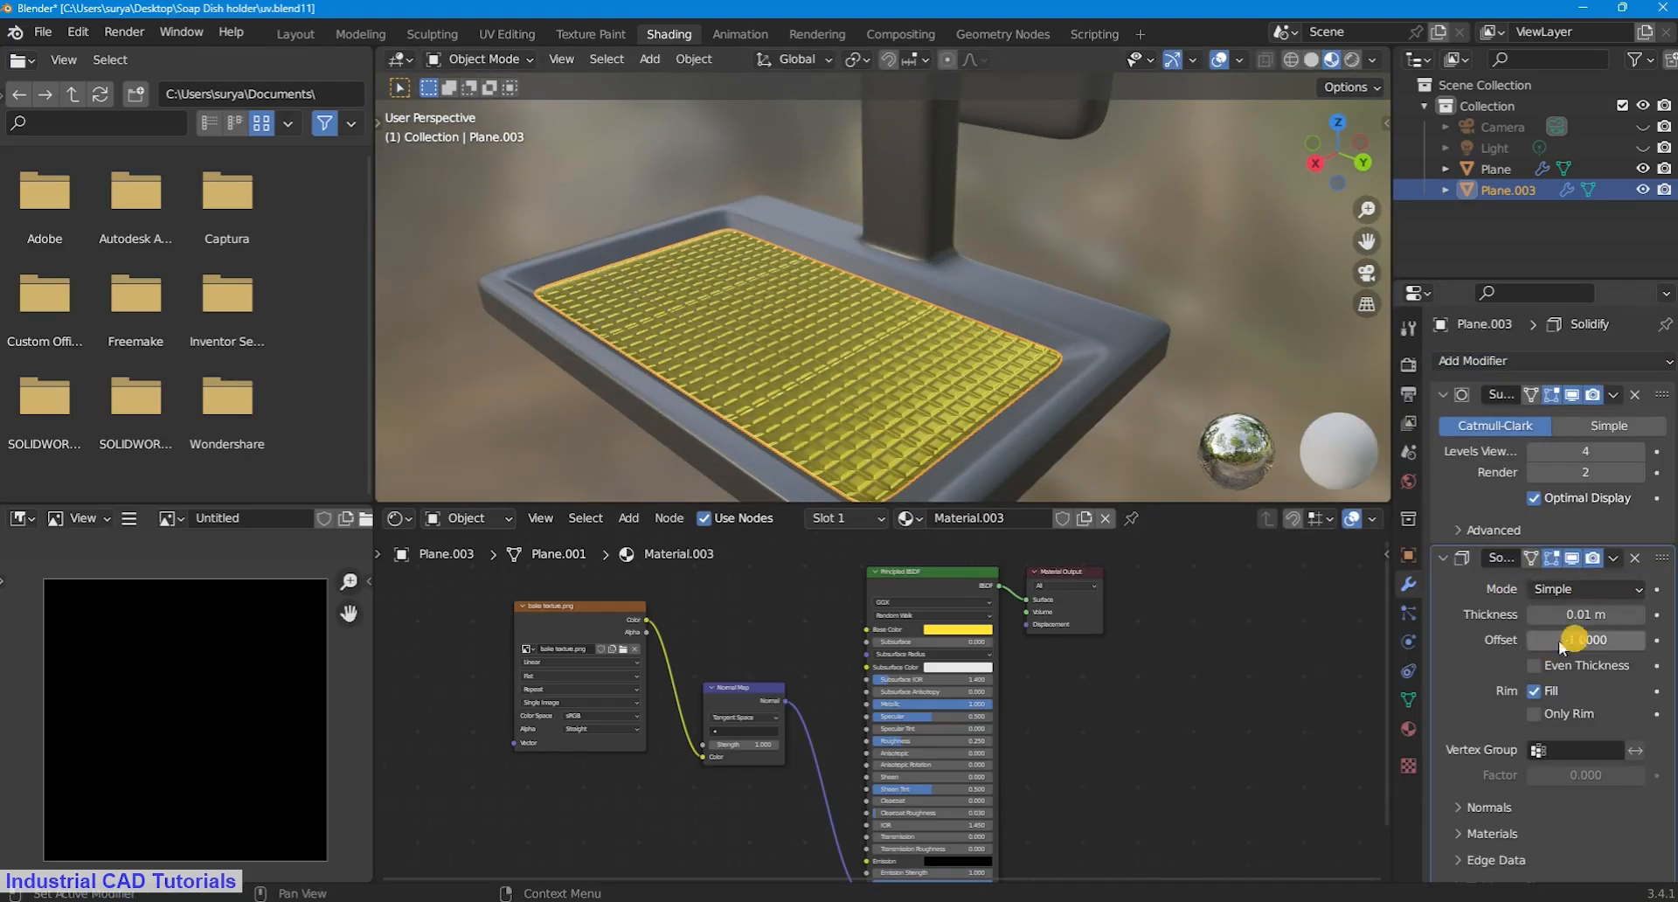
{"action": "key", "text": "g"}
{"action": "key", "text": "z"}
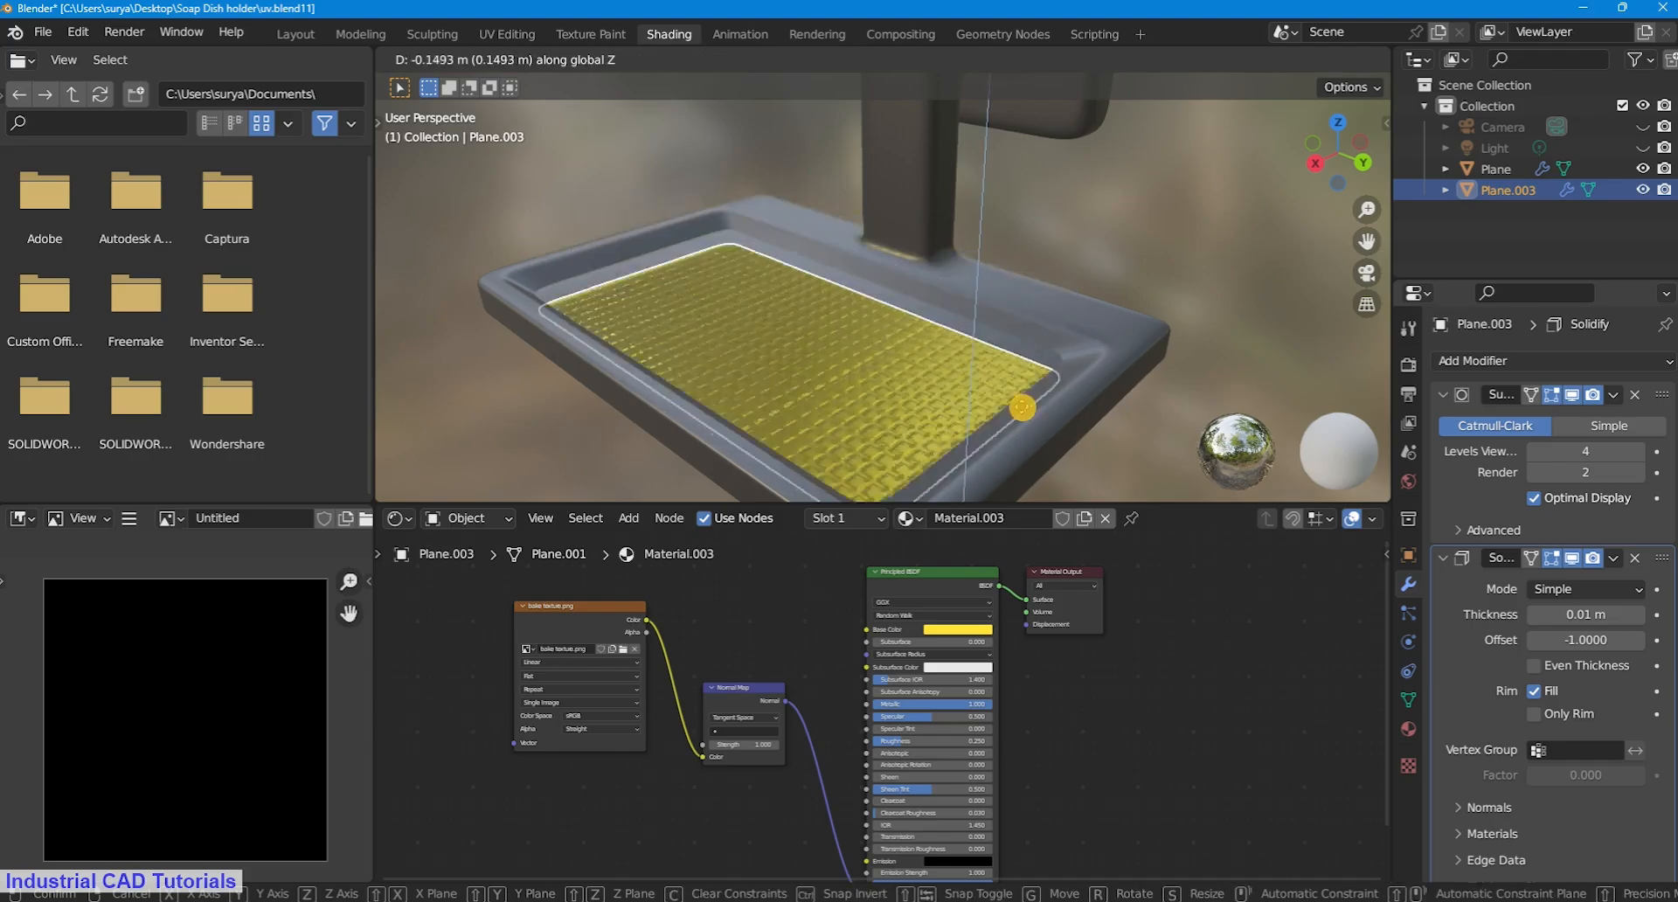
{"action": "left_click", "coordinate": [1020, 409]}
Step: Deselect everything and examine the thickened tray surface and its edges from several angles
{"action": "key", "text": "alt+a"}
{"action": "scroll", "coordinate": [1068, 396], "scroll_direction": "up", "scroll_amount": 3}
{"action": "middle_click_drag", "start_coordinate": [1067, 396], "coordinate": [966, 393]}
{"action": "scroll", "coordinate": [961, 394], "scroll_direction": "down", "scroll_amount": 3}
{"action": "mouse_move", "coordinate": [603, 371]}
{"action": "middle_mouse_down"}
{"action": "mouse_move", "coordinate": [685, 367]}
{"action": "mouse_move", "coordinate": [629, 381]}
{"action": "middle_mouse_up"}
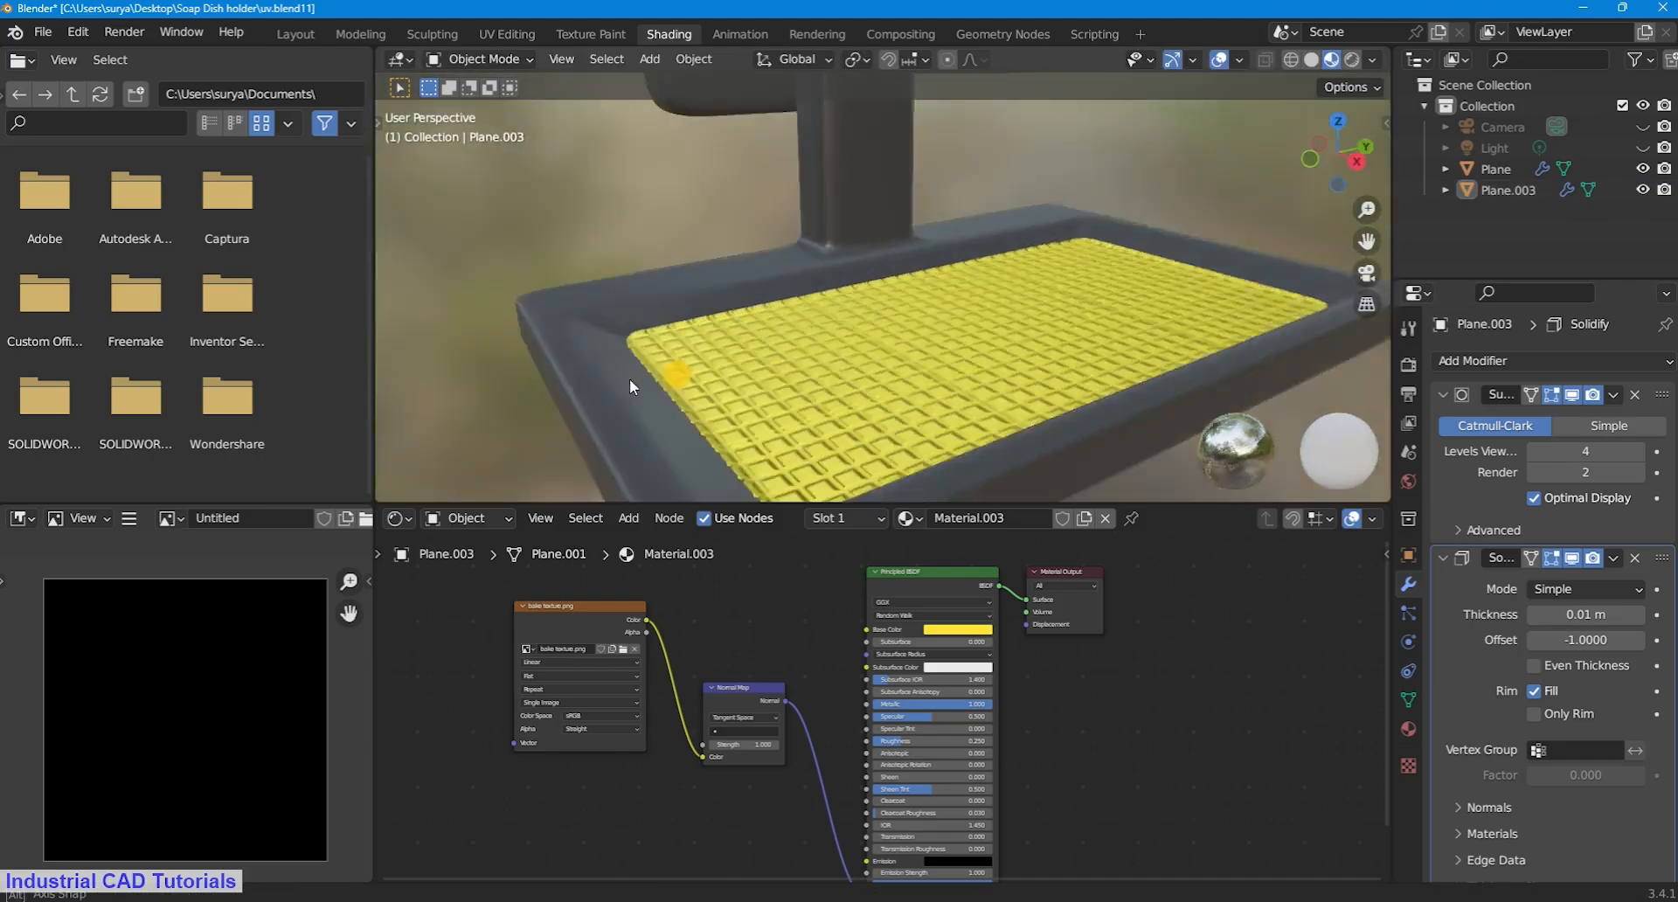
{"action": "scroll", "coordinate": [893, 396], "scroll_direction": "down", "scroll_amount": 3}
{"action": "scroll", "coordinate": [893, 396], "scroll_direction": "up", "scroll_amount": 4}
{"action": "middle_click_drag", "start_coordinate": [839, 367], "coordinate": [1026, 257]}
{"action": "scroll", "coordinate": [820, 348], "scroll_direction": "down", "scroll_amount": 6}
{"action": "scroll", "coordinate": [1023, 255], "scroll_direction": "up", "scroll_amount": 2}
Step: Save the soap dish holder file uv.blend11
{"action": "key", "text": "ctrl+s"}
{"action": "scroll", "coordinate": [972, 316], "scroll_direction": "down", "scroll_amount": 4}
{"action": "scroll", "coordinate": [972, 316], "scroll_direction": "up", "scroll_amount": 3}
{"action": "scroll", "coordinate": [1082, 215], "scroll_direction": "down", "scroll_amount": 1}
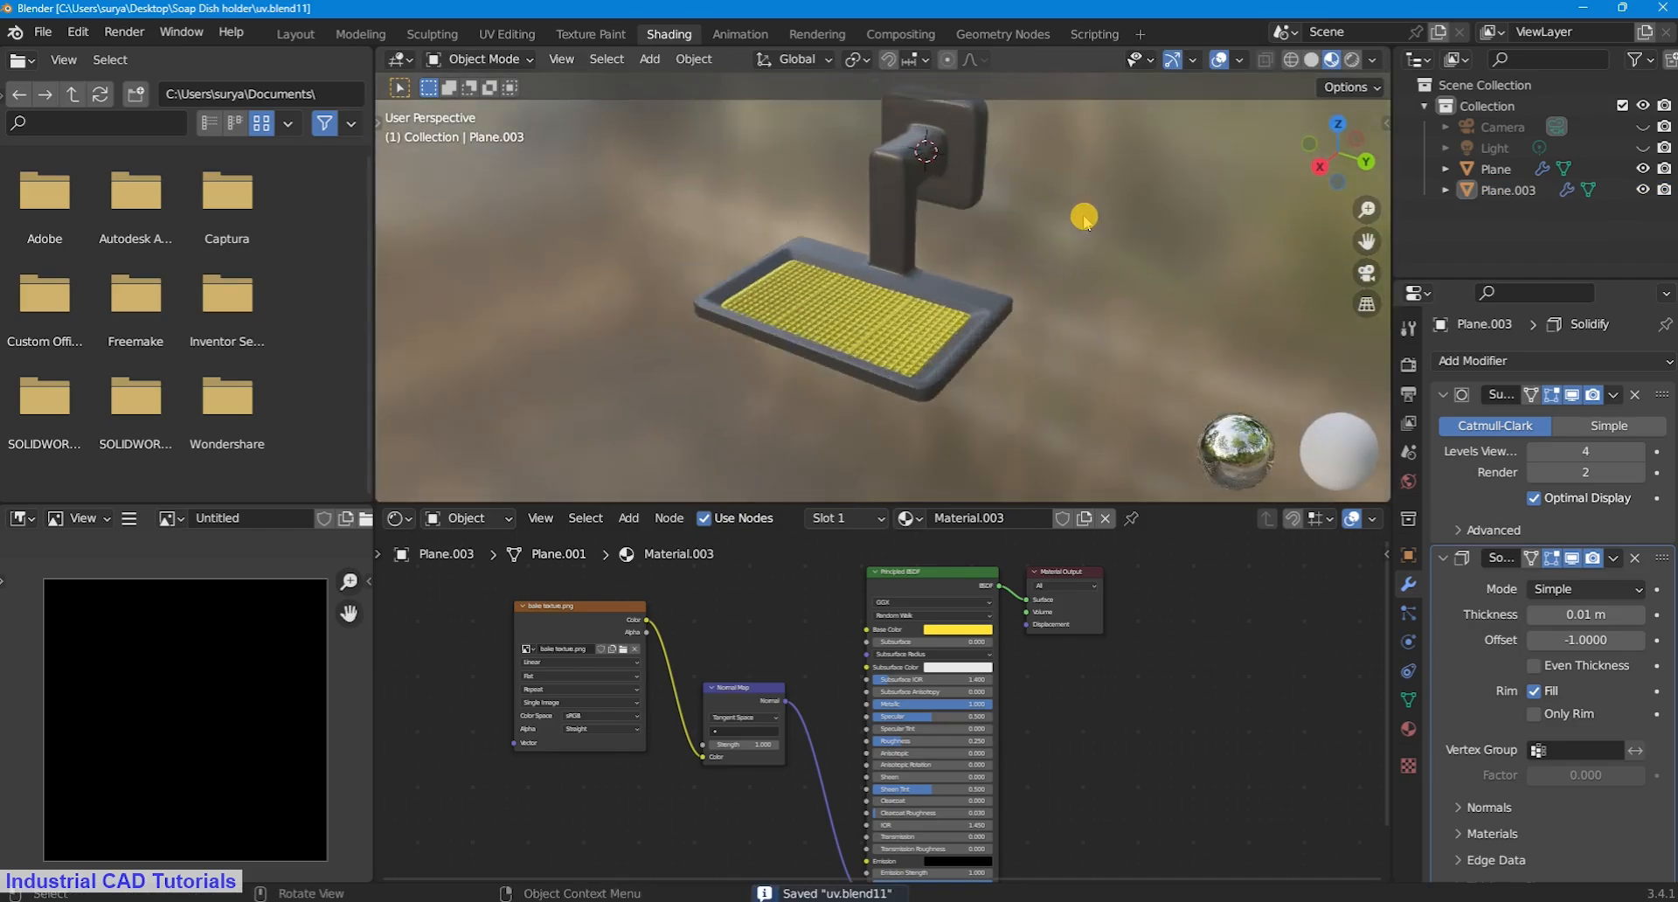
{"action": "scroll", "coordinate": [1083, 215], "scroll_direction": "up", "scroll_amount": 1}
{"action": "left_click_drag", "start_coordinate": [1374, 236], "coordinate": [1358, 312]}
{"action": "scroll", "coordinate": [903, 266], "scroll_direction": "down", "scroll_amount": 2}
{"action": "scroll", "coordinate": [905, 273], "scroll_direction": "up", "scroll_amount": 2}
{"action": "scroll", "coordinate": [925, 423], "scroll_direction": "up", "scroll_amount": 1}
{"action": "middle_click_drag", "start_coordinate": [925, 423], "coordinate": [918, 399]}
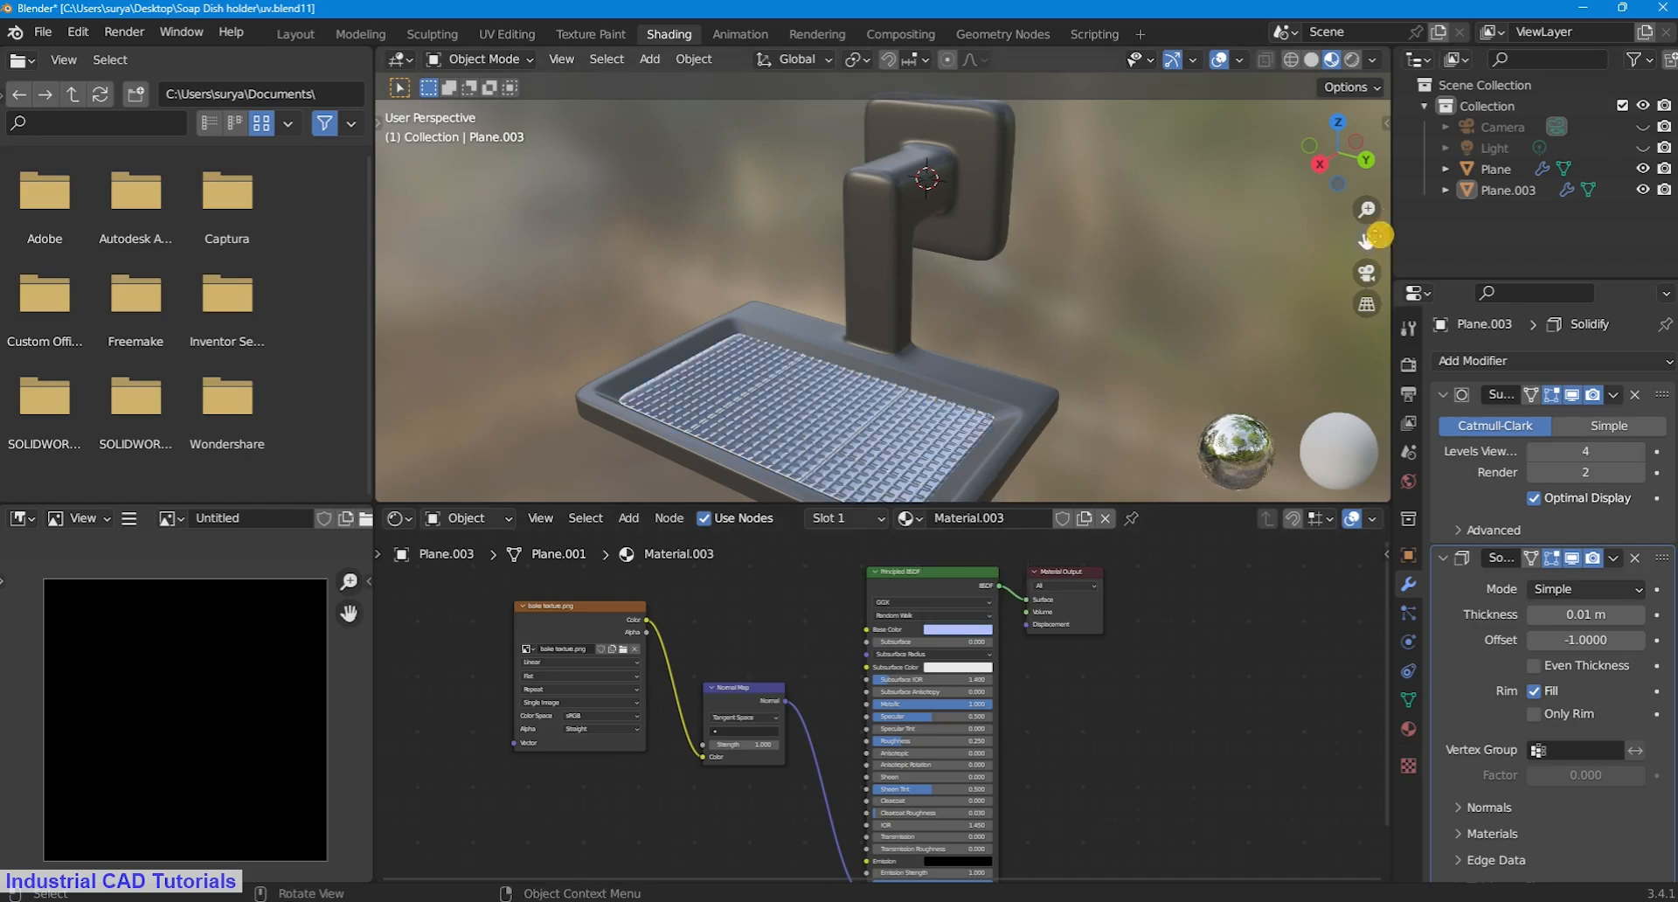
Step: Try a slightly darkened lavender-blue base color with hue 0.654 and value 0.905 on the tray surface
{"action": "left_click_drag", "start_coordinate": [1367, 241], "coordinate": [1388, 144]}
{"action": "scroll", "coordinate": [963, 378], "scroll_direction": "down", "scroll_amount": 1}
{"action": "scroll", "coordinate": [962, 378], "scroll_direction": "up", "scroll_amount": 6}
{"action": "scroll", "coordinate": [913, 691], "scroll_direction": "up", "scroll_amount": 6}
{"action": "middle_click_drag", "start_coordinate": [910, 688], "coordinate": [776, 833]}
{"action": "left_click", "coordinate": [874, 717]}
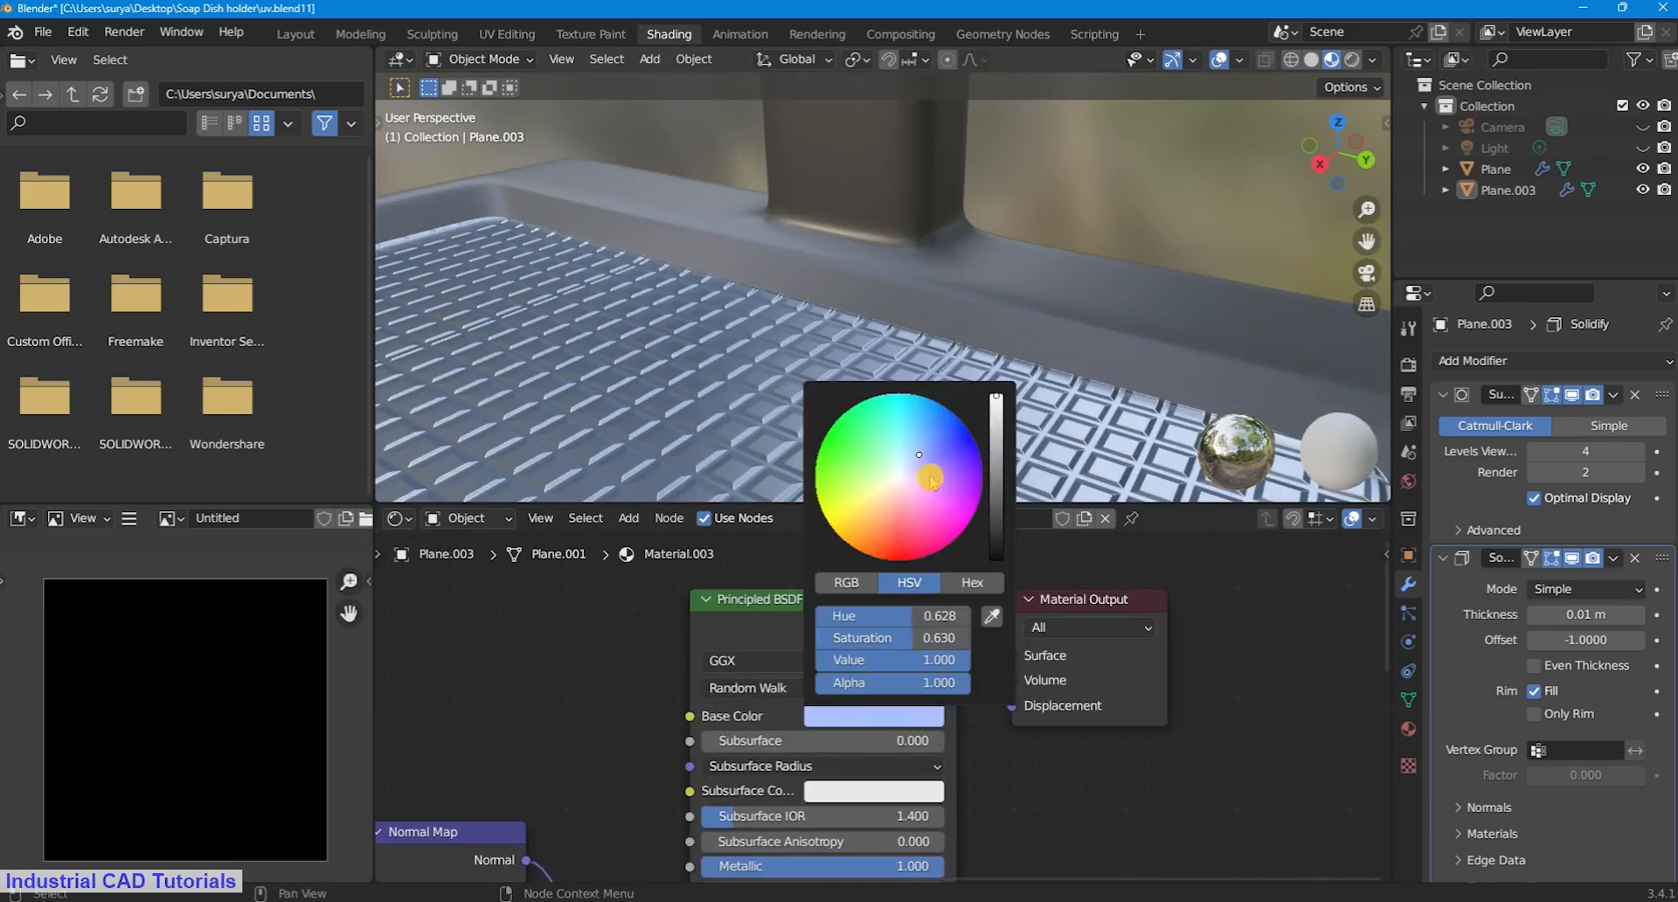
{"action": "left_click_drag", "start_coordinate": [934, 483], "coordinate": [916, 477]}
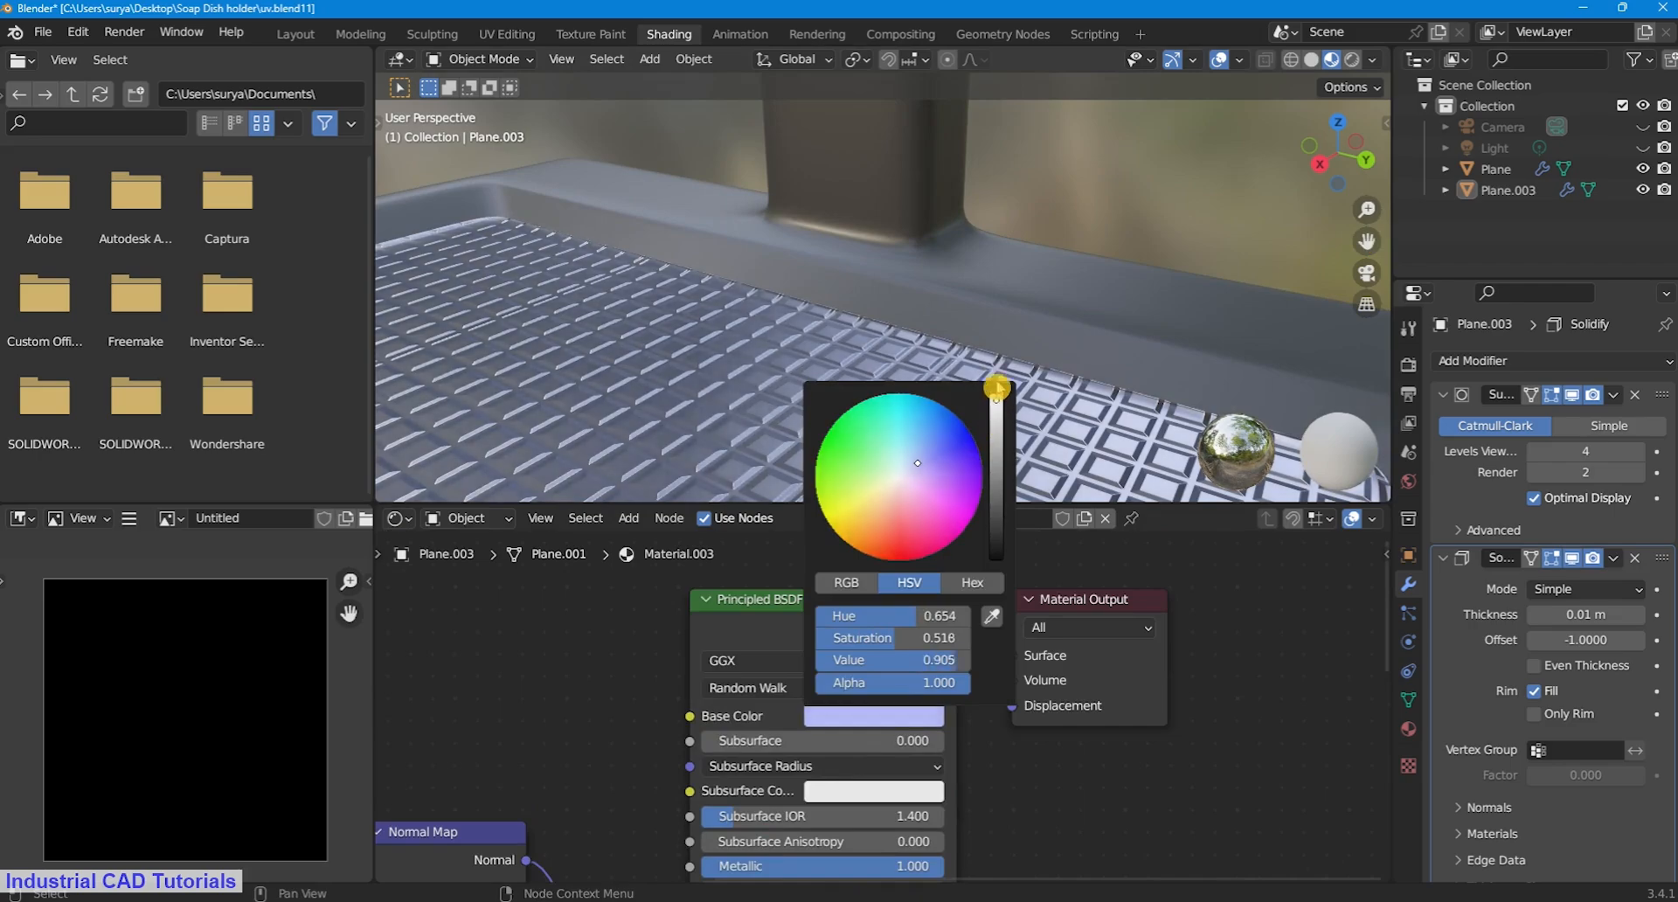
{"action": "scroll", "coordinate": [931, 325], "scroll_direction": "down", "scroll_amount": 5}
Step: Set the tray surface's base color to a light lavender purple at full brightness
{"action": "left_click", "coordinate": [874, 716]}
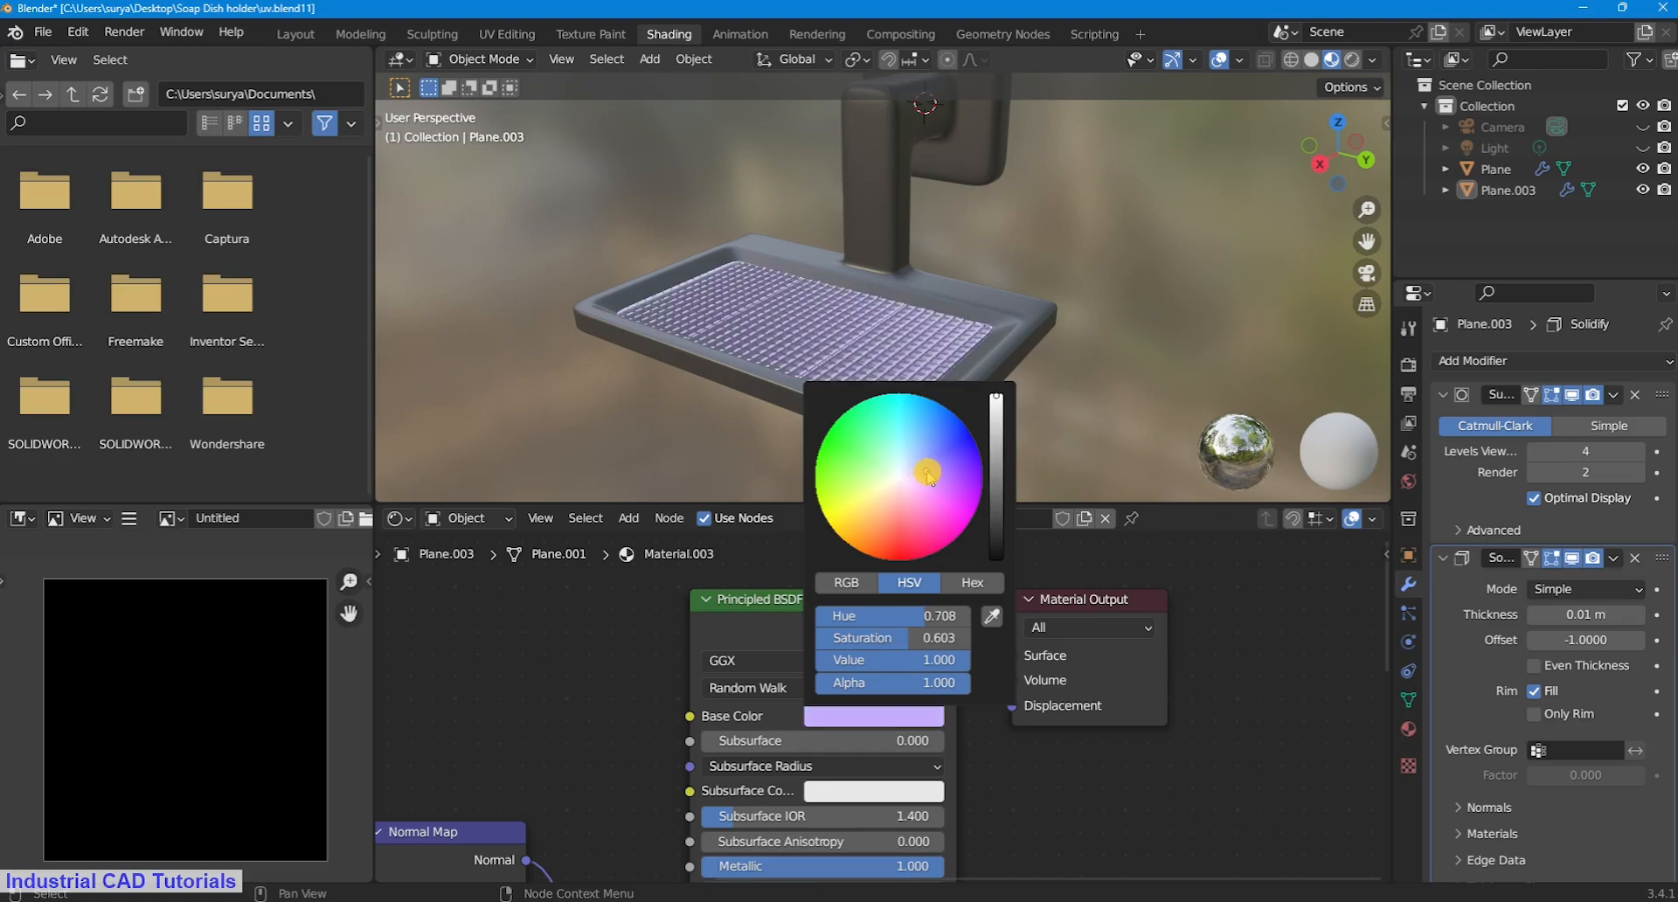
{"action": "scroll", "coordinate": [861, 351], "scroll_direction": "up", "scroll_amount": 5}
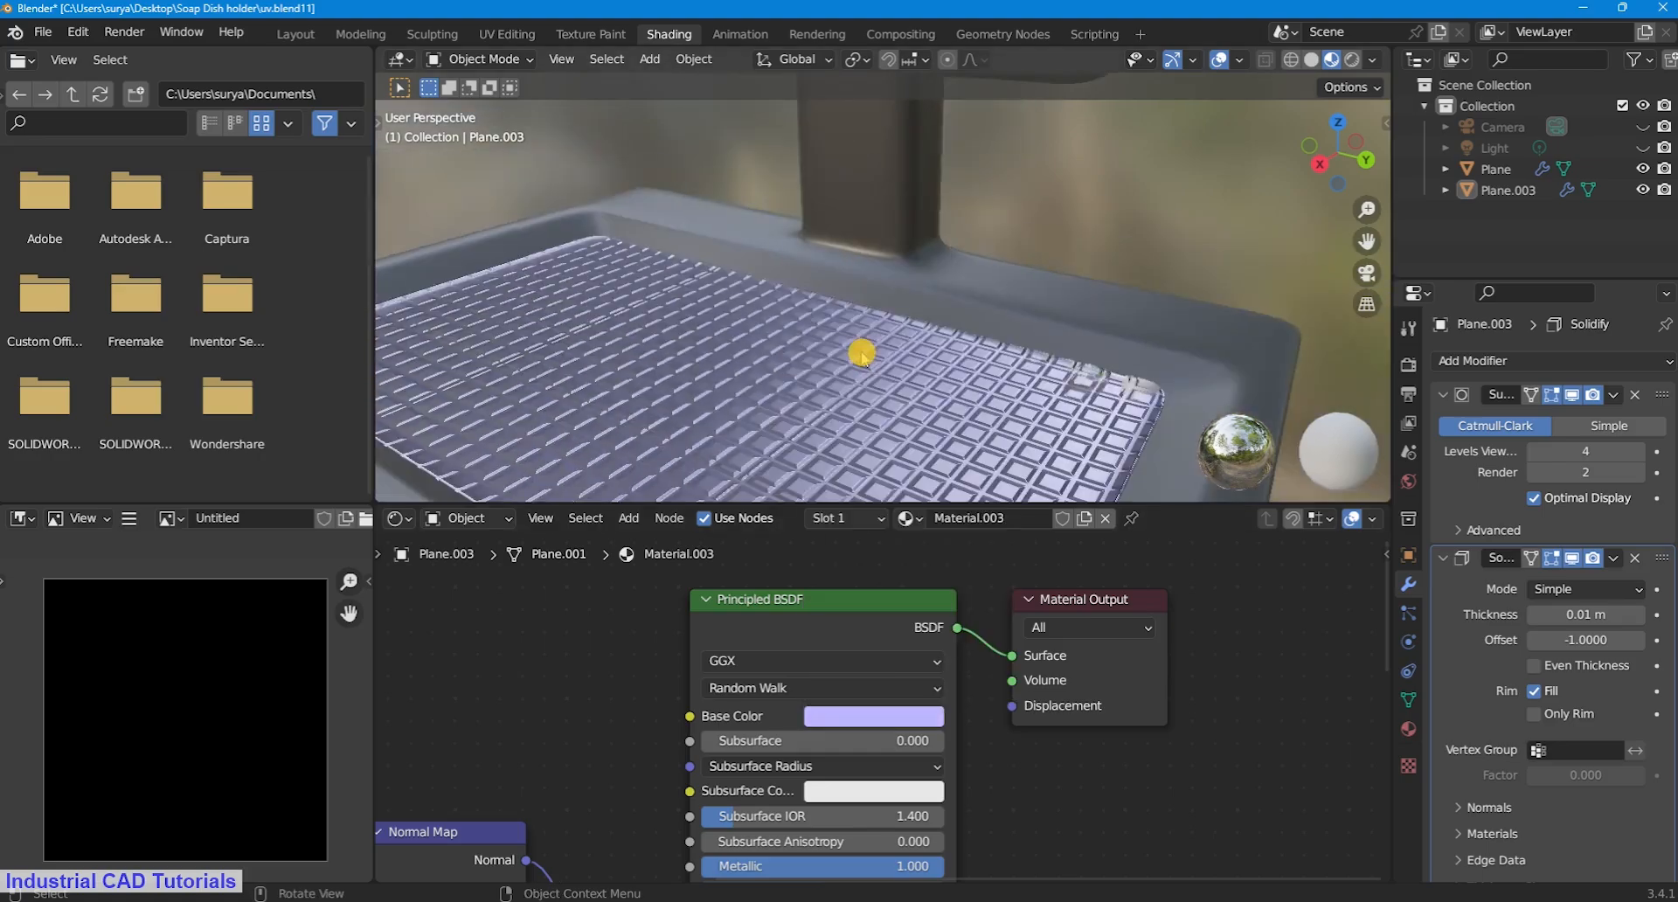
{"action": "middle_click_drag", "start_coordinate": [859, 351], "coordinate": [928, 346]}
{"action": "scroll", "coordinate": [939, 305], "scroll_direction": "down", "scroll_amount": 4}
{"action": "scroll", "coordinate": [928, 346], "scroll_direction": "down", "scroll_amount": 3}
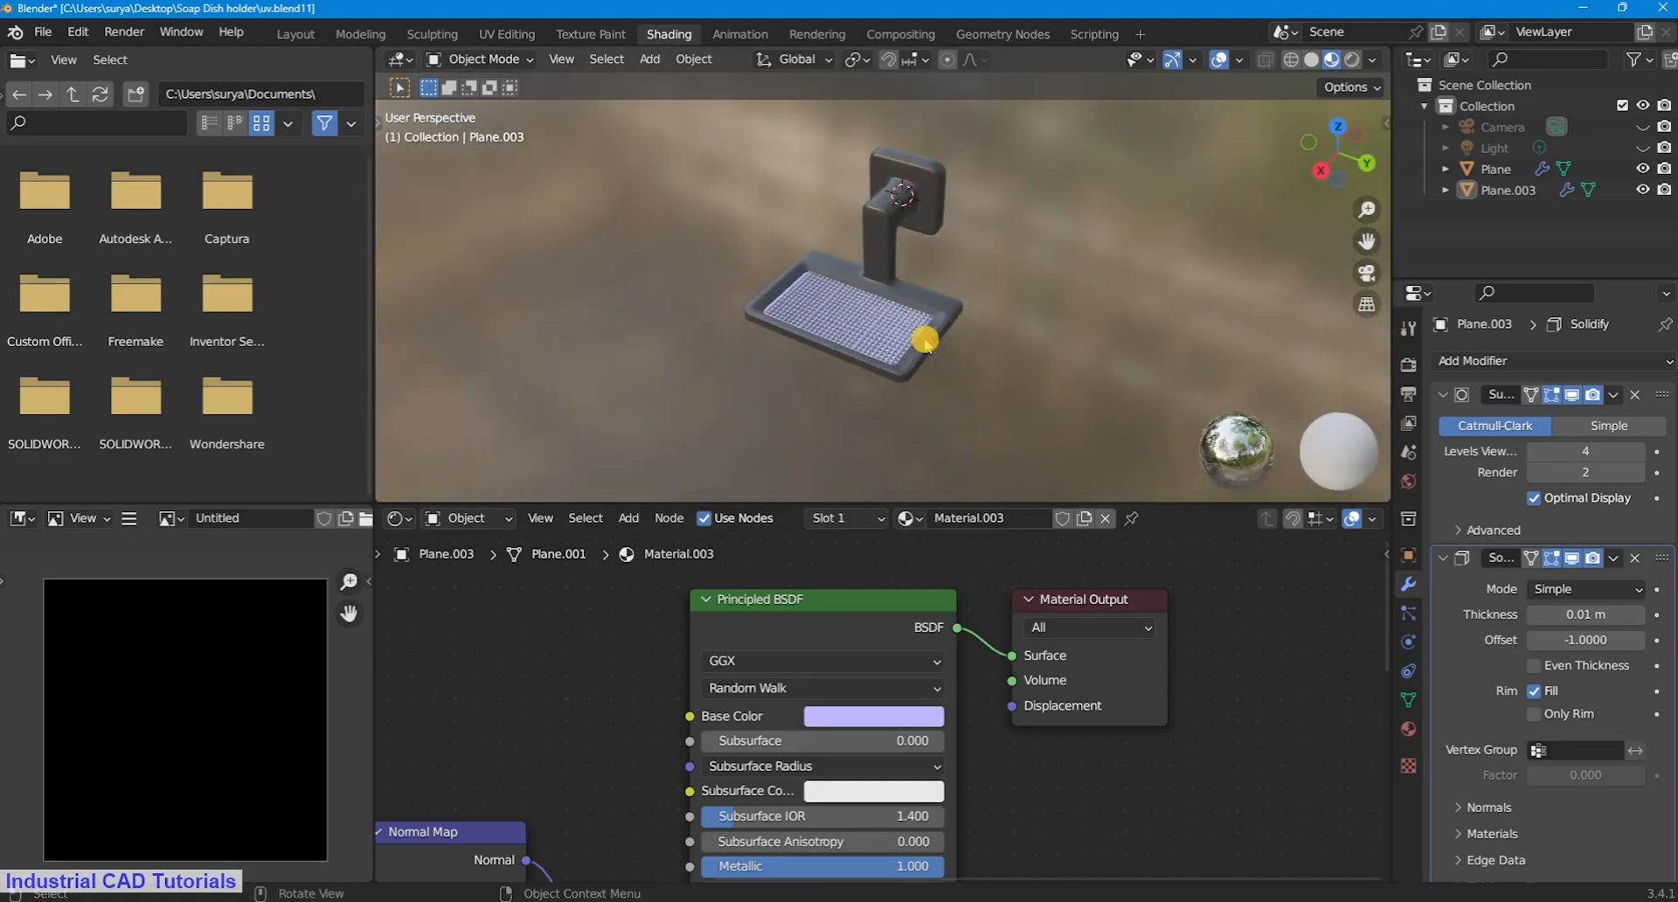